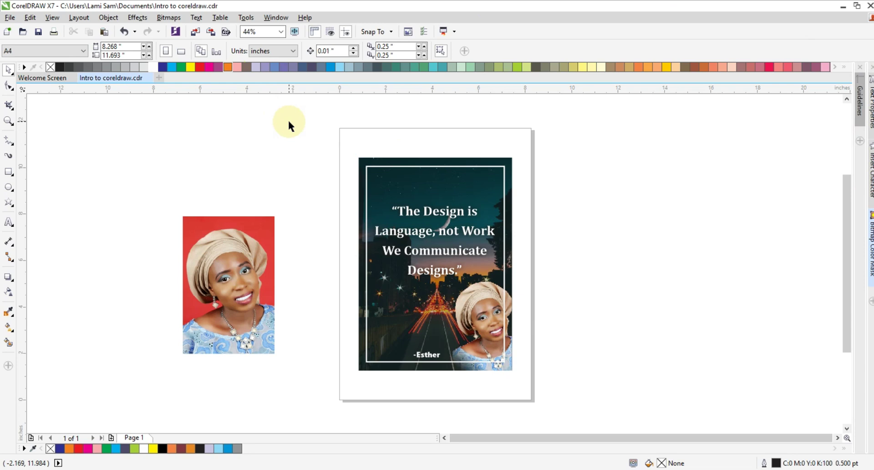
# Show the CMYK color palette alongside the default palette.
pyautogui.click(273, 19)
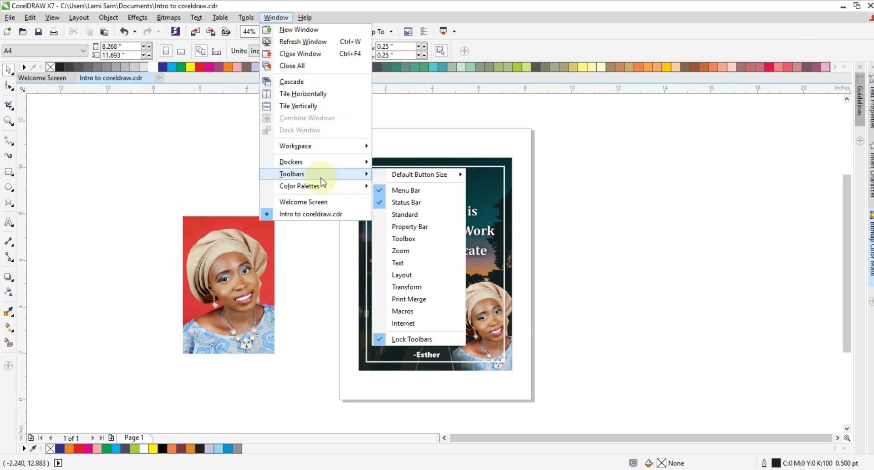
pyautogui.moveTo(321, 187)
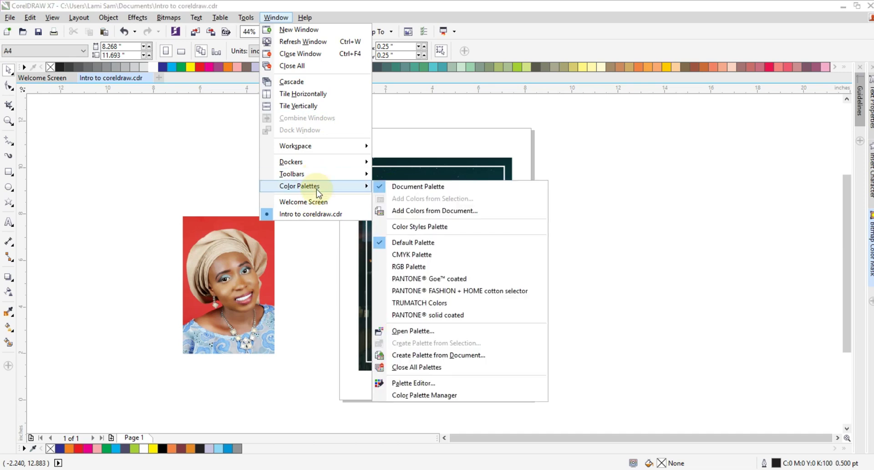
pyautogui.click(401, 254)
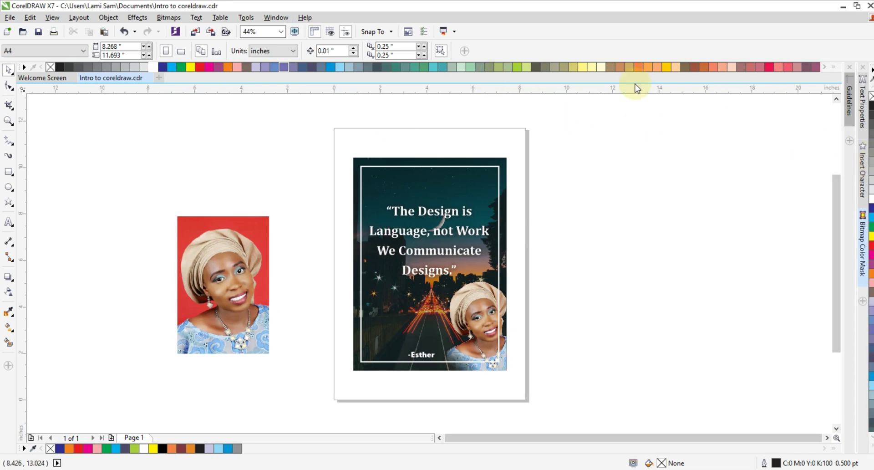
pyautogui.click(703, 67)
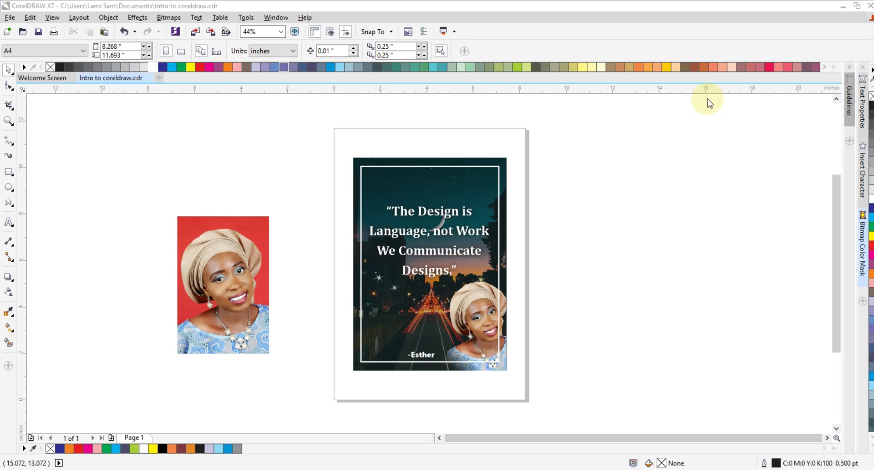
pyautogui.click(460, 304)
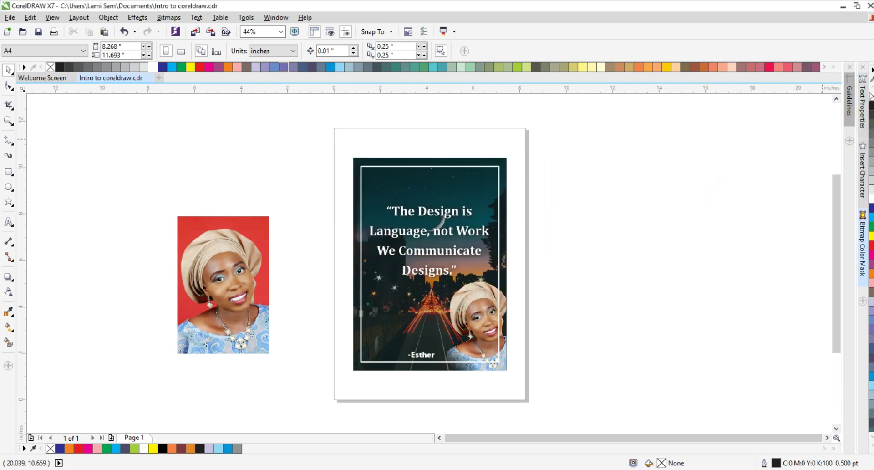
pyautogui.click(872, 125)
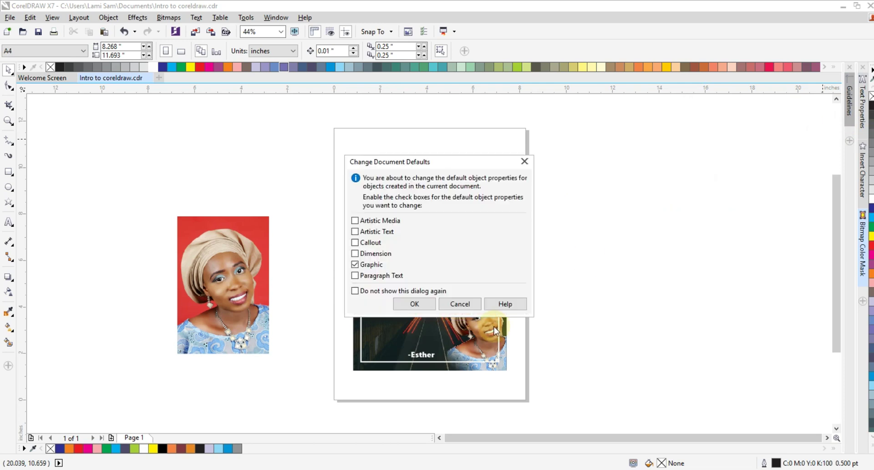
pyautogui.click(451, 302)
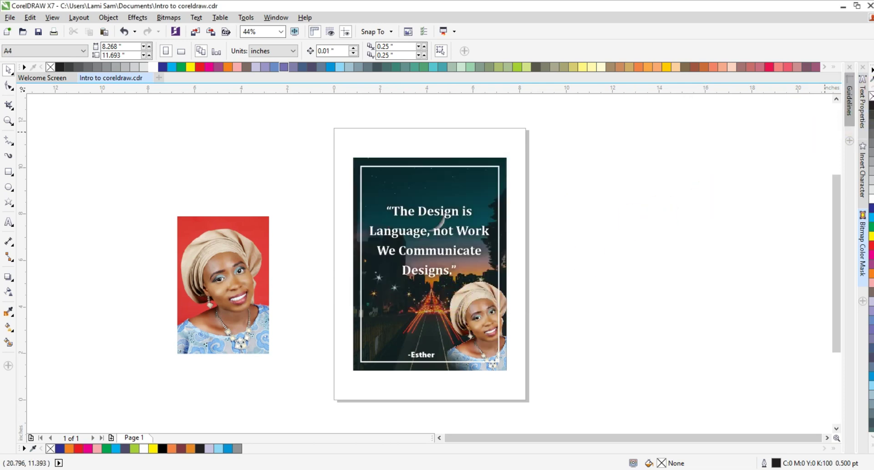
pyautogui.rightClick(769, 67)
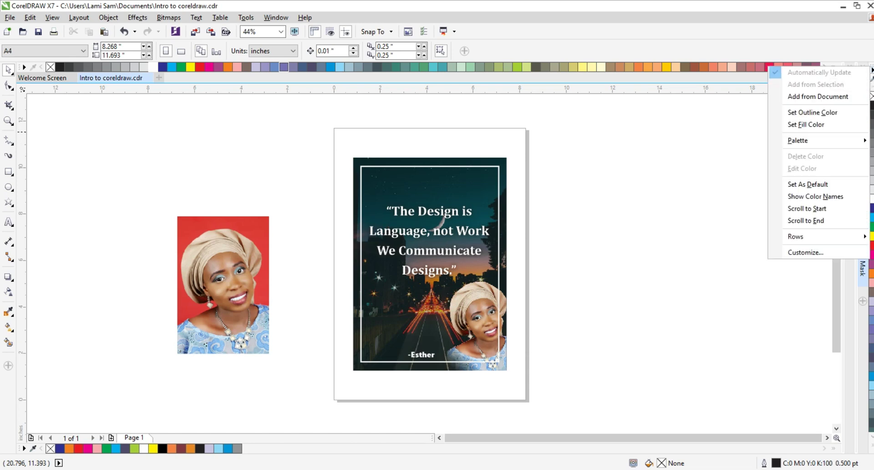
pyautogui.click(712, 207)
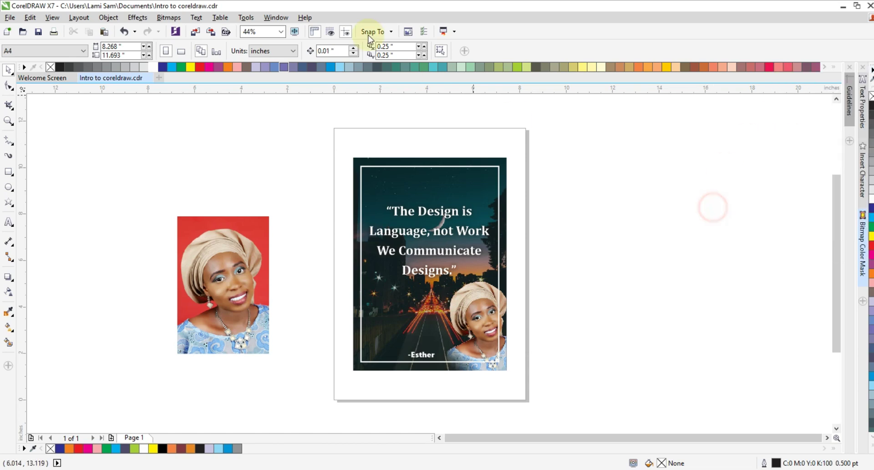
# Hide the CMYK color palette.
pyautogui.click(284, 19)
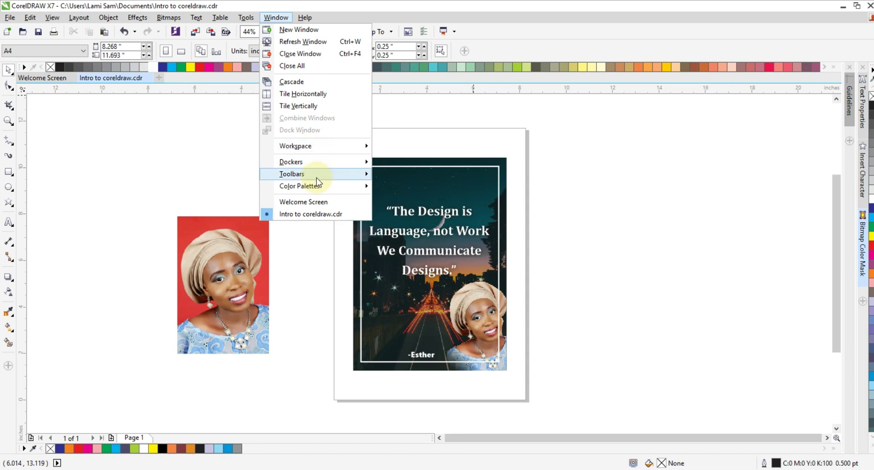
pyautogui.moveTo(316, 187)
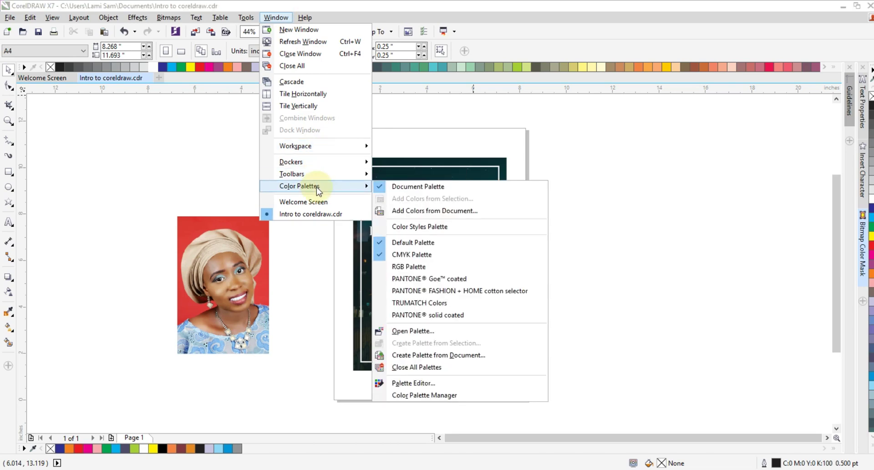
pyautogui.click(385, 253)
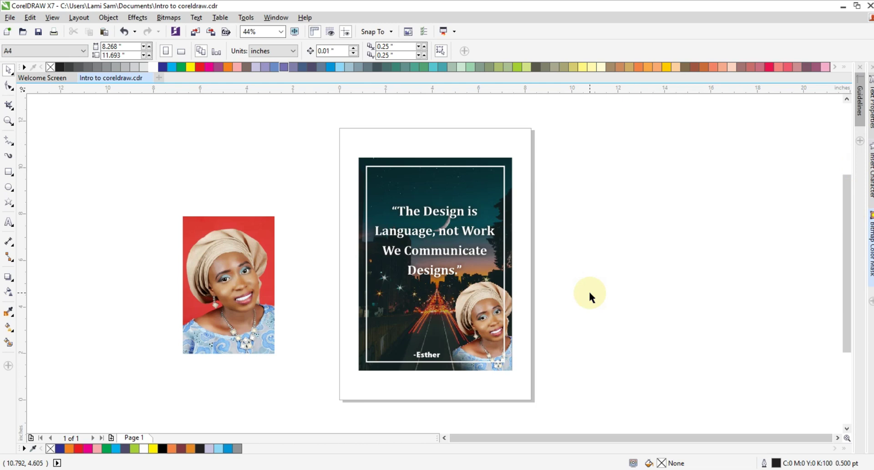
# Add the artistic text "CMYK" in Arial above the separate portrait photo and enlarge it to about 125.6 pt.
pyautogui.click(8, 223)
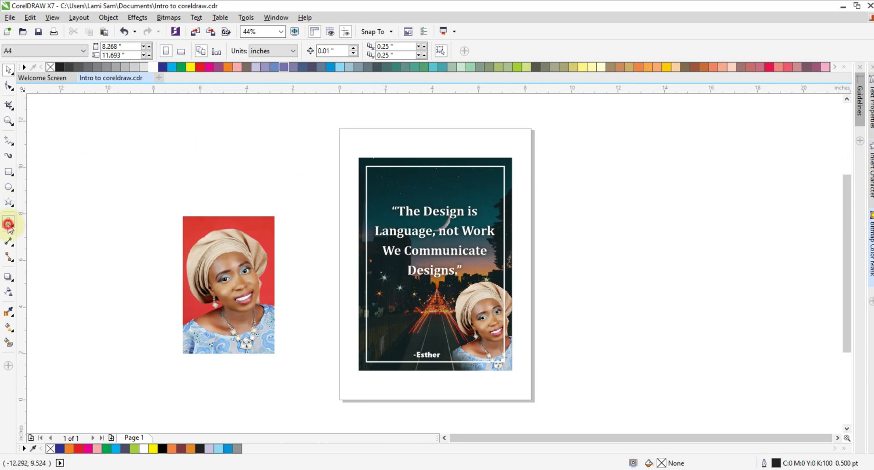
pyautogui.click(187, 157)
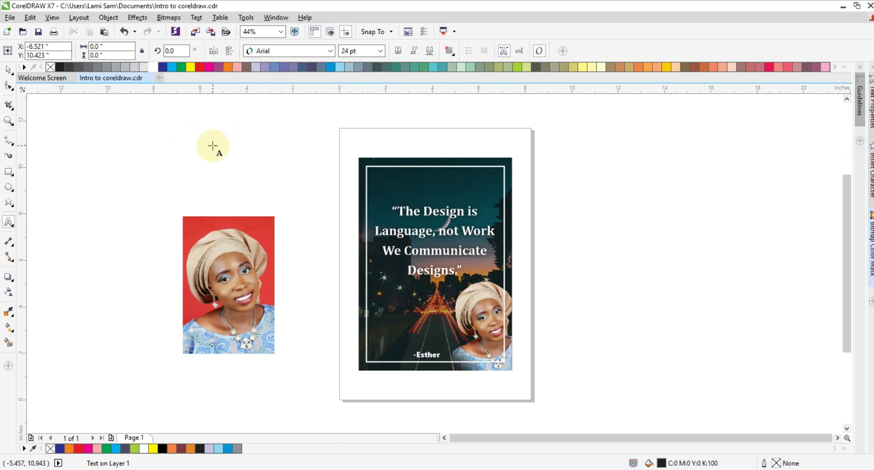
pyautogui.write('CM')
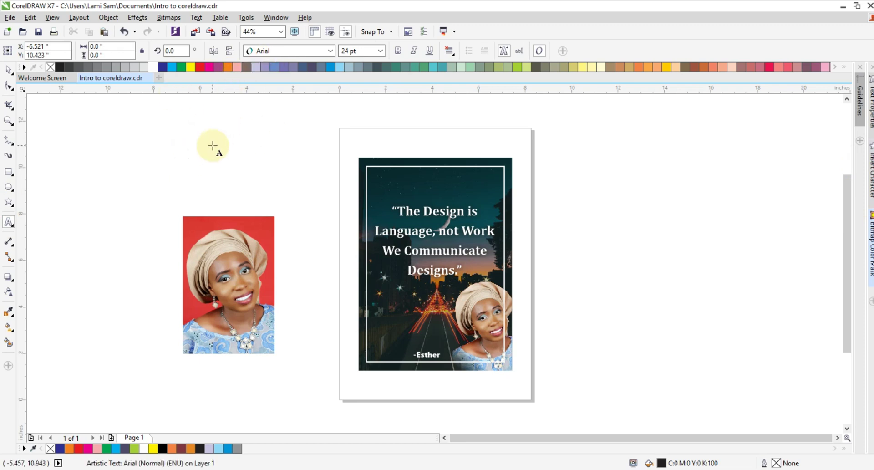
pyautogui.write('YK')
pyautogui.click(10, 69)
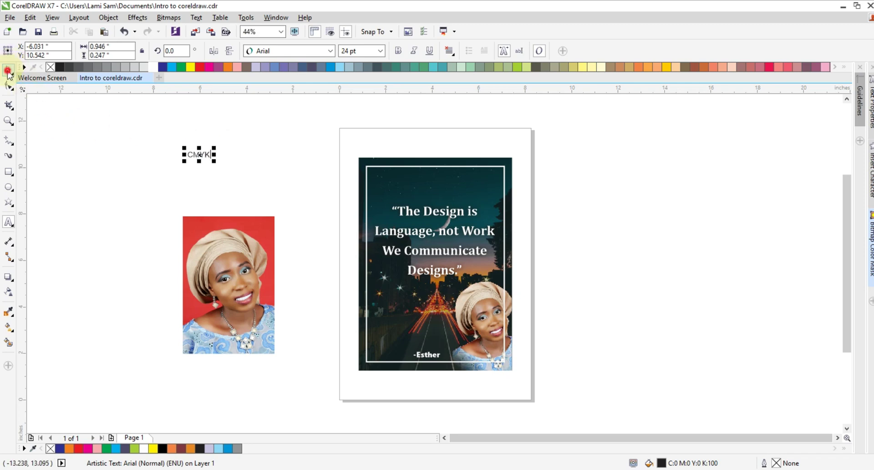
pyautogui.moveTo(199, 155); pyautogui.dragTo(306, 203)
pyautogui.click(313, 241)
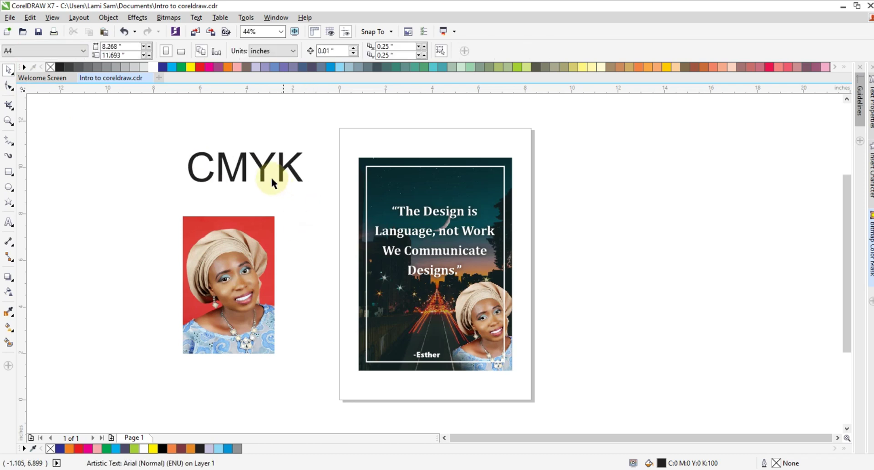
# Move the CMYK text up and slightly left, centering it at about X -4.51, Y 10.896 inches.
pyautogui.click(253, 174)
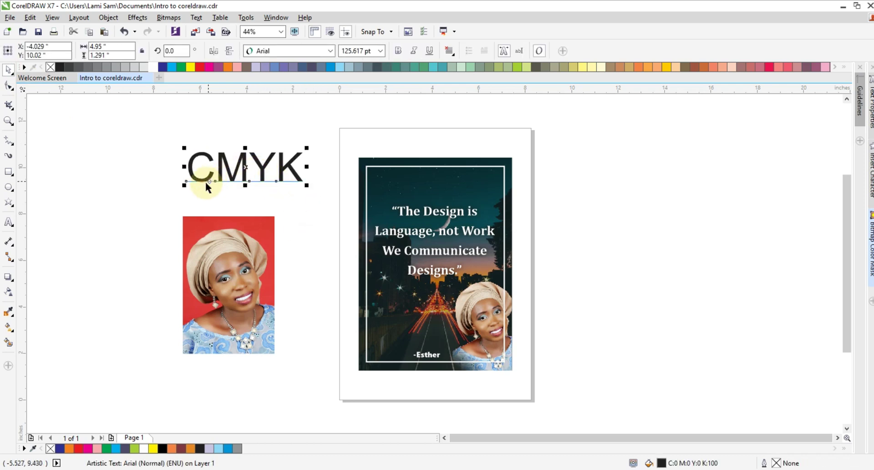
pyautogui.moveTo(244, 156); pyautogui.dragTo(234, 146)
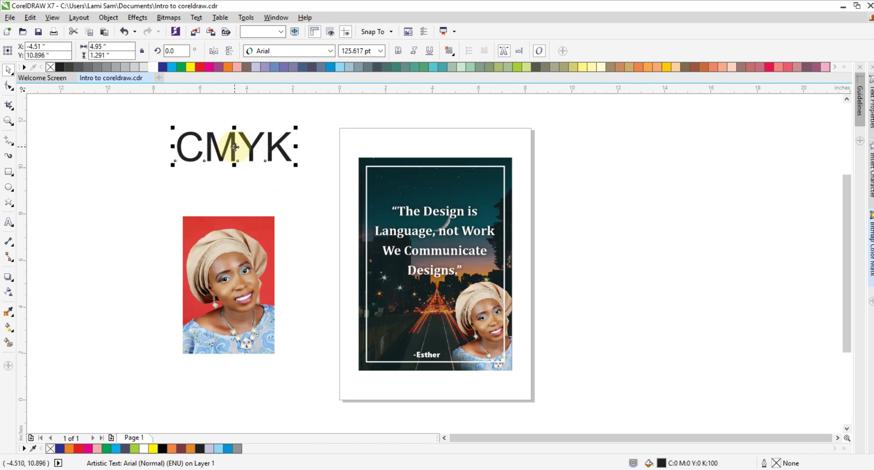
pyautogui.click(277, 183)
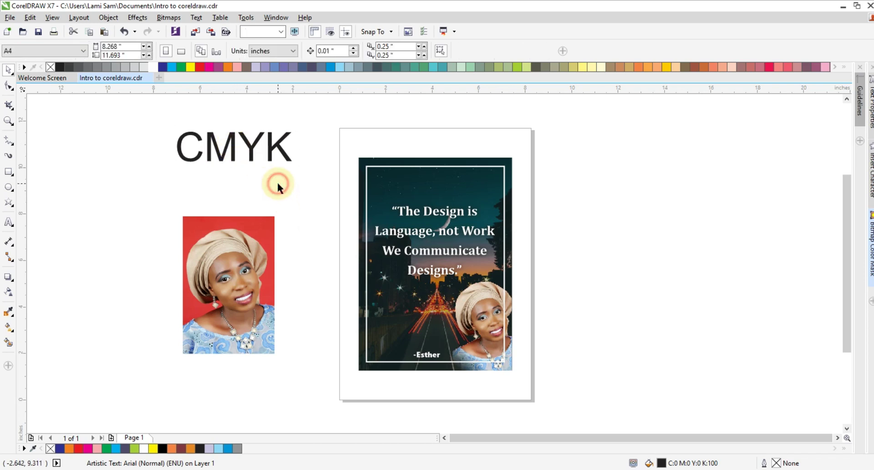
pyautogui.click(231, 155)
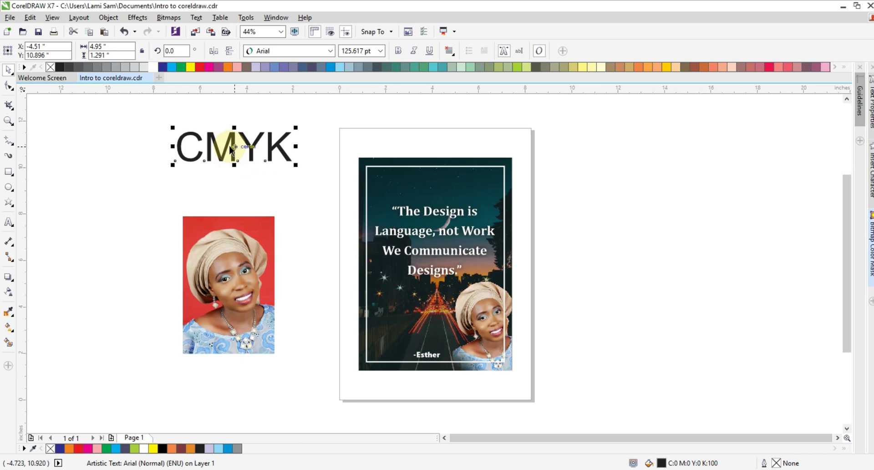
pyautogui.click(180, 183)
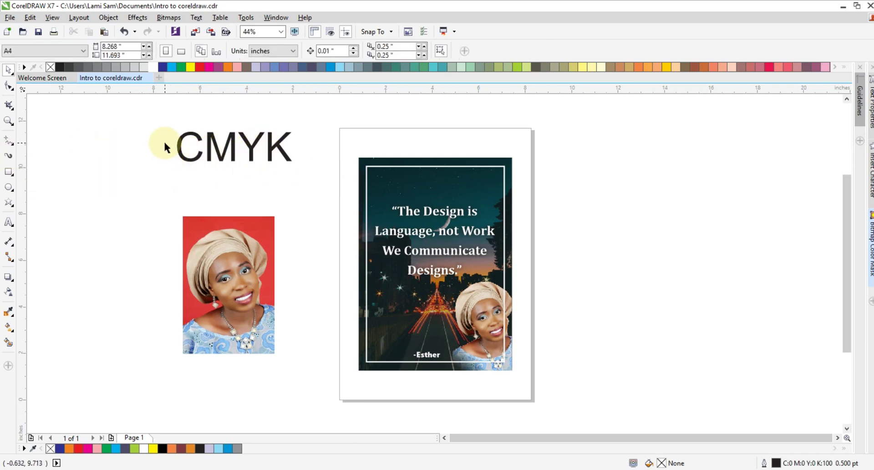
pyautogui.moveTo(137, 117); pyautogui.dragTo(309, 191)
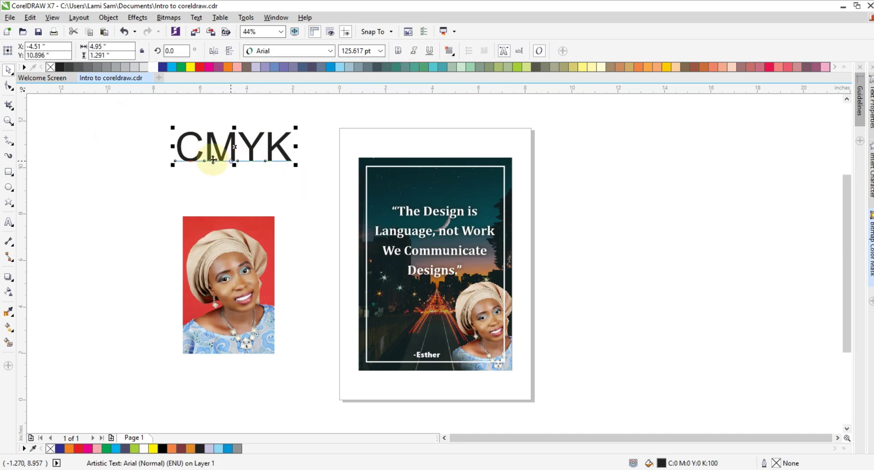
# Move the portrait photo to the empty area right of the page, at about X 12.12, Y 5.52 inches.
pyautogui.click(228, 295)
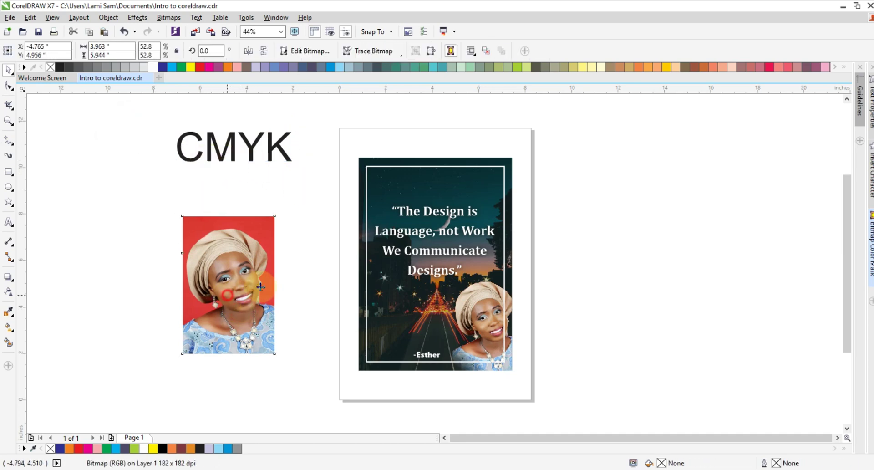
pyautogui.moveTo(260, 286); pyautogui.dragTo(618, 282)
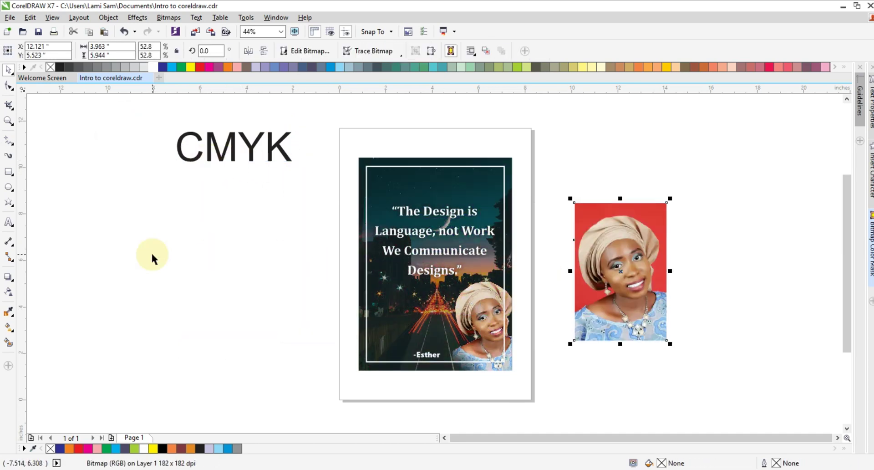
# Add a four-line artistic text reading Cyan, Magenta, Yellow and Black below and left of the CMYK heading.
pyautogui.click(9, 221)
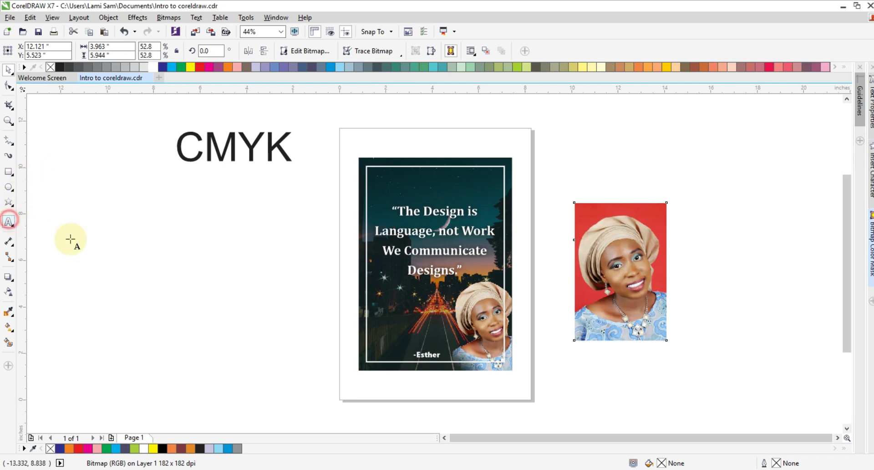
pyautogui.click(94, 253)
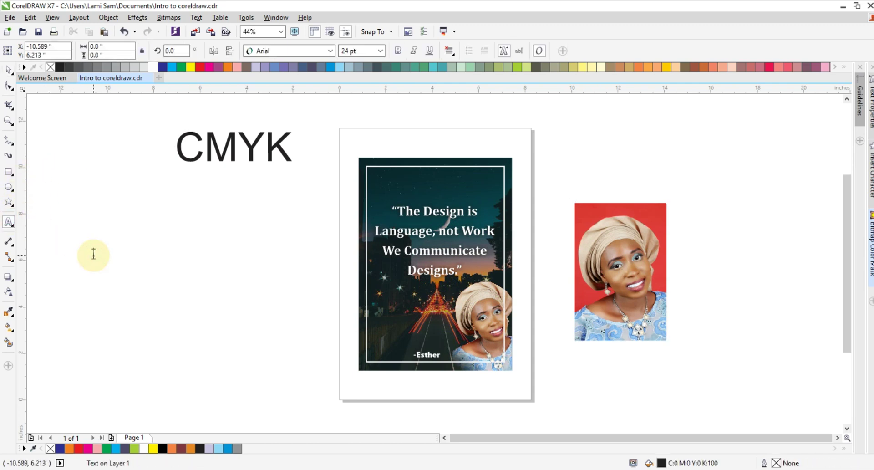
pyautogui.click(94, 253)
pyautogui.write('Cyan')
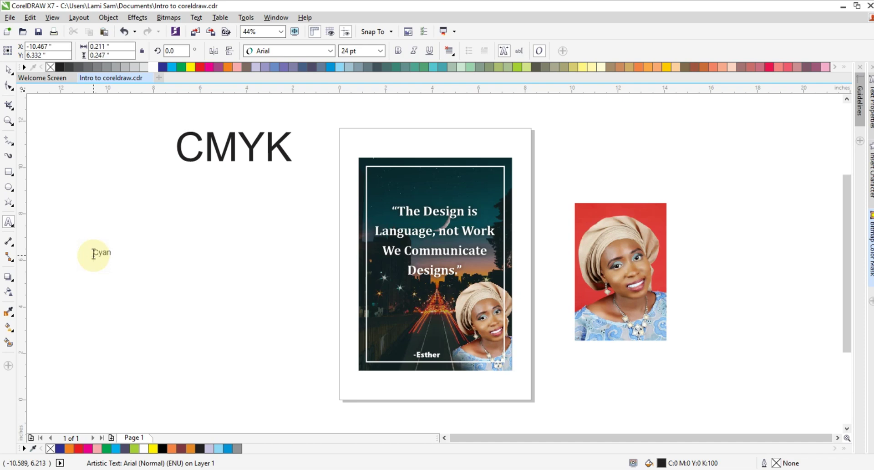
pyautogui.press('Return')
pyautogui.write('Magenta')
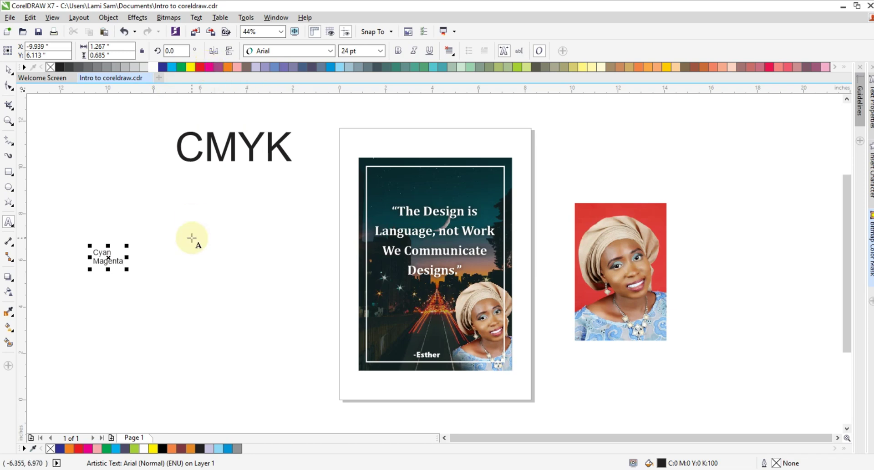
pyautogui.press('Return')
pyautogui.write('Yellow ')
pyautogui.write('Black')
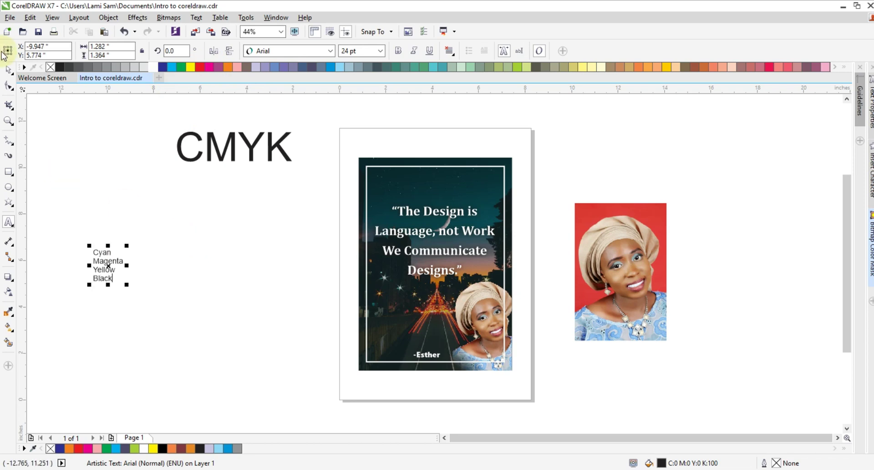
# Enlarge the four-line color list to about 51.4 pt and set its font to Segoe UI Black.
pyautogui.click(6, 68)
pyautogui.moveTo(127, 244); pyautogui.dragTo(172, 209)
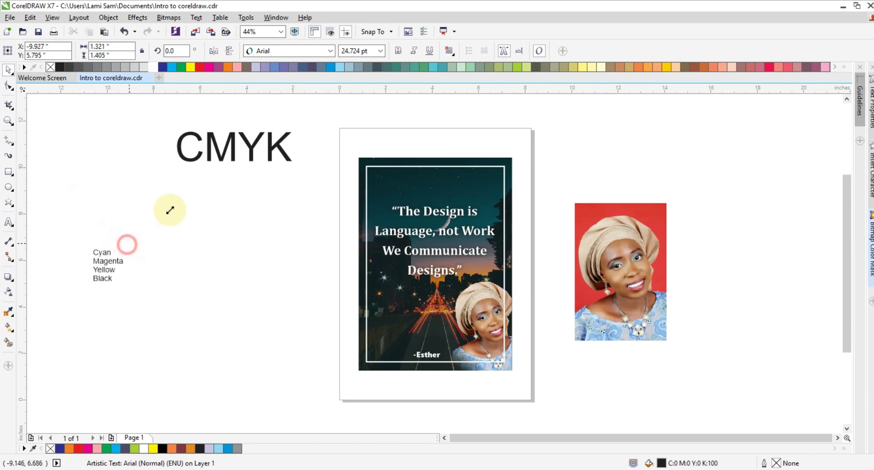
pyautogui.click(329, 51)
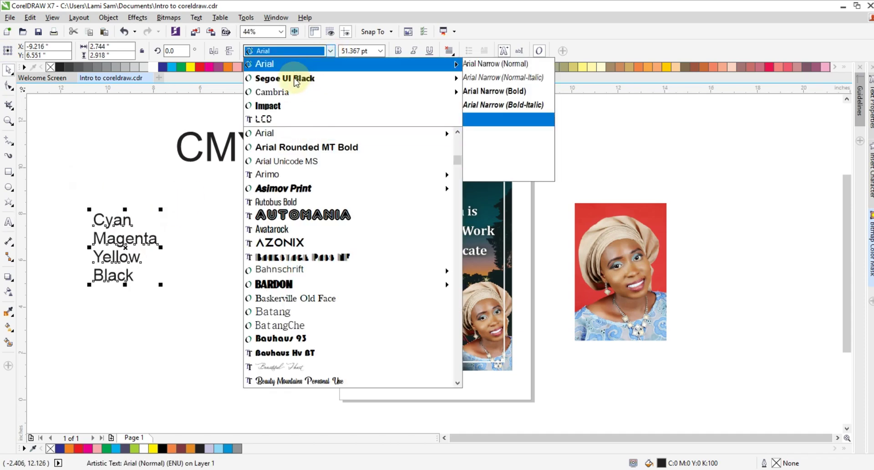
pyautogui.click(287, 80)
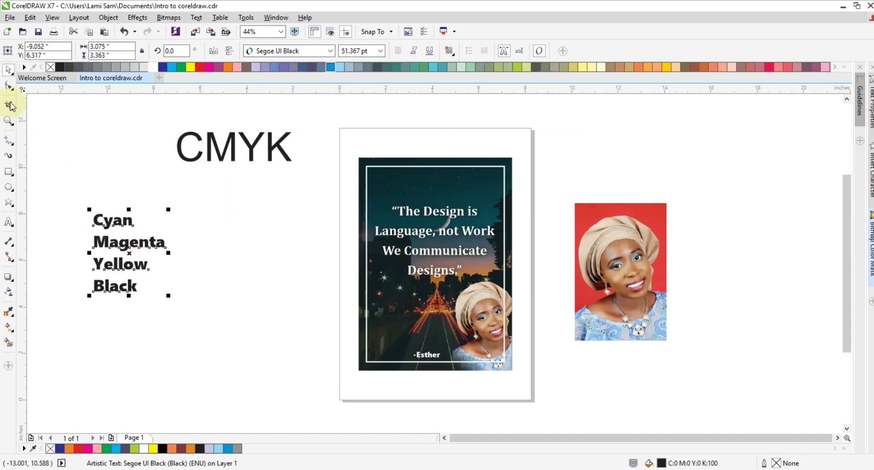
# Widen the line spacing of the color list with the Shape tool, then deselect the text.
pyautogui.click(8, 86)
pyautogui.click(97, 272)
pyautogui.moveTo(90, 296); pyautogui.dragTo(90, 317)
pyautogui.click(8, 70)
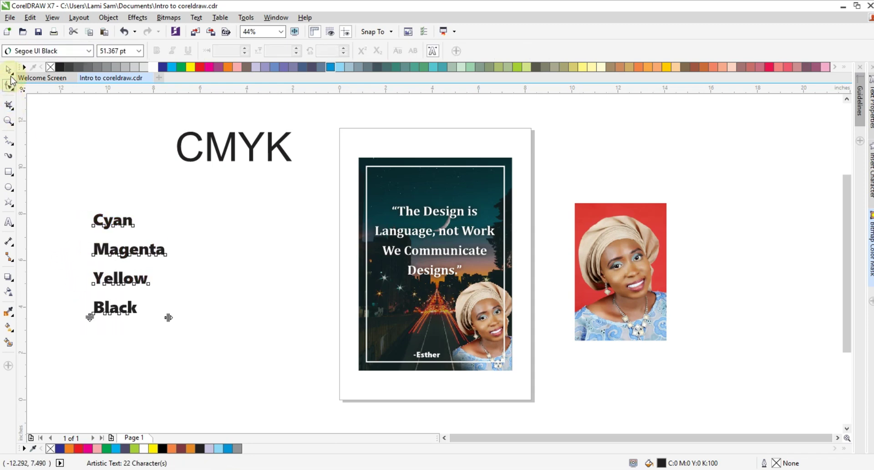
pyautogui.click(66, 209)
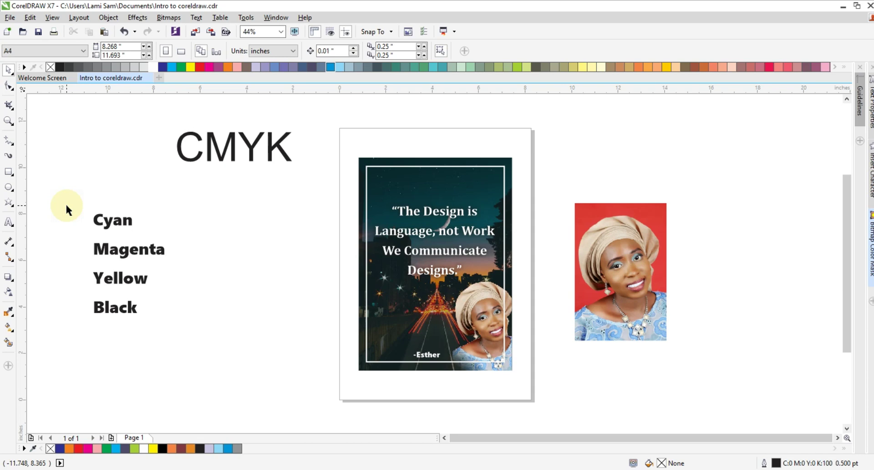
# Draw a rectangle about 0.80 by 0.50 inches beside the word Cyan.
pyautogui.click(7, 172)
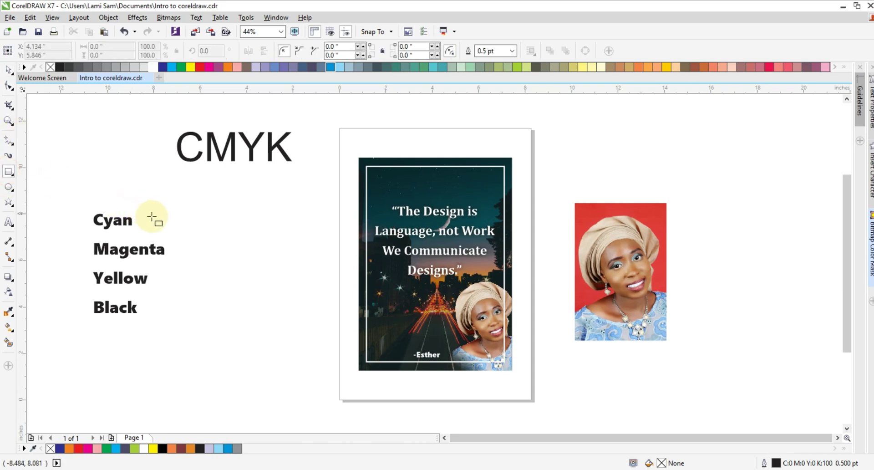
pyautogui.moveTo(144, 212); pyautogui.dragTo(167, 228)
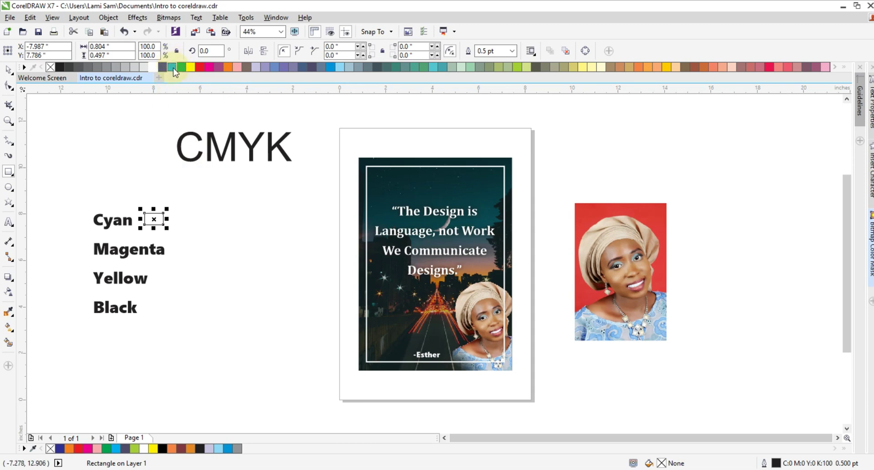
pyautogui.click(9, 68)
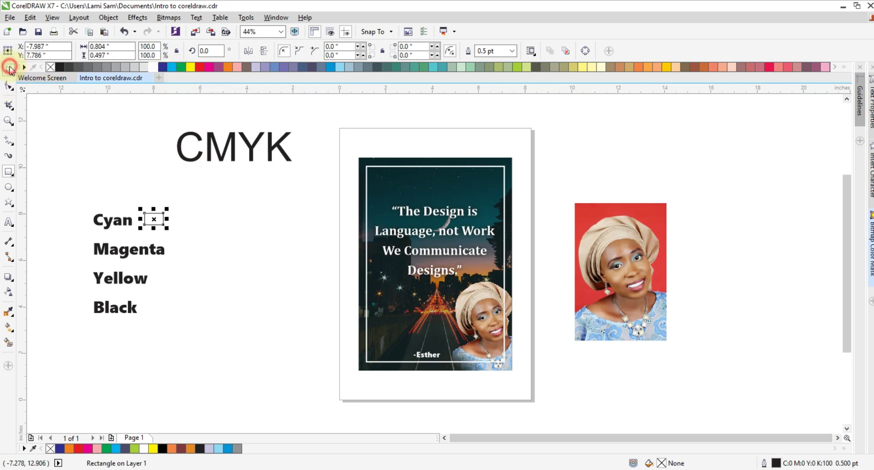
# Fill the rectangle beside Cyan with the Cyan swatch color and set its outline width to None.
pyautogui.moveTo(175, 73)
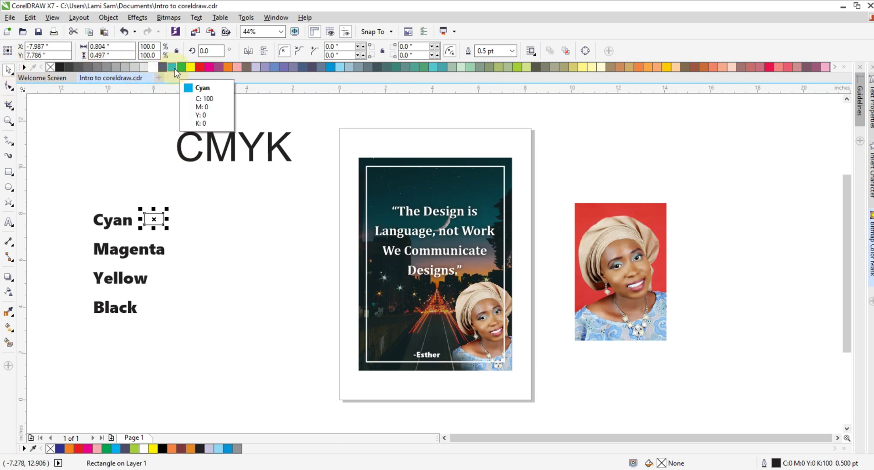
pyautogui.click(176, 69)
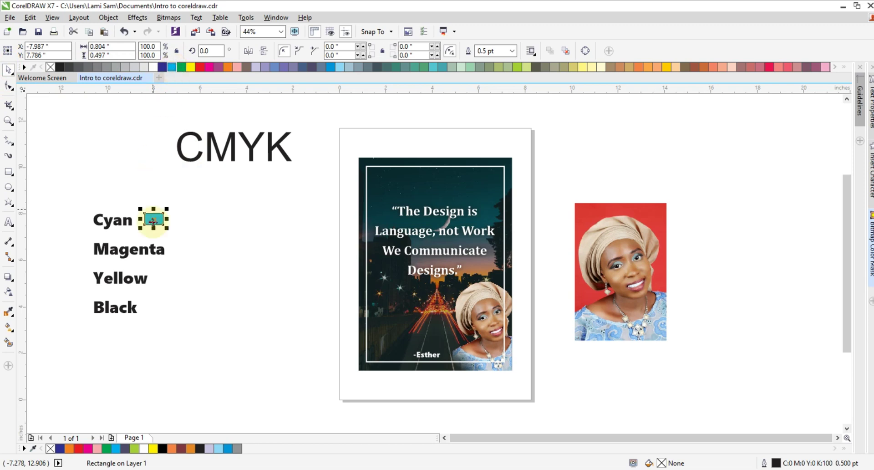
pyautogui.click(512, 51)
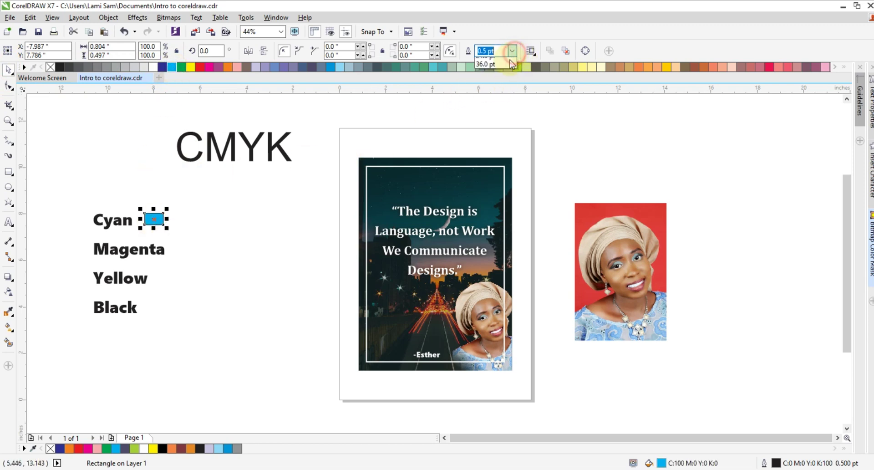
pyautogui.click(501, 60)
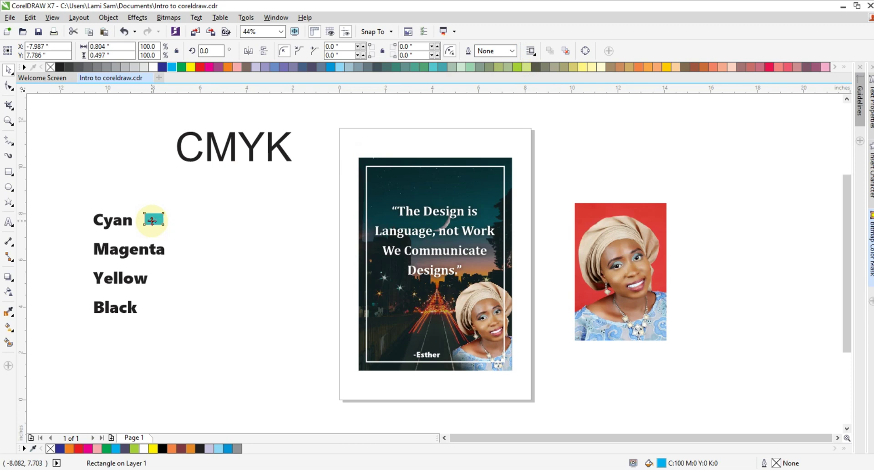
# Copy the color rectangle beside the words Magenta and Yellow, filling the copies with Magenta and Yellow respectively.
pyautogui.moveTo(152, 220); pyautogui.dragTo(181, 251)
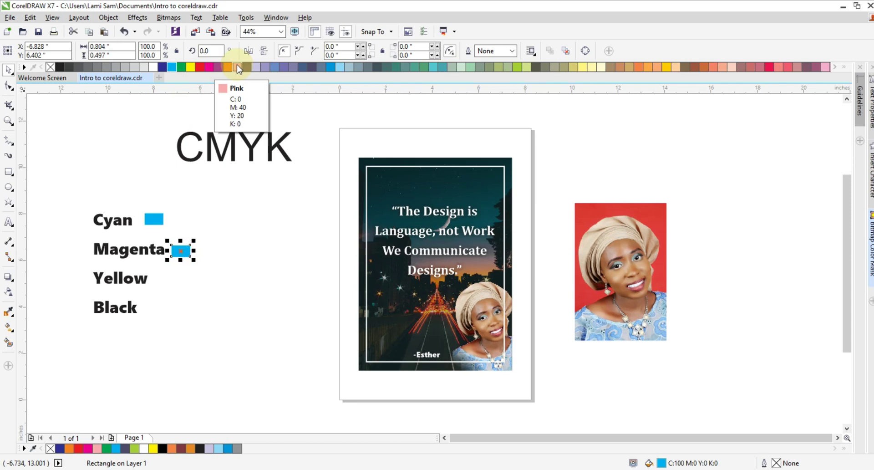
pyautogui.click(209, 67)
pyautogui.moveTo(181, 251); pyautogui.dragTo(161, 281)
pyautogui.rightClick(167, 279)
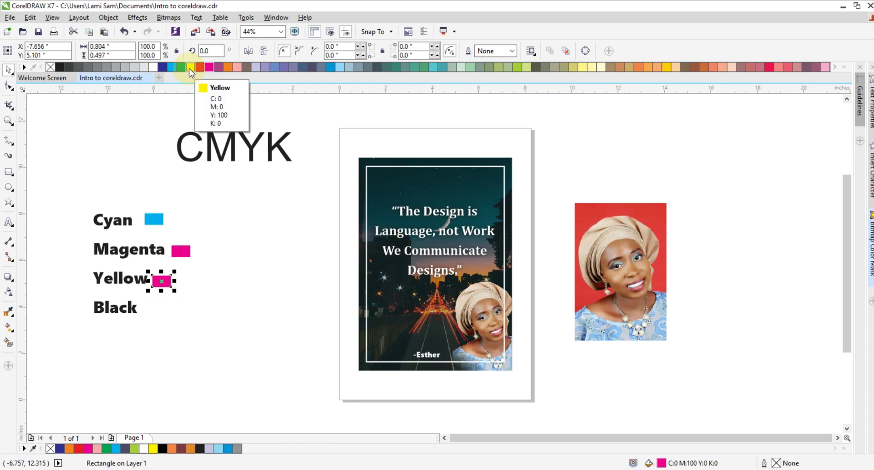
pyautogui.click(190, 69)
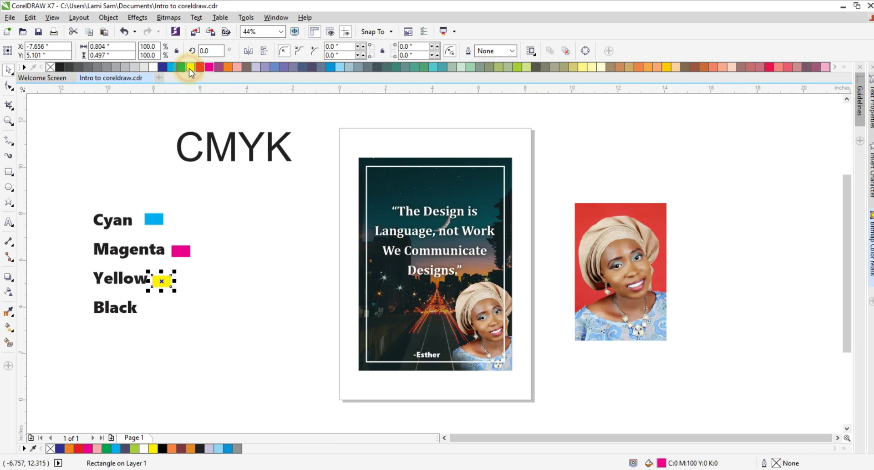
# Copy the yellow rectangle beside the word Black, fill the copy with Black and deselect it.
pyautogui.click(160, 280)
pyautogui.moveTo(160, 280); pyautogui.dragTo(154, 308)
pyautogui.rightClick(154, 308)
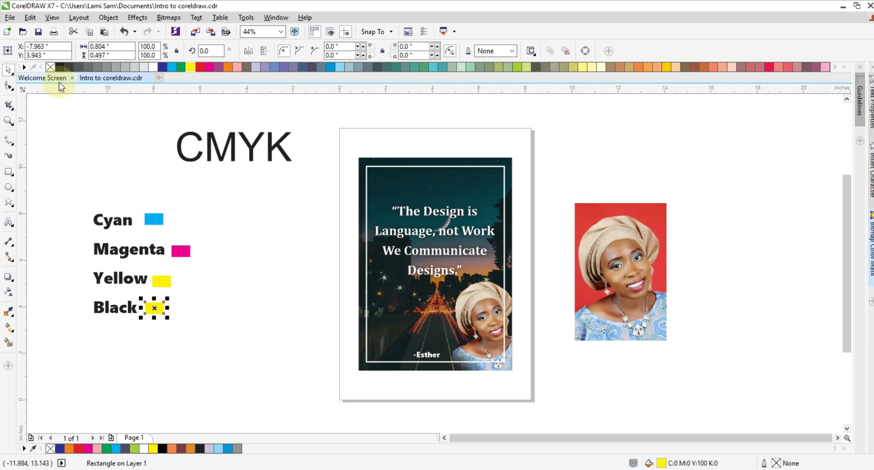
pyautogui.click(60, 68)
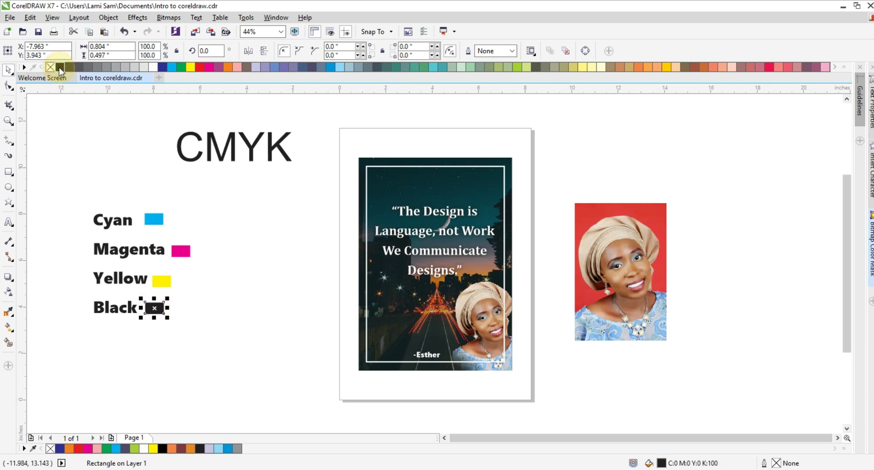
pyautogui.click(74, 147)
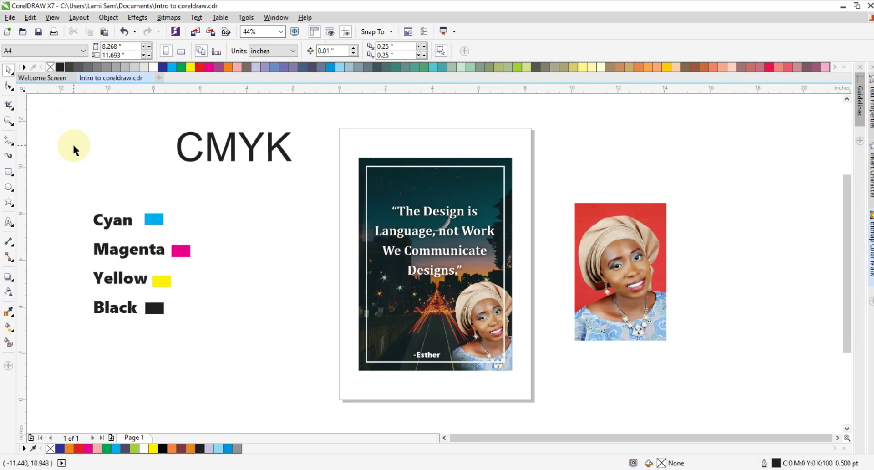
pyautogui.moveTo(75, 197); pyautogui.dragTo(222, 382)
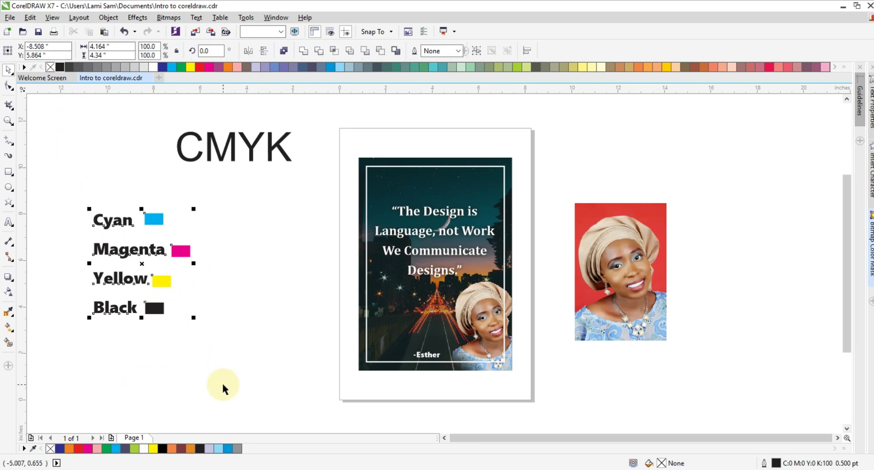
pyautogui.click(243, 283)
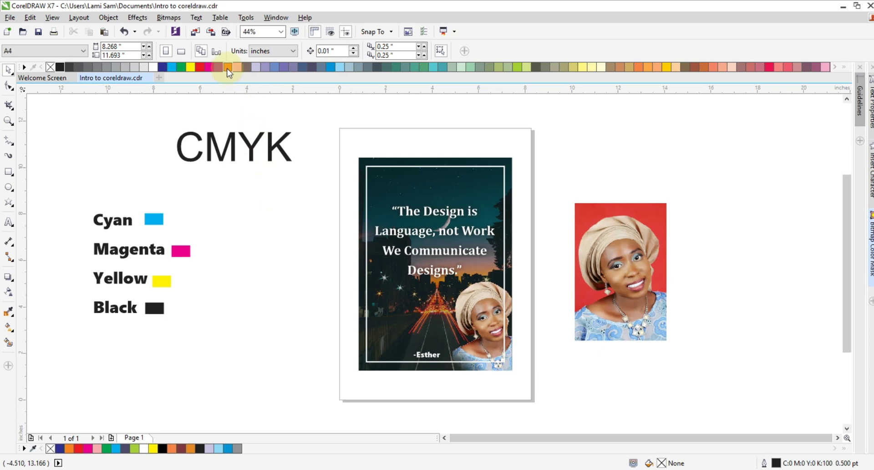
pyautogui.moveTo(228, 70)
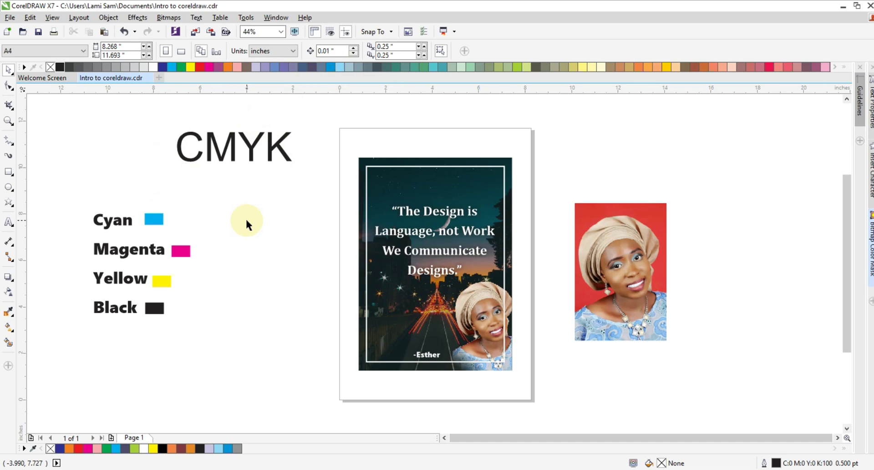
pyautogui.moveTo(73, 195); pyautogui.dragTo(207, 346)
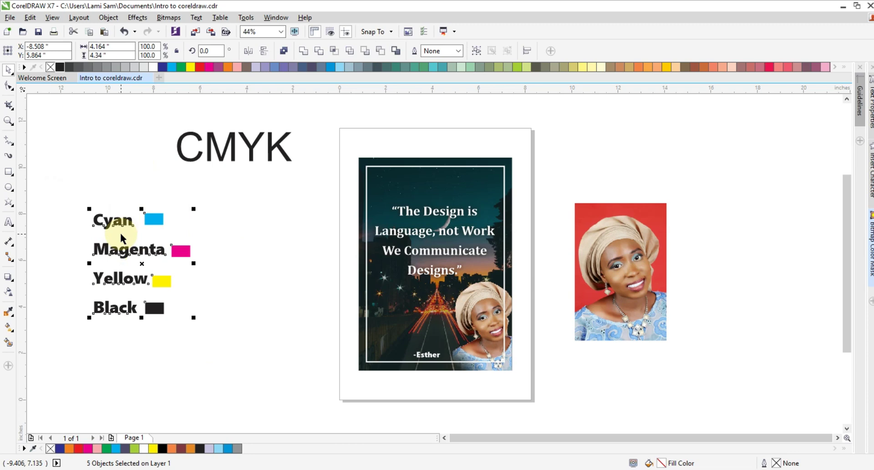
# Display the RGB Palette in addition to the default and document palettes.
pyautogui.click(276, 17)
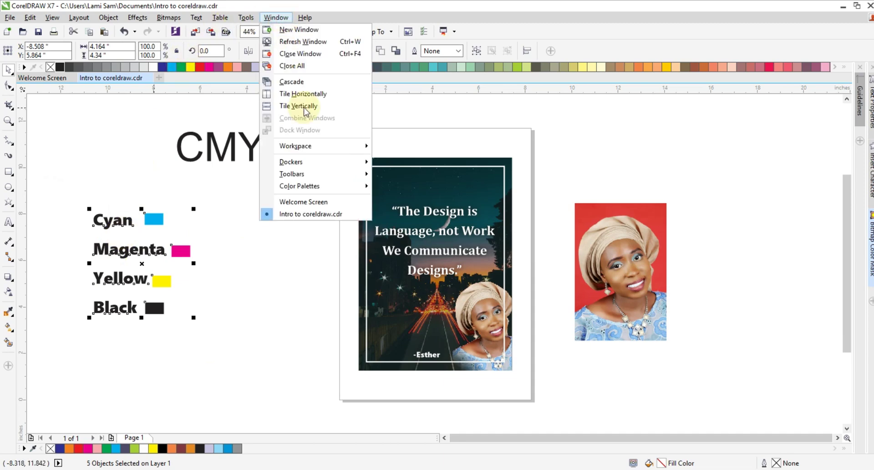
pyautogui.moveTo(301, 186)
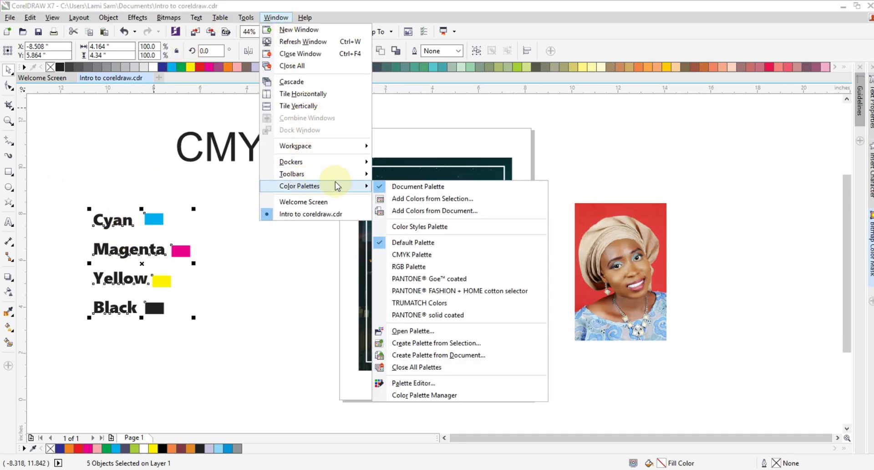
pyautogui.click(408, 266)
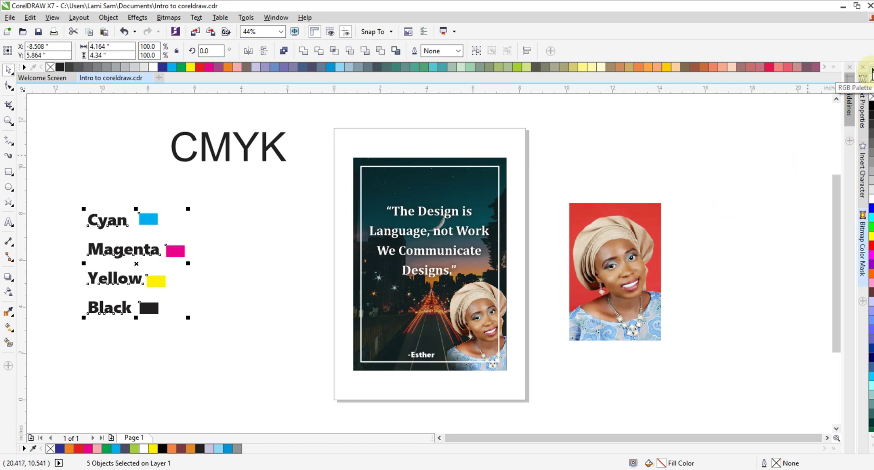
# Hide the RGB Palette and deselect the color list objects.
pyautogui.click(276, 18)
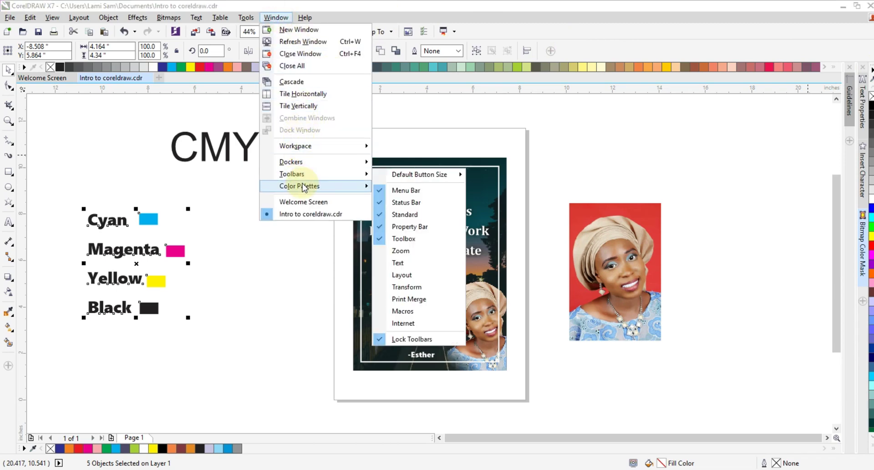
pyautogui.moveTo(304, 186)
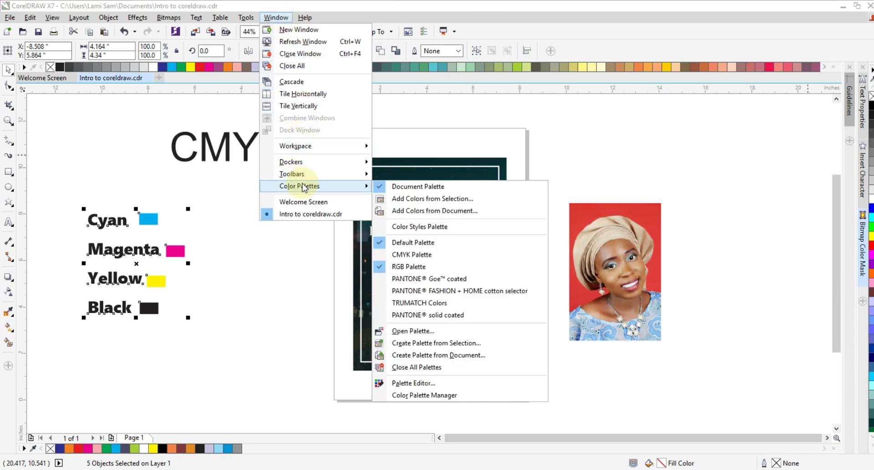
pyautogui.click(382, 269)
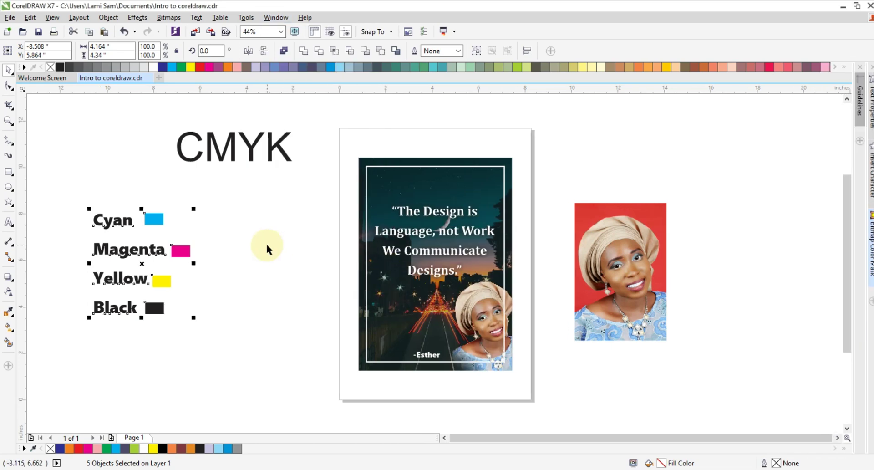
pyautogui.click(266, 244)
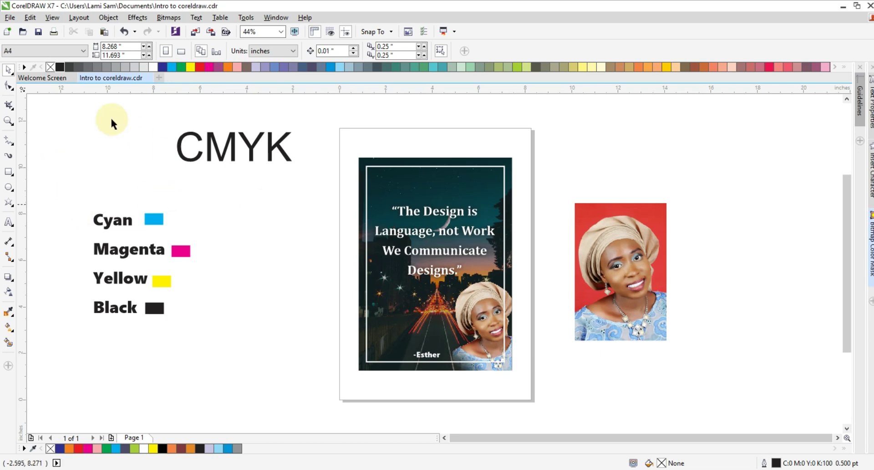
# Delete the large CMYK heading above the color list.
pyautogui.click(146, 121)
pyautogui.click(233, 148)
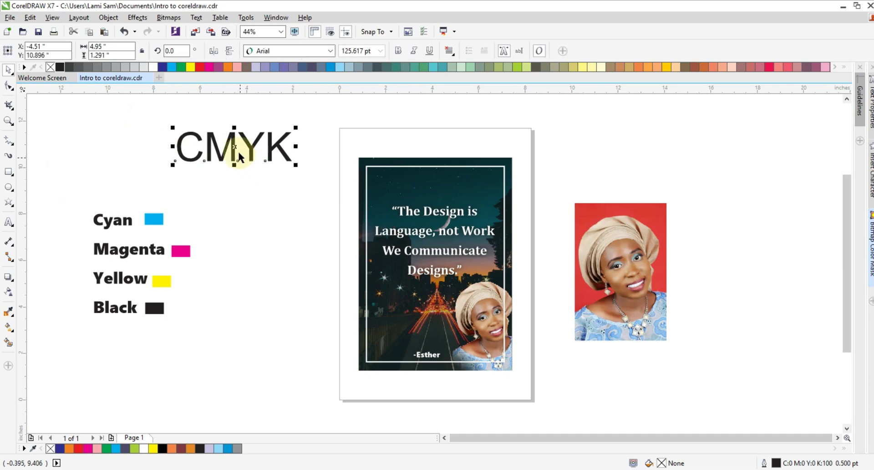
pyautogui.rightClick(234, 149)
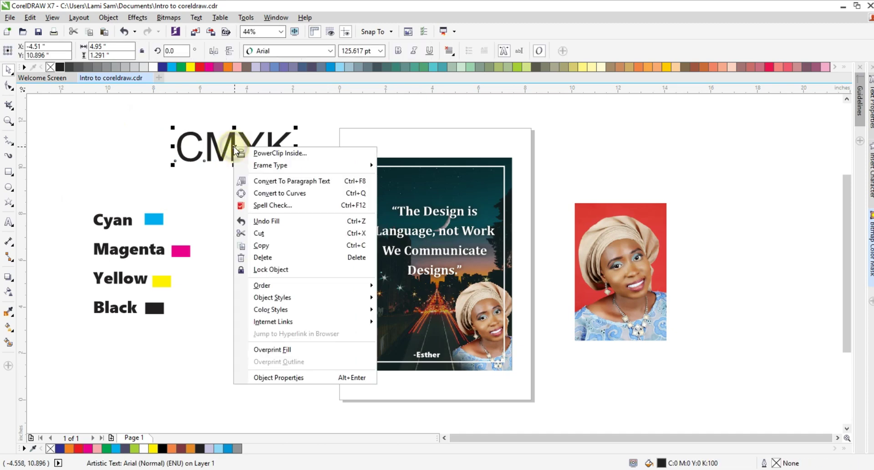
pyautogui.click(268, 257)
# Group the color list with its four rectangles, move the group up level with the top of the page, and deselect it.
pyautogui.moveTo(88, 187); pyautogui.dragTo(204, 358)
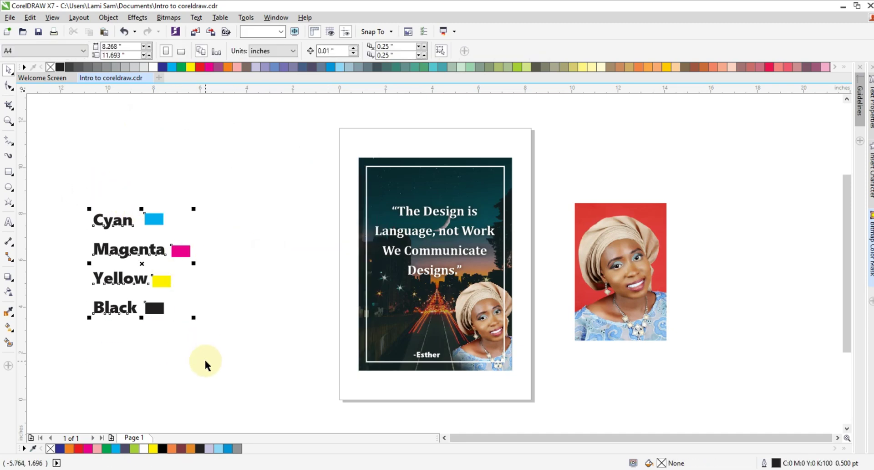
pyautogui.hotkey('ctrl', 'g')
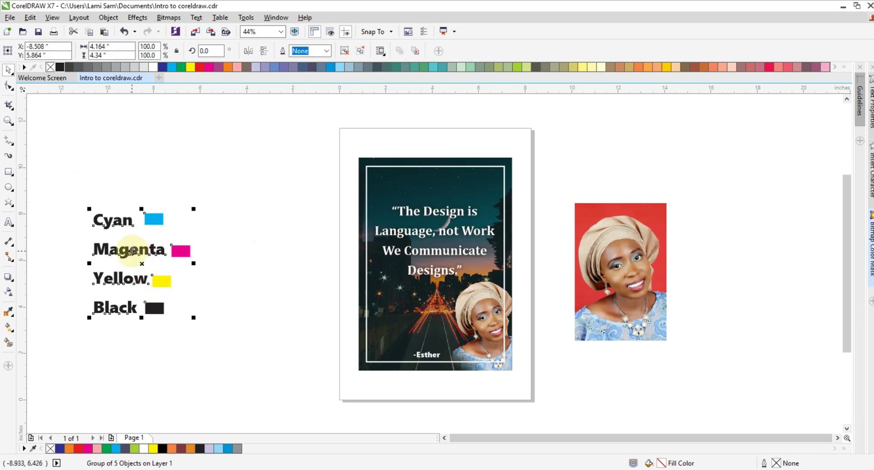
pyautogui.moveTo(142, 263); pyautogui.dragTo(129, 163)
pyautogui.click(248, 247)
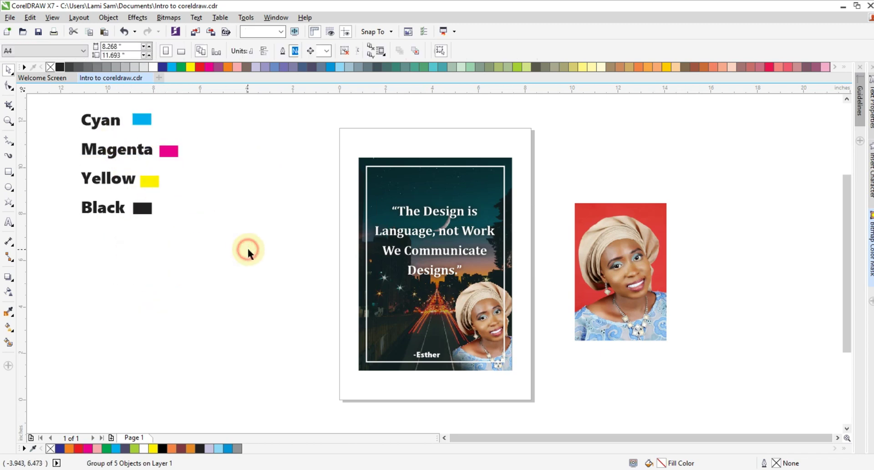
# Examine the poster's elements one at a time, including the quote text and white frame, along with the portrait photo beside the page.
pyautogui.click(391, 283)
pyautogui.click(332, 299)
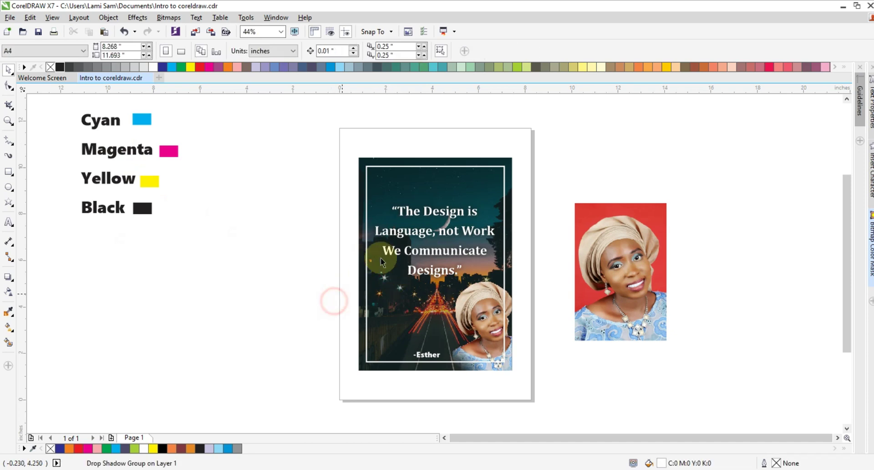
pyautogui.click(398, 231)
pyautogui.click(254, 332)
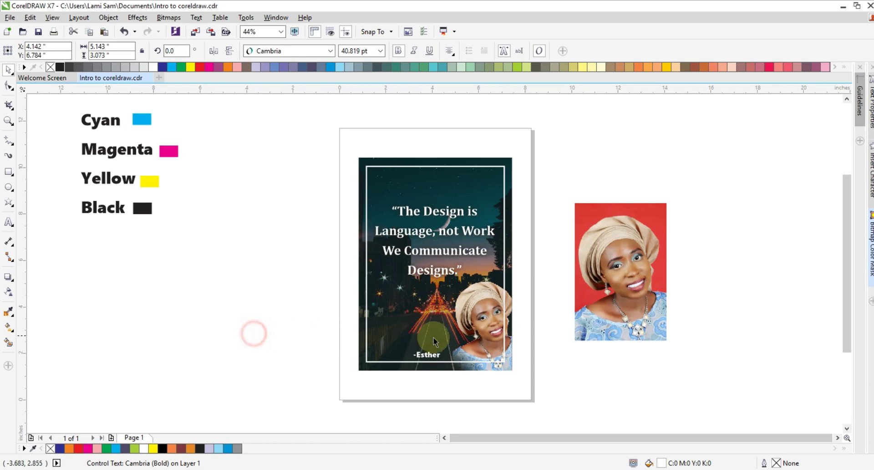
pyautogui.click(503, 323)
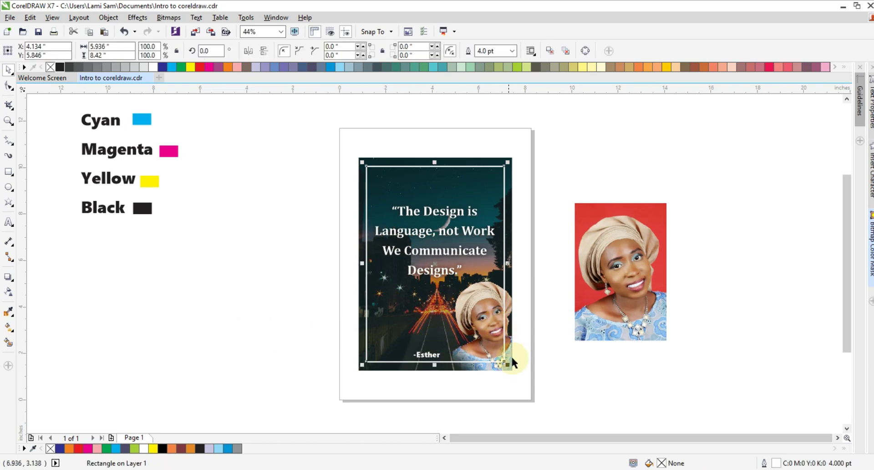
pyautogui.click(543, 271)
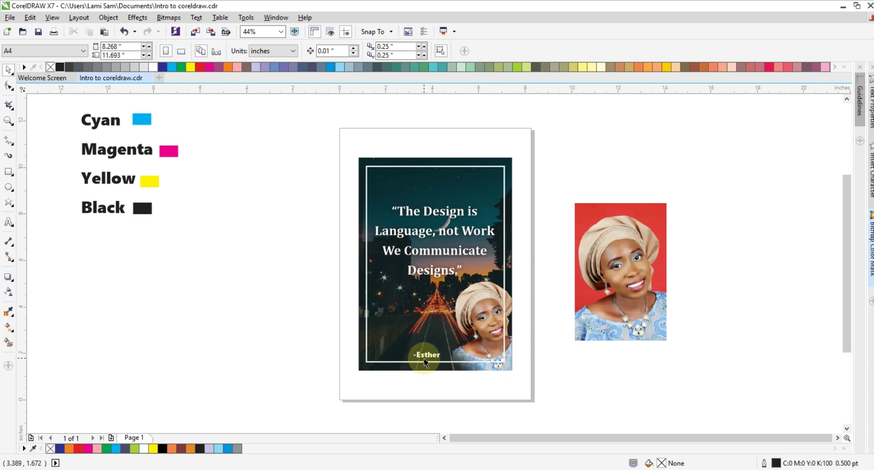
pyautogui.click(298, 309)
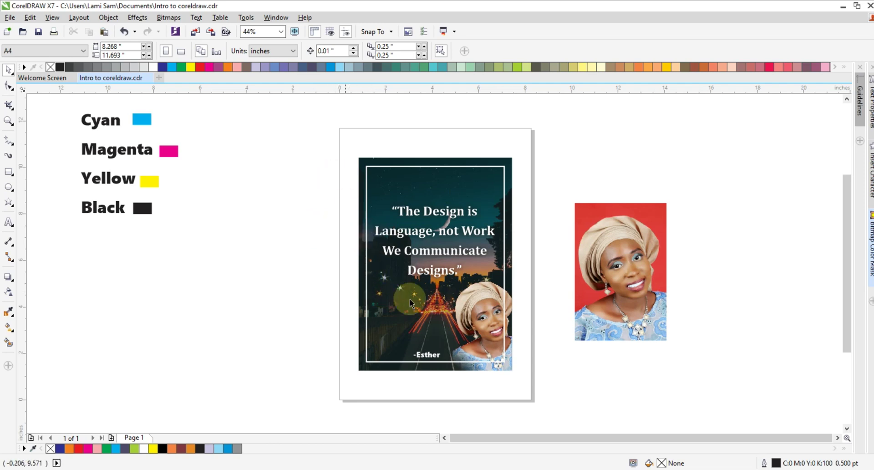
pyautogui.click(608, 286)
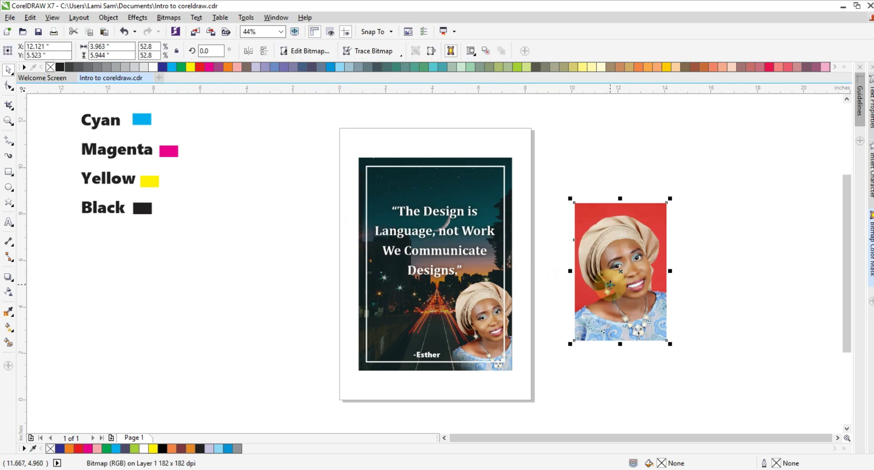
# Move the red-background portrait beside the page up and slightly to the right, and deselect it.
pyautogui.moveTo(608, 286); pyautogui.dragTo(623, 240)
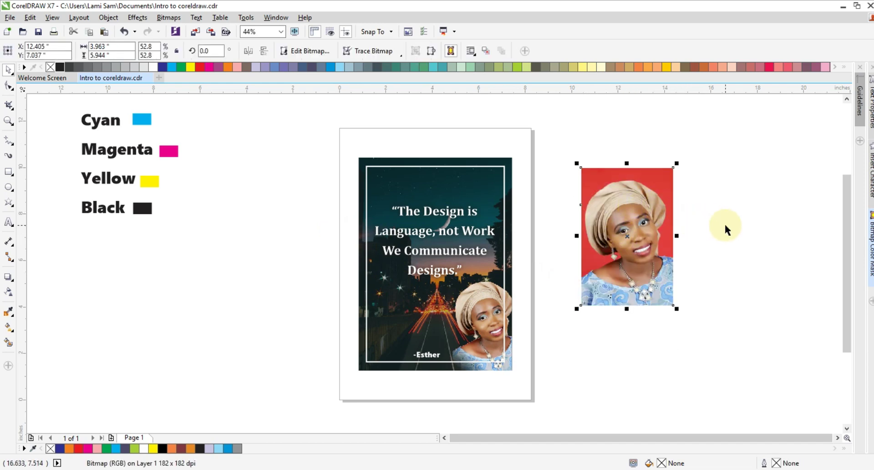
pyautogui.click(696, 251)
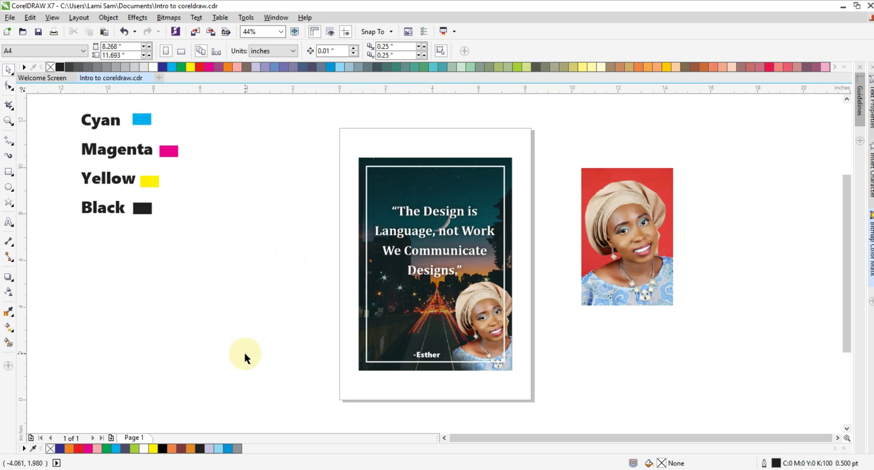
# Switch to the Tutorial folder in File Explorer, move its window slightly higher, and look at the three image files one by one.
pyautogui.moveTo(283, 469)
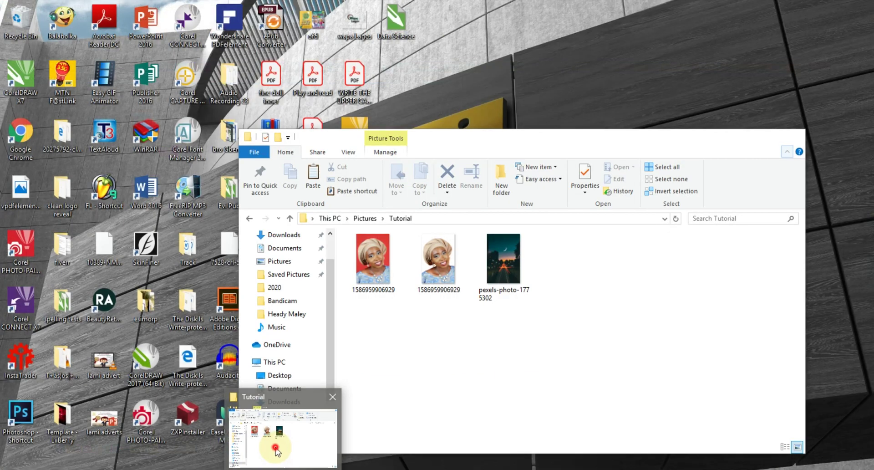
pyautogui.click(276, 447)
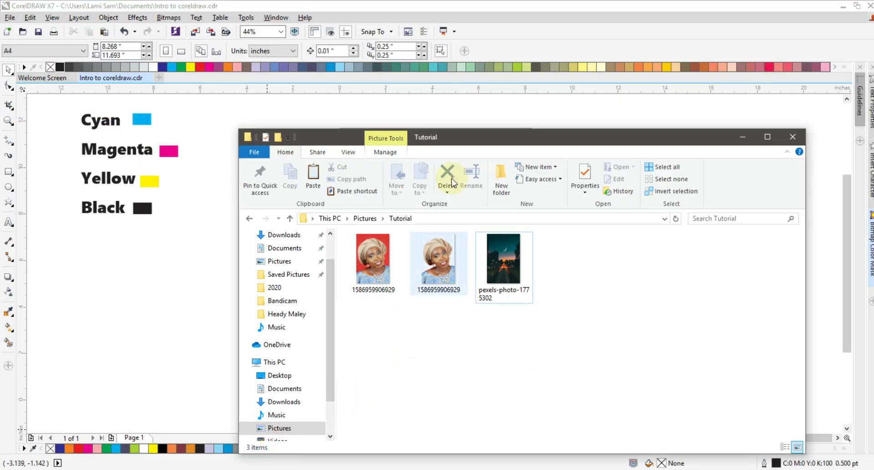
pyautogui.moveTo(475, 142); pyautogui.dragTo(462, 114)
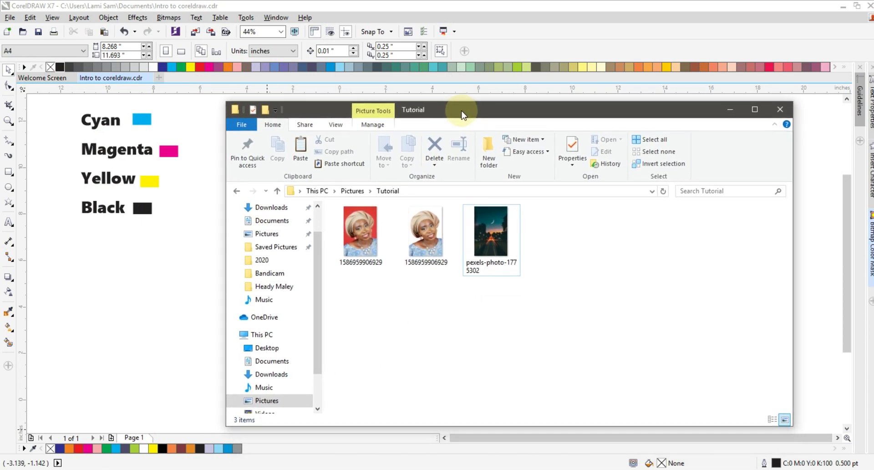
pyautogui.click(361, 234)
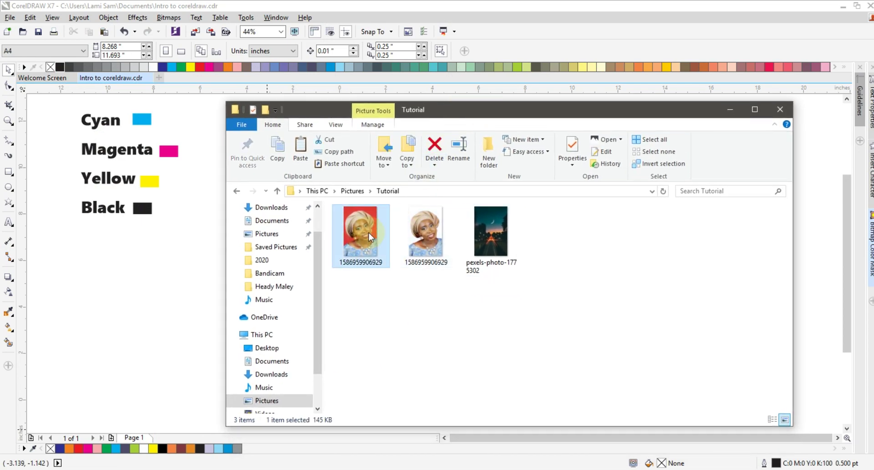
pyautogui.click(426, 232)
pyautogui.click(471, 230)
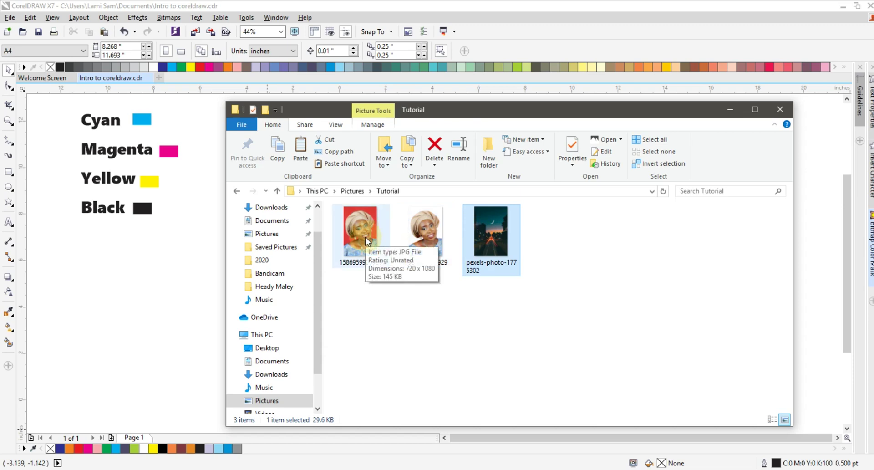
# Bring all three images from the Tutorial folder straight into the CorelDRAW drawing beside the page, and minimize the folder window.
pyautogui.hotkey('ctrl', 'a')
pyautogui.moveTo(367, 242); pyautogui.dragTo(142, 303)
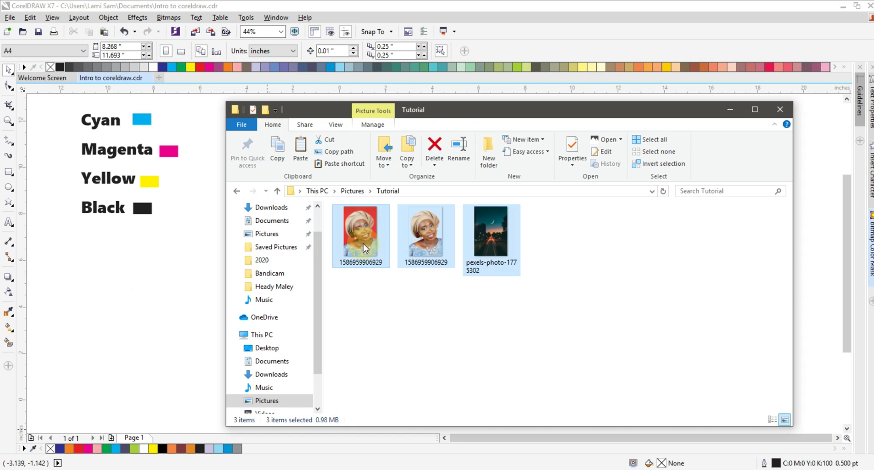
pyautogui.moveTo(364, 244); pyautogui.dragTo(155, 297)
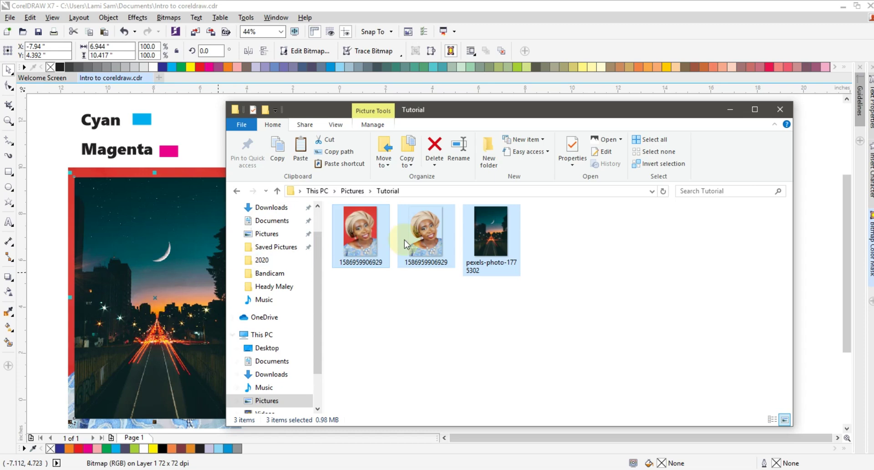
pyautogui.click(728, 108)
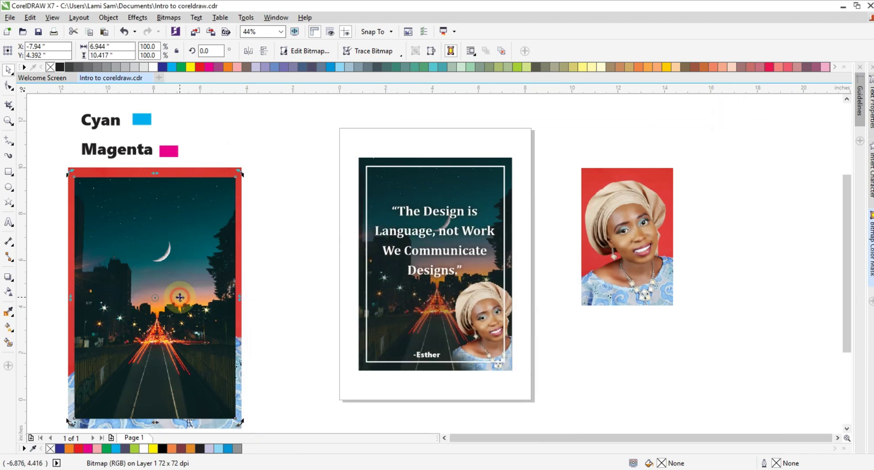
# Spread out the stacked images, with the night-city photo right of the page and the cut-out portrait beside the red-background one, and compare both portraits.
pyautogui.moveTo(177, 297); pyautogui.dragTo(760, 255)
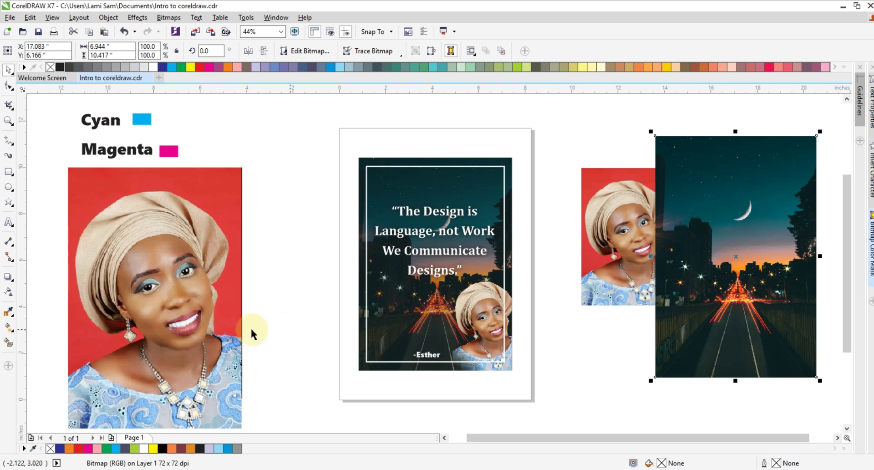
pyautogui.click(198, 327)
pyautogui.moveTo(198, 326); pyautogui.dragTo(311, 302)
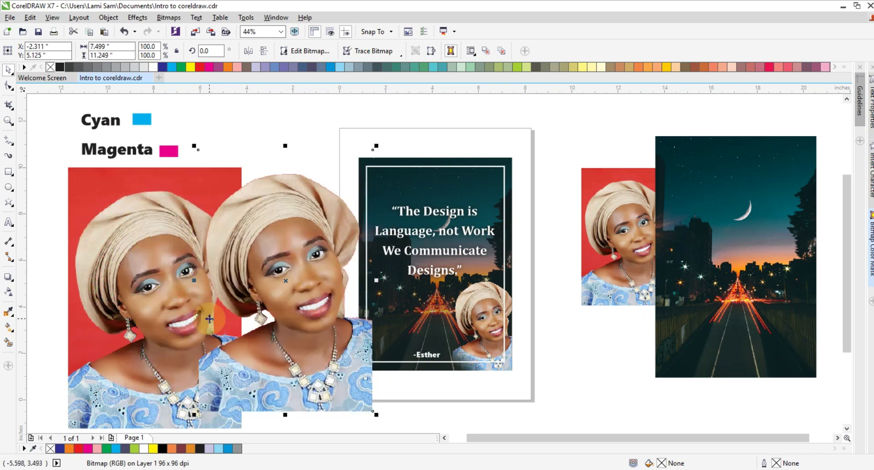
pyautogui.moveTo(165, 299); pyautogui.dragTo(131, 297)
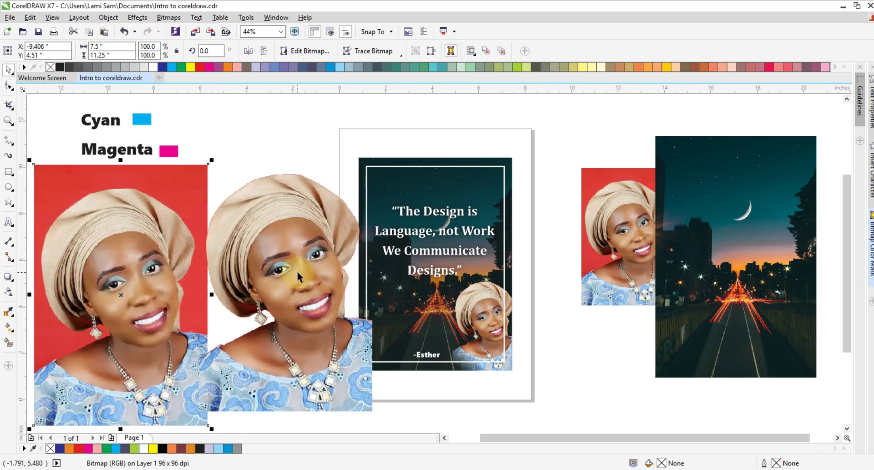
pyautogui.click(287, 251)
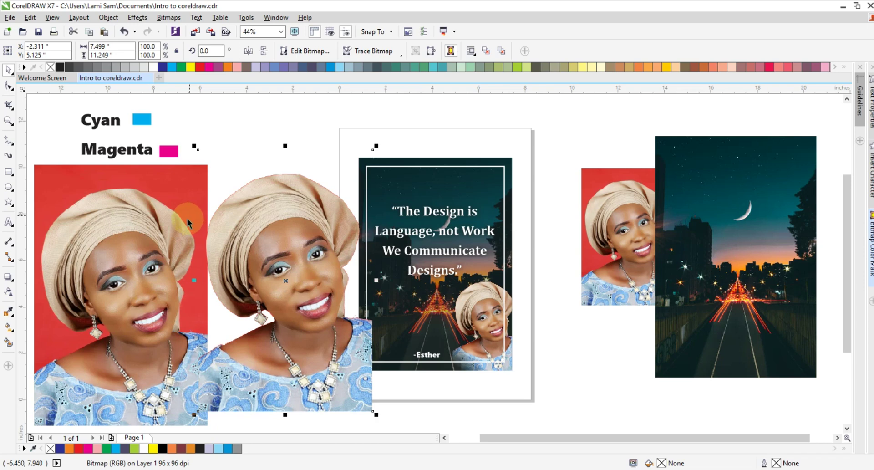
pyautogui.click(199, 129)
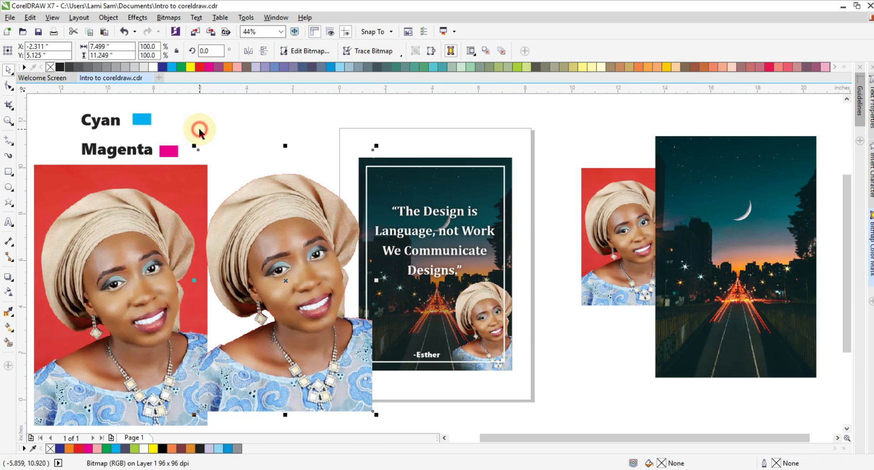
pyautogui.click(178, 240)
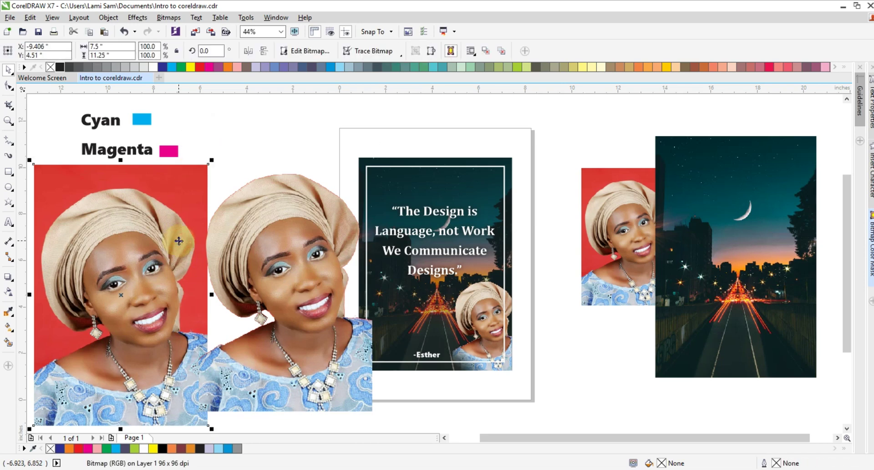
# Undo the three image moves and the placement of the images from the folder.
pyautogui.hotkey('ctrl', 'z')
pyautogui.hotkey('ctrl', 'z')
pyautogui.hotkey('ctrl', 'z')
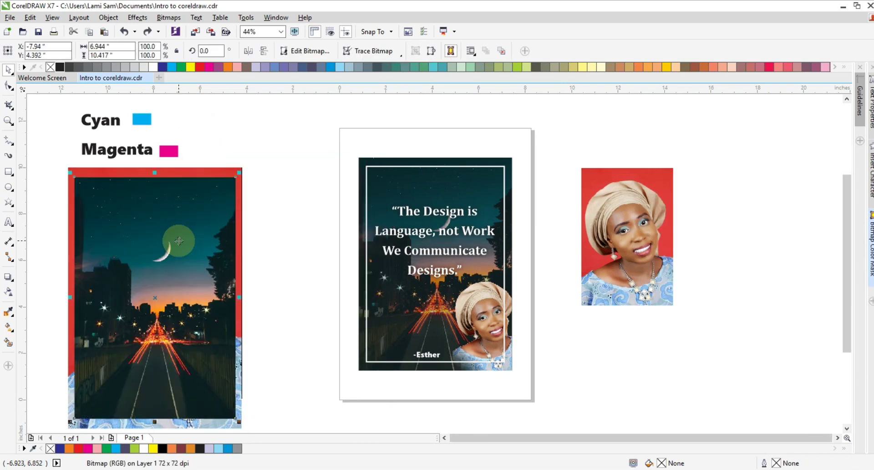
pyautogui.hotkey('ctrl', 'z')
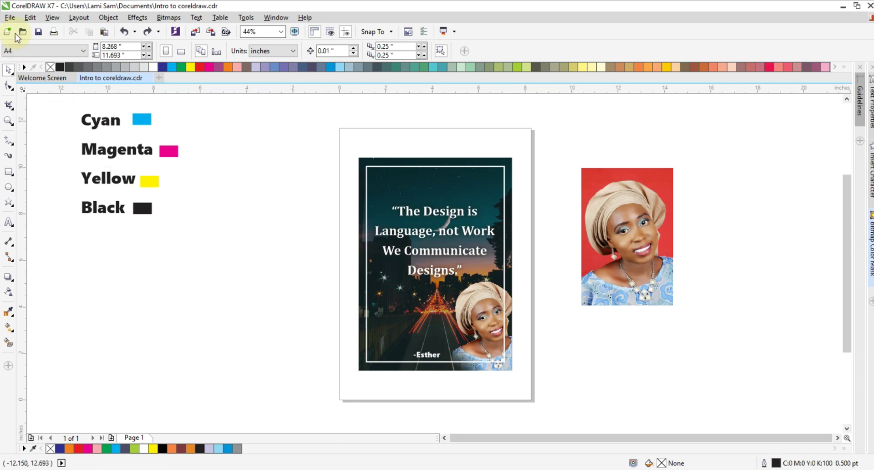
# Import all three image files from the Tutorial folder in Pictures and place them at full size below the color list.
pyautogui.click(10, 18)
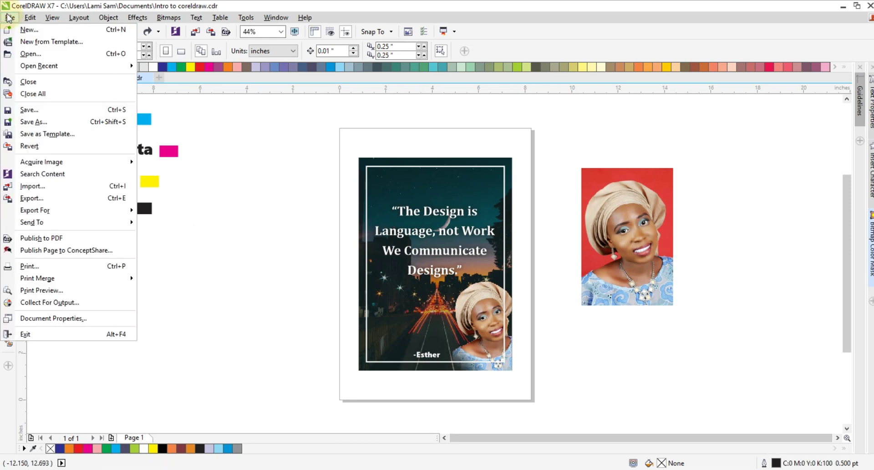
pyautogui.click(41, 190)
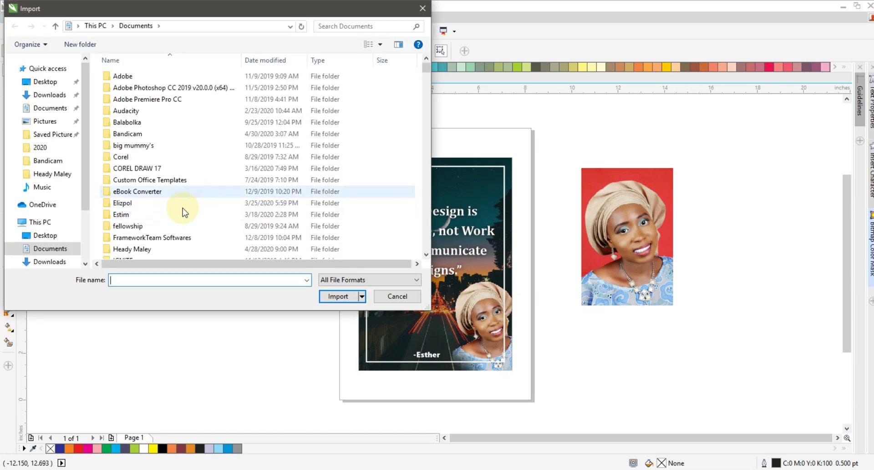
pyautogui.click(54, 121)
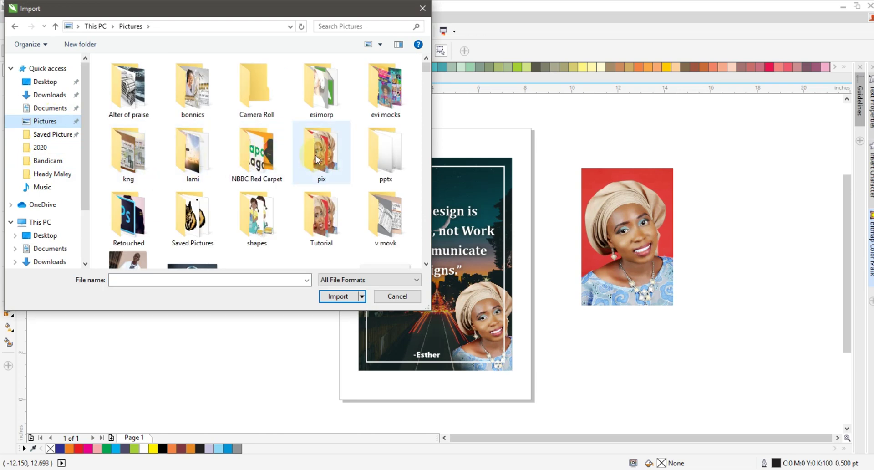
pyautogui.doubleClick(324, 209)
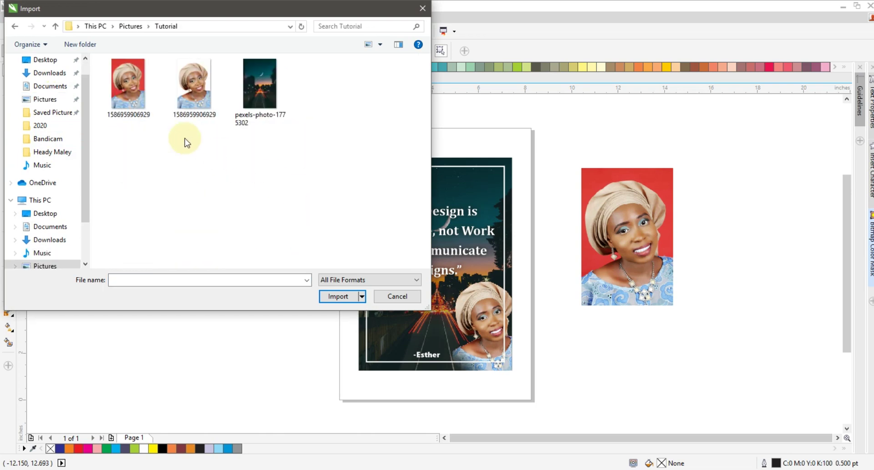
pyautogui.click(143, 110)
pyautogui.hotkey('ctrl', 'a')
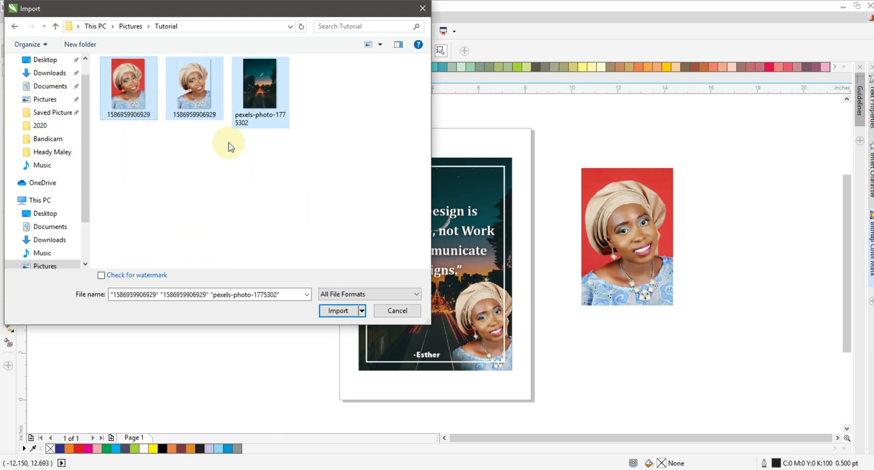
pyautogui.click(337, 311)
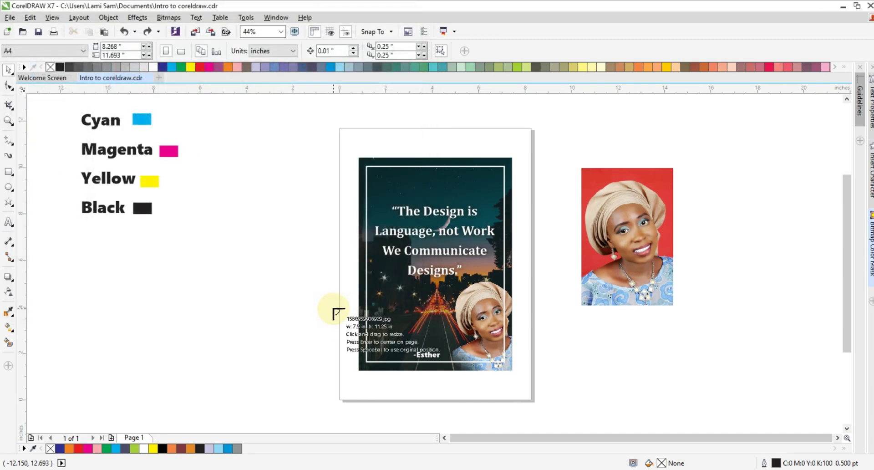
pyautogui.click(137, 292)
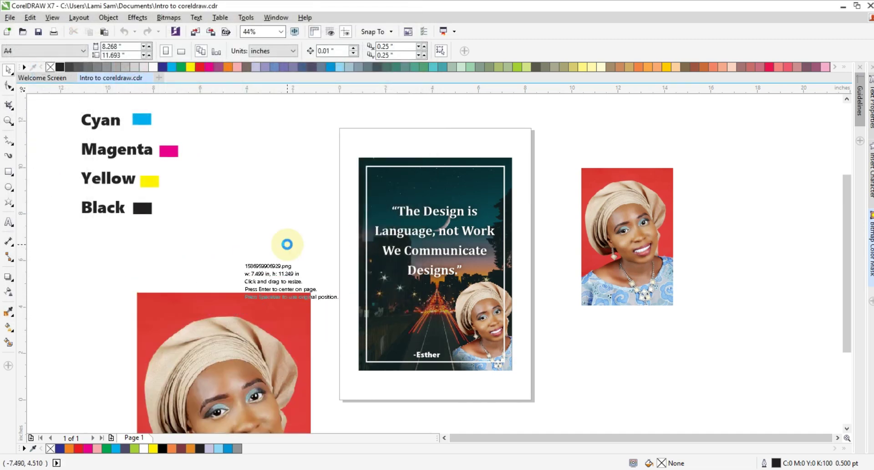
pyautogui.click(286, 244)
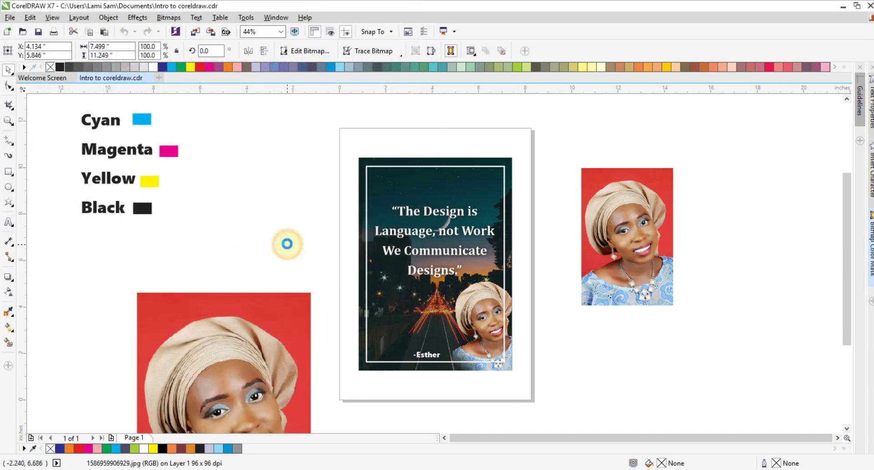
pyautogui.click(94, 268)
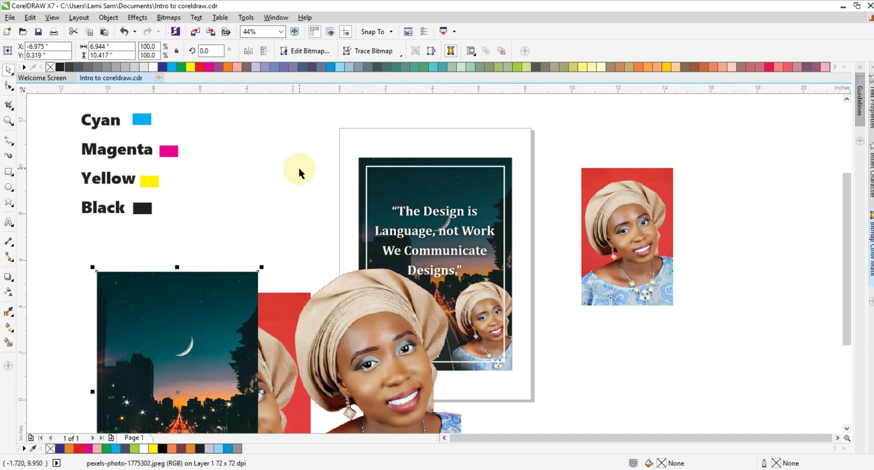
pyautogui.click(299, 172)
# Undo the placement of the three imported images.
pyautogui.hotkey('ctrl', 'z')
pyautogui.hotkey('ctrl', 'z')
pyautogui.hotkey('ctrl', 'z')
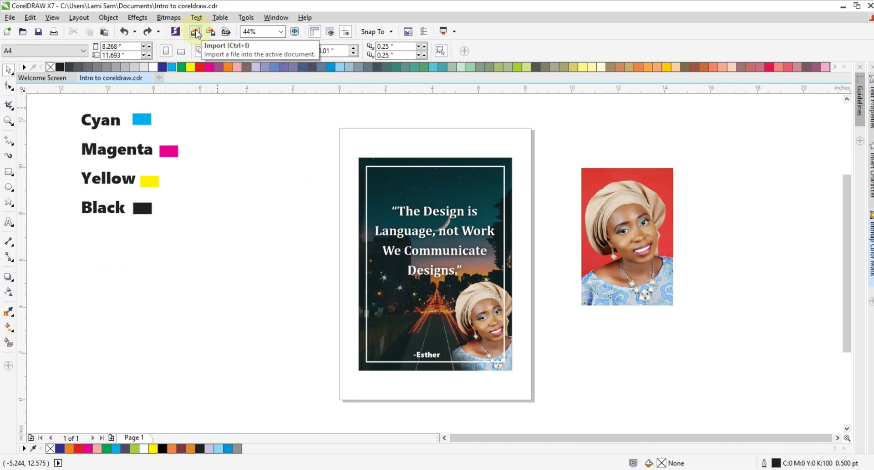
# Import the three Tutorial images again, place them at full size overlapping below the color list, and deselect them.
pyautogui.click(196, 33)
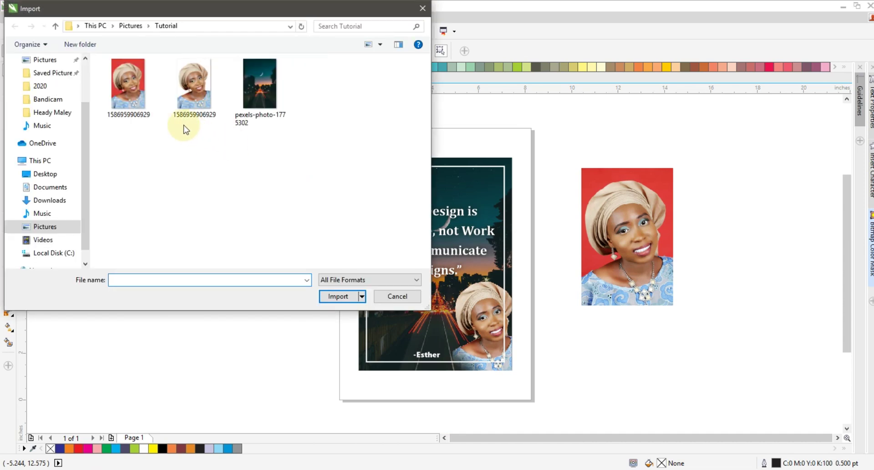
pyautogui.click(157, 100)
pyautogui.hotkey('ctrl', 'a')
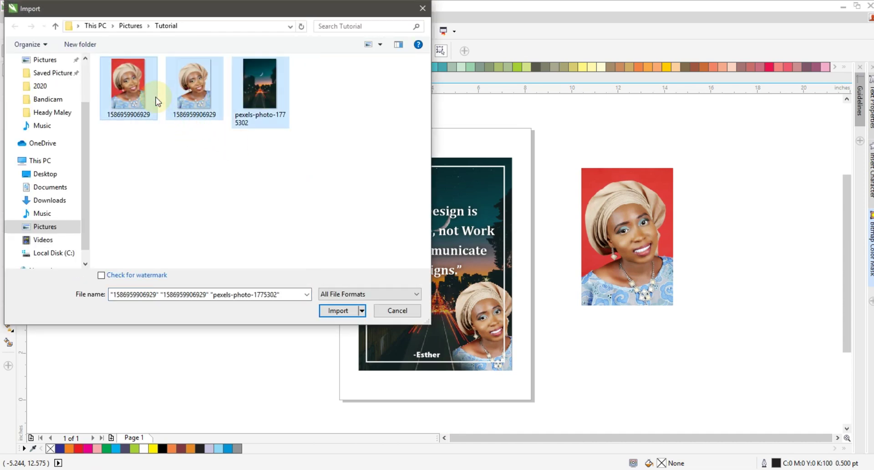
pyautogui.click(338, 310)
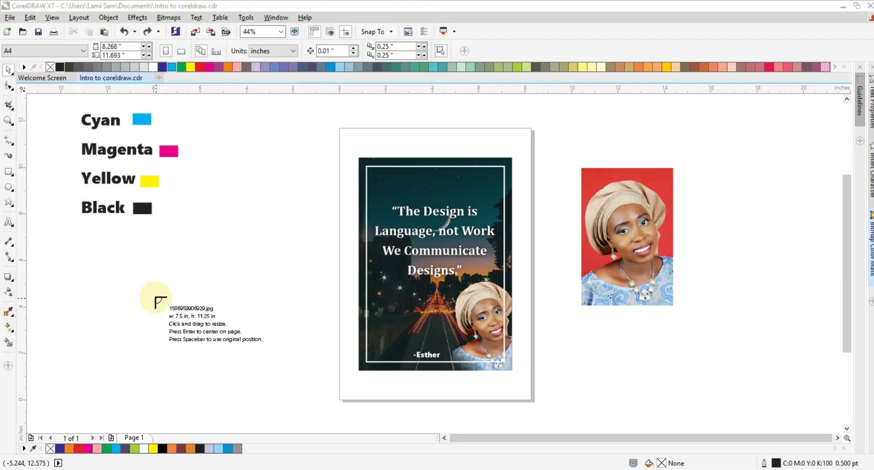
pyautogui.click(155, 298)
pyautogui.click(204, 245)
pyautogui.click(111, 282)
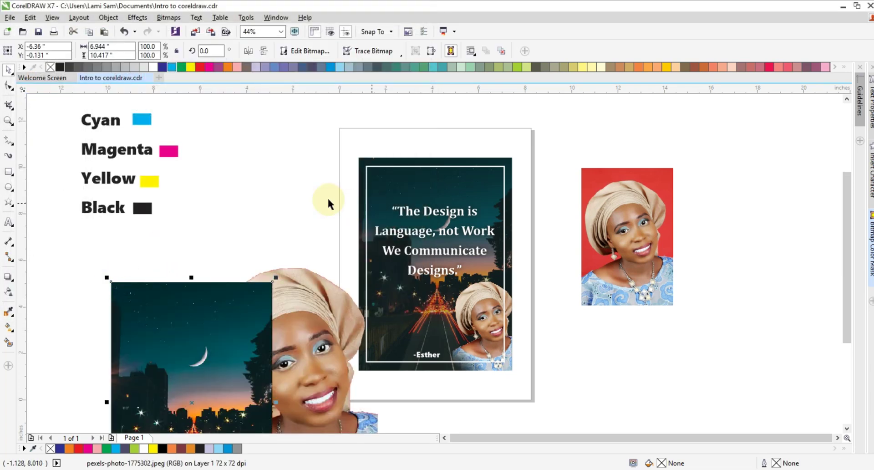
pyautogui.click(291, 192)
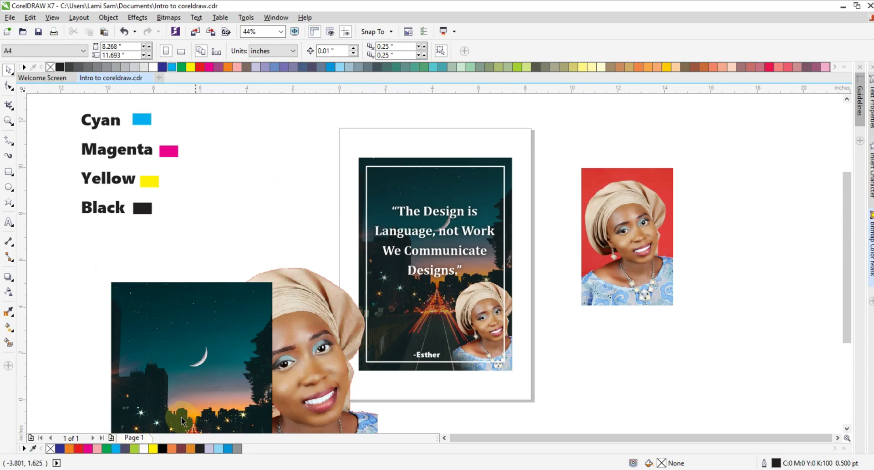
# Add a second page and move the night-city photo and the large red-background portrait to the right of it.
pyautogui.click(112, 438)
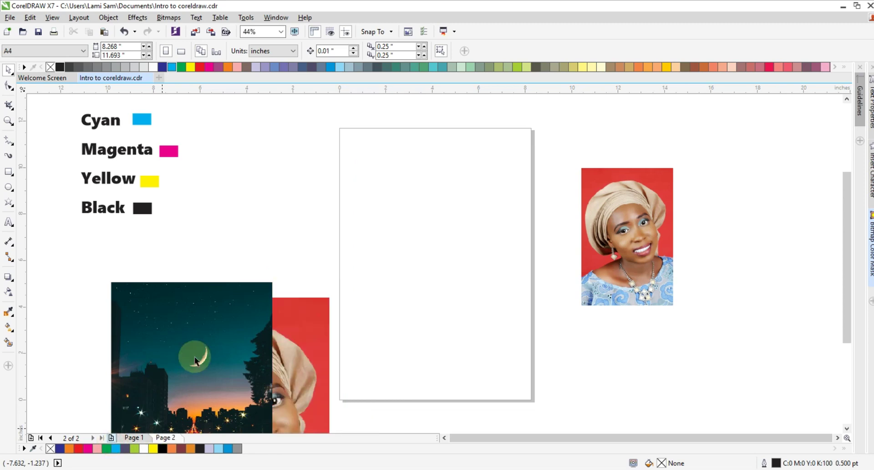
pyautogui.click(237, 313)
pyautogui.moveTo(227, 303); pyautogui.dragTo(667, 153)
pyautogui.moveTo(305, 310)
pyautogui.mouseDown()
pyautogui.moveTo(394, 279)
pyautogui.moveTo(656, 228)
pyautogui.moveTo(751, 189)
pyautogui.moveTo(757, 175)
pyautogui.mouseUp()
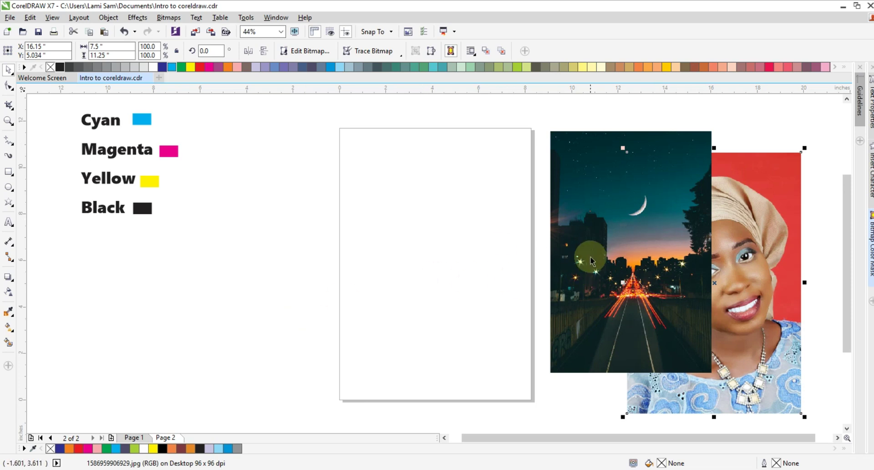
pyautogui.click(781, 126)
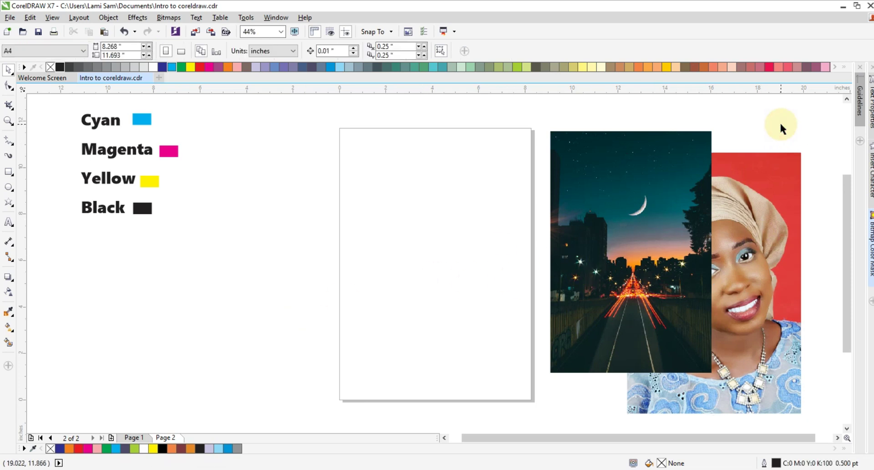
pyautogui.click(781, 201)
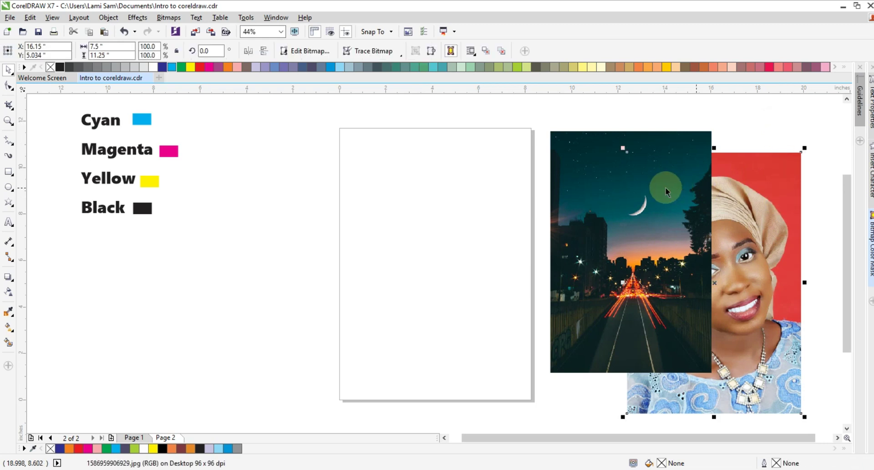
pyautogui.click(582, 186)
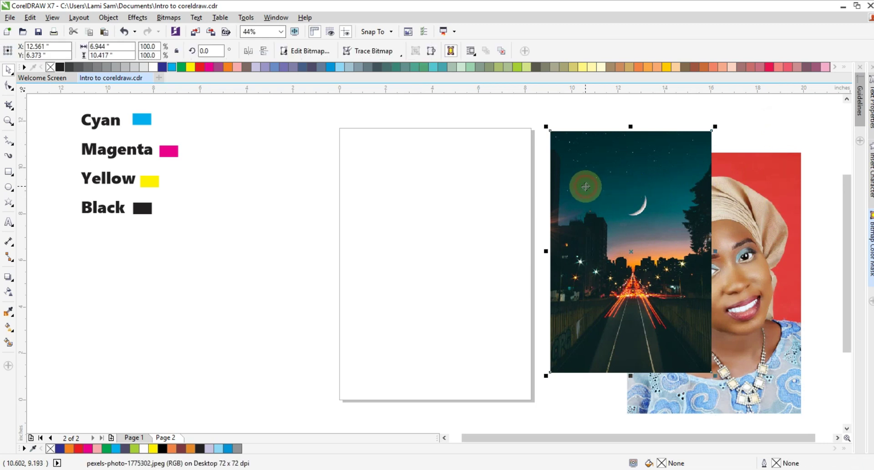
pyautogui.click(774, 184)
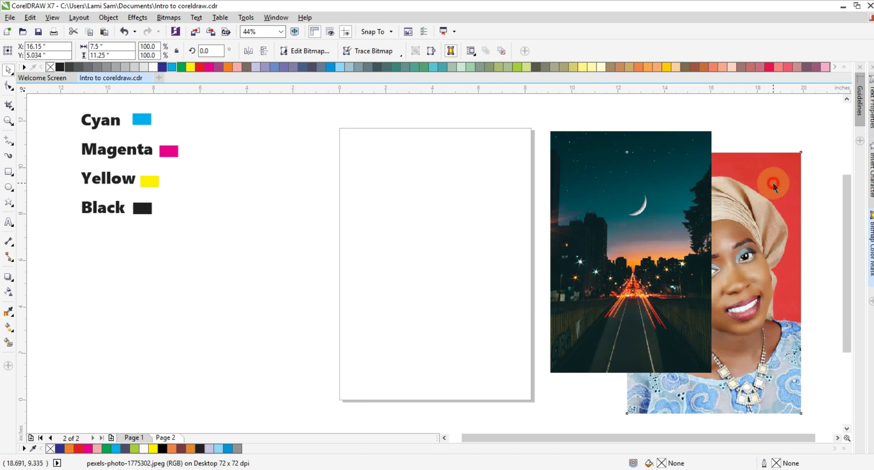
pyautogui.click(605, 111)
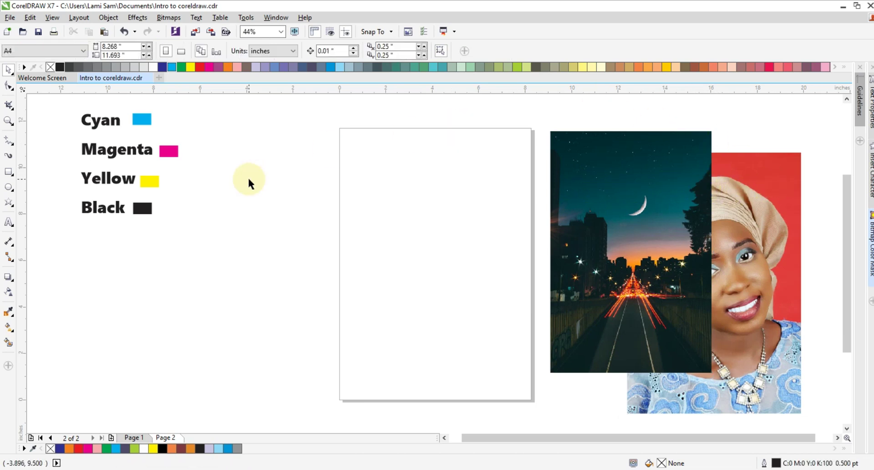
# Draw a rectangle about 7.07 by 10.03 inches inside the blank second page.
pyautogui.click(9, 172)
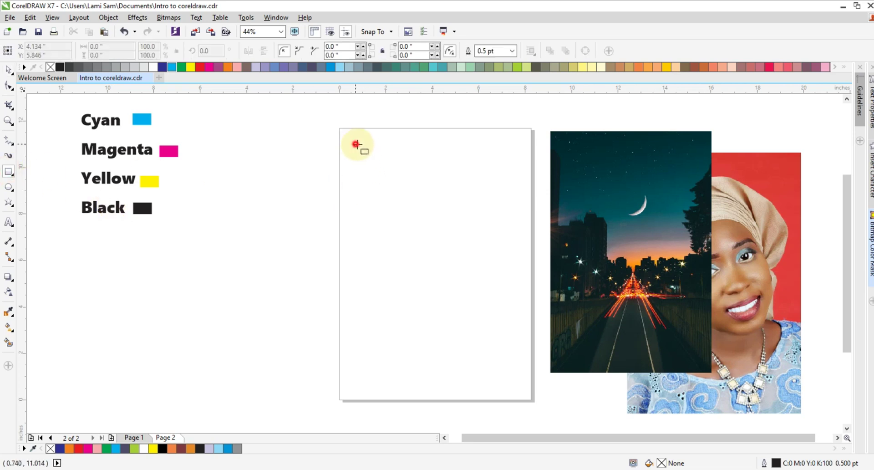
pyautogui.moveTo(356, 144); pyautogui.dragTo(520, 376)
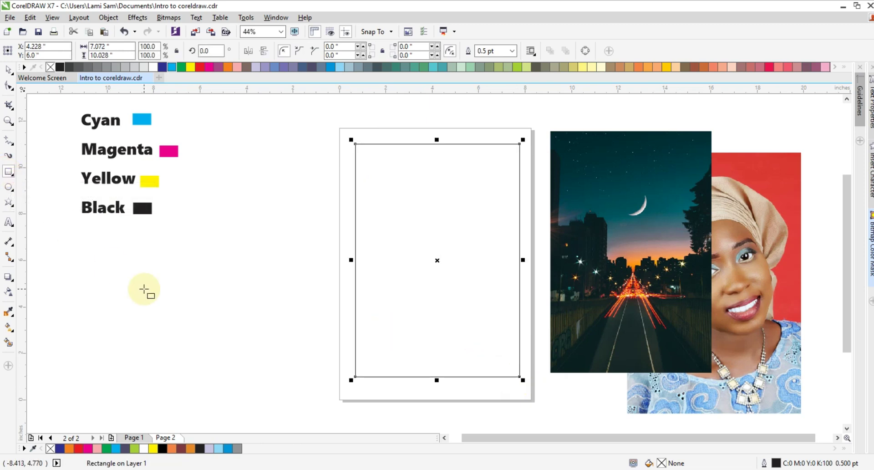
# Draw a second rectangle about 6.24 by 6.17 inches below the color list and delete it.
pyautogui.moveTo(143, 258); pyautogui.dragTo(288, 401)
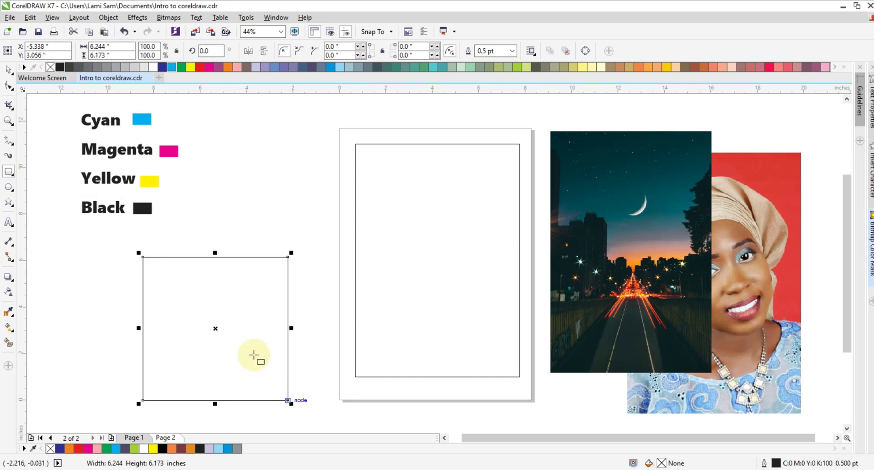
pyautogui.click(8, 70)
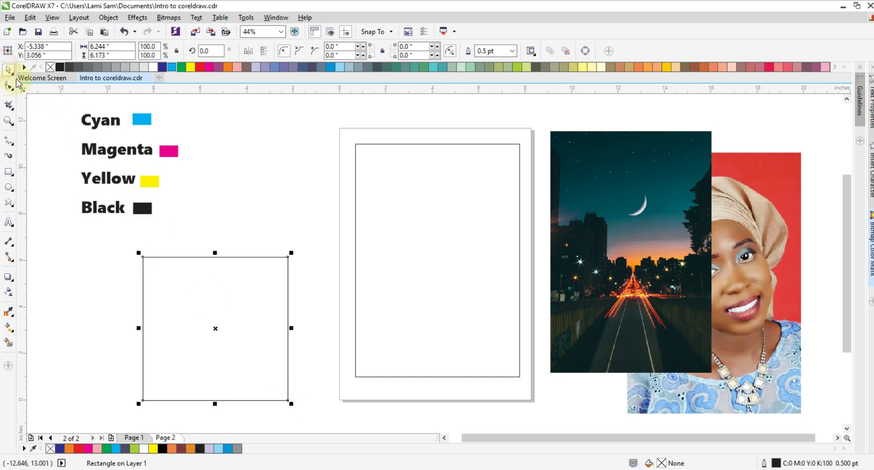
pyautogui.rightClick(214, 327)
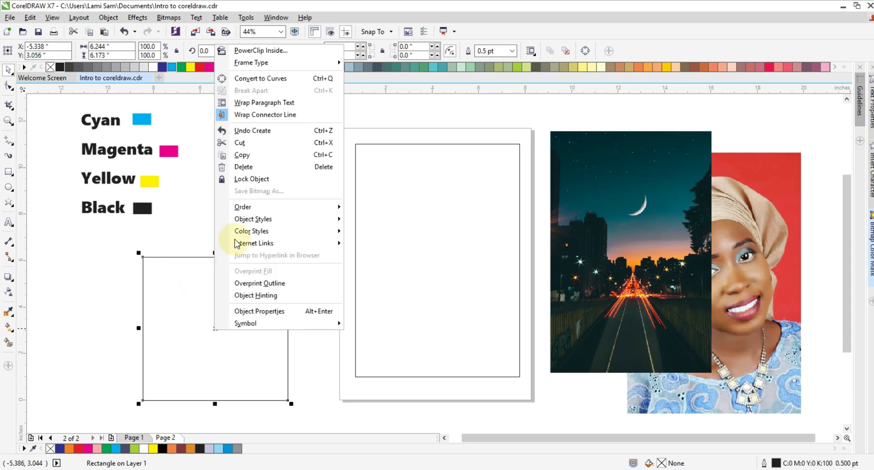
pyautogui.click(245, 167)
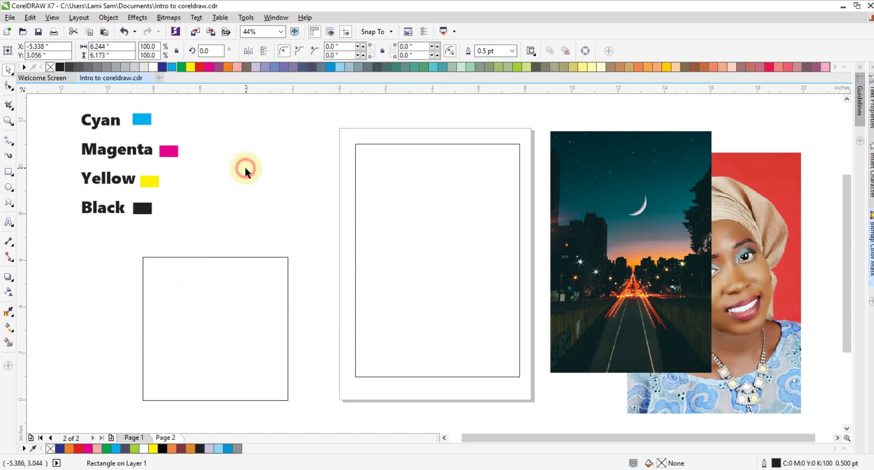
# Shift the page rectangle slightly left and down, and move the night-city photo on top of it.
pyautogui.click(421, 215)
pyautogui.moveTo(421, 215); pyautogui.dragTo(418, 217)
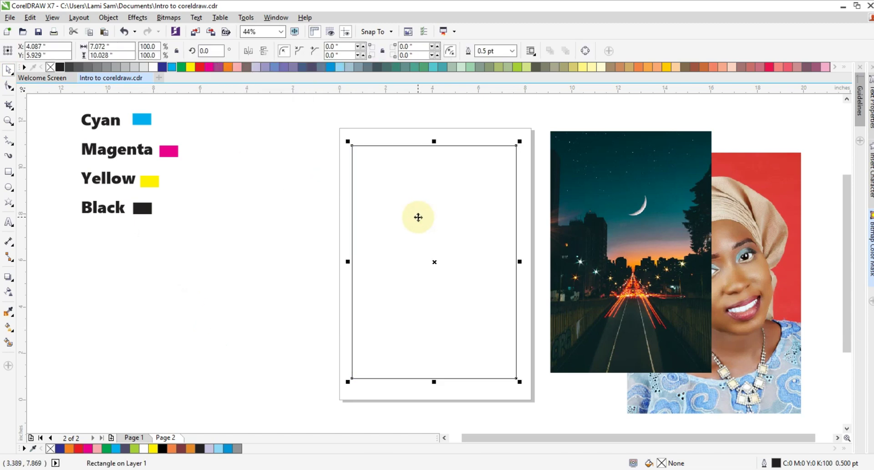
pyautogui.click(576, 229)
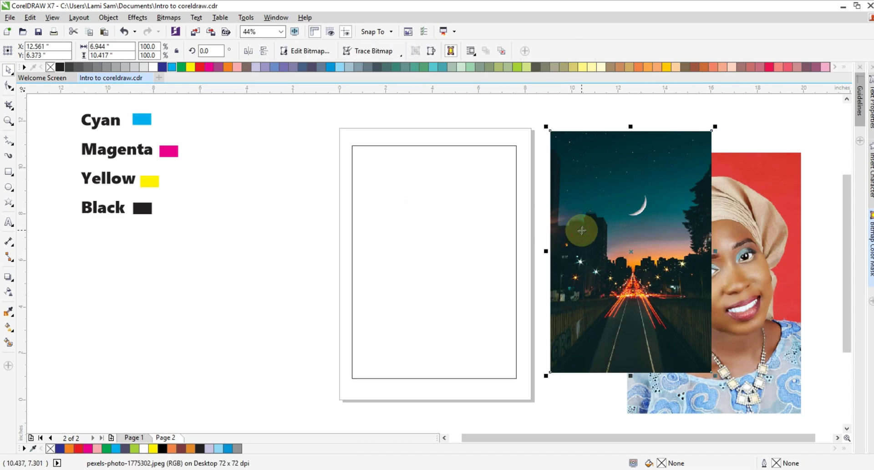
pyautogui.moveTo(581, 230); pyautogui.dragTo(379, 234)
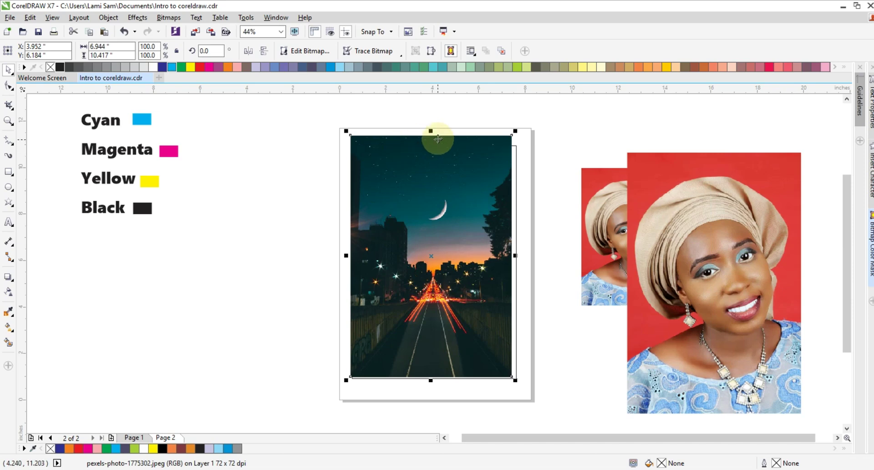
# Try to adjust the night-city photo's height from its upper and lower edges, and undo both changes.
pyautogui.moveTo(429, 131); pyautogui.dragTo(430, 141)
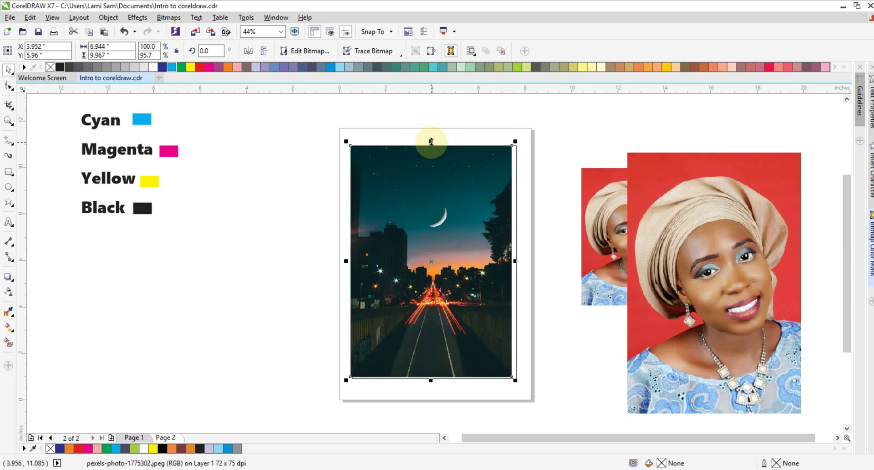
pyautogui.moveTo(431, 380); pyautogui.dragTo(431, 387)
pyautogui.hotkey('ctrl', 'z')
pyautogui.hotkey('ctrl', 'z')
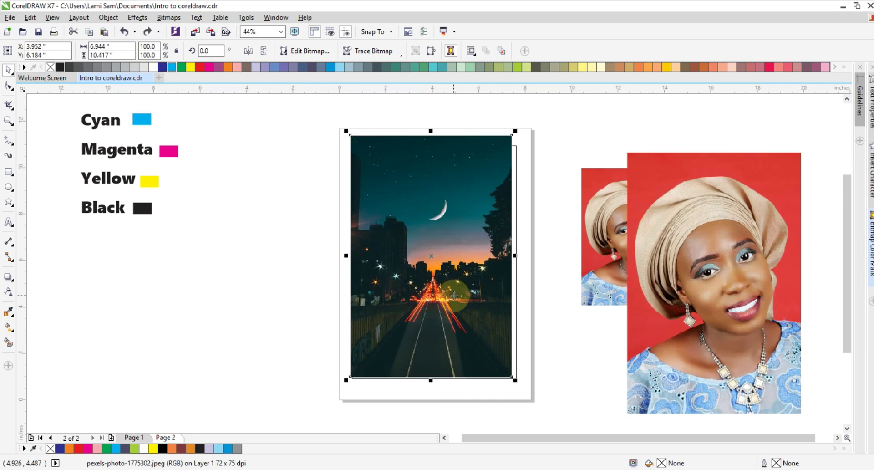
# Stretch the night-city photo to about 7.14 by 10.81 inches so it covers the rectangle, and deselect it.
pyautogui.moveTo(515, 255); pyautogui.dragTo(521, 256)
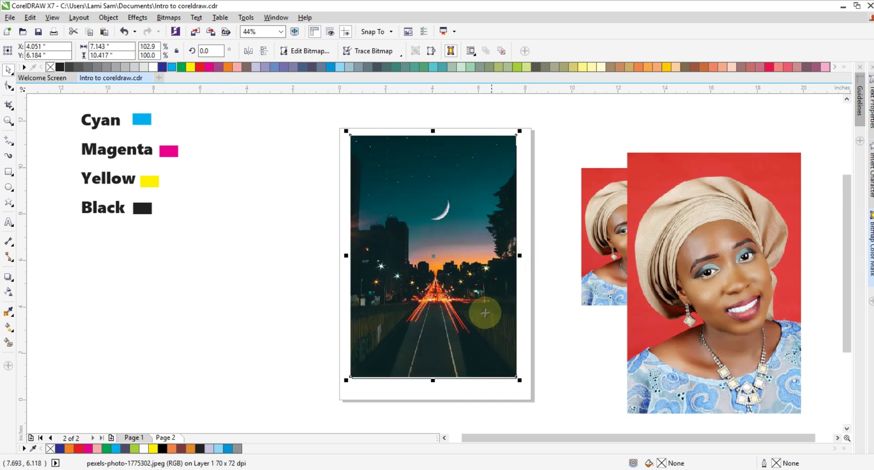
pyautogui.moveTo(433, 380); pyautogui.dragTo(433, 390)
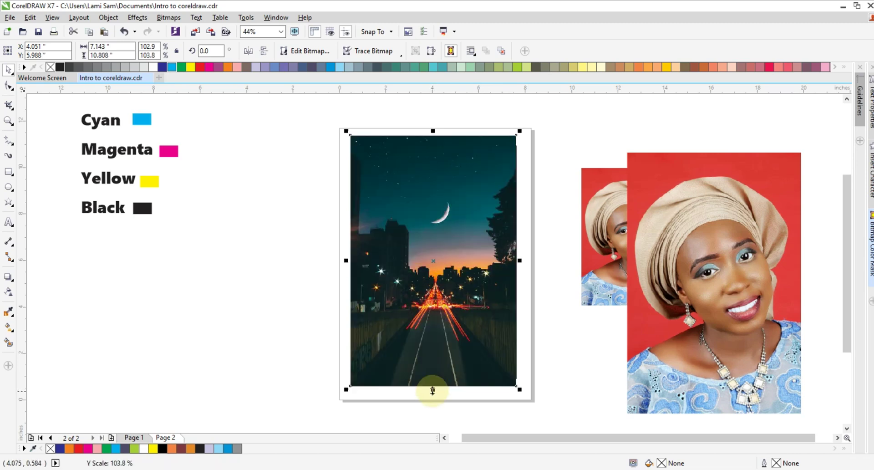
pyautogui.click(242, 295)
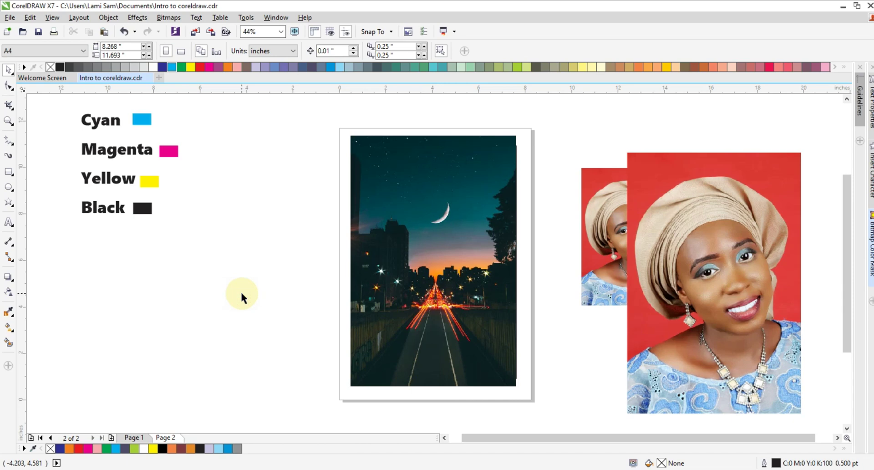
pyautogui.click(395, 236)
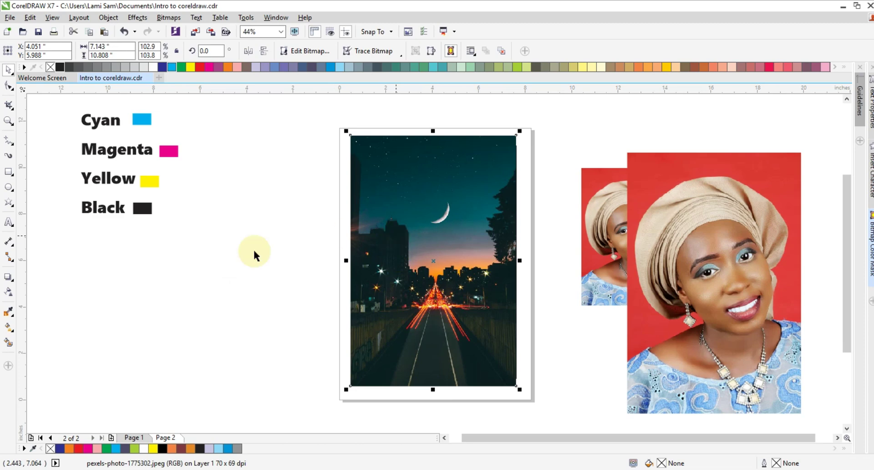
pyautogui.click(171, 288)
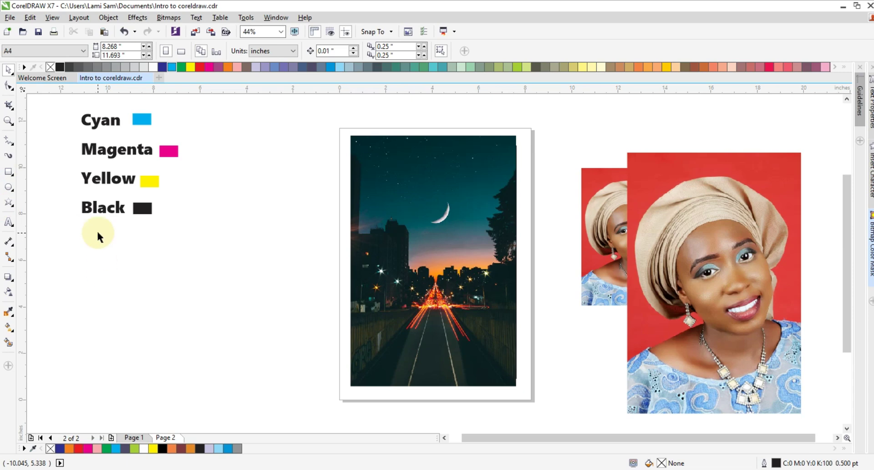
# Draw an ellipse about 6.24 by 5.91 inches below the color list.
pyautogui.click(9, 187)
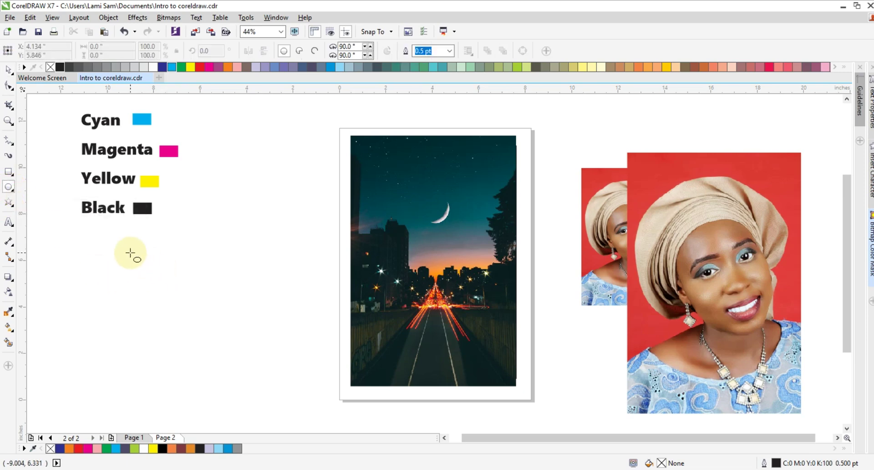
pyautogui.moveTo(123, 248); pyautogui.dragTo(266, 386)
pyautogui.click(9, 69)
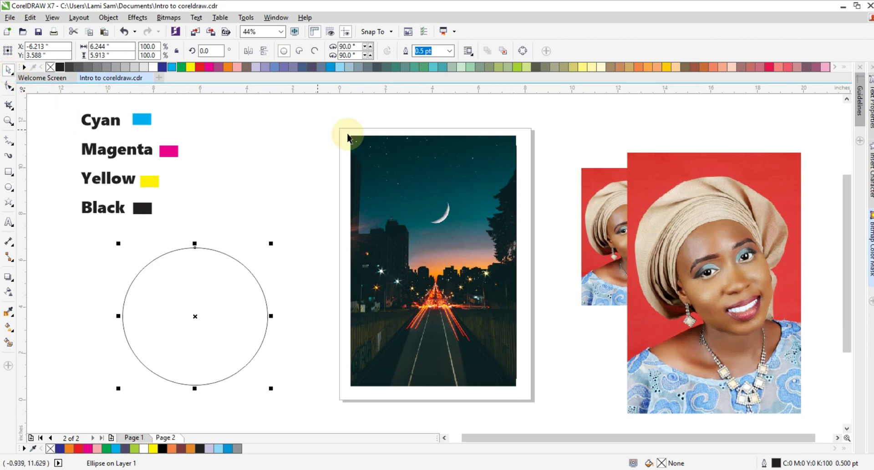
# Try to PowerClip the large red-background portrait using the empty area beside the ellipse as the container.
pyautogui.click(706, 243)
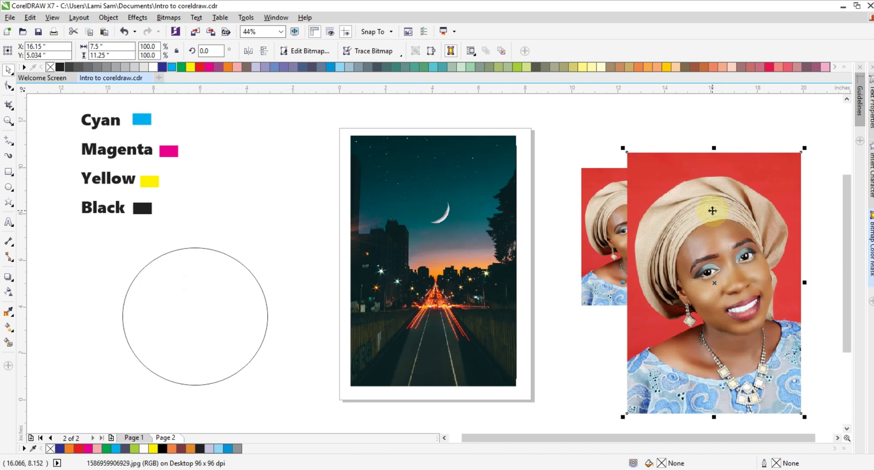
pyautogui.rightClick(712, 210)
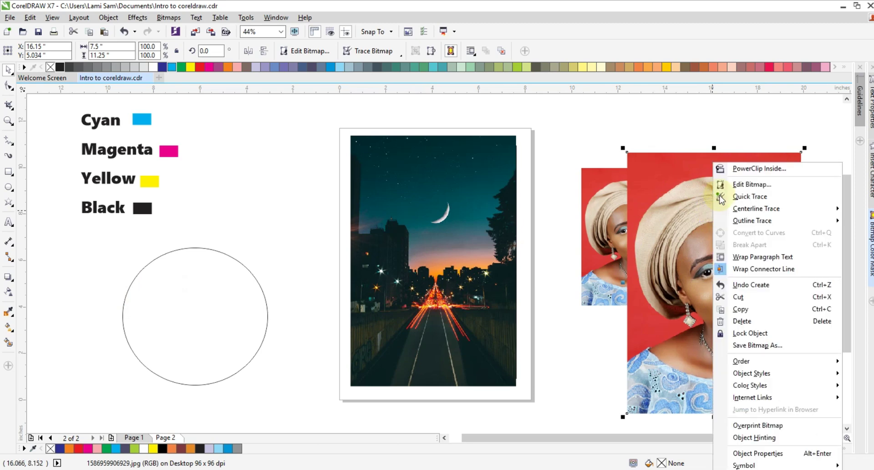
pyautogui.click(753, 170)
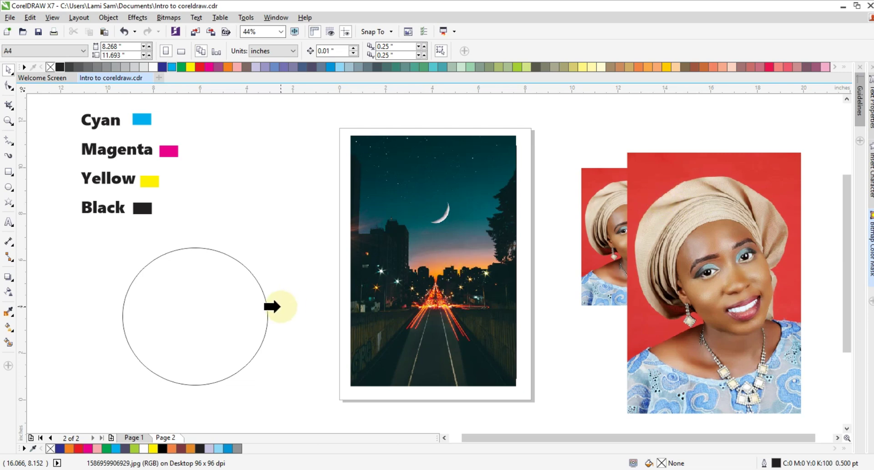
pyautogui.click(308, 299)
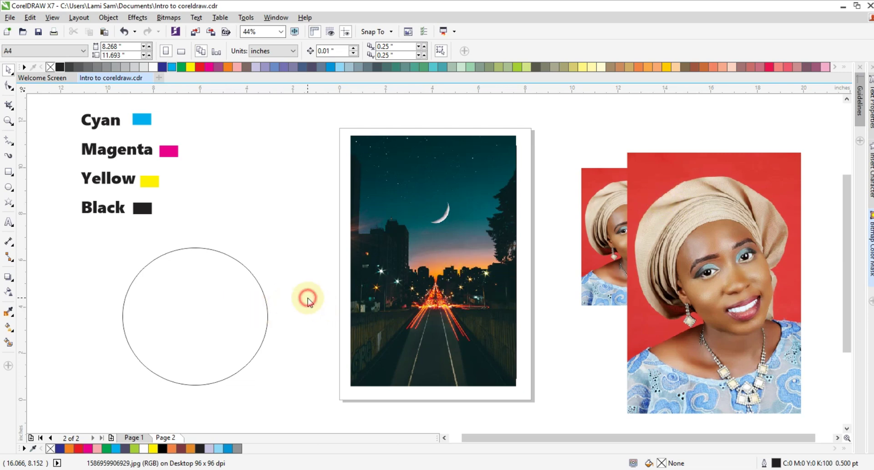
pyautogui.click(472, 260)
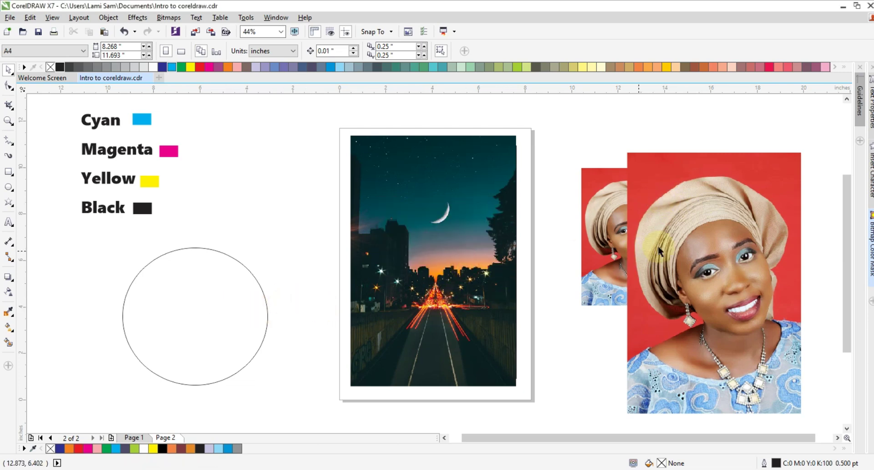
# PowerClip the large red-background portrait inside the ellipse below the color list and deselect it.
pyautogui.click(673, 244)
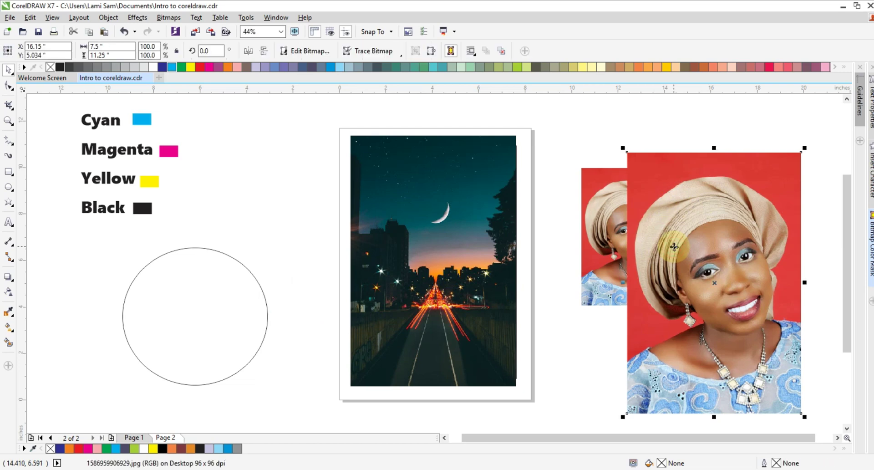
pyautogui.rightClick(680, 241)
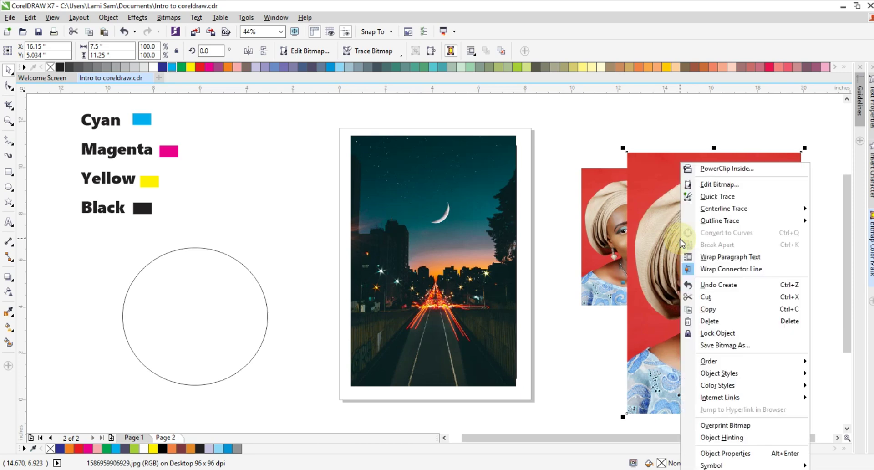
pyautogui.click(713, 169)
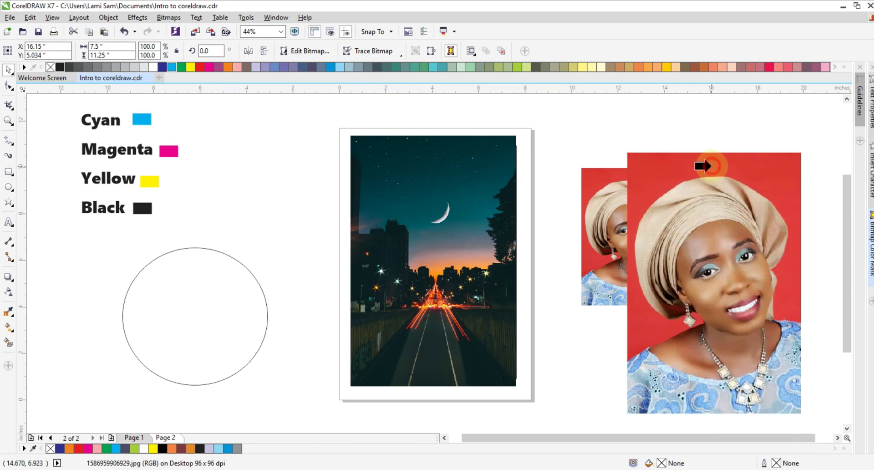
pyautogui.click(224, 288)
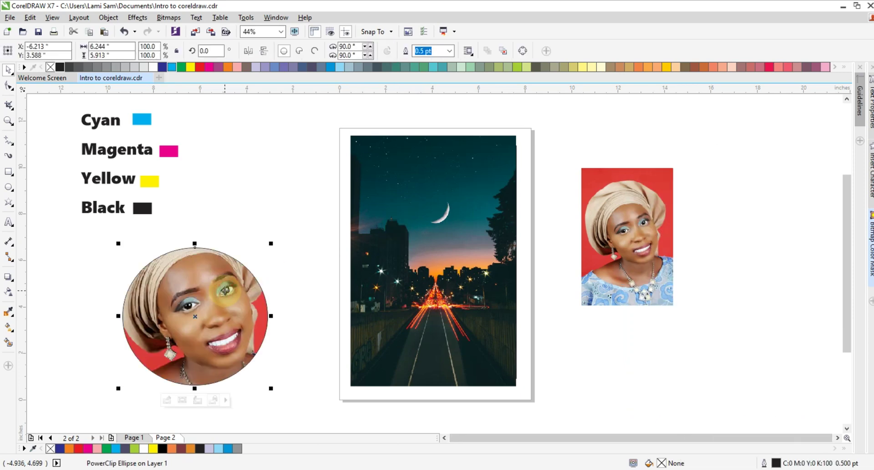
pyautogui.click(230, 231)
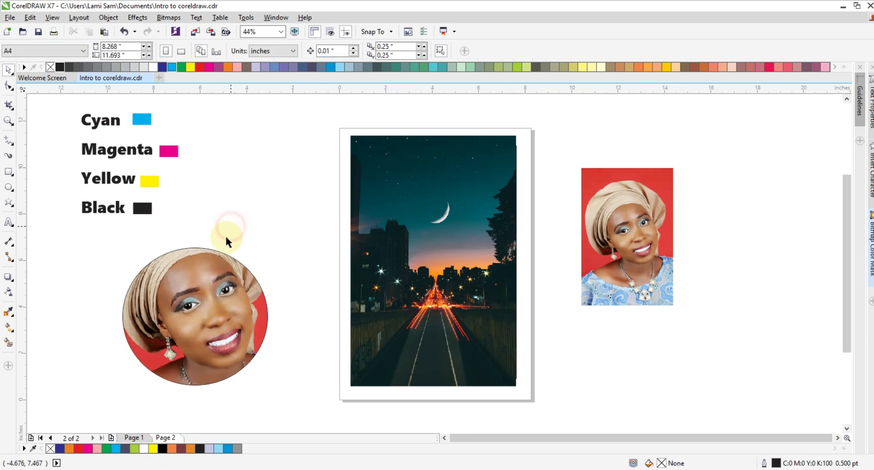
# Edit the ellipse's PowerClip contents, lowering the portrait and scaling it to about 7.16 by 10.73 inches, and finish editing.
pyautogui.click(207, 296)
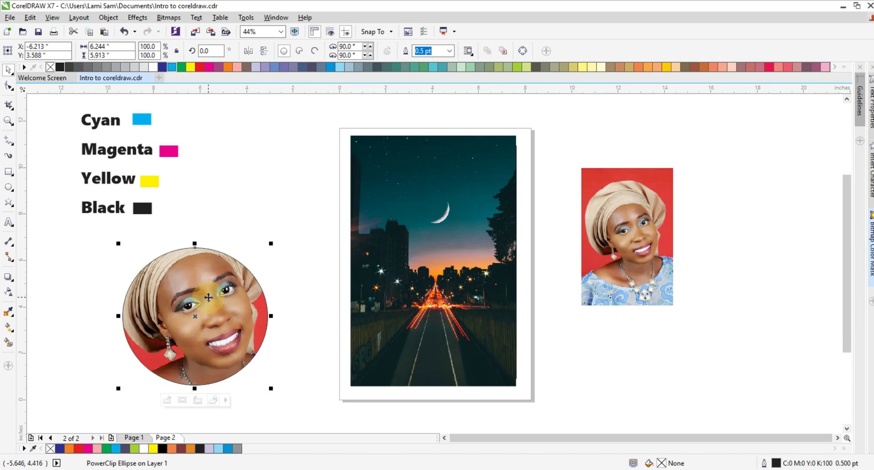
pyautogui.rightClick(208, 297)
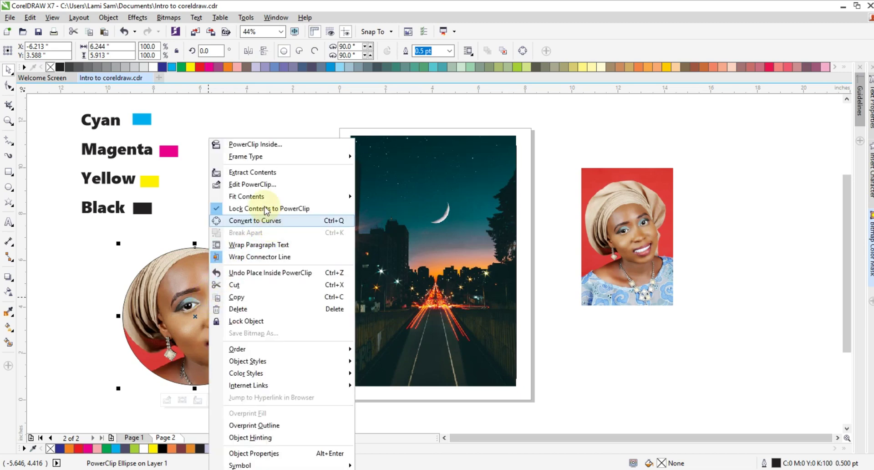
pyautogui.click(256, 187)
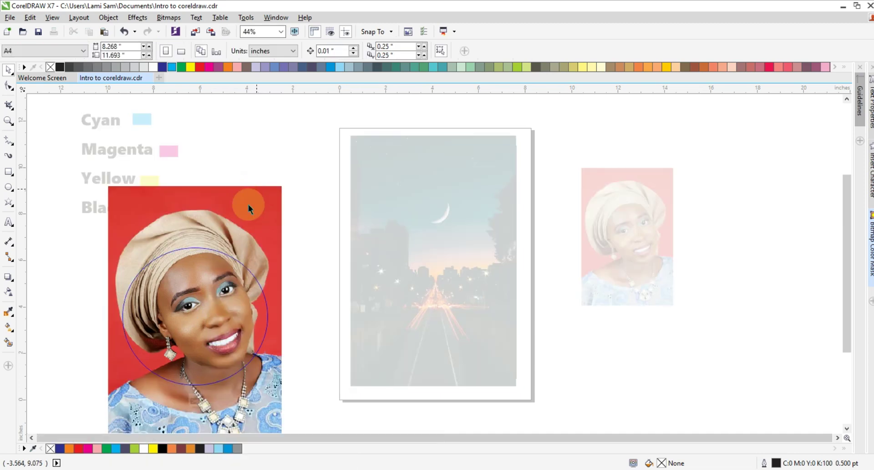
pyautogui.moveTo(208, 311); pyautogui.dragTo(209, 327)
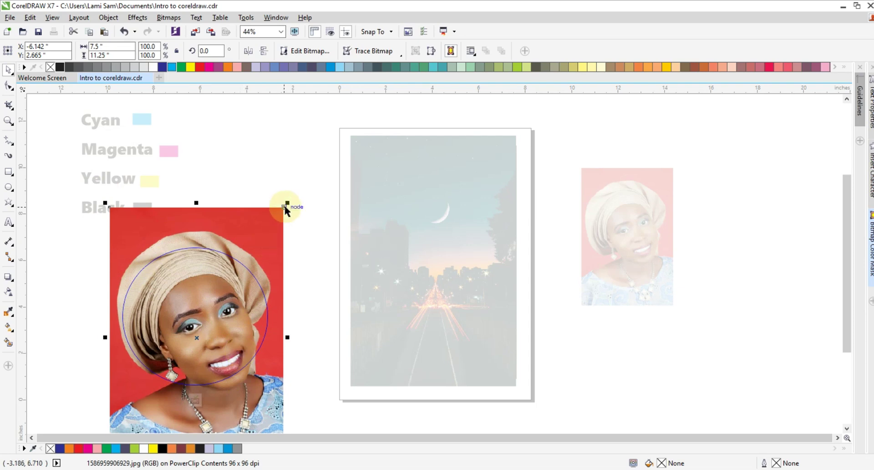
pyautogui.moveTo(287, 203); pyautogui.dragTo(279, 210)
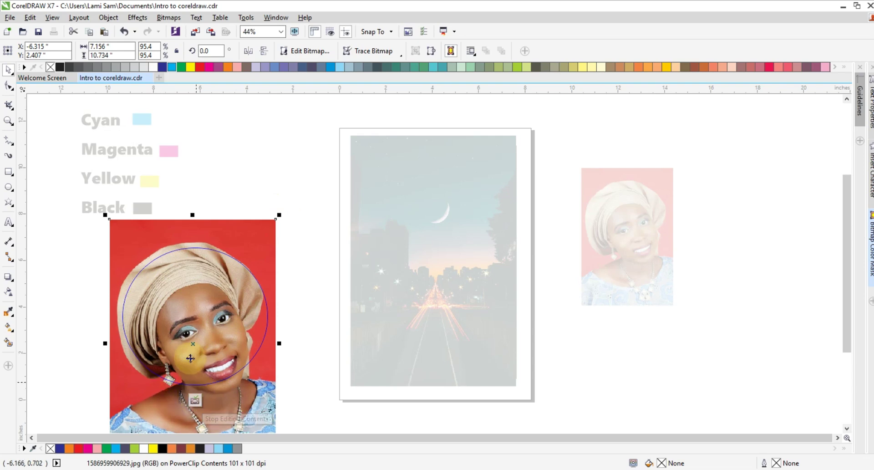
pyautogui.click(201, 404)
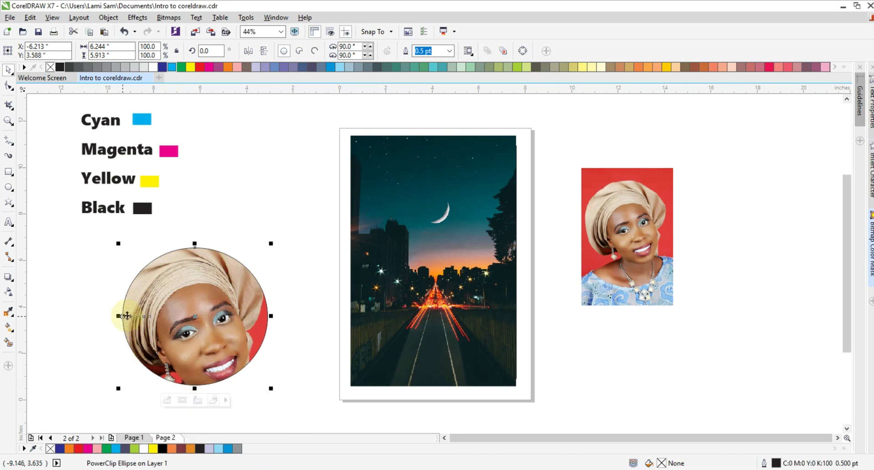
pyautogui.click(104, 267)
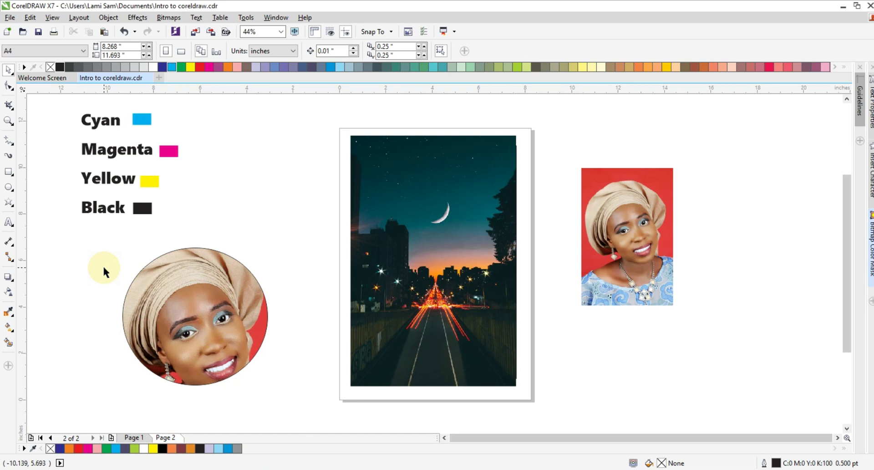
# Delete the ellipse containing the clipped portrait from below the color list.
pyautogui.click(144, 292)
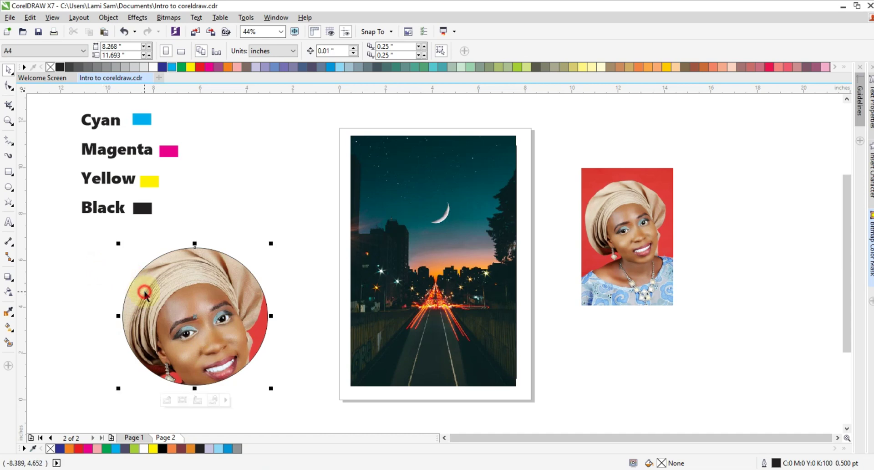
pyautogui.rightClick(144, 292)
pyautogui.click(173, 306)
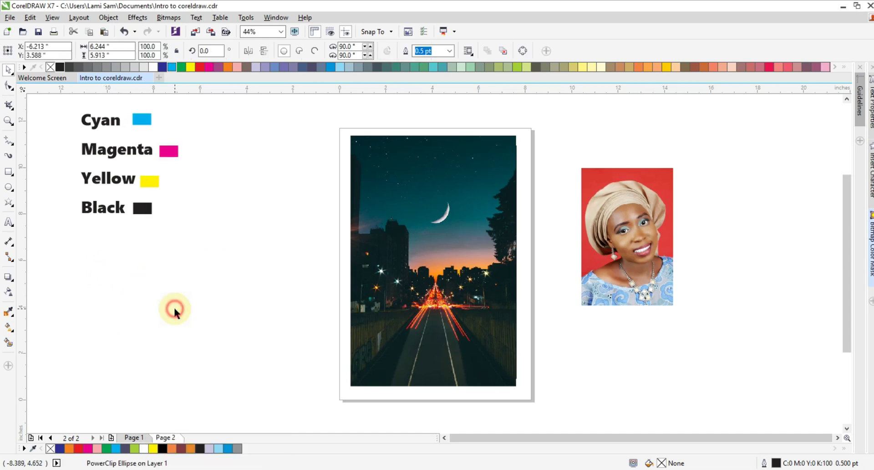
# Move the night-city photo off the rectangle into the empty area between the color list and the page.
pyautogui.click(414, 234)
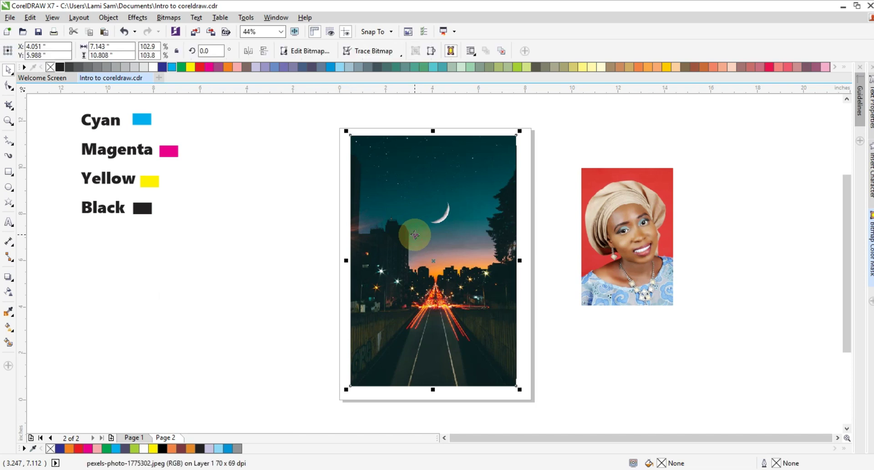
pyautogui.moveTo(414, 234); pyautogui.dragTo(463, 229)
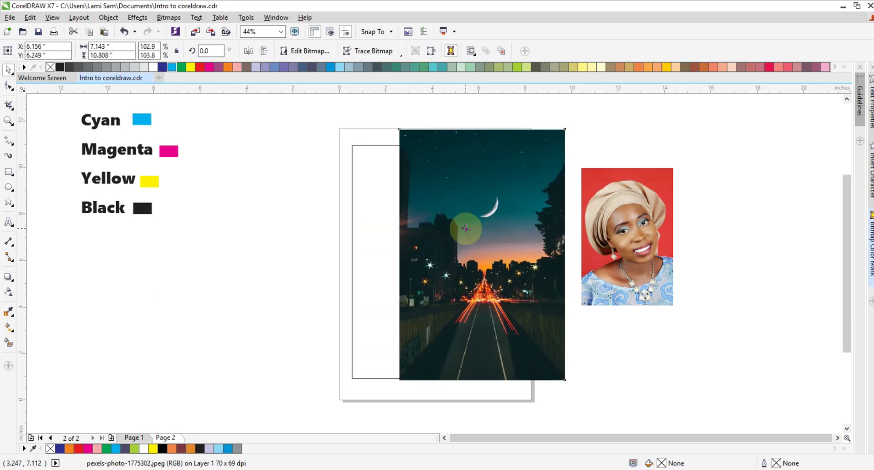
pyautogui.click(381, 215)
pyautogui.moveTo(514, 218); pyautogui.dragTo(294, 248)
pyautogui.click(414, 225)
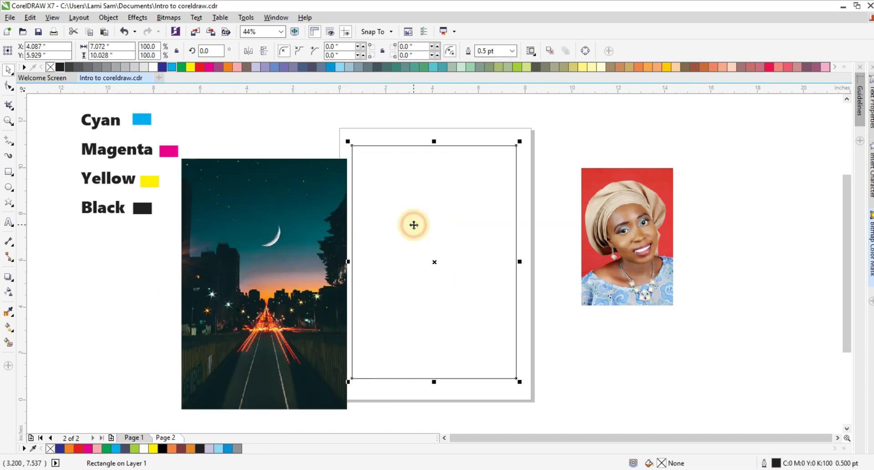
# PowerClip the night-city photo inside the rectangle on the page.
pyautogui.click(300, 246)
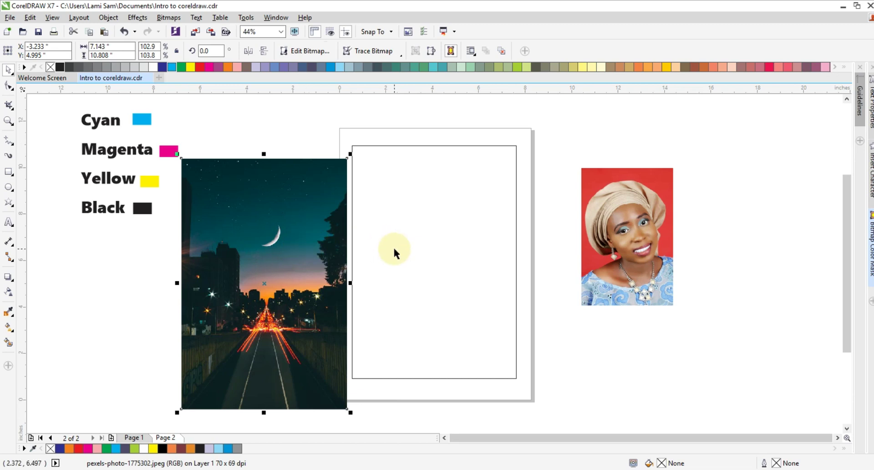
pyautogui.click(287, 245)
pyautogui.moveTo(285, 277); pyautogui.dragTo(239, 245)
pyautogui.rightClick(239, 245)
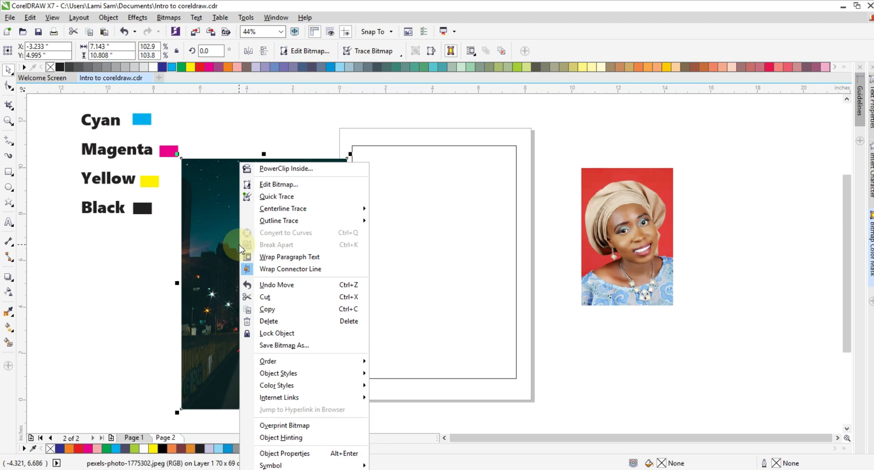
pyautogui.click(273, 169)
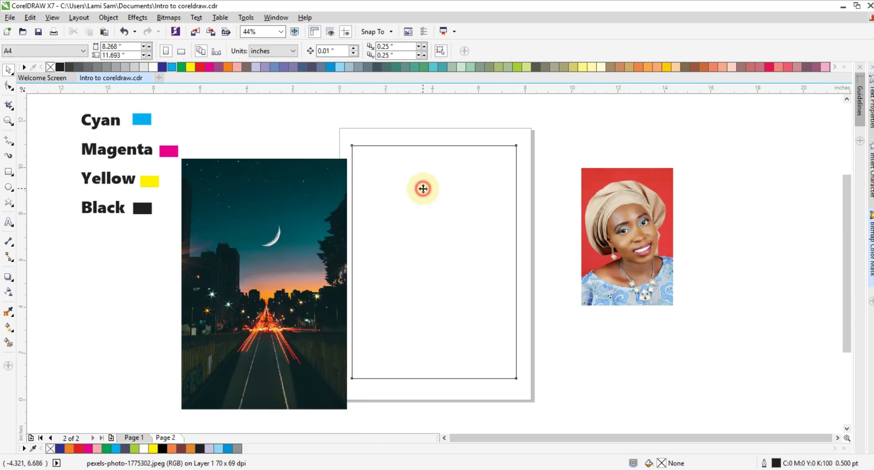
pyautogui.click(423, 188)
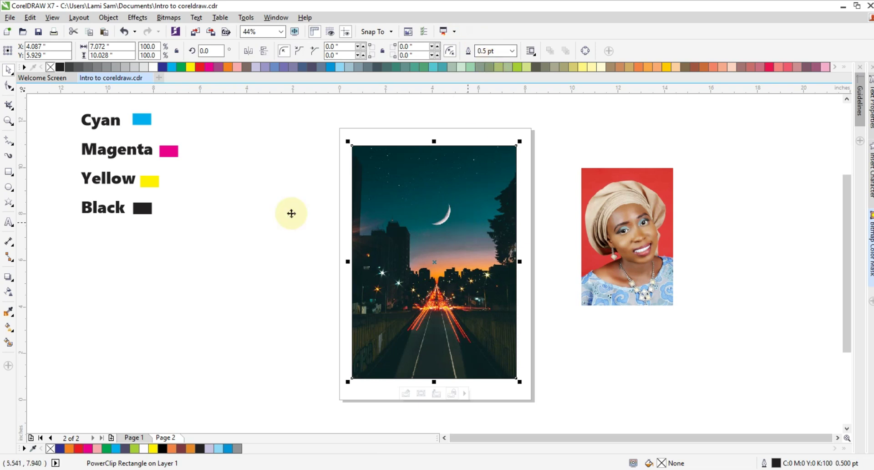
pyautogui.click(281, 216)
pyautogui.click(421, 200)
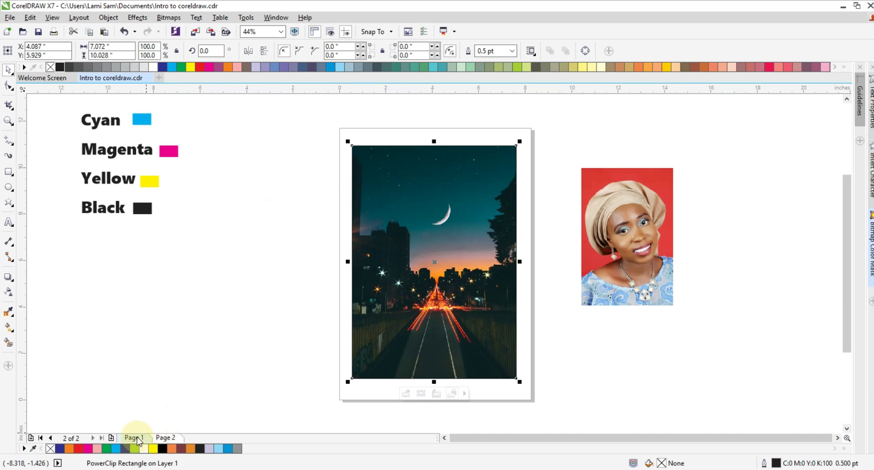
# On Page 1, shrink the large cut-out portrait and place it below the color list, and return to Page 2.
pyautogui.click(135, 437)
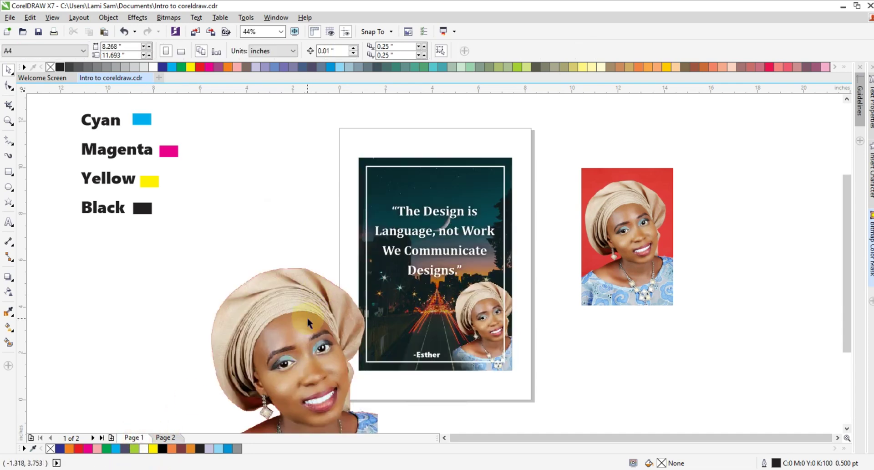
pyautogui.moveTo(308, 320); pyautogui.dragTo(229, 262)
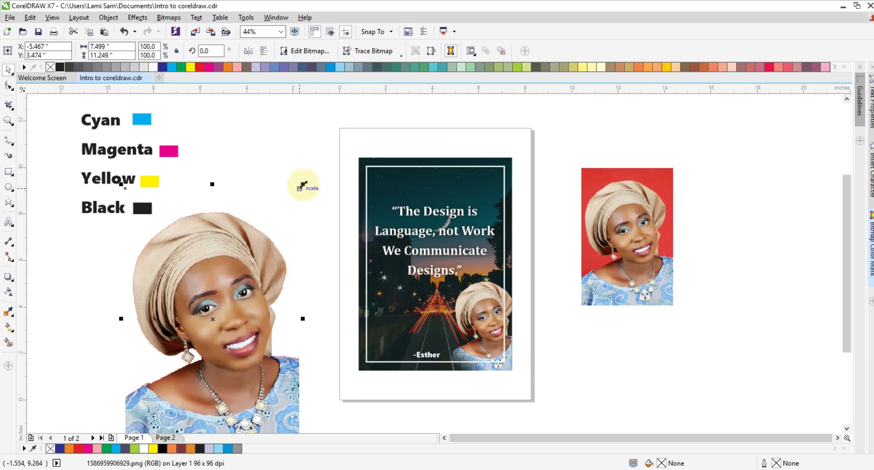
pyautogui.moveTo(303, 184); pyautogui.dragTo(240, 281)
pyautogui.moveTo(195, 340); pyautogui.dragTo(197, 315)
pyautogui.click(294, 264)
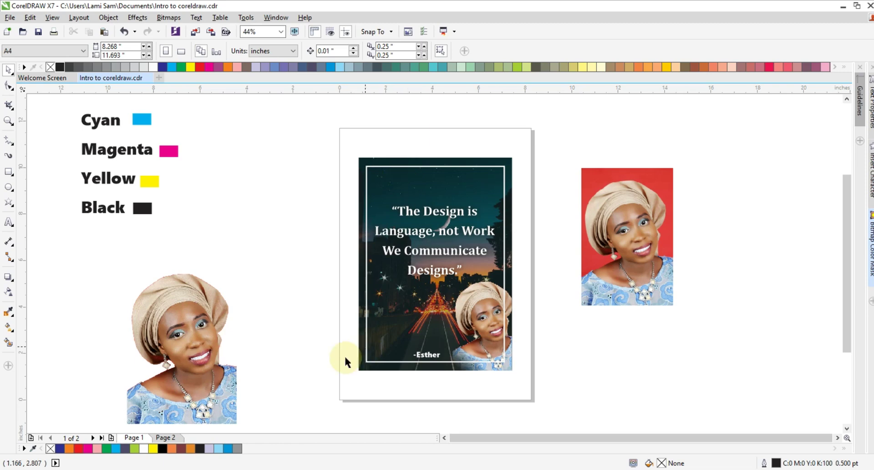
pyautogui.click(166, 437)
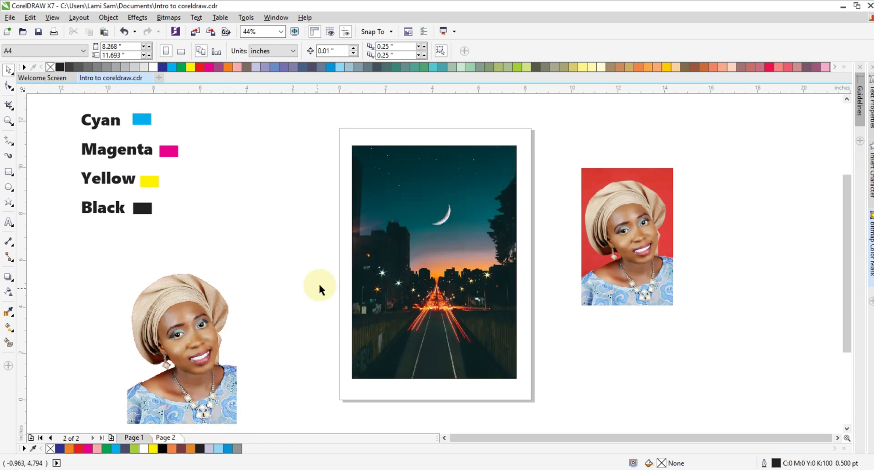
pyautogui.click(397, 267)
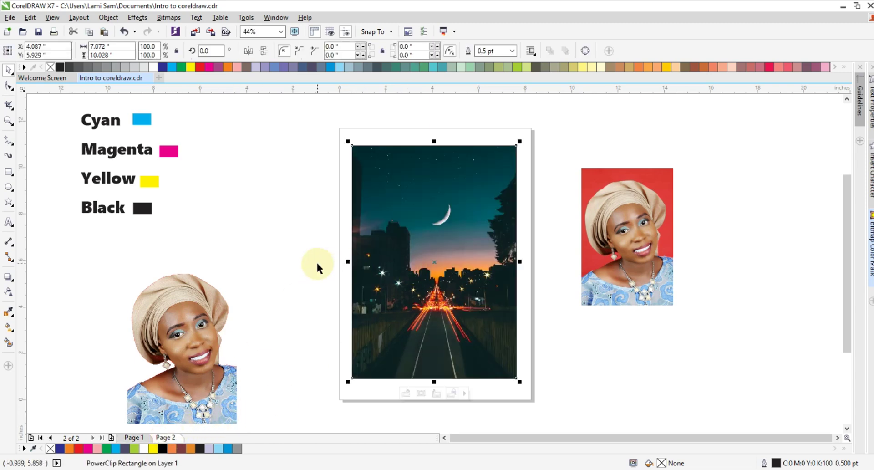
pyautogui.click(274, 237)
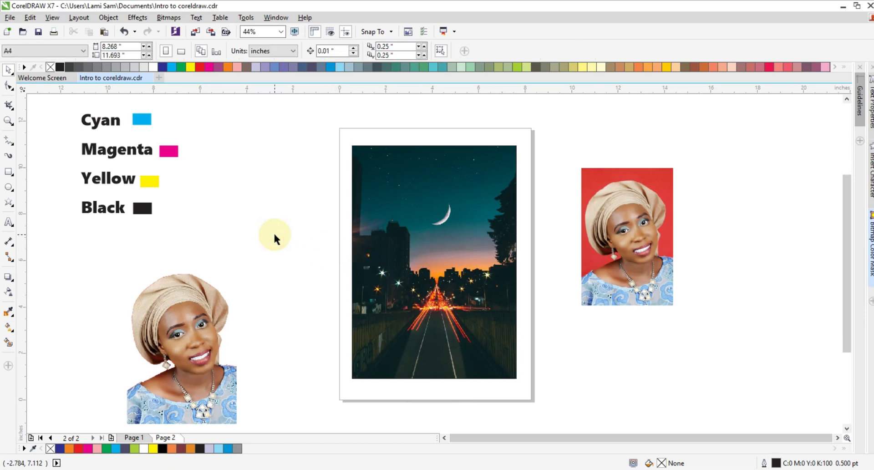
pyautogui.click(405, 239)
pyautogui.click(406, 238)
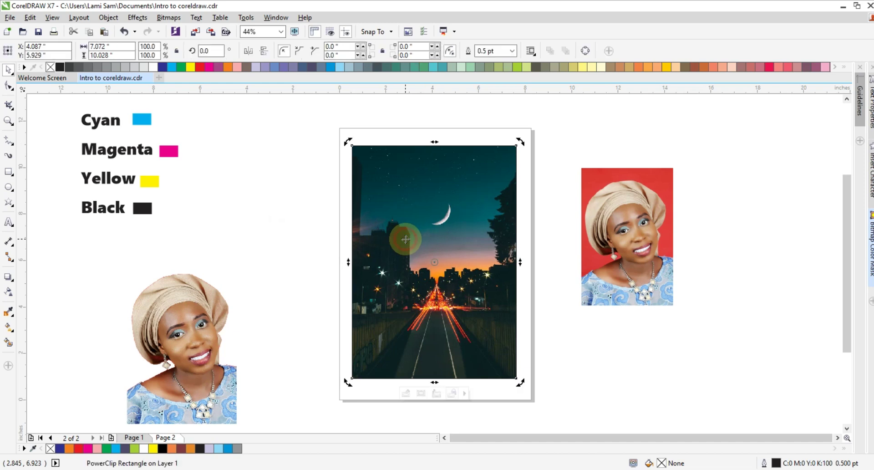
pyautogui.click(323, 223)
pyautogui.click(401, 227)
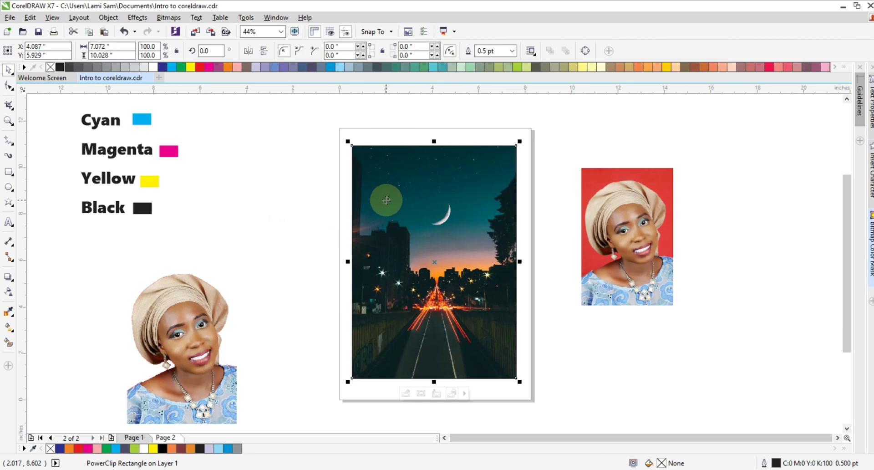
pyautogui.rightClick(387, 204)
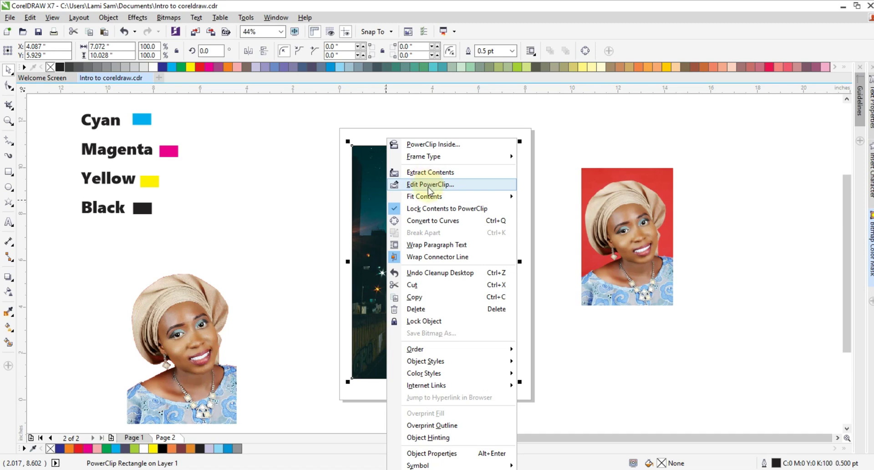
pyautogui.click(269, 216)
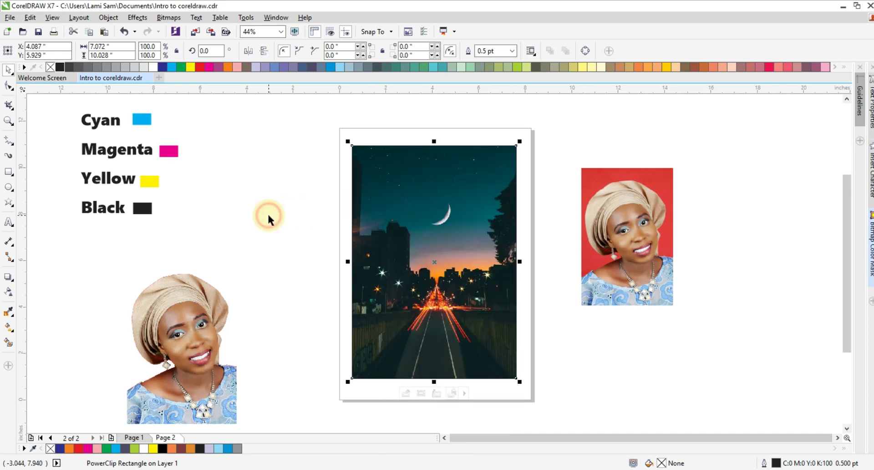
# Open the rectangle's PowerClip contents for editing and apply a uniform transparency of 50 to the night-city photo.
pyautogui.rightClick(424, 199)
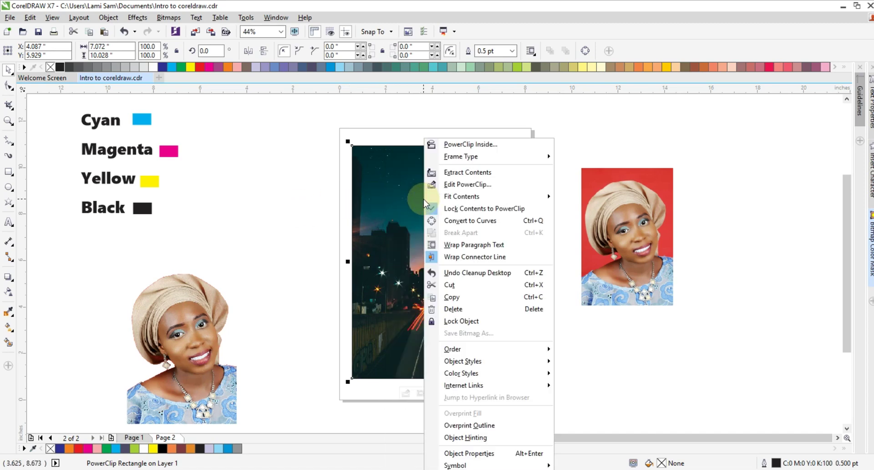
pyautogui.click(468, 183)
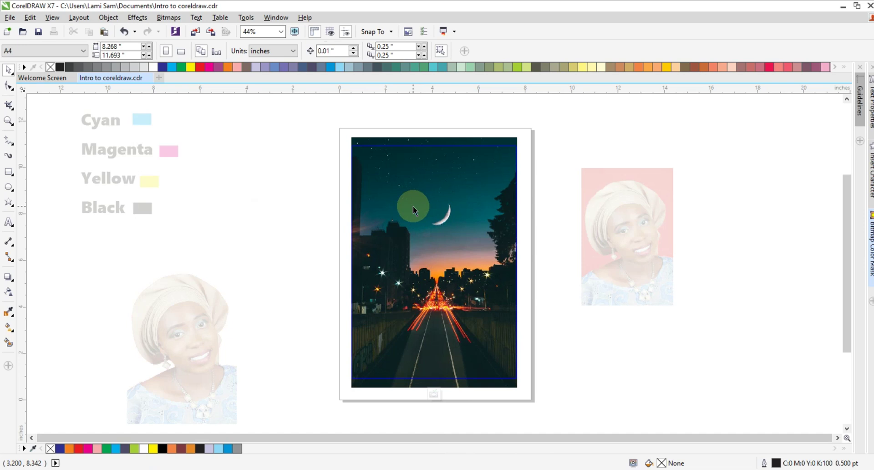
pyautogui.click(413, 206)
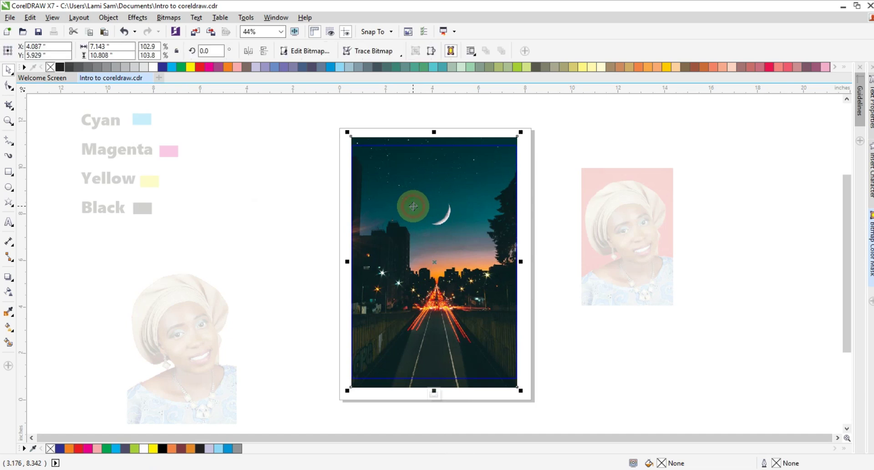
pyautogui.click(10, 297)
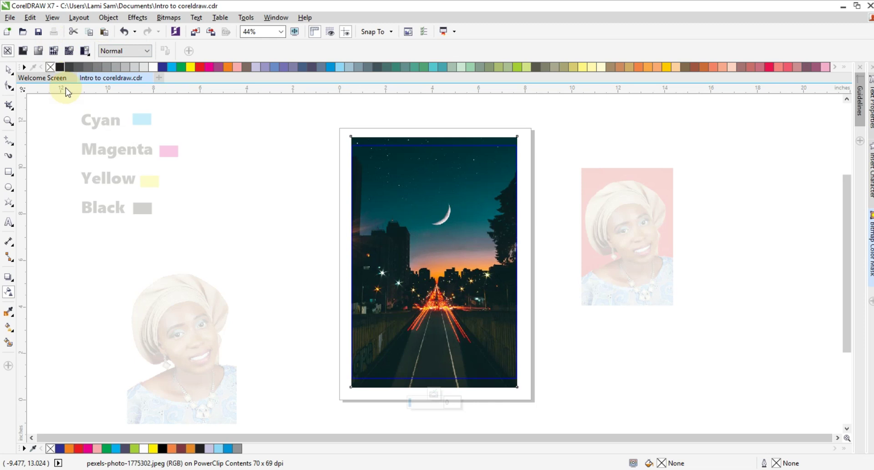
pyautogui.click(22, 51)
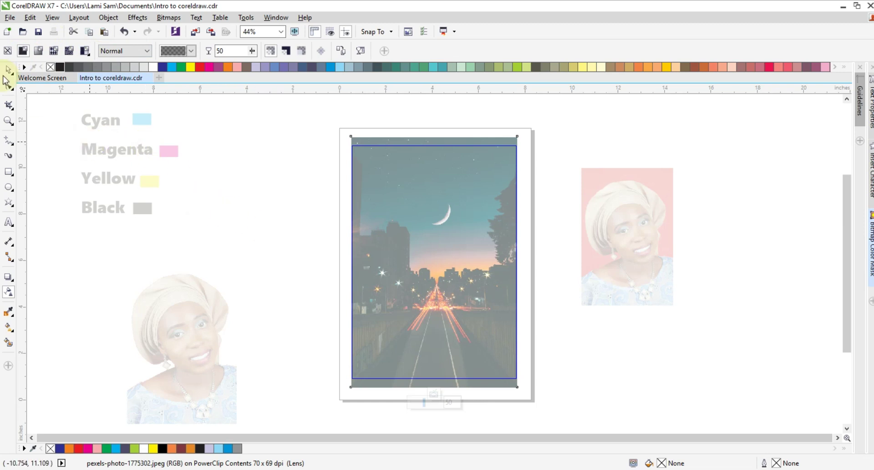
pyautogui.click(8, 70)
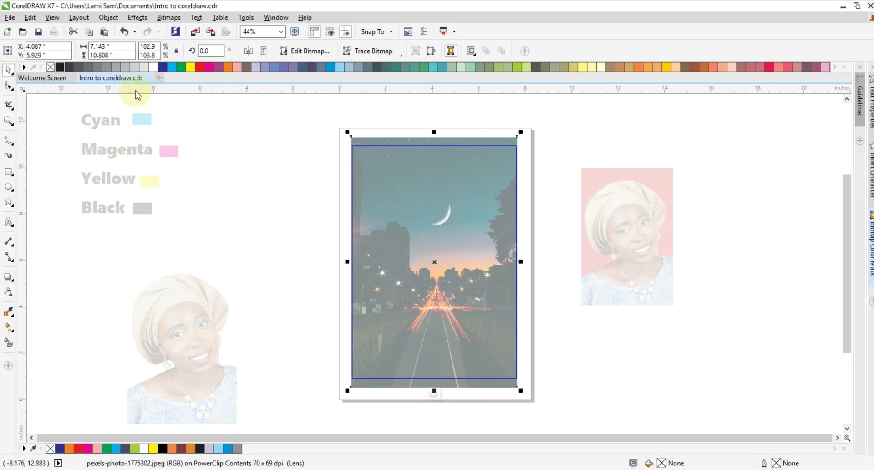
pyautogui.click(234, 196)
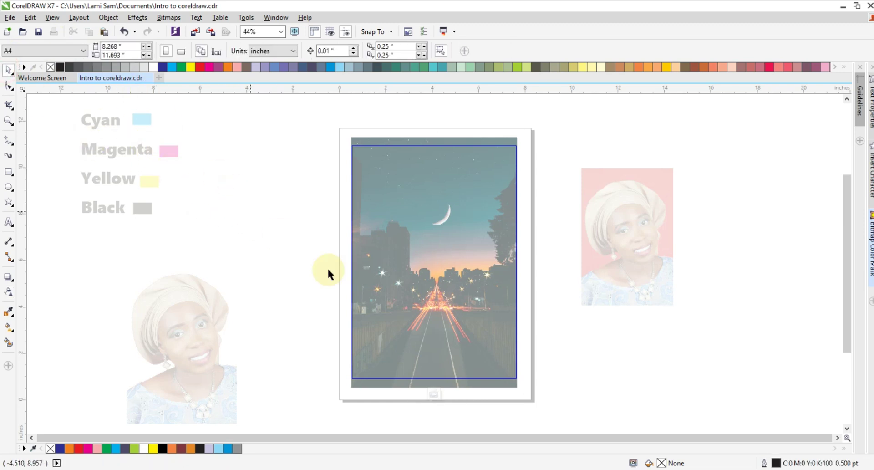
# Finish editing the PowerClip contents of the night-city rectangle on Page 2.
pyautogui.rightClick(332, 326)
pyautogui.click(310, 295)
pyautogui.rightClick(388, 296)
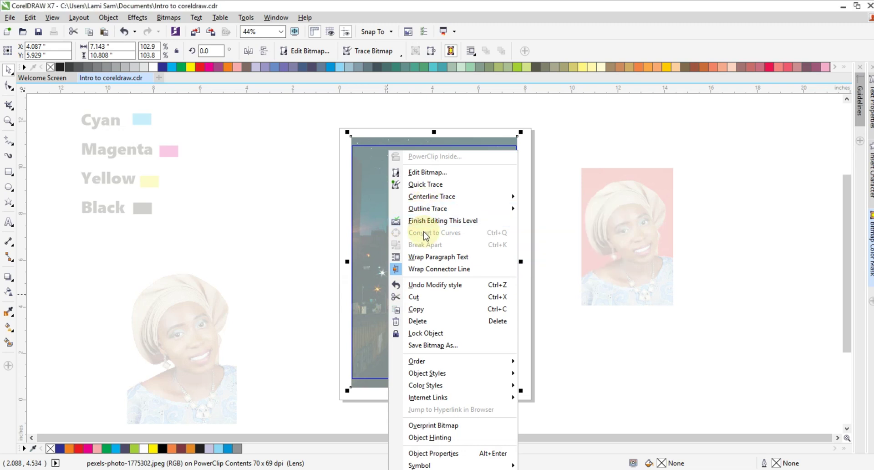
pyautogui.click(215, 214)
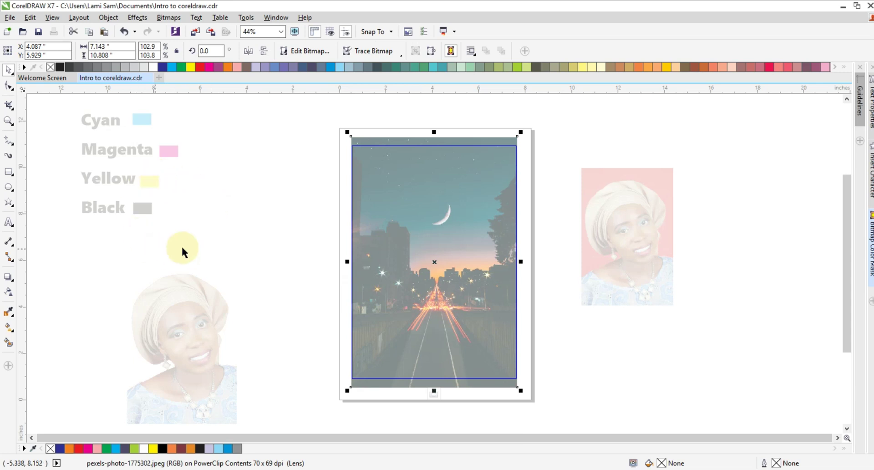
pyautogui.click(135, 178)
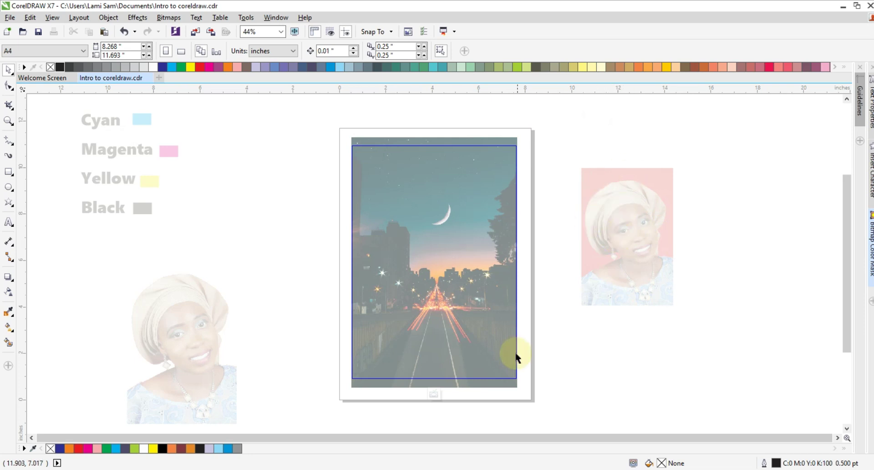
pyautogui.click(436, 293)
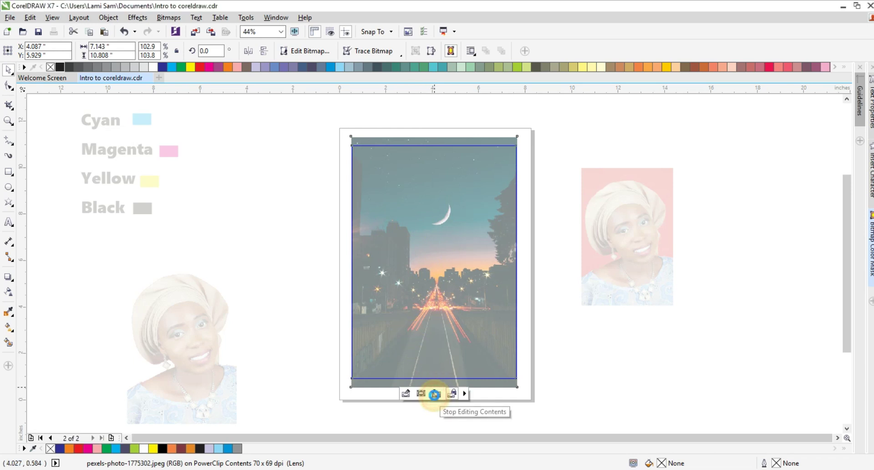
pyautogui.click(434, 395)
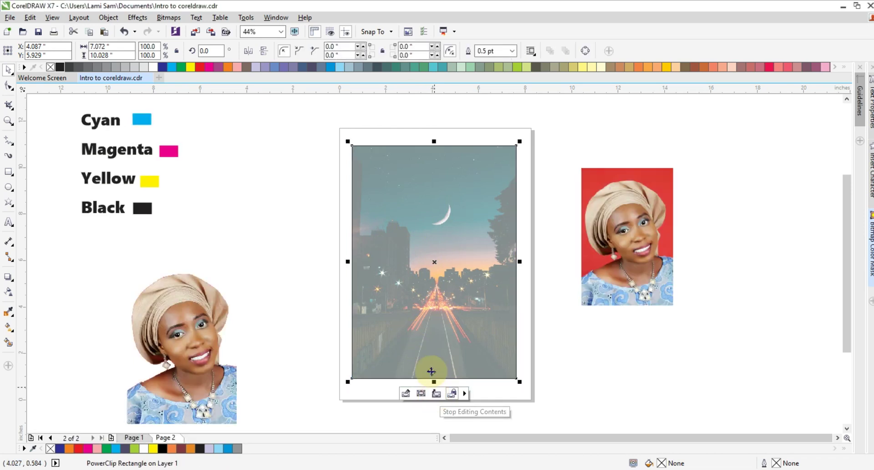
# Reopen the night-city rectangle's PowerClip contents and finish editing that level without changing the photo.
pyautogui.doubleClick(424, 322)
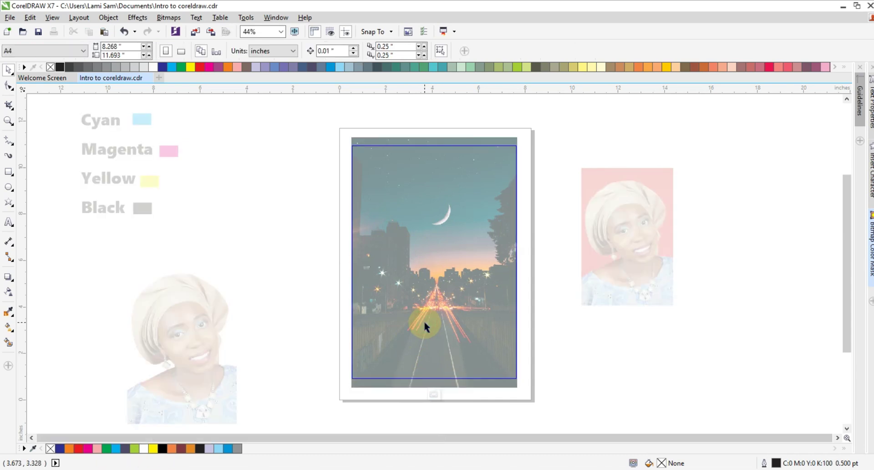
pyautogui.rightClick(423, 321)
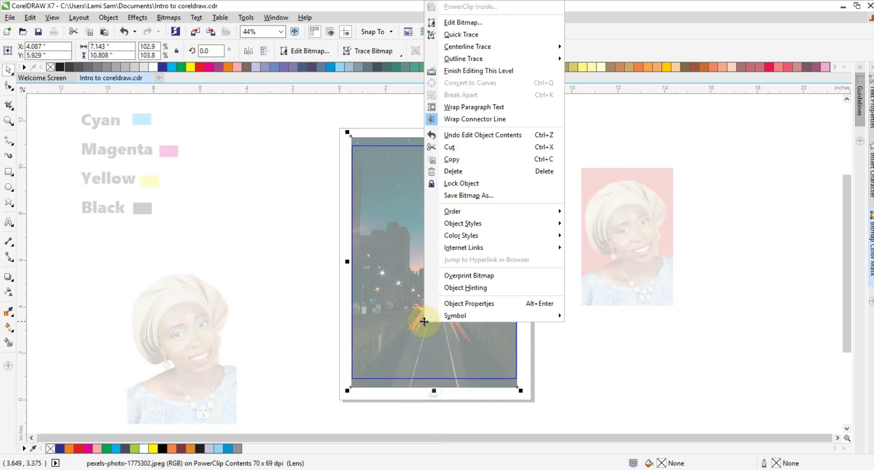
pyautogui.click(463, 72)
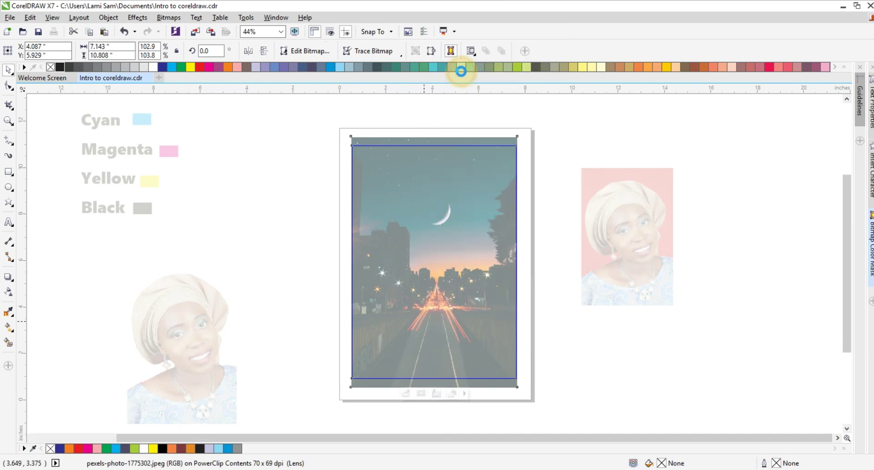
pyautogui.click(297, 203)
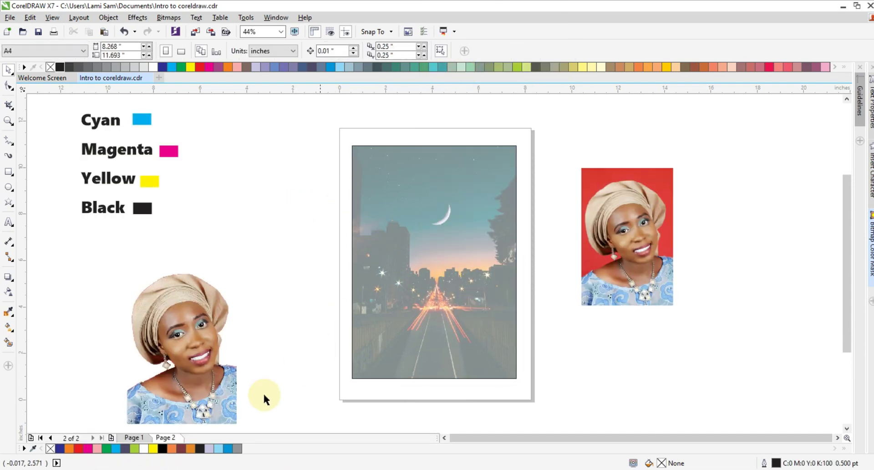
# Check the Page 1 poster, reopen the Page 2 rectangle's PowerClip contents, set the night-city photo's transparency to 30 and finish editing.
pyautogui.click(137, 433)
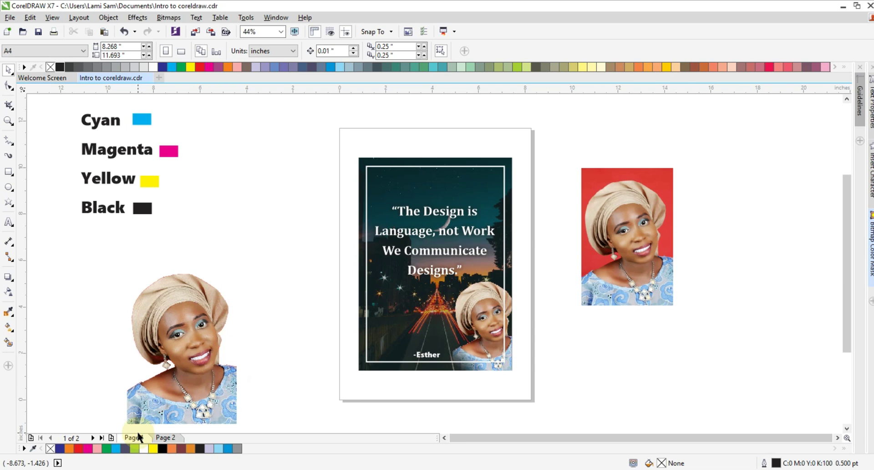
pyautogui.click(139, 436)
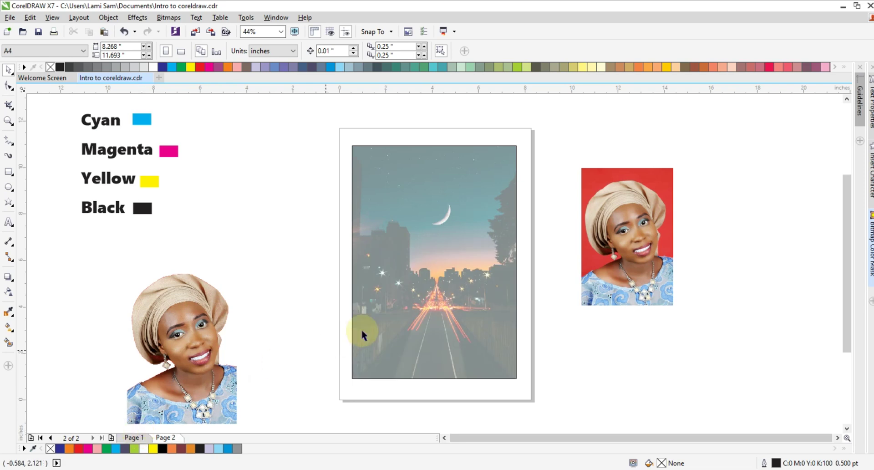
pyautogui.click(392, 301)
pyautogui.keyDown('ctrl'); pyautogui.click(392, 301); pyautogui.keyUp('ctrl')
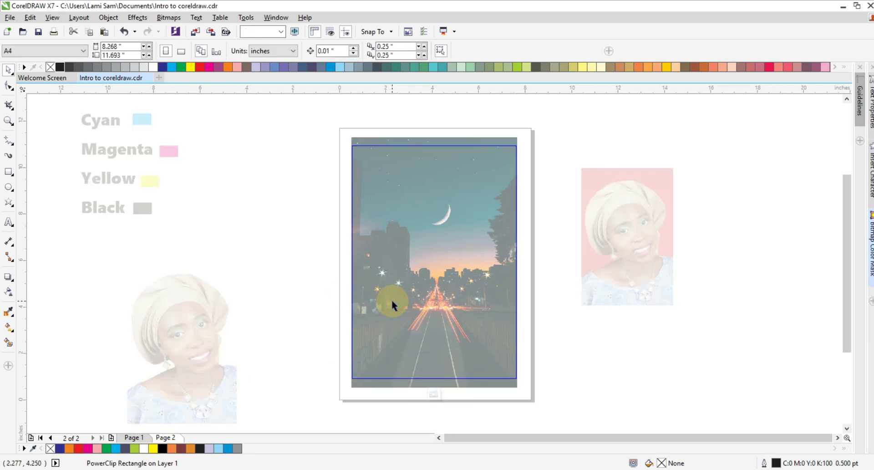
pyautogui.click(217, 181)
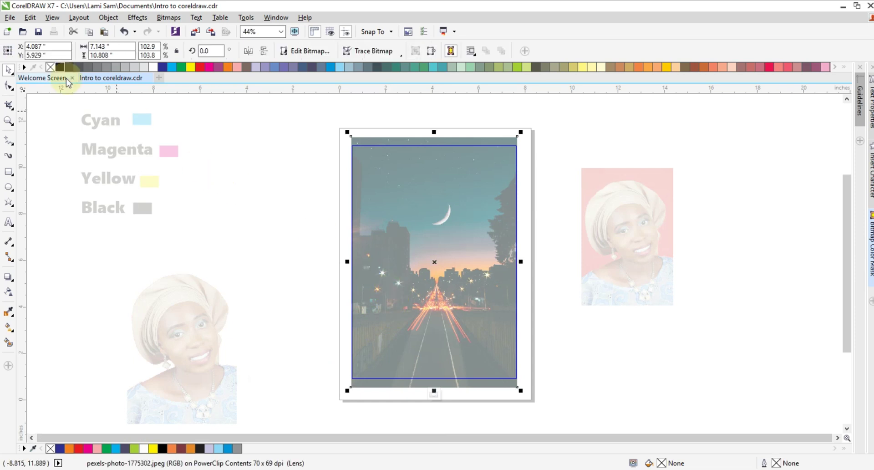
pyautogui.click(8, 292)
pyautogui.moveTo(241, 51); pyautogui.dragTo(209, 50)
pyautogui.write('30')
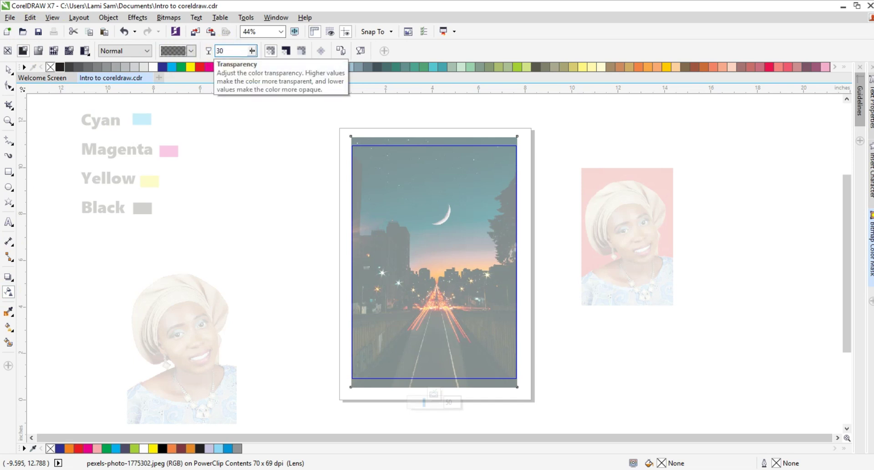
pyautogui.press('Return')
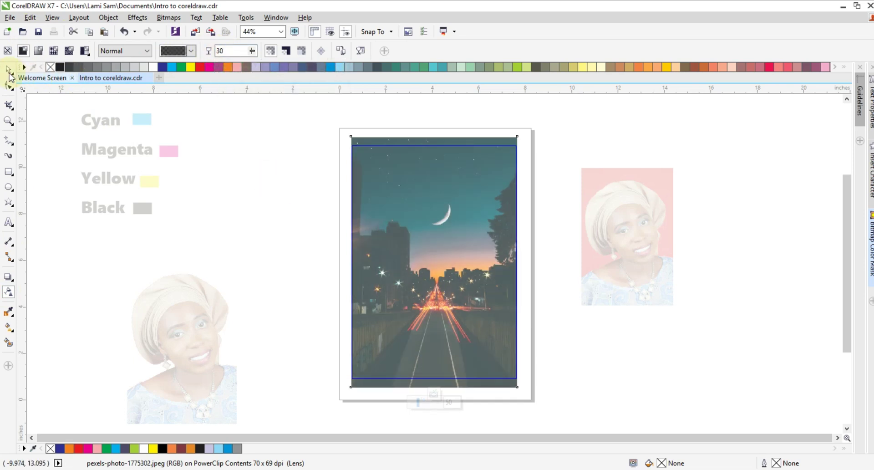
pyautogui.click(8, 70)
pyautogui.click(244, 250)
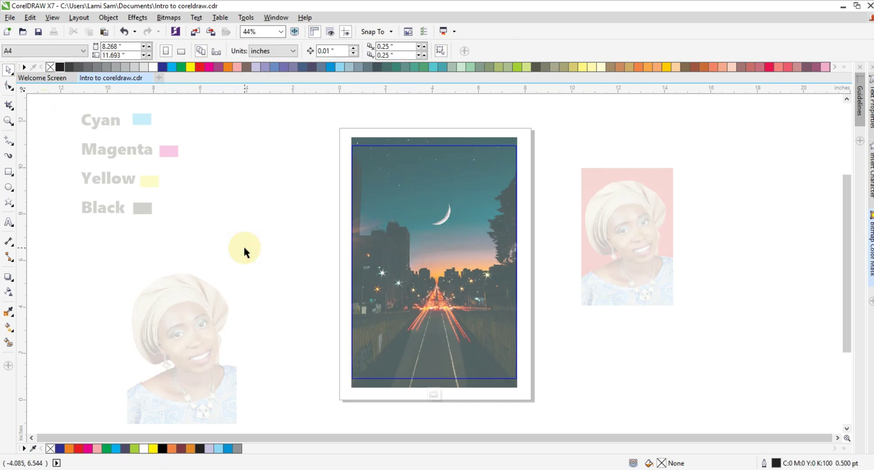
pyautogui.click(433, 394)
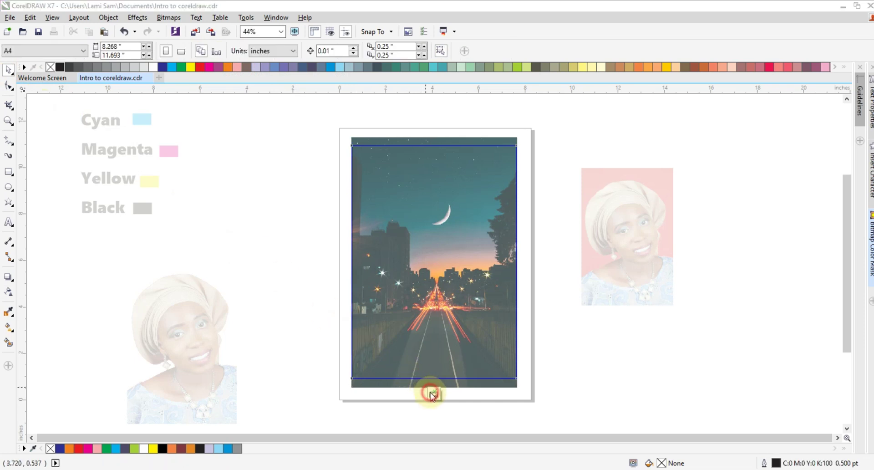
pyautogui.click(273, 303)
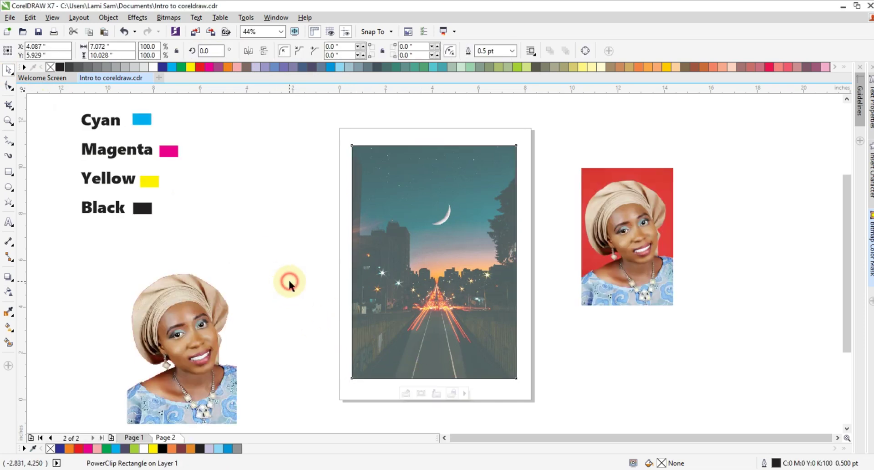
# Compare the background with the finished quote poster on Page 1 and return to Page 2.
pyautogui.click(132, 438)
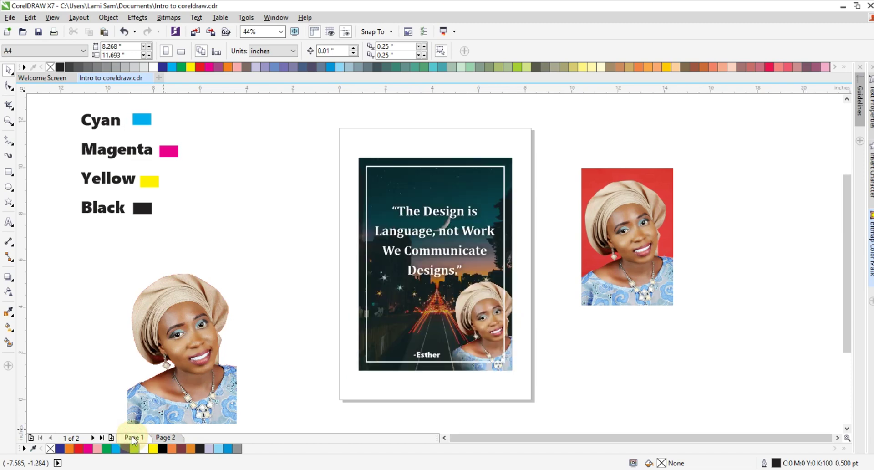
pyautogui.click(165, 438)
pyautogui.click(292, 299)
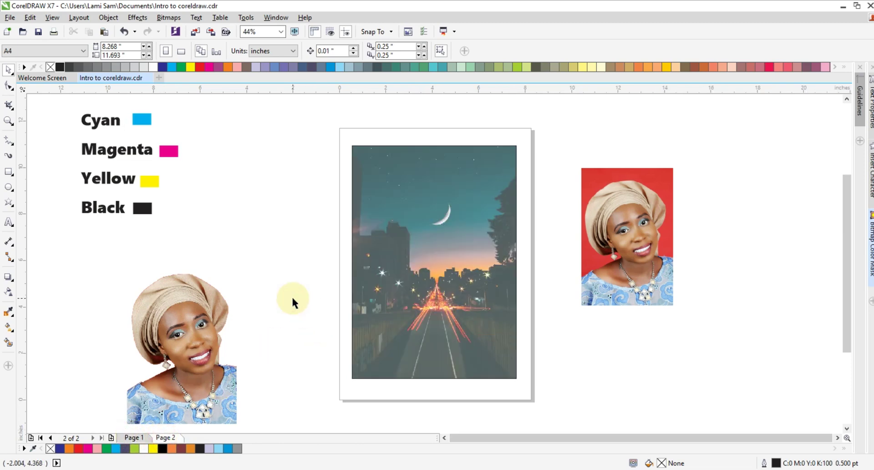
# Try a black fill on the PowerClip rectangle behind the semi-transparent photo, and undo it.
pyautogui.click(435, 280)
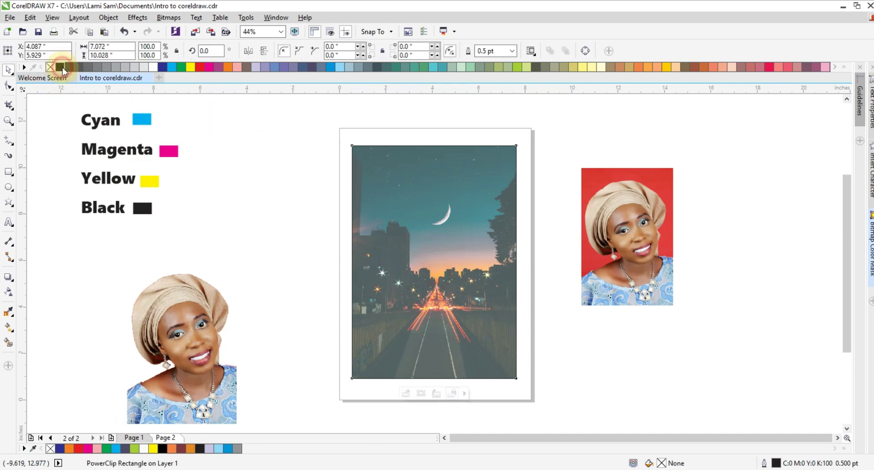
pyautogui.click(282, 229)
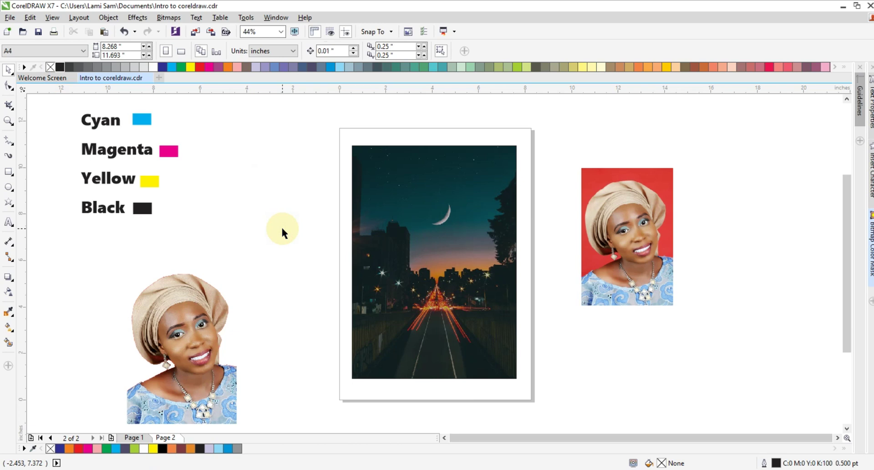
pyautogui.click(389, 228)
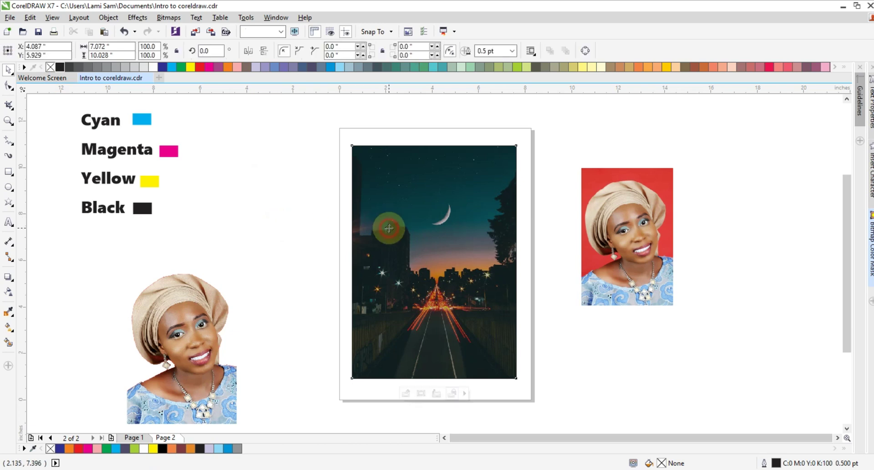
pyautogui.click(301, 229)
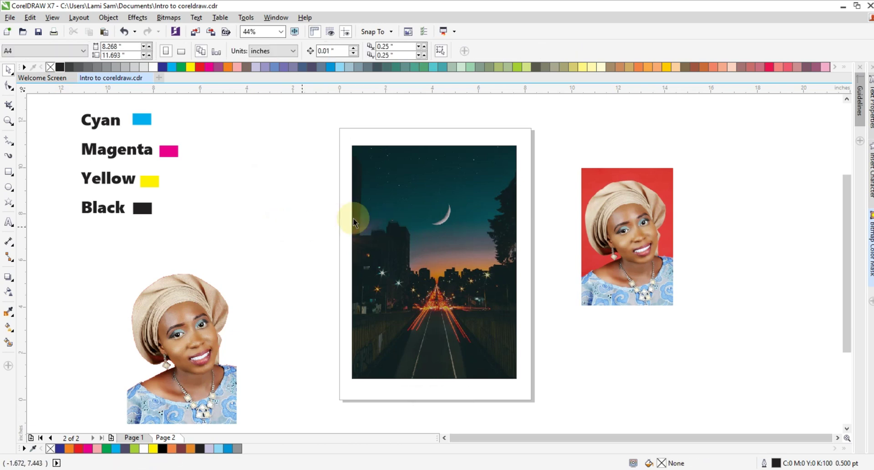
pyautogui.click(399, 227)
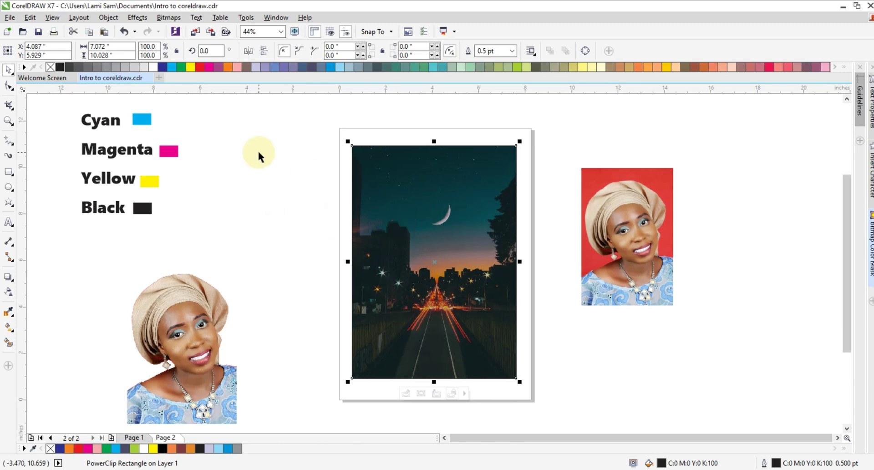
pyautogui.hotkey('ctrl', 'z')
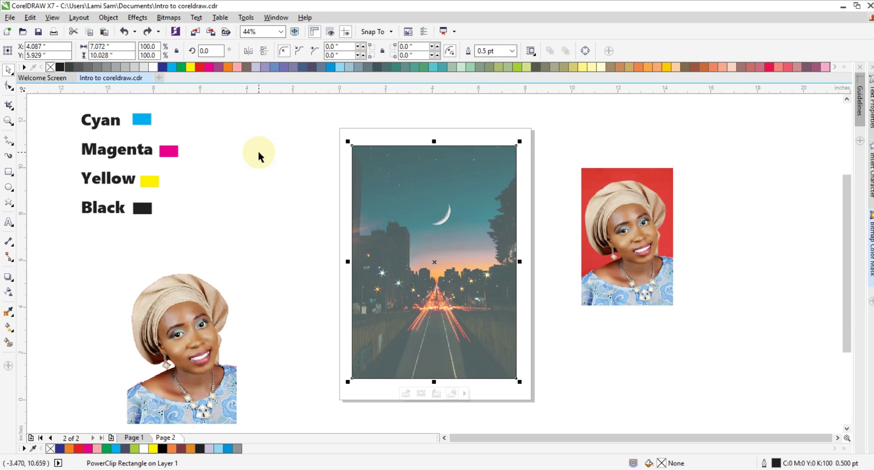
# Try several fill colors on the PowerClip rectangle, including blue (C:60 M:40), yellow, white and 40% black.
pyautogui.click(340, 66)
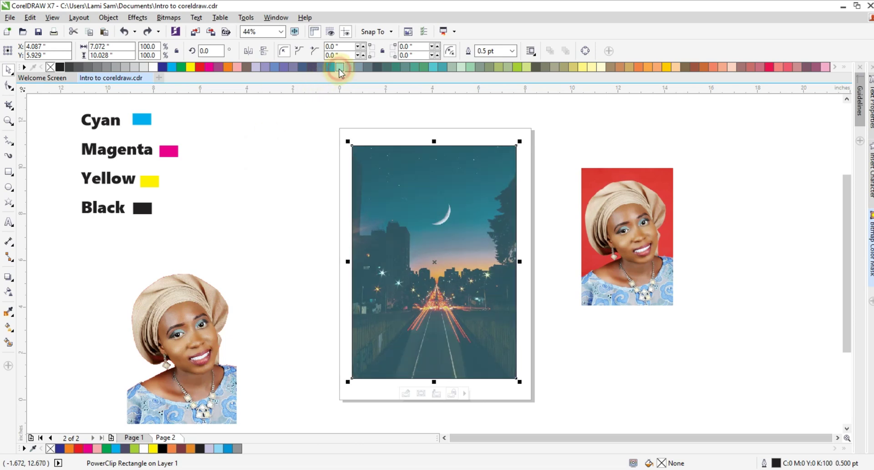
pyautogui.click(275, 67)
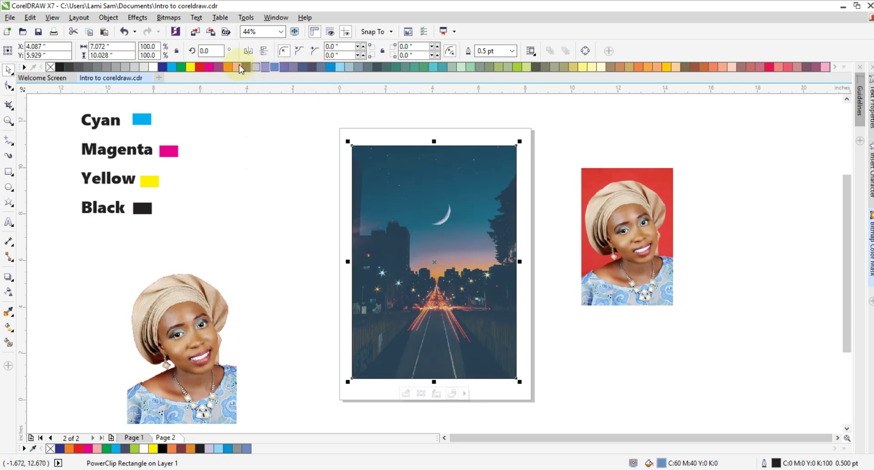
pyautogui.click(197, 68)
pyautogui.click(190, 67)
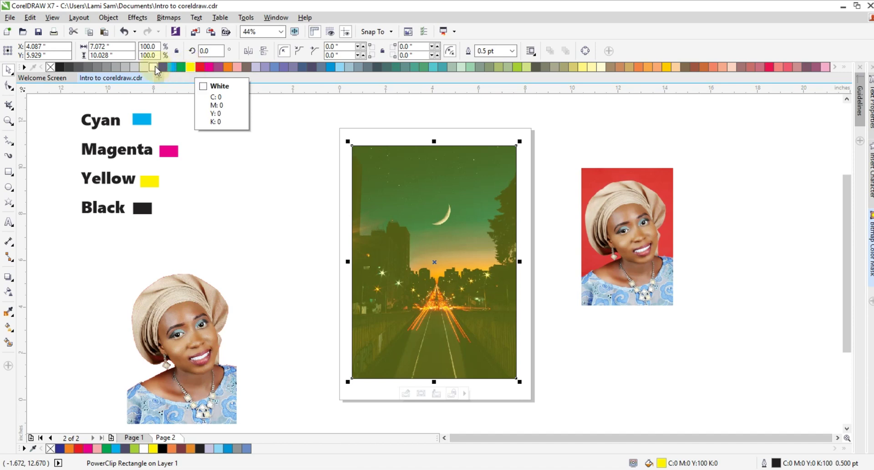
pyautogui.click(154, 68)
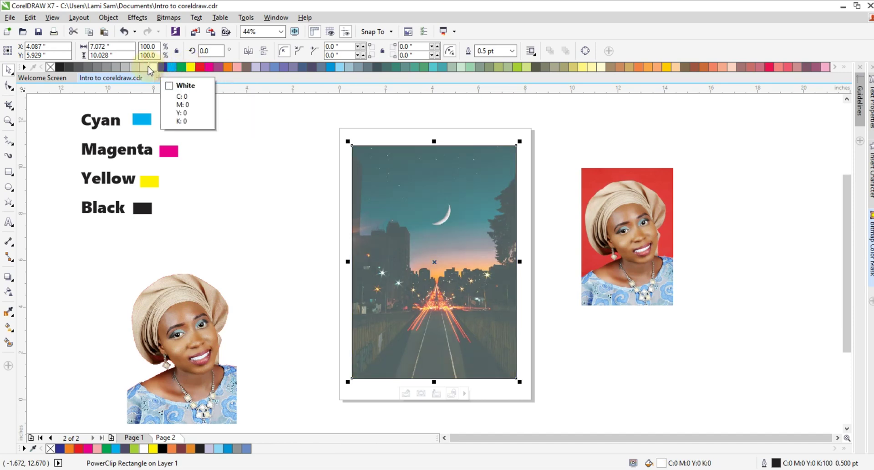
pyautogui.click(115, 68)
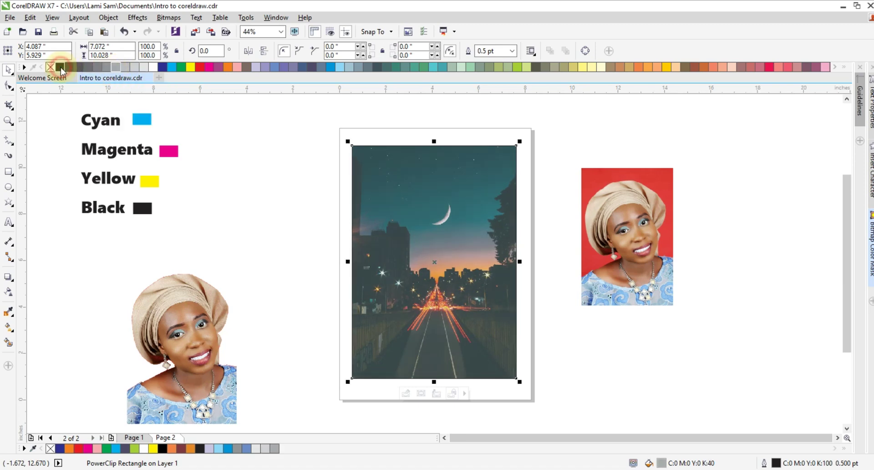
# Fill the PowerClip rectangle with black (K:100) to darken the semi-transparent night-city photo.
pyautogui.click(60, 67)
pyautogui.click(219, 175)
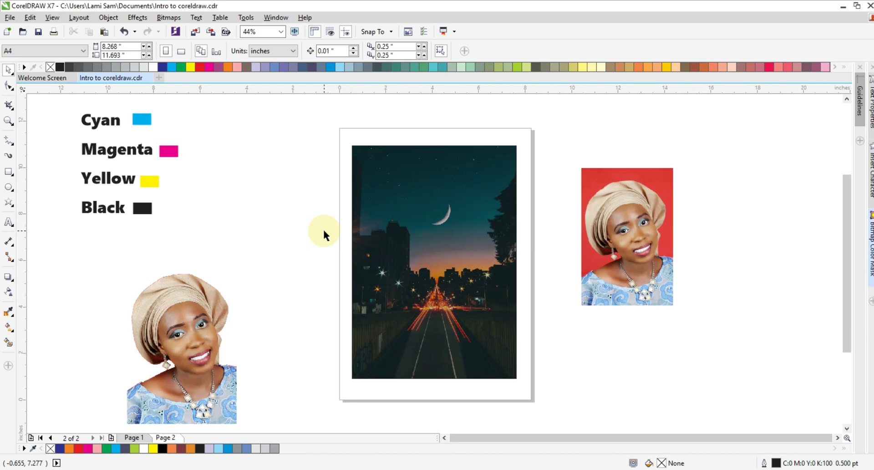
pyautogui.click(400, 215)
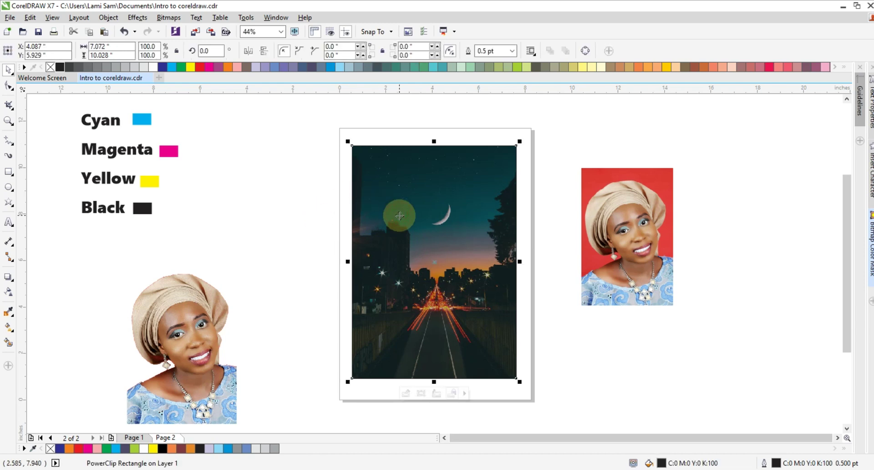
pyautogui.click(298, 214)
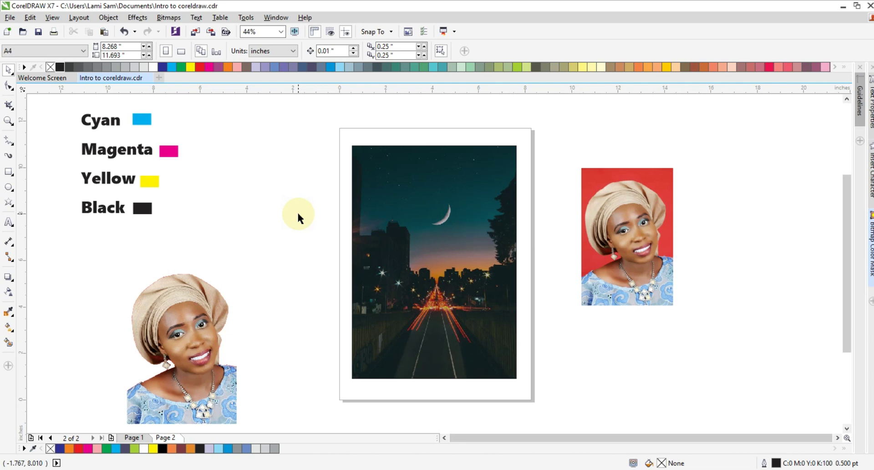
pyautogui.click(354, 224)
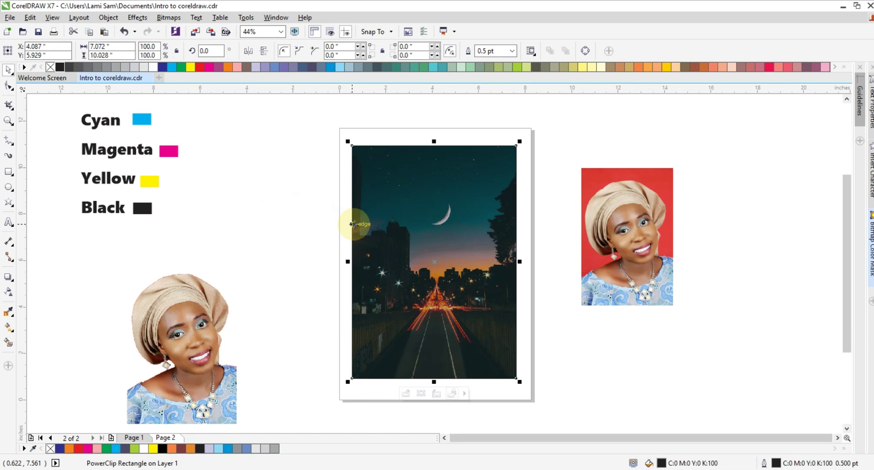
# Compare the background on Page 2 with the finished poster on Page 1, inspect the poster's white border rectangle, and return to Page 2.
pyautogui.click(229, 303)
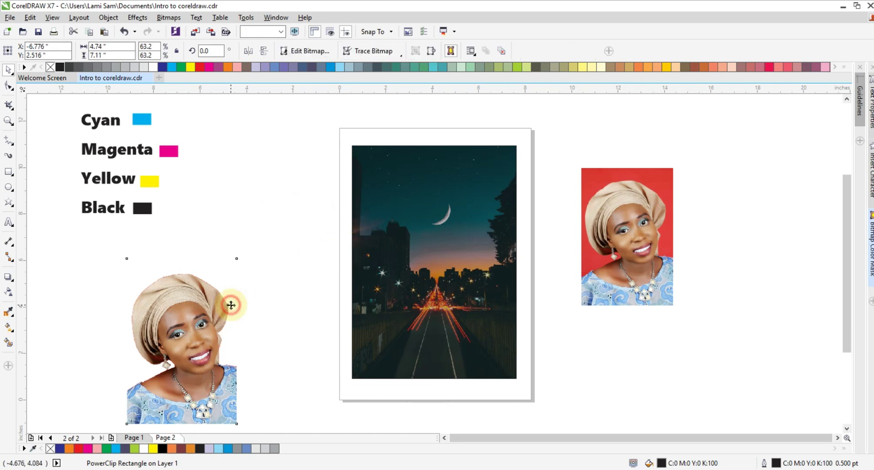
pyautogui.click(353, 261)
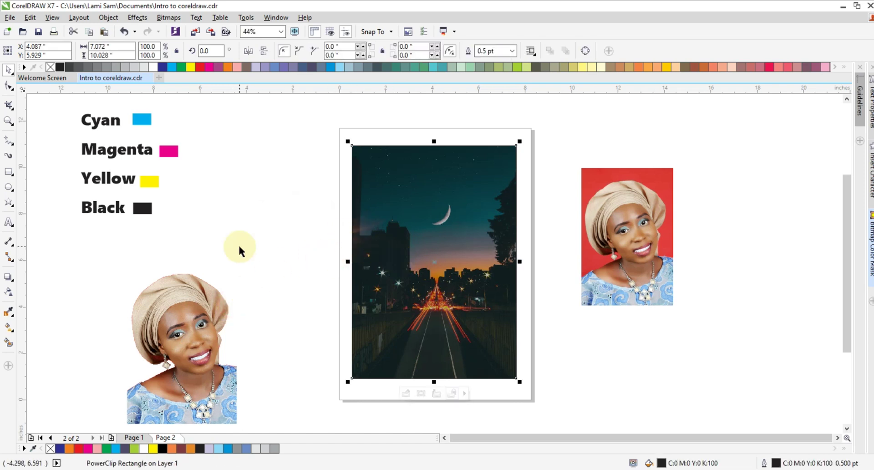
pyautogui.press('pageup')
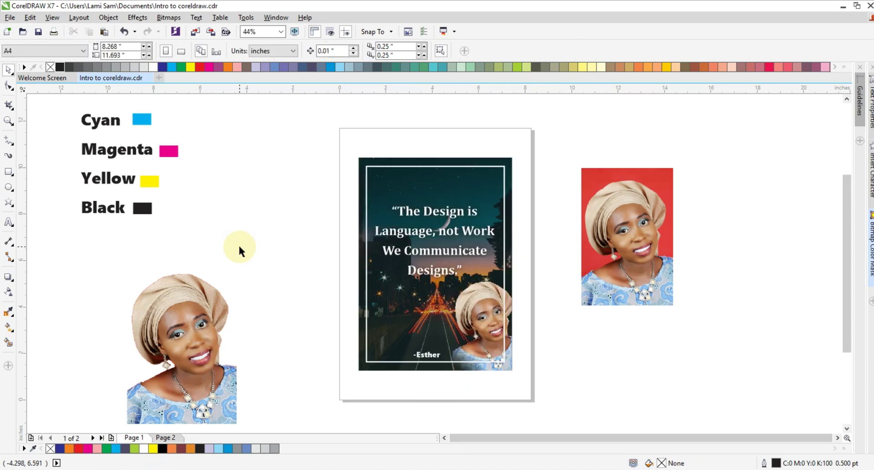
pyautogui.press('pagedown')
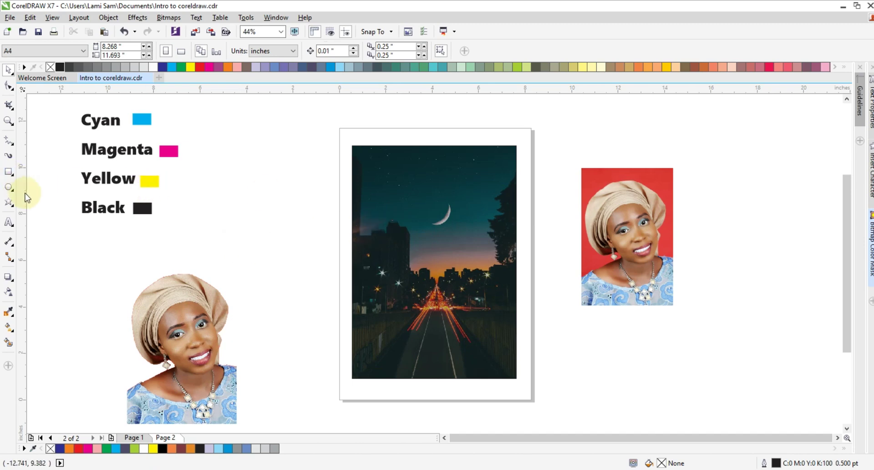
pyautogui.click(43, 221)
pyautogui.press('pageup')
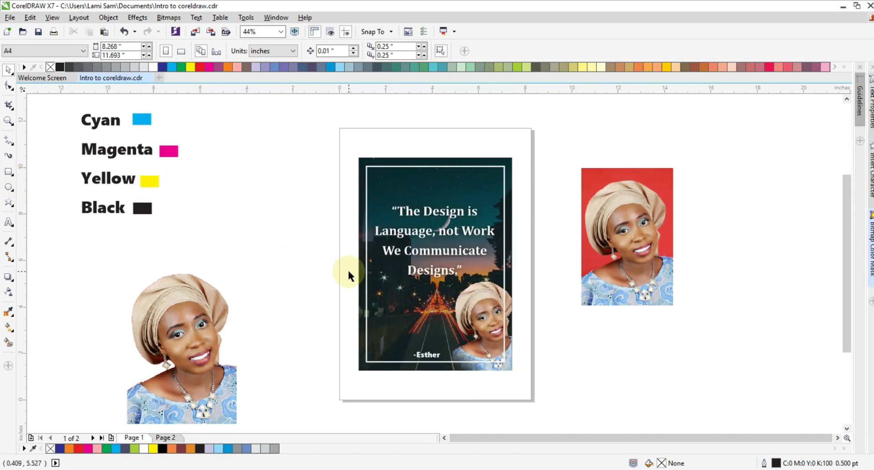
pyautogui.click(367, 265)
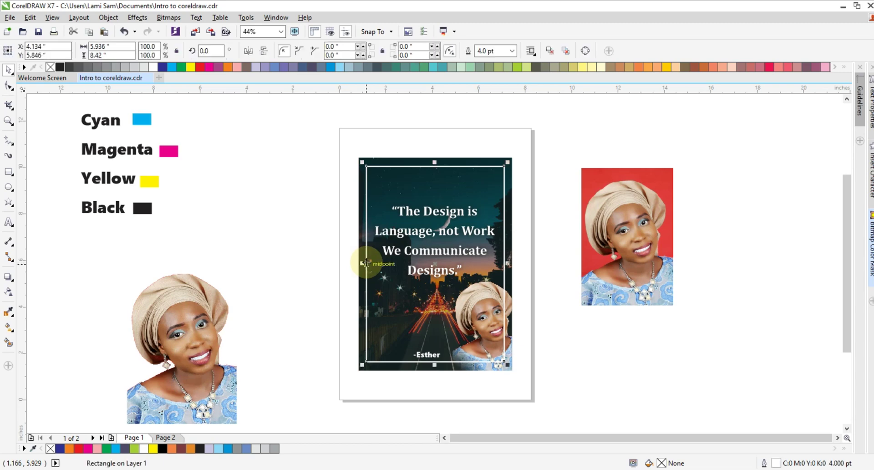
pyautogui.click(282, 241)
pyautogui.click(178, 435)
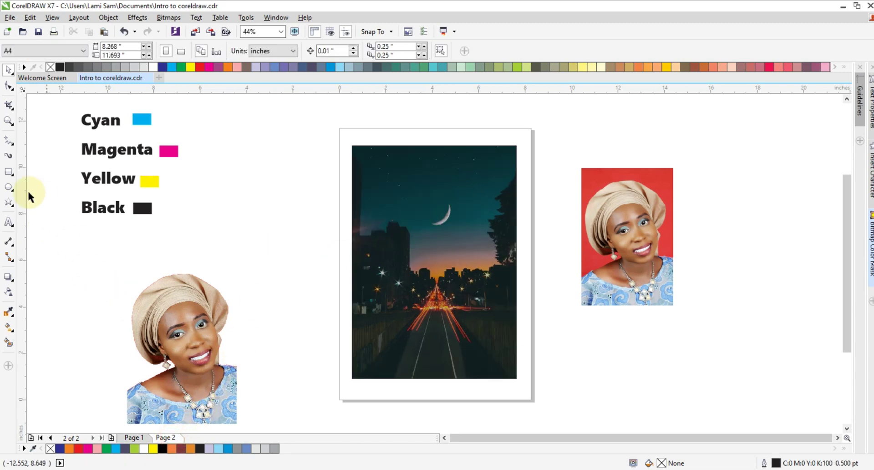
# Draw a rectangle about 6.55 by 9.08 inches inside the night-city background and set its outline width to 4.0 pt.
pyautogui.click(9, 172)
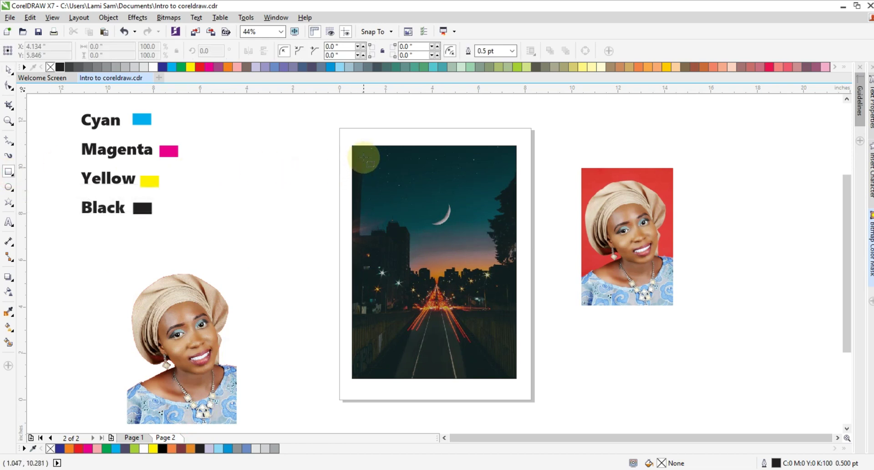
pyautogui.moveTo(358, 157); pyautogui.dragTo(511, 368)
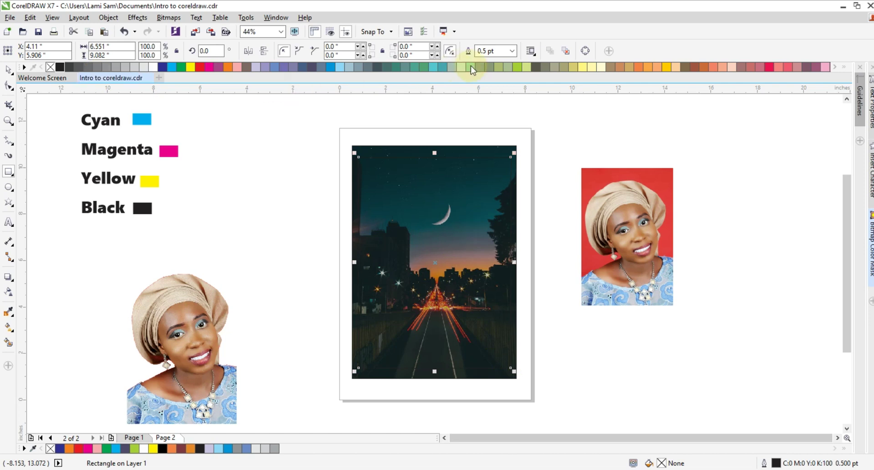
pyautogui.click(512, 51)
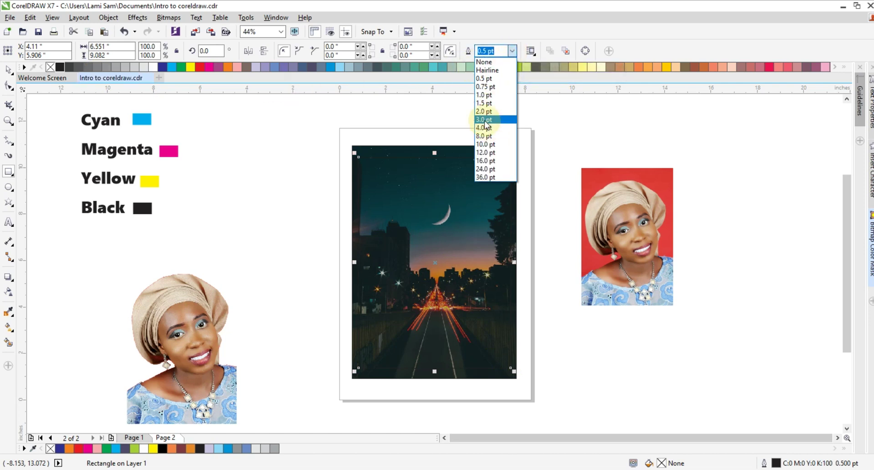
pyautogui.click(484, 119)
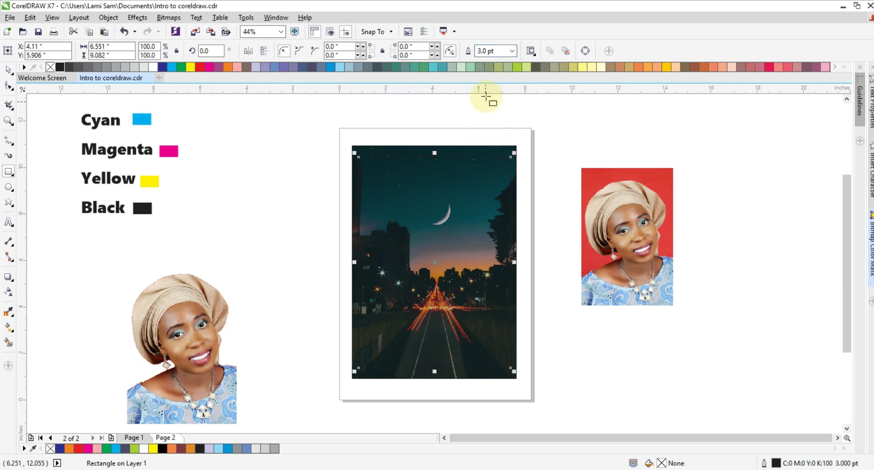
pyautogui.click(512, 51)
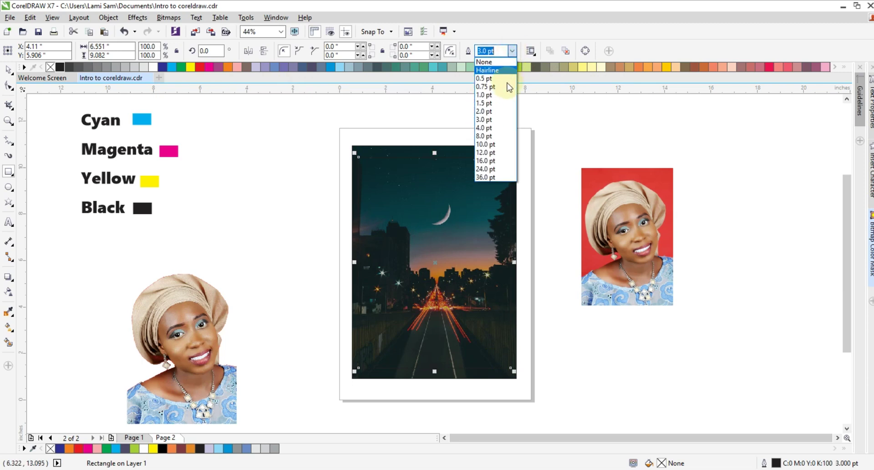
pyautogui.click(500, 127)
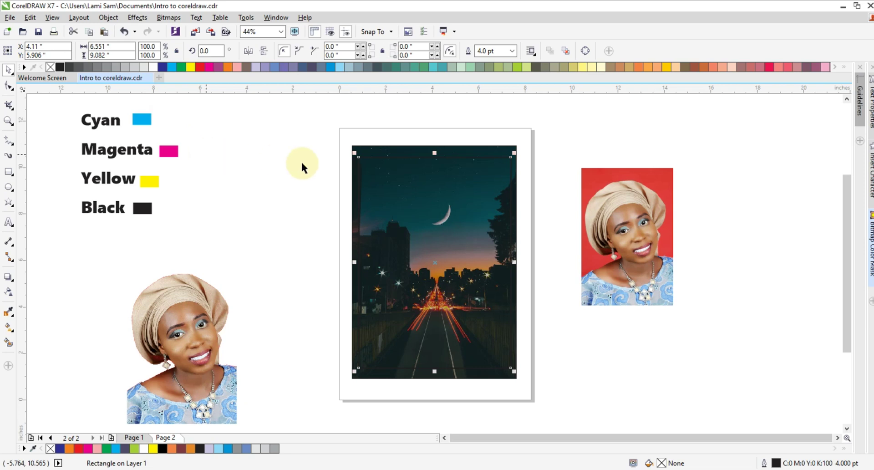
# Try pink (M:40 Y:20) and yellow (Y:100) fills on the inner rectangle, and set it to no fill with a 4.0 pt outline.
pyautogui.click(597, 191)
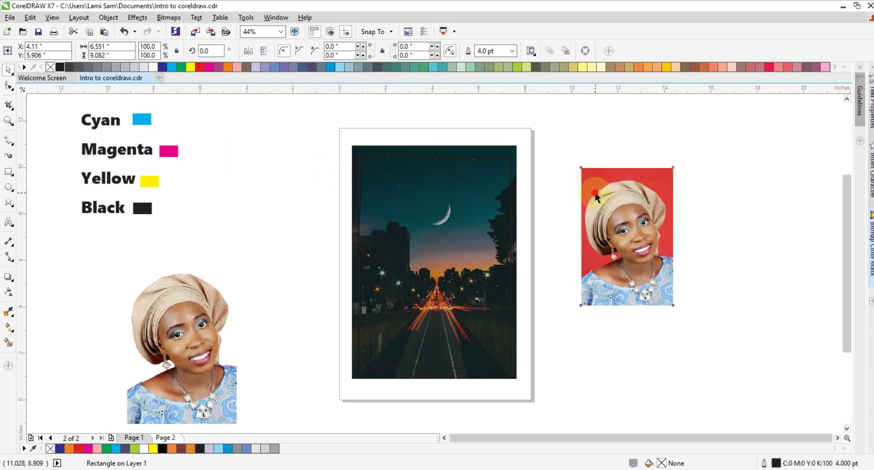
pyautogui.click(164, 348)
pyautogui.click(341, 253)
pyautogui.click(390, 228)
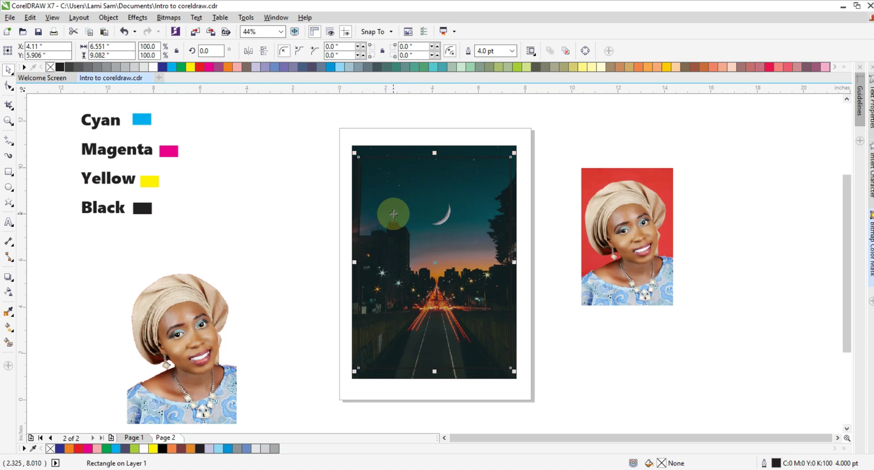
pyautogui.click(234, 67)
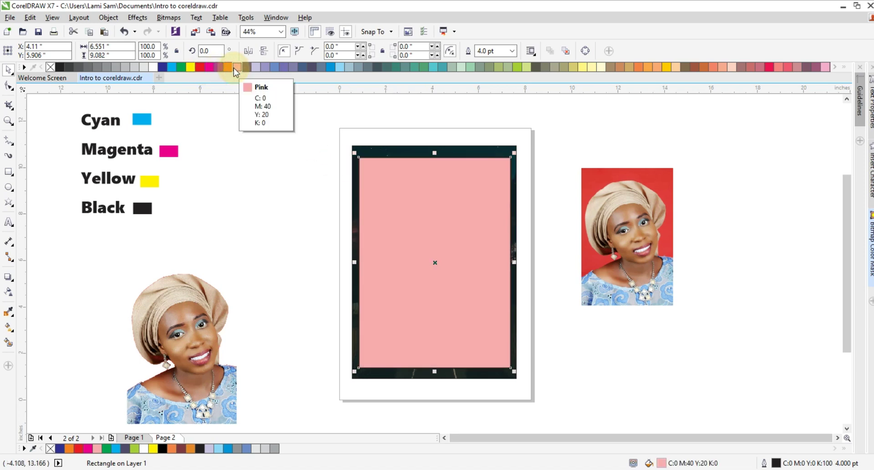
pyautogui.click(190, 68)
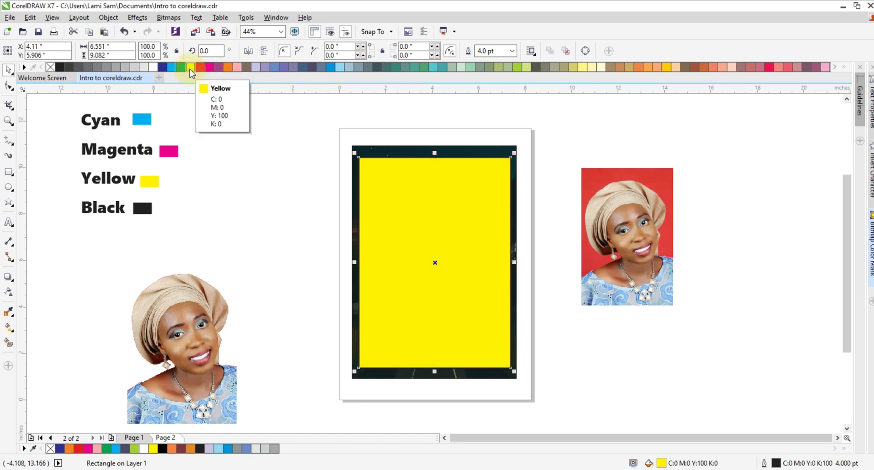
pyautogui.click(51, 68)
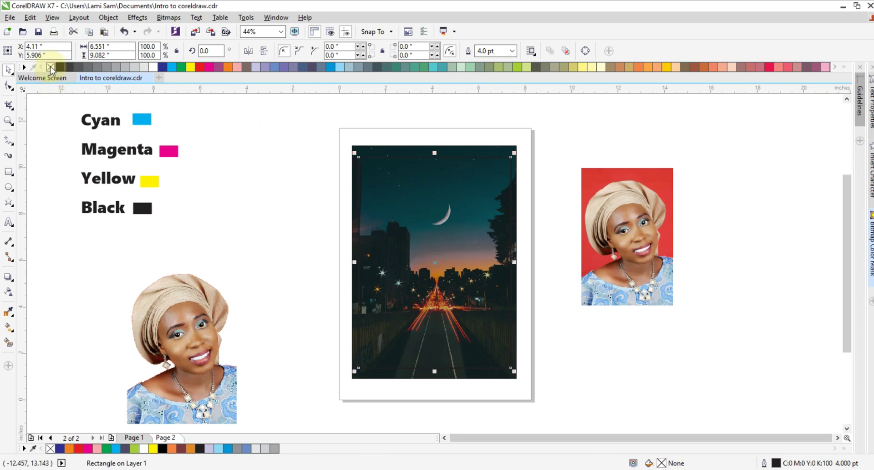
pyautogui.click(512, 53)
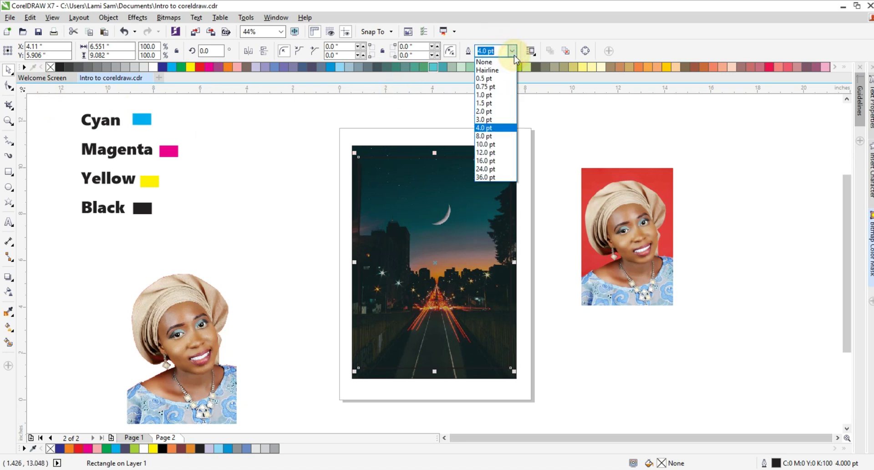
pyautogui.click(505, 128)
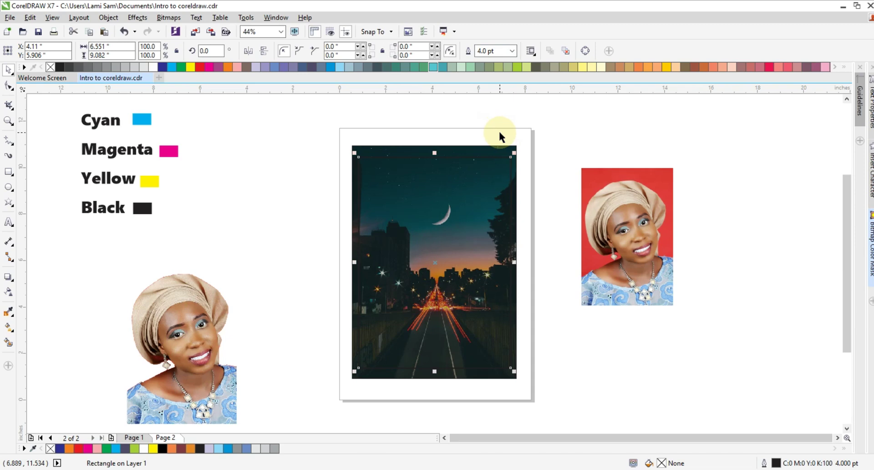
# Undo the inner rectangle's fill removal and delete the yellow-filled rectangle from the background.
pyautogui.hotkey('ctrl', 'z')
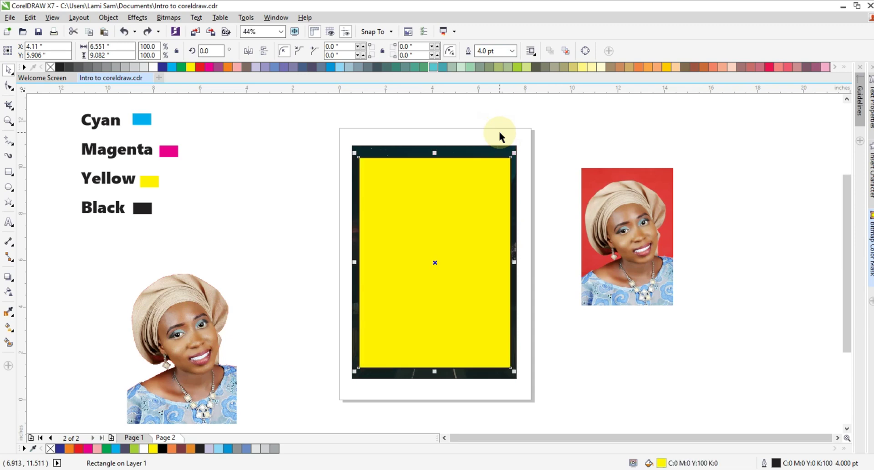
pyautogui.rightClick(460, 176)
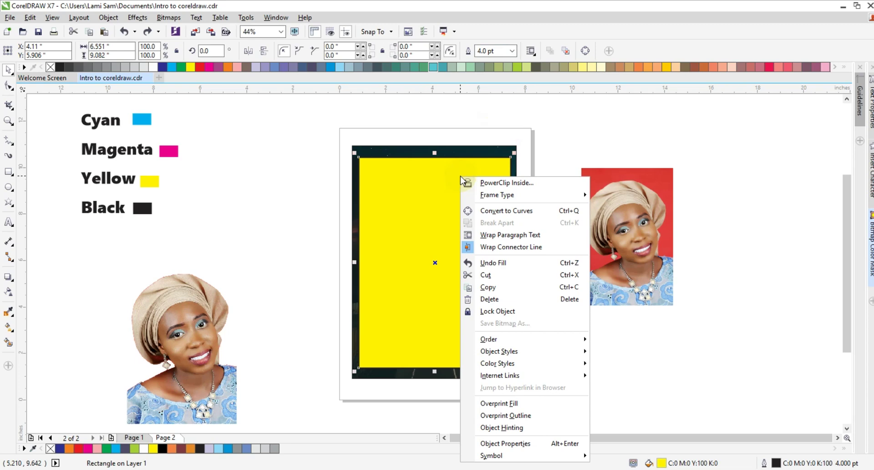
pyautogui.click(489, 299)
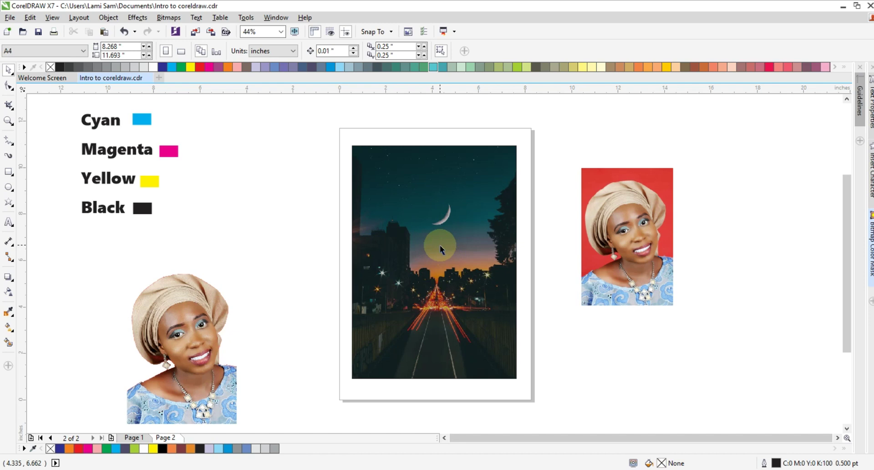
pyautogui.hotkey('ctrl', 'z')
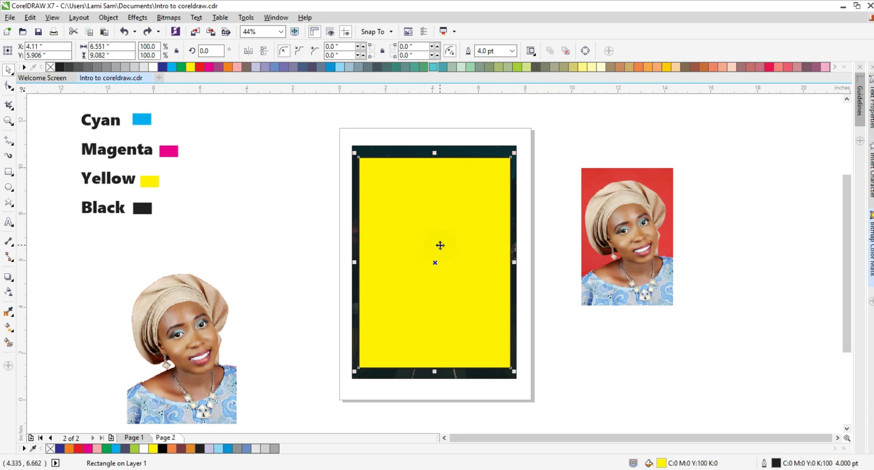
pyautogui.rightClick(440, 245)
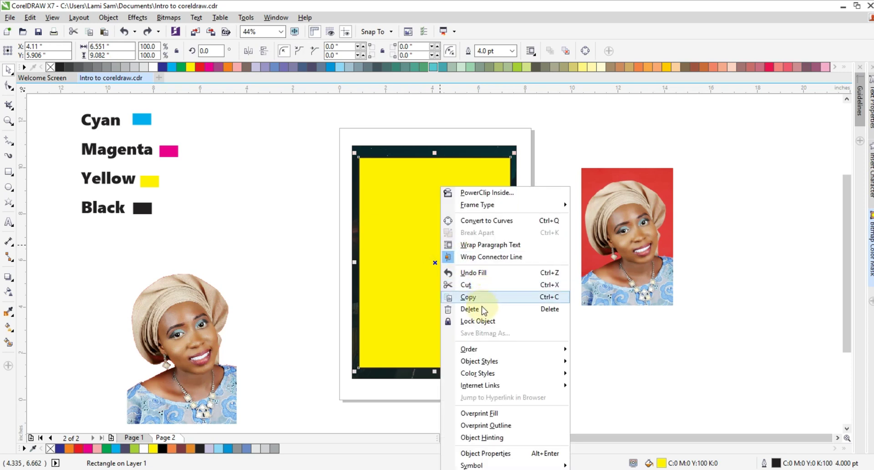
pyautogui.click(470, 305)
pyautogui.click(289, 280)
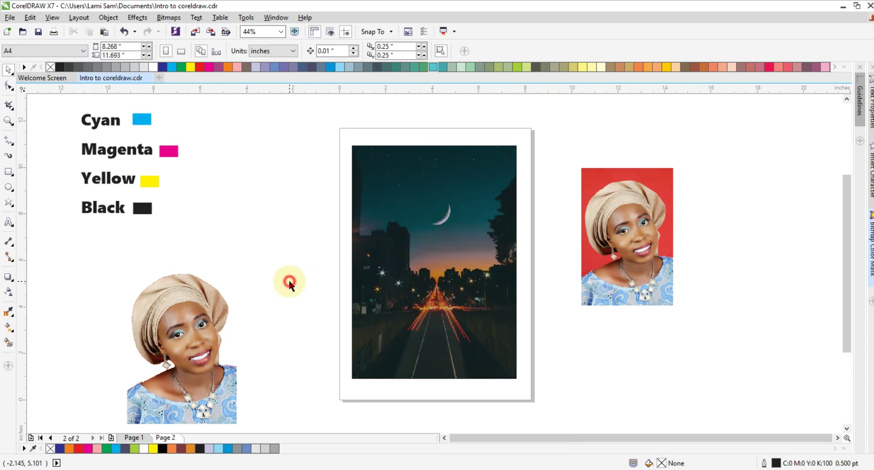
# Switch repeatedly between Page 1 and Page 2 to compare the plain background with the finished poster's border and text.
pyautogui.click(434, 269)
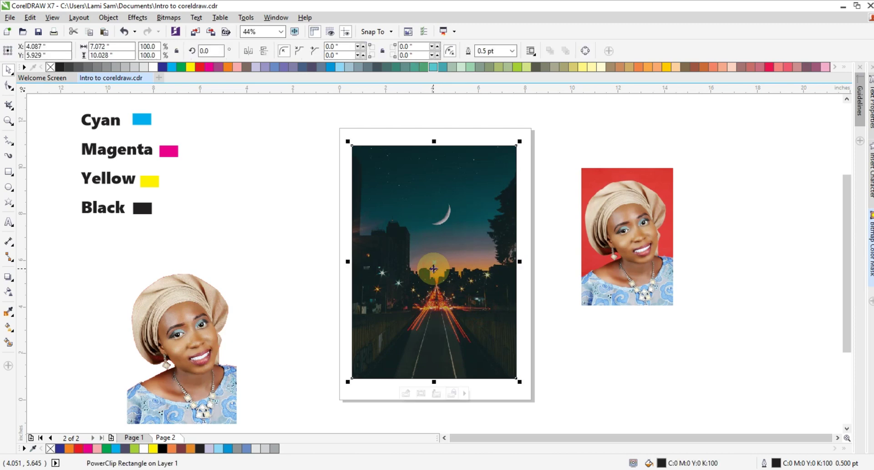
pyautogui.press('pageup')
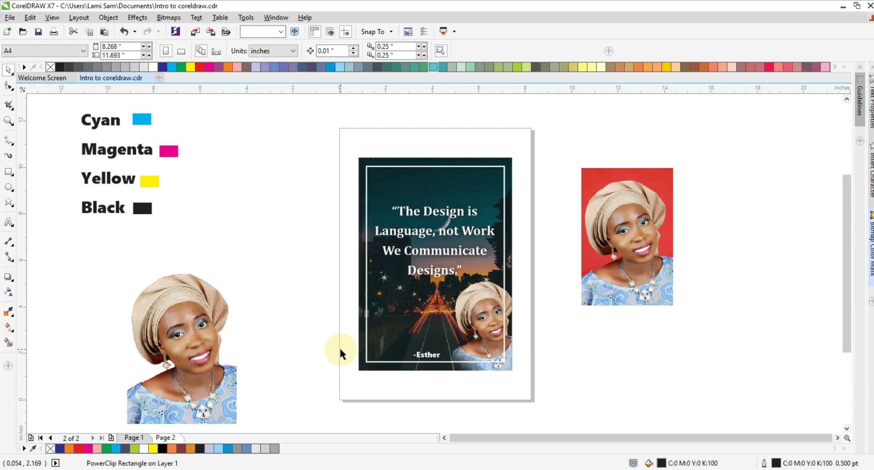
pyautogui.press('pagedown')
pyautogui.click(339, 346)
pyautogui.press('pageup')
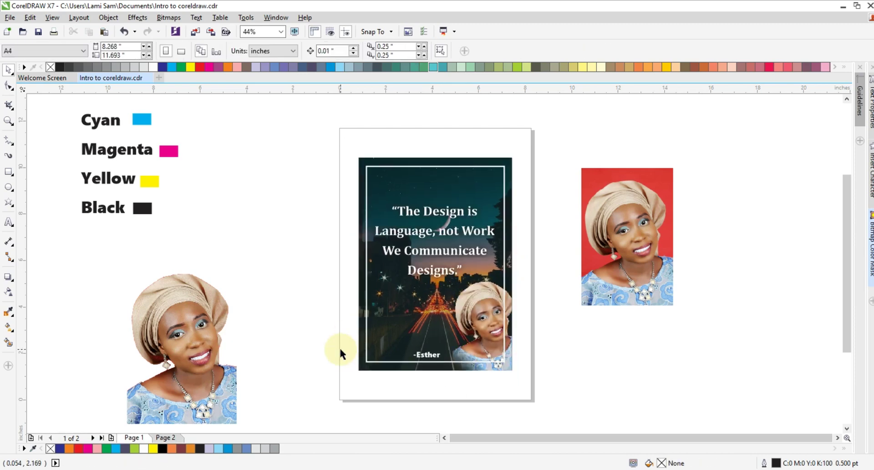
pyautogui.press('pagedown')
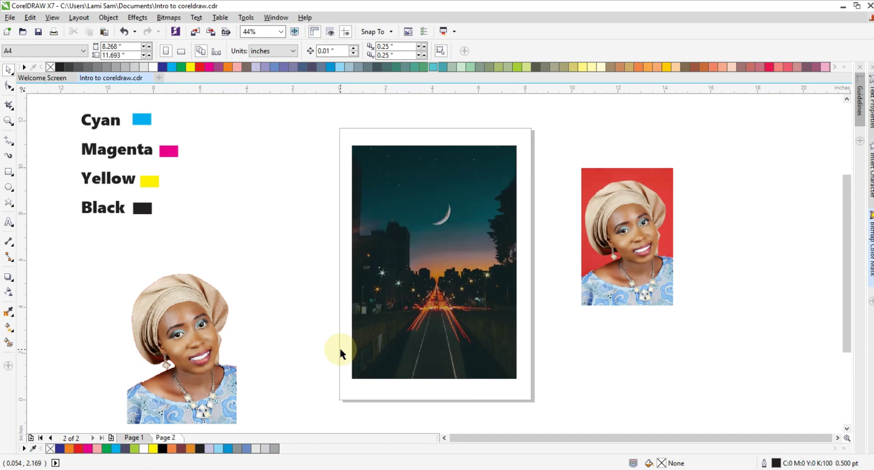
pyautogui.press('pageup')
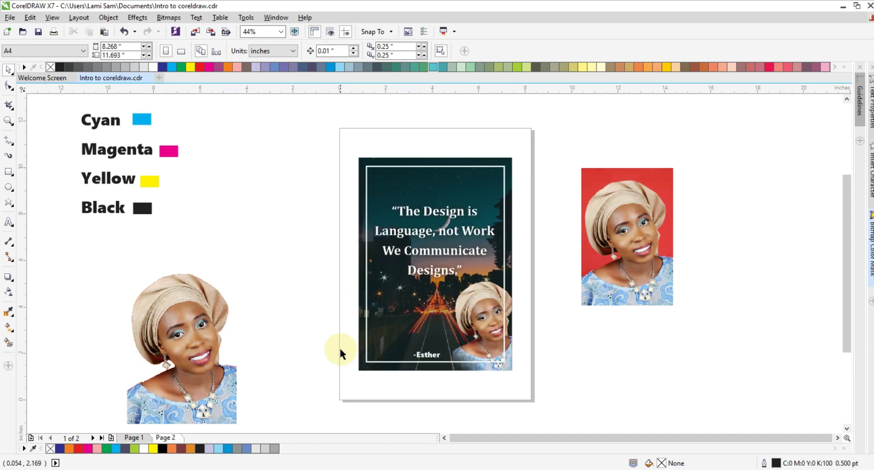
pyautogui.press('pagedown')
pyautogui.click(373, 321)
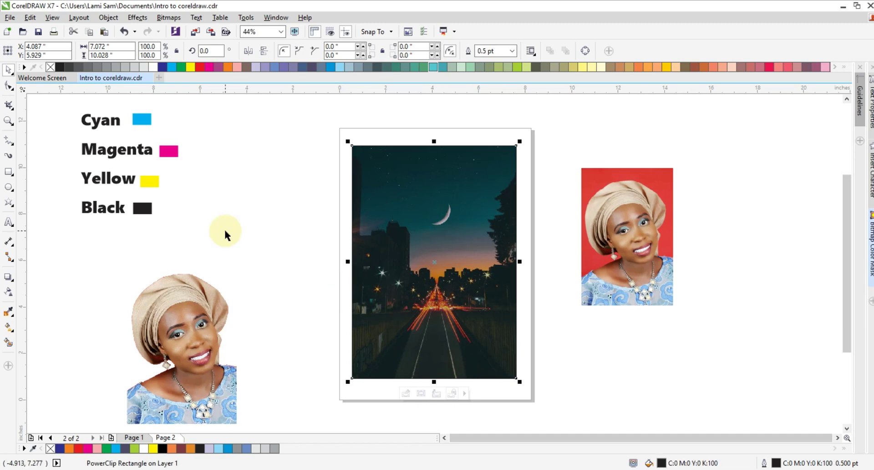
# Try a yellow (Y:100) fill on the PowerClip rectangle and set it back to black (K:100).
pyautogui.click(60, 67)
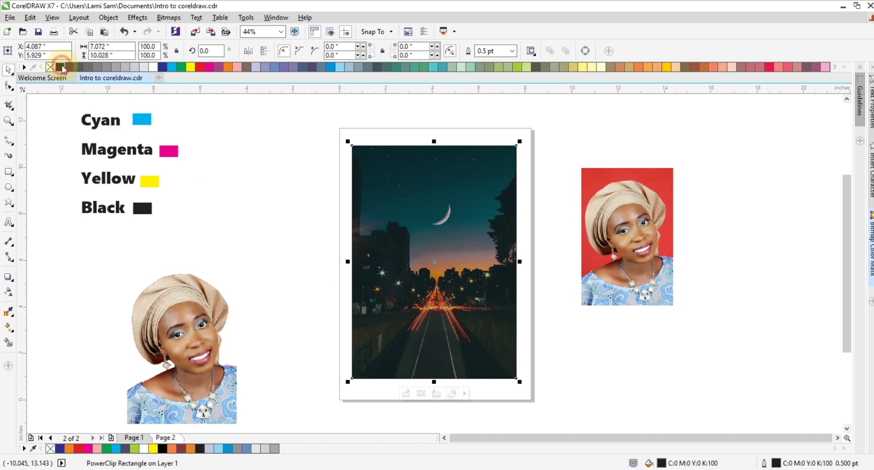
pyautogui.click(187, 69)
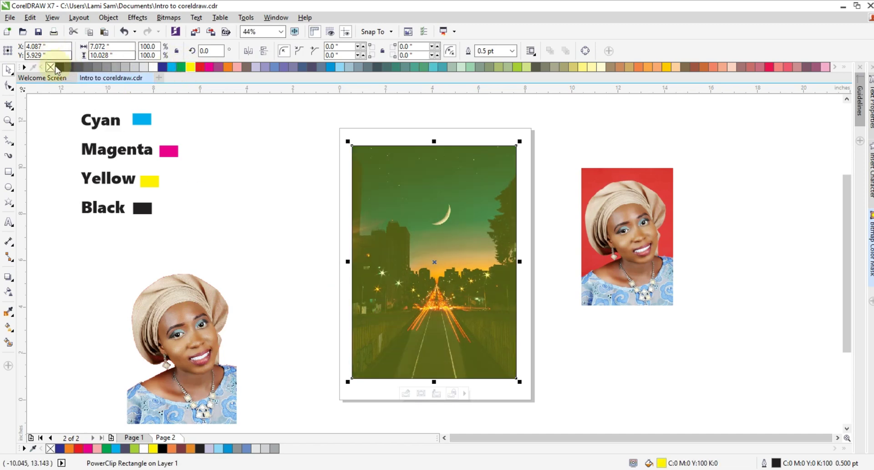
pyautogui.click(61, 67)
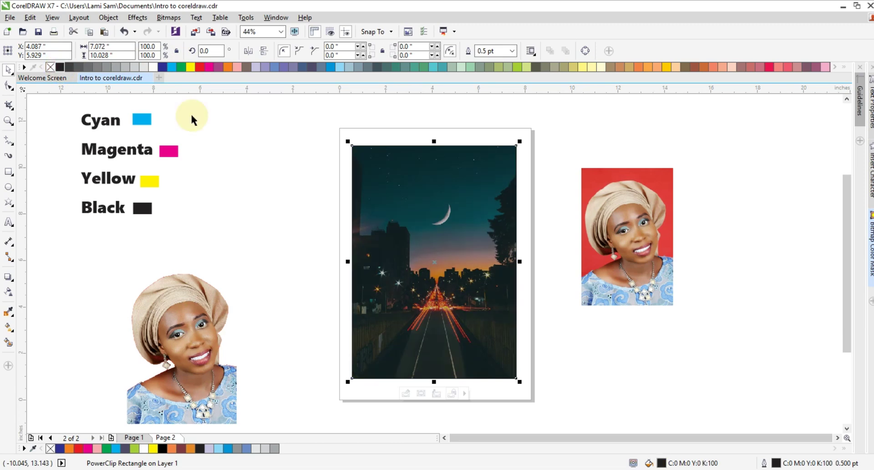
# Draw a border rectangle about 6.25 by 9.25 inches inside the night-city background and give it a 4.0 pt outline.
pyautogui.click(250, 230)
pyautogui.click(8, 171)
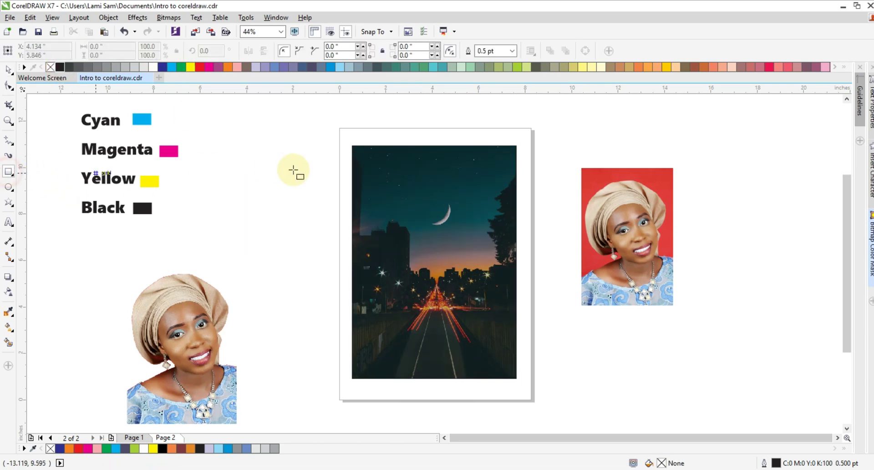
pyautogui.moveTo(363, 156); pyautogui.dragTo(509, 371)
pyautogui.click(8, 71)
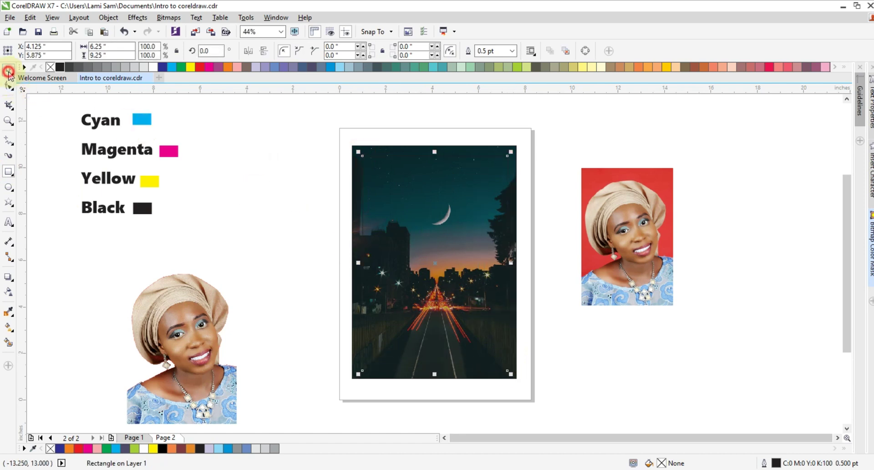
pyautogui.click(512, 50)
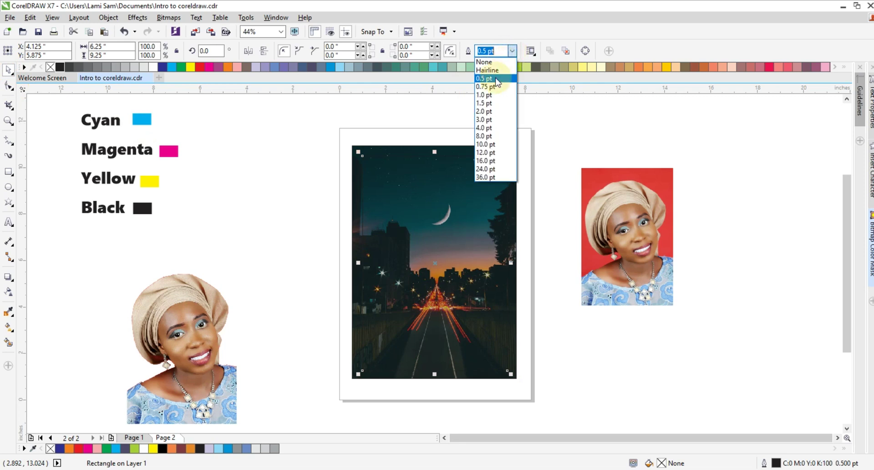
pyautogui.click(483, 131)
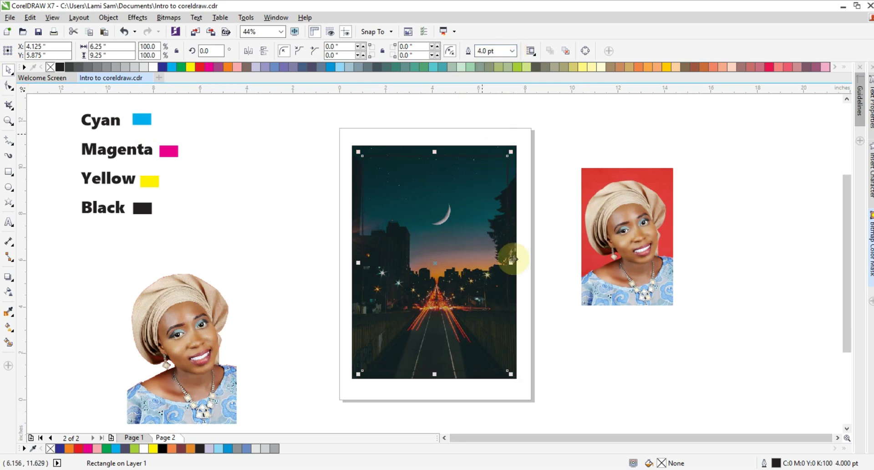
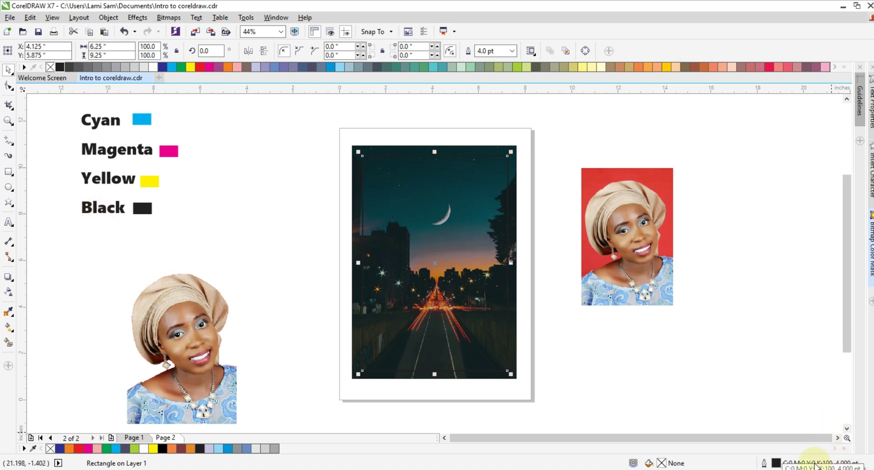
# Set the border rectangle's outline color to white and try an 8.0 pt width in the Outline Pen settings.
pyautogui.doubleClick(777, 463)
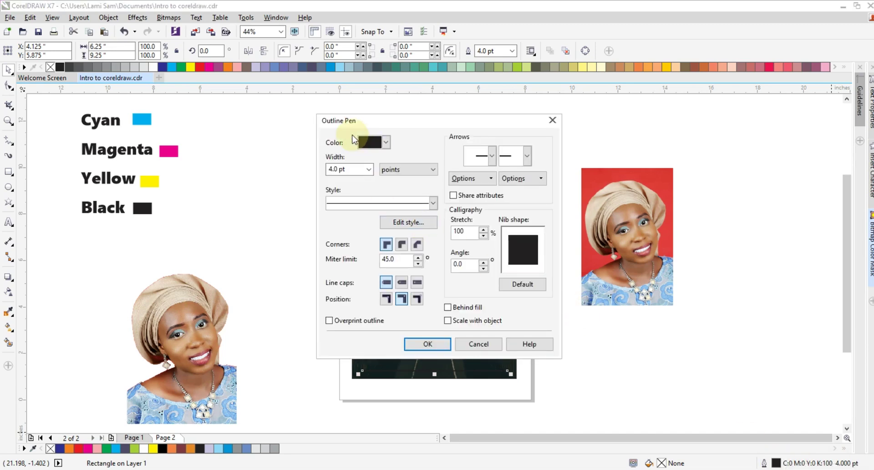
pyautogui.moveTo(381, 120); pyautogui.dragTo(363, 132)
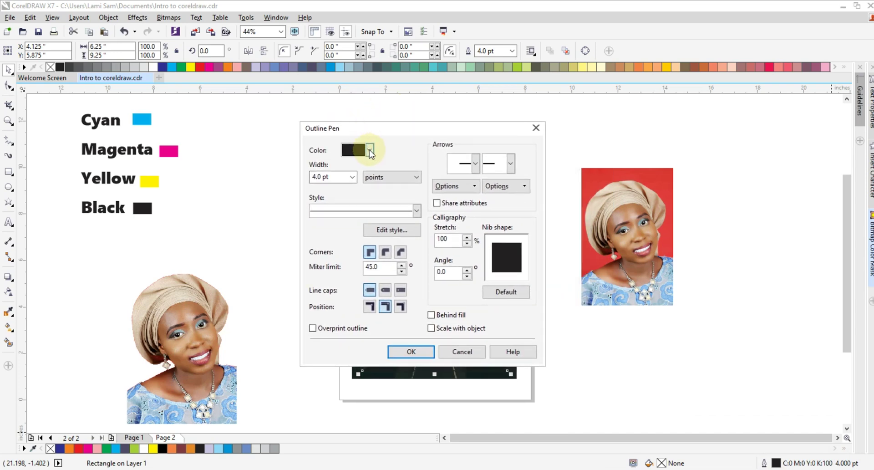
pyautogui.click(370, 149)
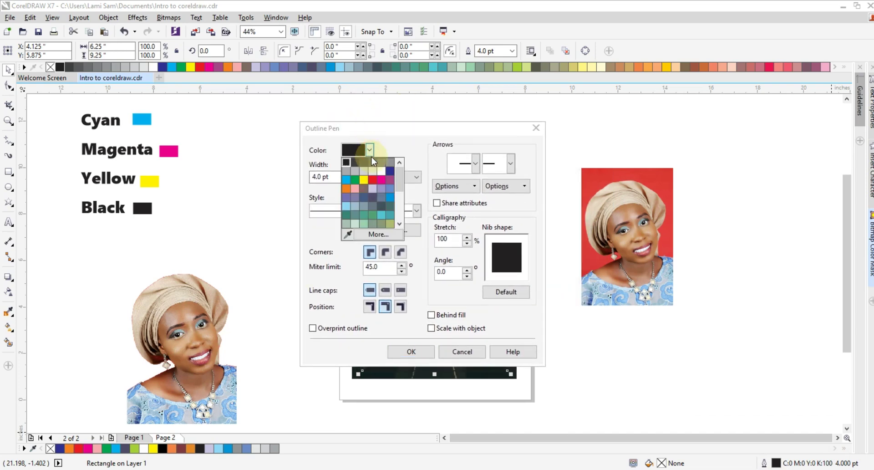
pyautogui.click(378, 170)
pyautogui.click(351, 177)
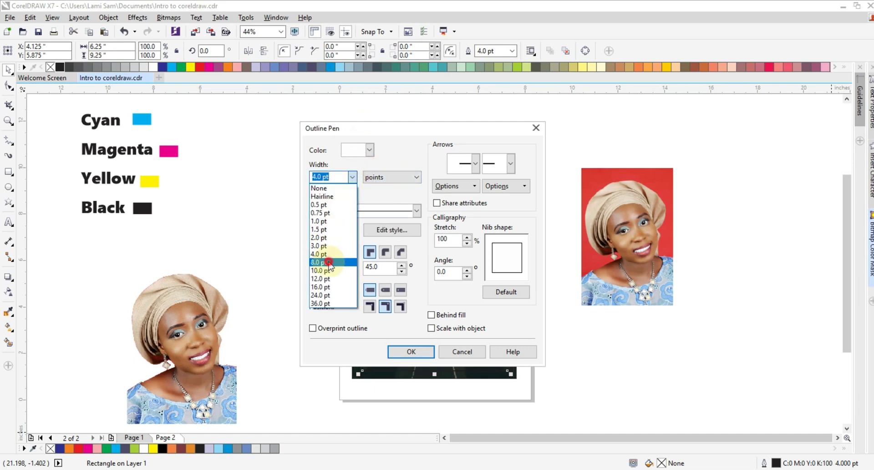
pyautogui.click(328, 261)
pyautogui.click(352, 178)
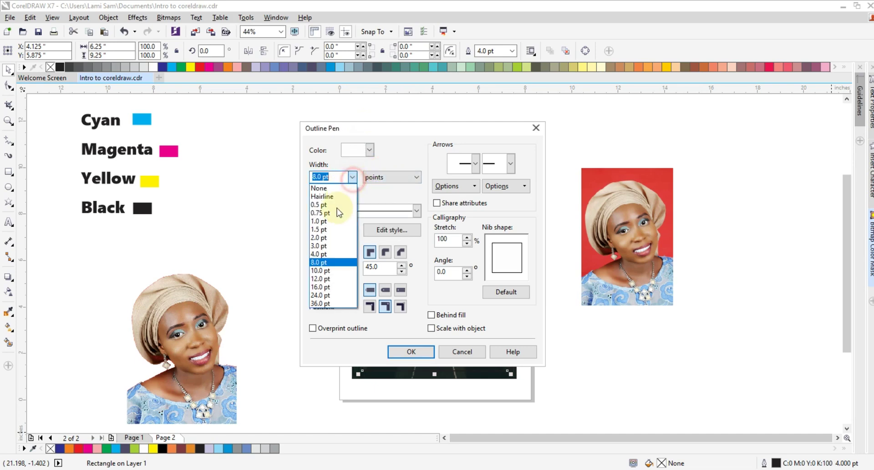
# Set the frame rectangle's outline to 4.0 pt with mitered corners, placed behind the fill and scaling with the object.
pyautogui.click(336, 251)
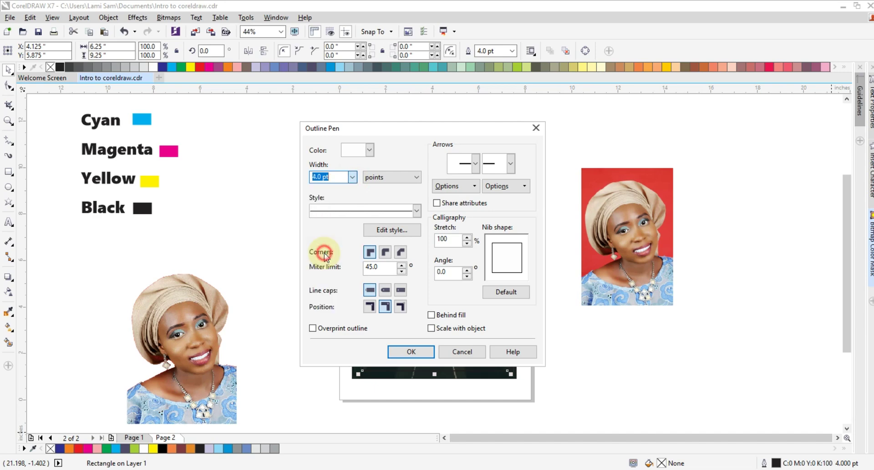
pyautogui.click(386, 251)
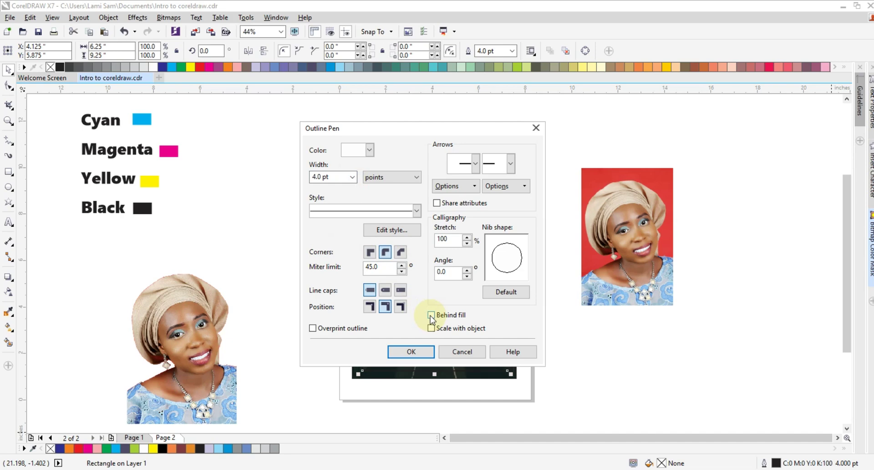
pyautogui.click(430, 316)
pyautogui.click(430, 328)
pyautogui.click(371, 254)
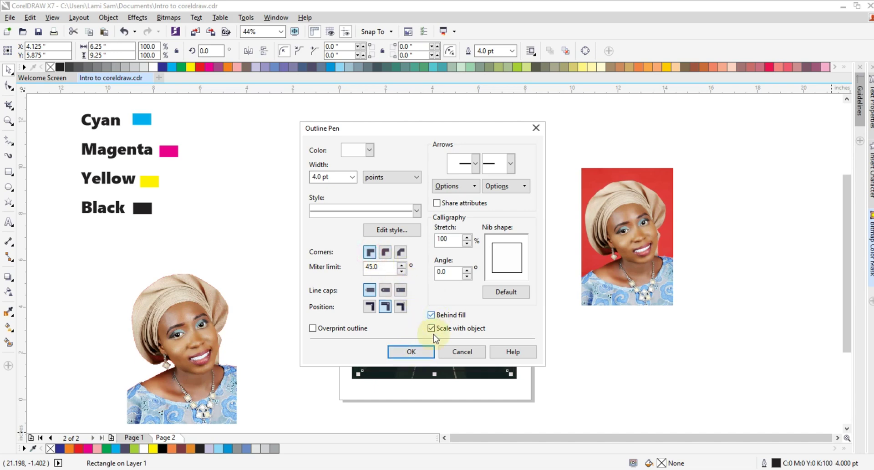
pyautogui.click(408, 352)
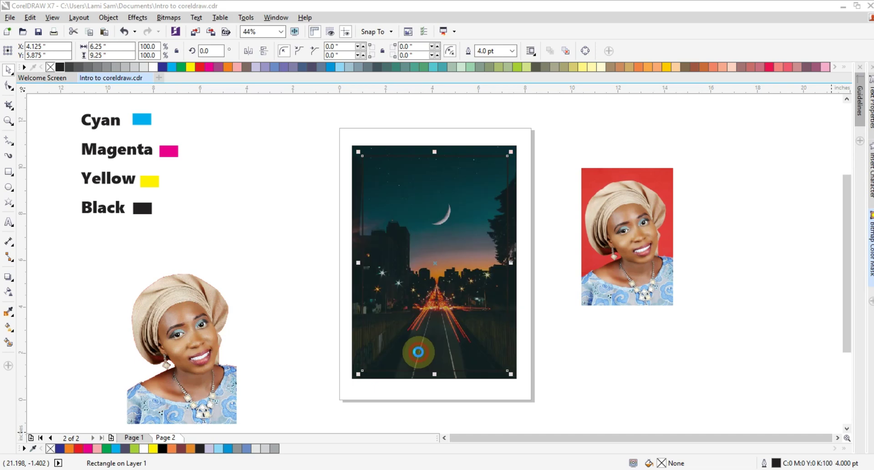
pyautogui.click(264, 263)
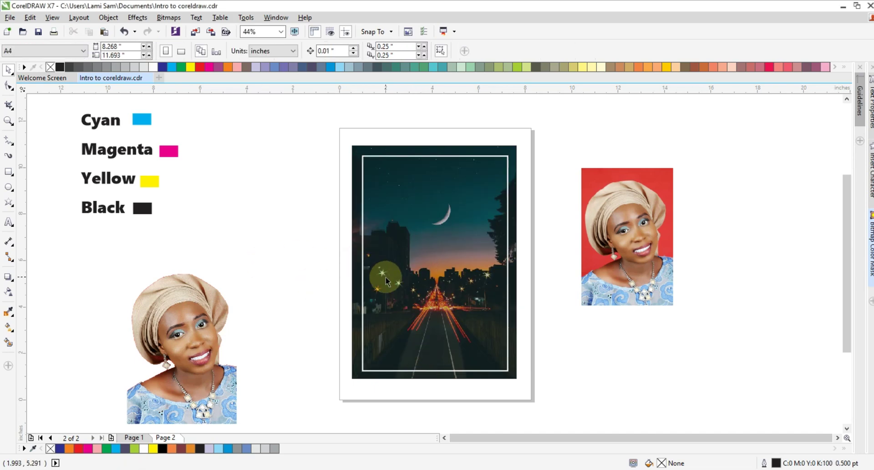
# Align the white frame's centre with the centre of the night-city photo.
pyautogui.click(362, 181)
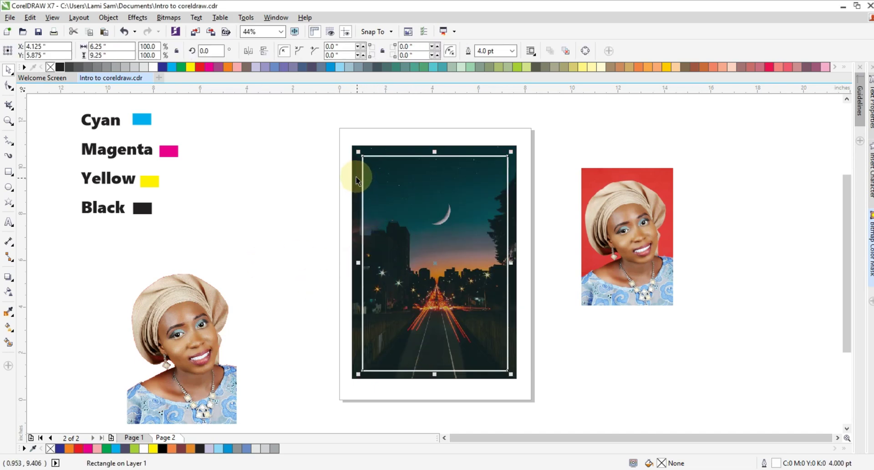
pyautogui.keyDown('shift'); pyautogui.click(357, 180); pyautogui.keyUp('shift')
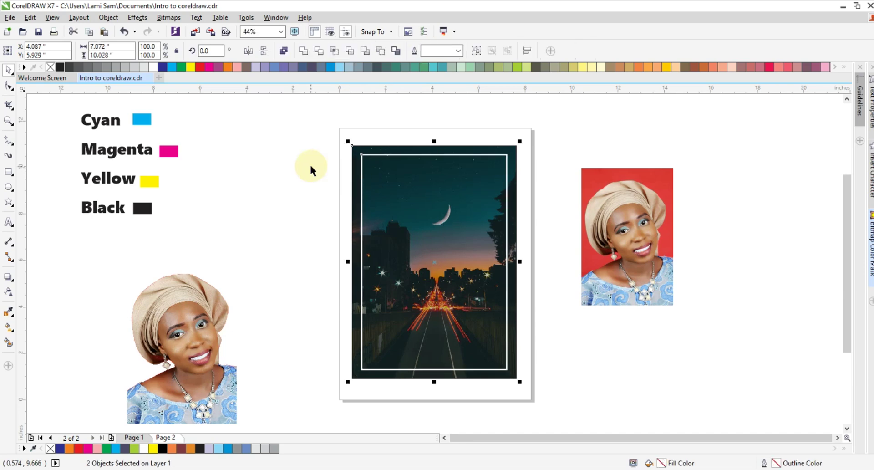
pyautogui.click(281, 184)
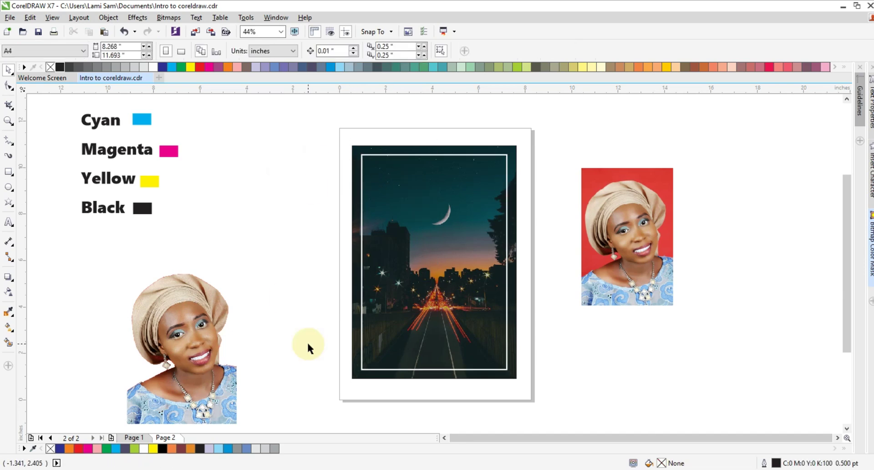
# Review the finished quote design on Page 1 as a reference and return to Page 2.
pyautogui.press('pageup')
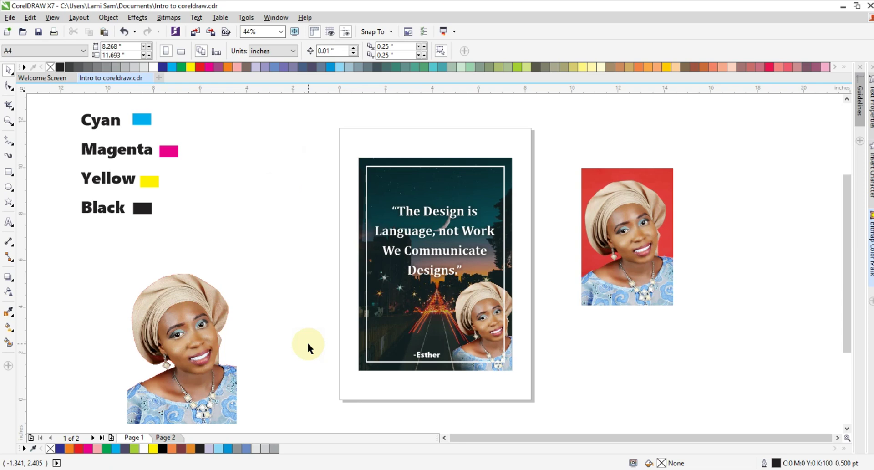
pyautogui.press('pagedown')
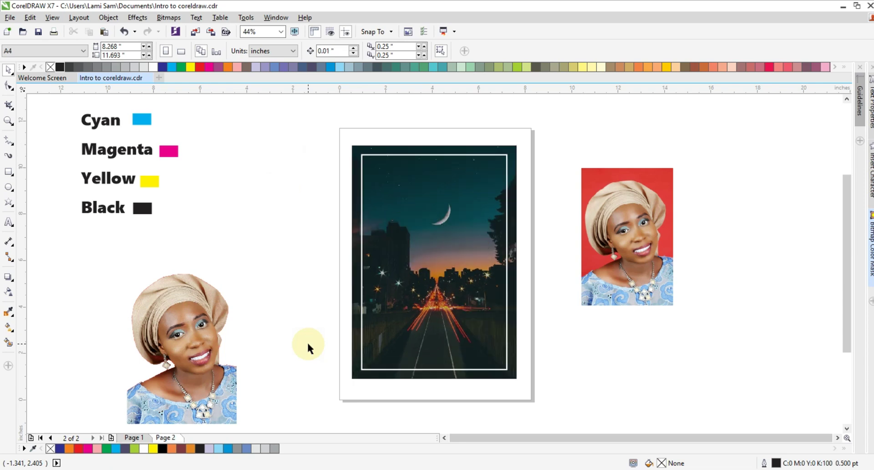
pyautogui.moveTo(194, 331); pyautogui.dragTo(481, 335)
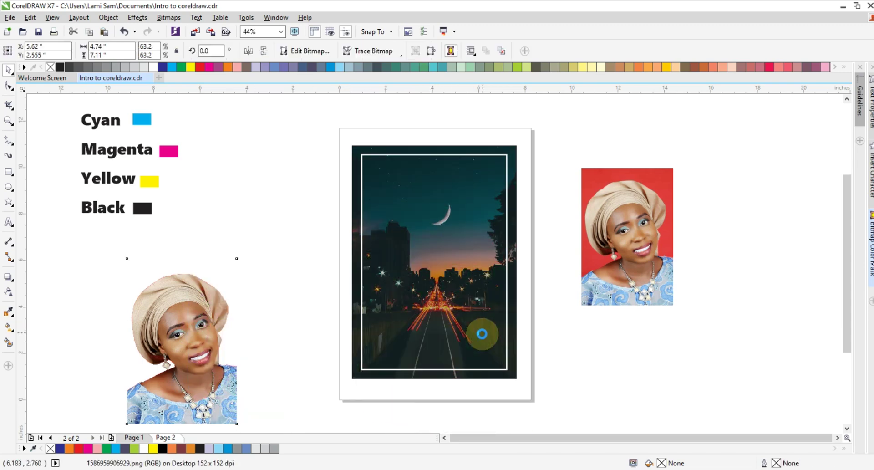
pyautogui.hotkey('ctrl', 'z')
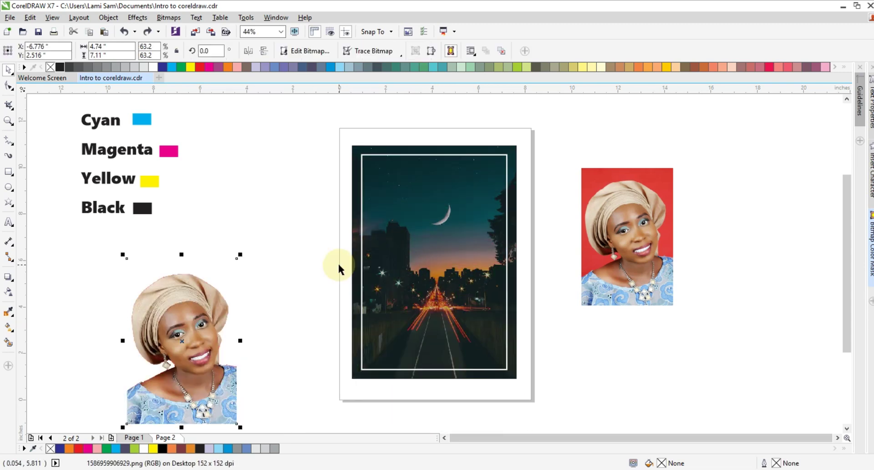
pyautogui.click(295, 246)
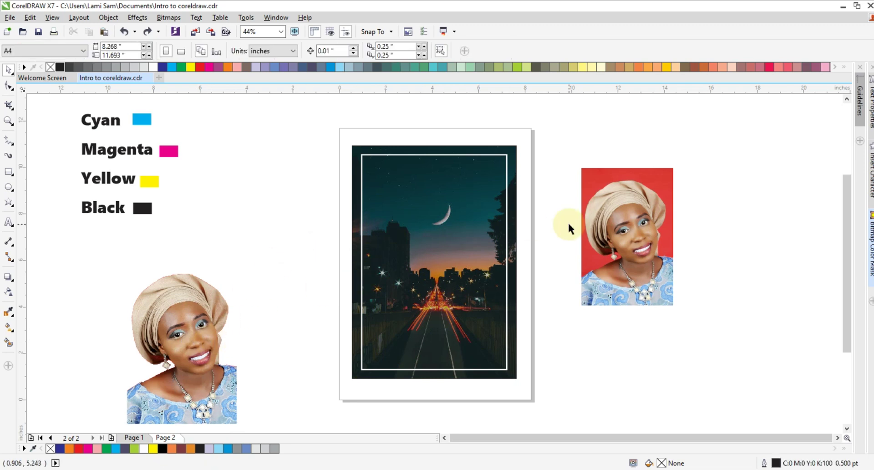
# Enlarge the red-background portrait proportionally to about 4.79 by 7.19 inches.
pyautogui.click(662, 178)
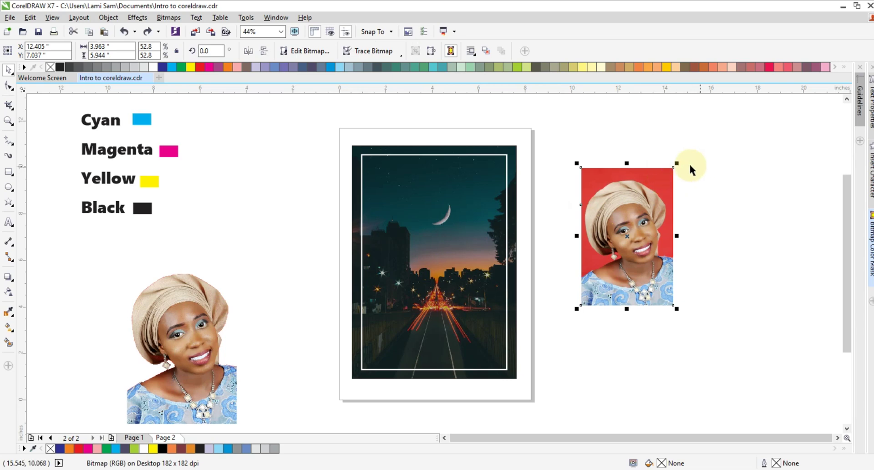
pyautogui.moveTo(677, 164); pyautogui.dragTo(730, 139)
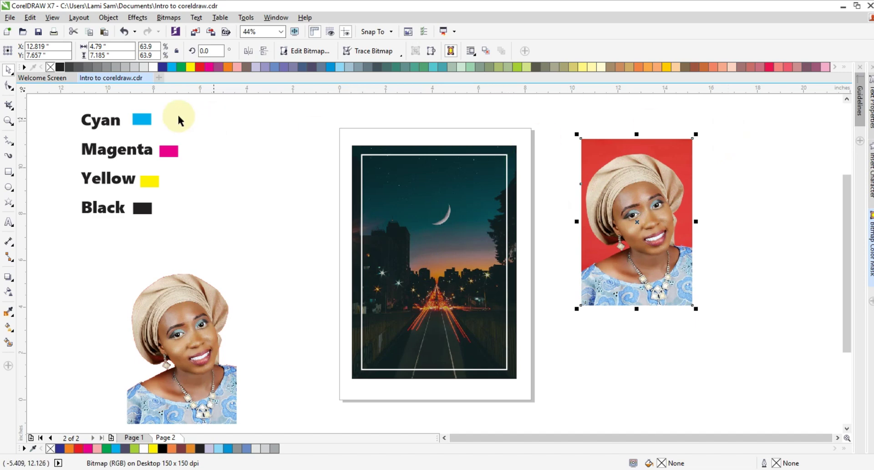
pyautogui.click(76, 209)
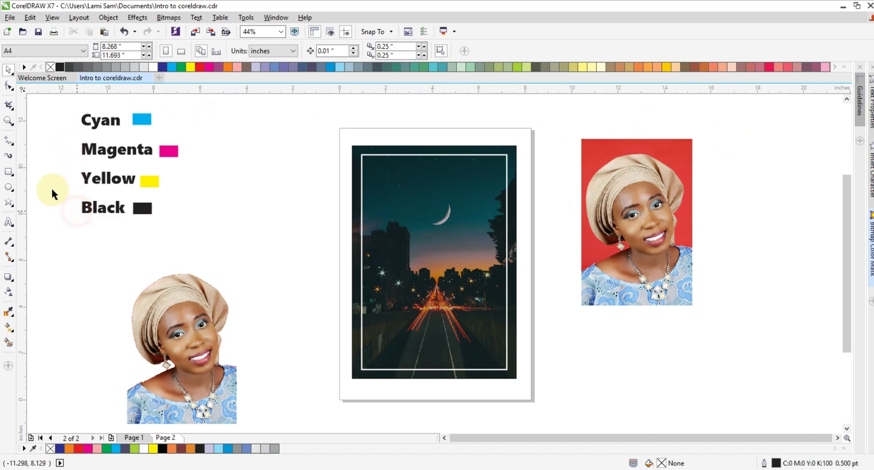
# Examine the head wrap, face and background edges of the red-background portrait up close.
pyautogui.click(9, 121)
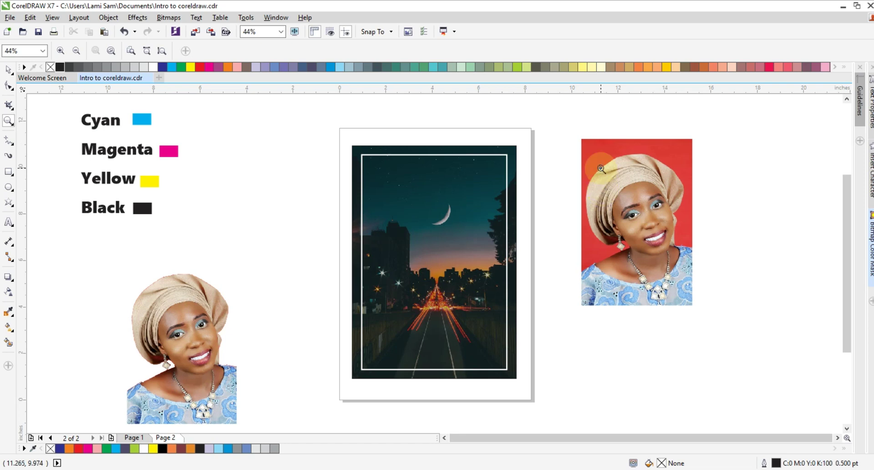
pyautogui.moveTo(601, 168); pyautogui.dragTo(650, 218)
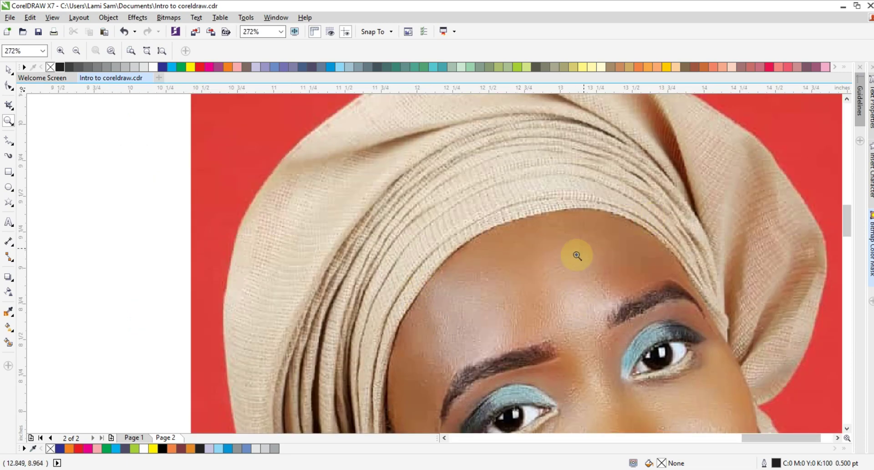
pyautogui.press('F4')
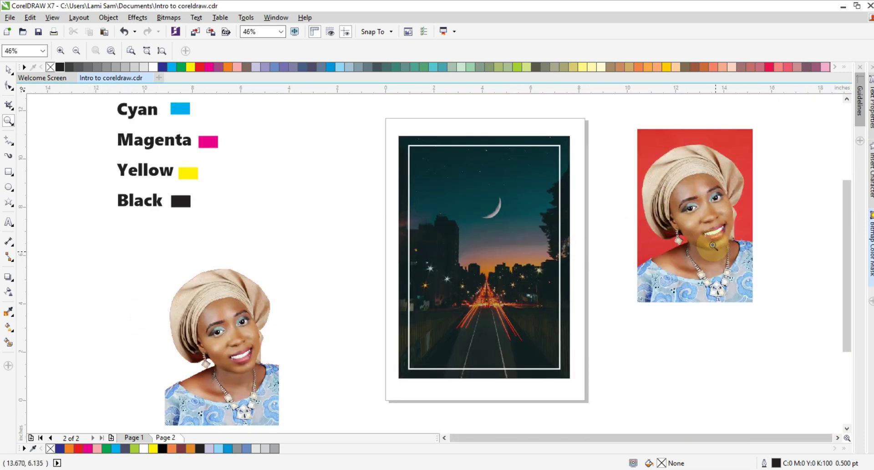
pyautogui.moveTo(668, 183); pyautogui.dragTo(746, 257)
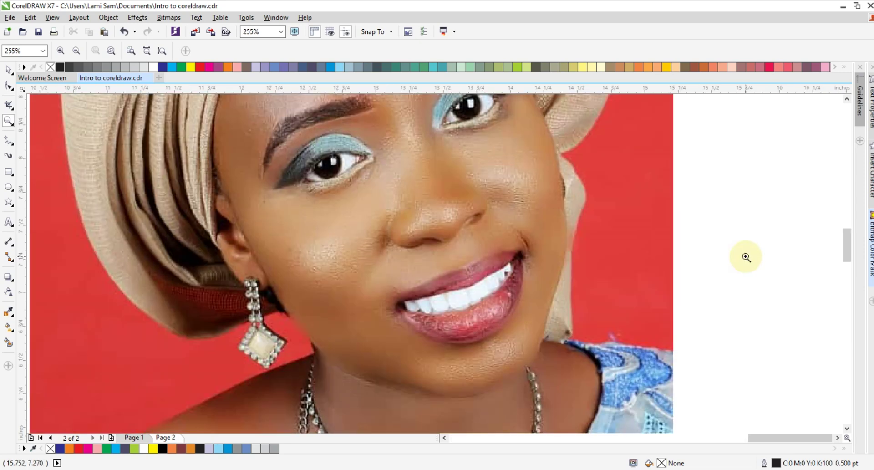
pyautogui.press('F4')
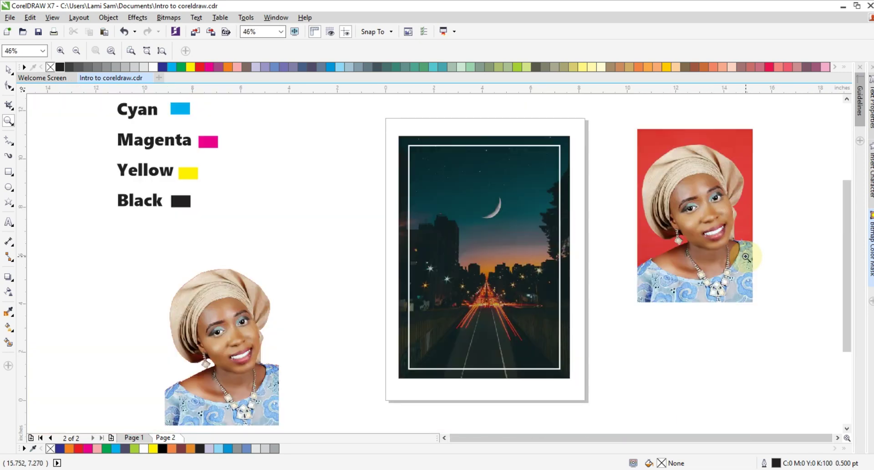
pyautogui.click(8, 70)
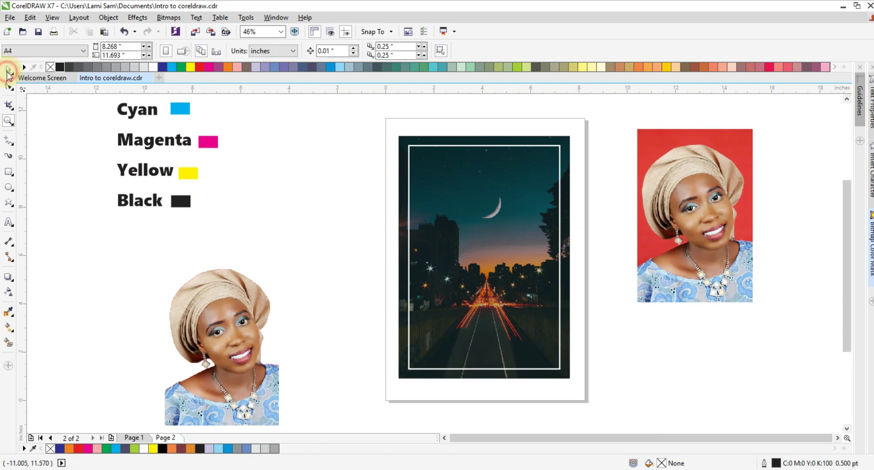
pyautogui.click(694, 186)
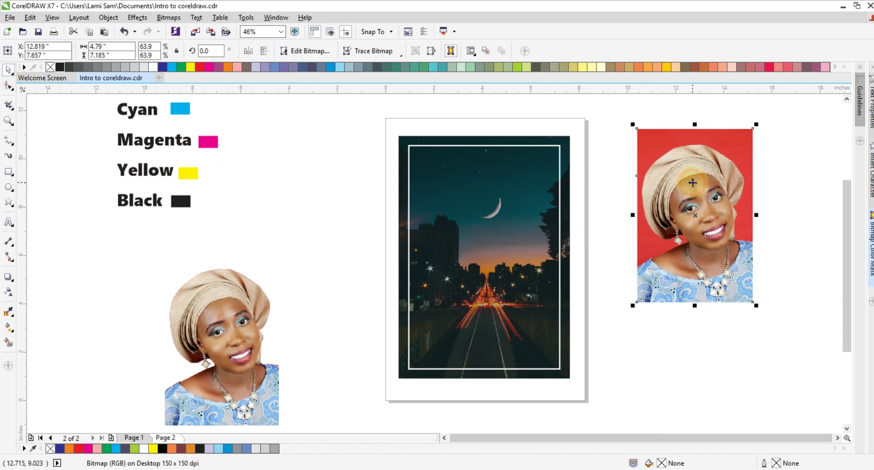
pyautogui.click(628, 155)
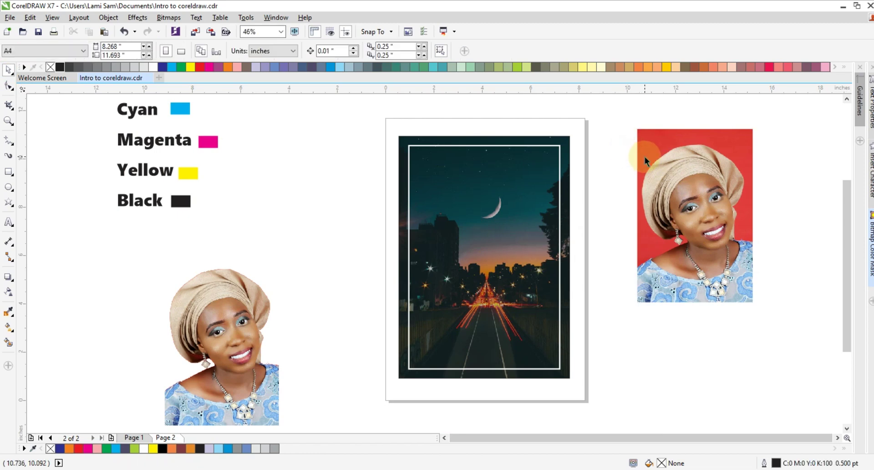
pyautogui.click(644, 156)
pyautogui.click(622, 157)
# Move the cut-out portrait slightly up and away from the page, to about X -7.62 and Y 3.195 inches.
pyautogui.click(250, 321)
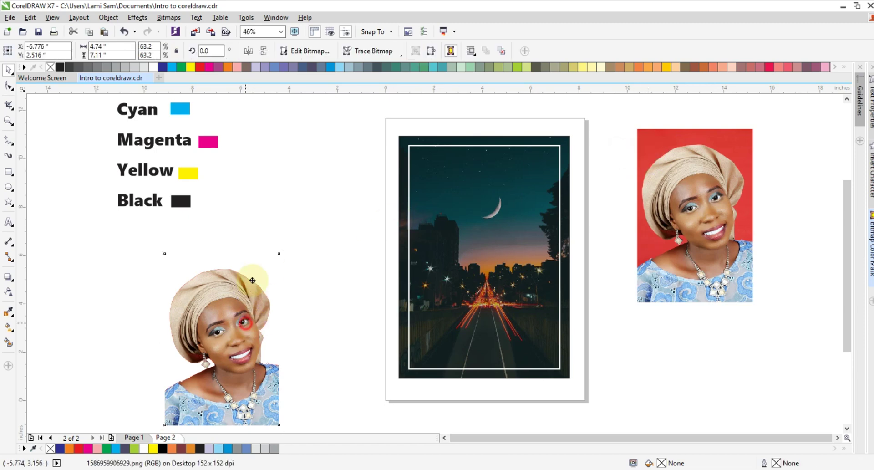
pyautogui.moveTo(245, 322); pyautogui.dragTo(226, 308)
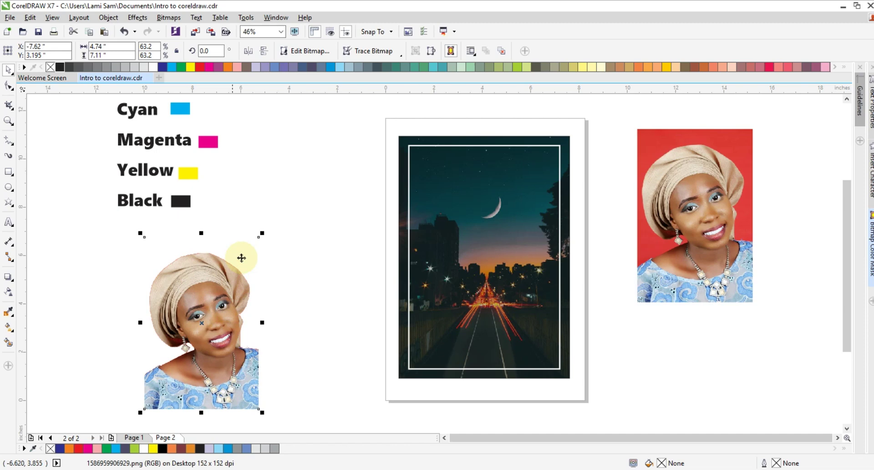
pyautogui.click(300, 259)
pyautogui.click(209, 288)
pyautogui.click(288, 264)
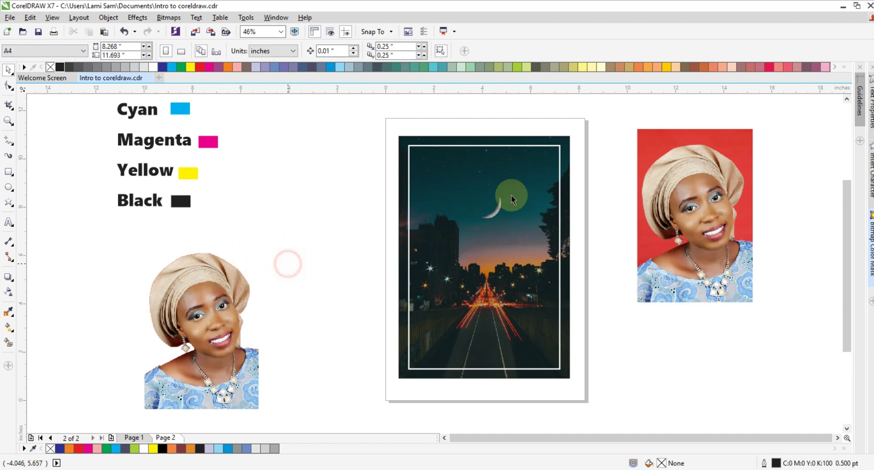
# Open the Bitmap Color Mask for the red-background portrait and set it to hide colors.
pyautogui.click(679, 204)
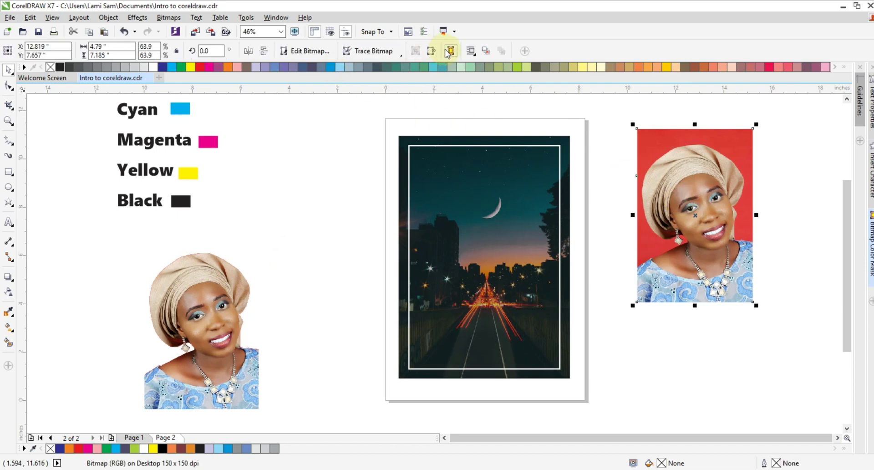
pyautogui.click(451, 52)
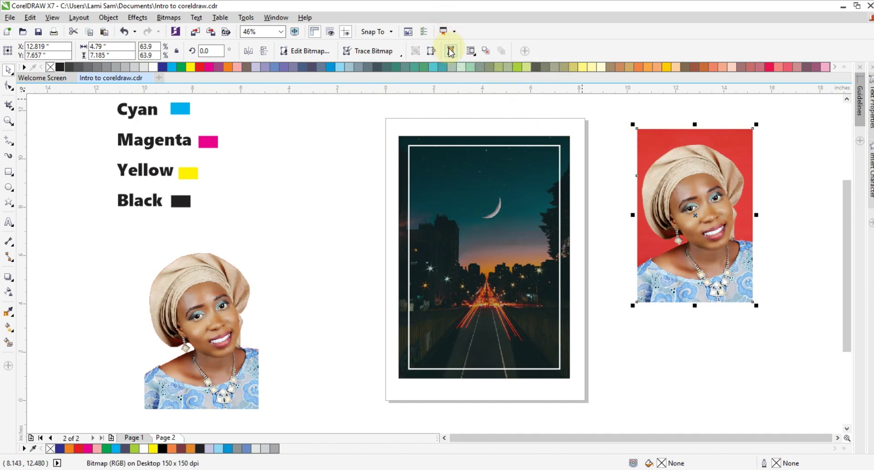
pyautogui.click(450, 51)
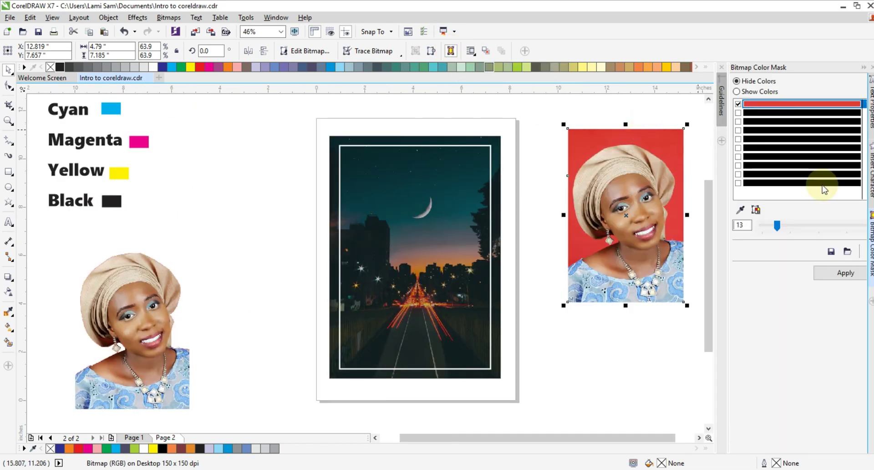
pyautogui.click(779, 228)
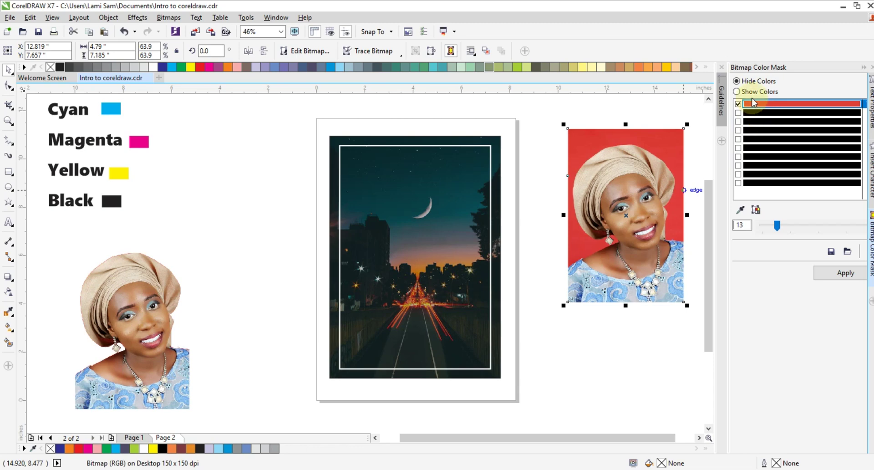
pyautogui.click(737, 82)
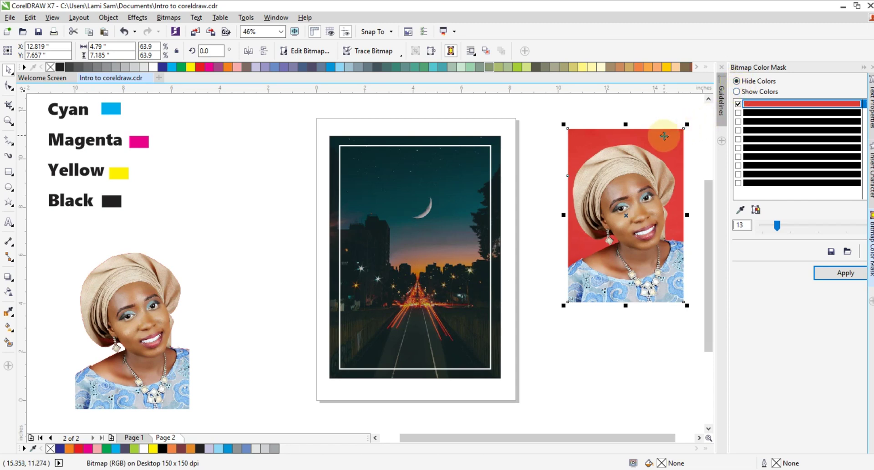
# Sample the portrait's red background as the first color in the bitmap color mask.
pyautogui.click(740, 211)
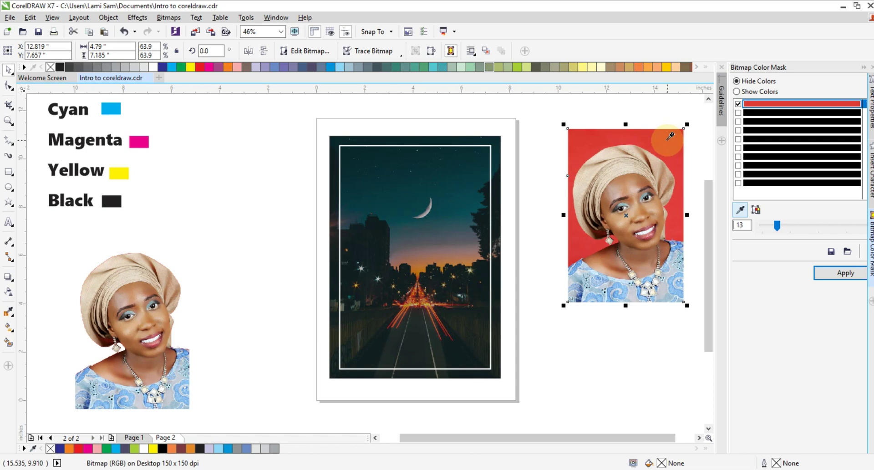
pyautogui.click(650, 228)
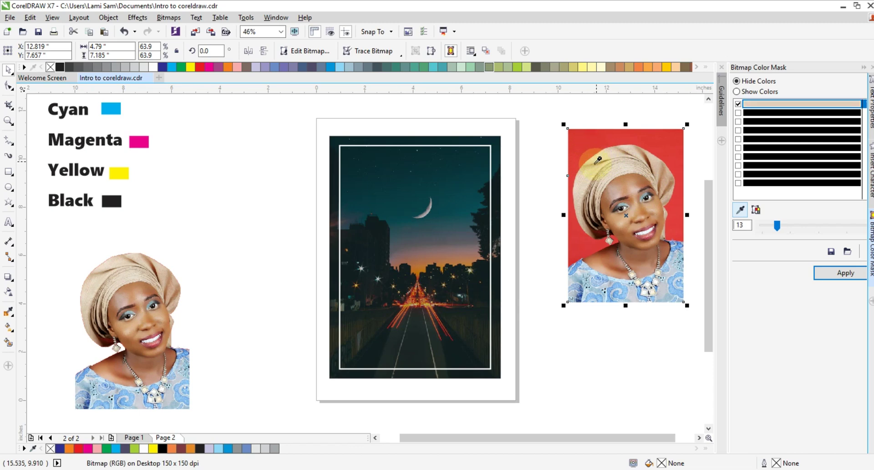
pyautogui.click(583, 141)
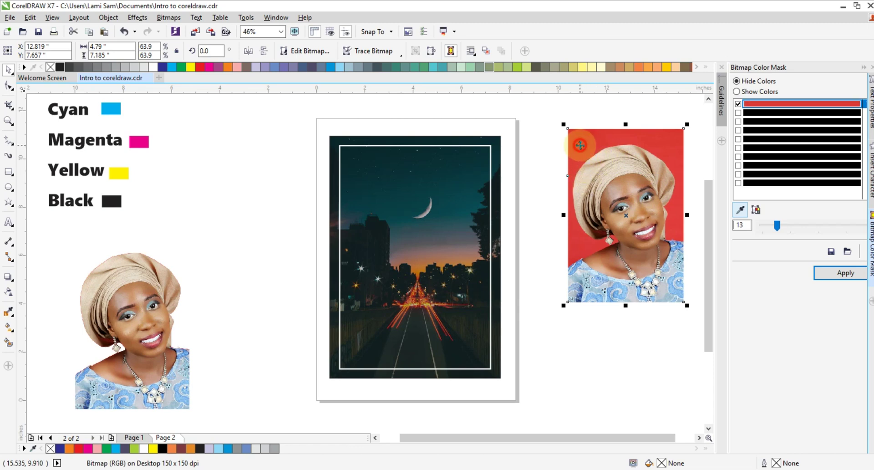
# Try the red color mask on the portrait at tolerance 0 and at tolerance 11.
pyautogui.moveTo(778, 228); pyautogui.dragTo(749, 228)
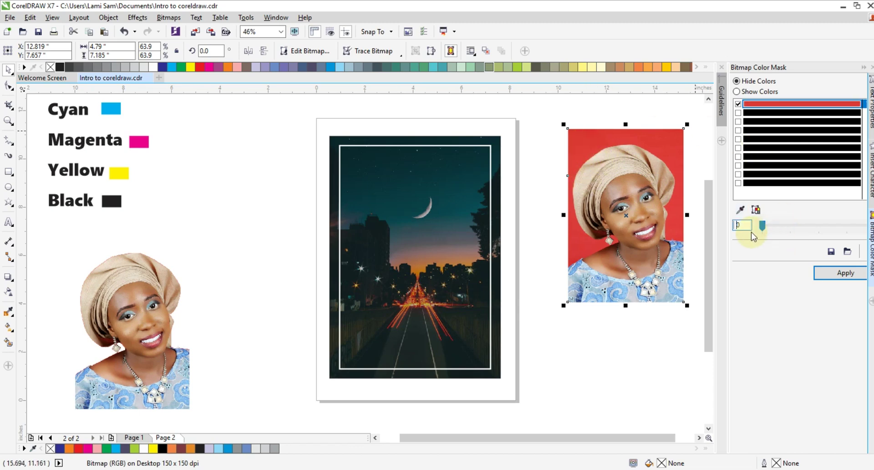
pyautogui.click(820, 276)
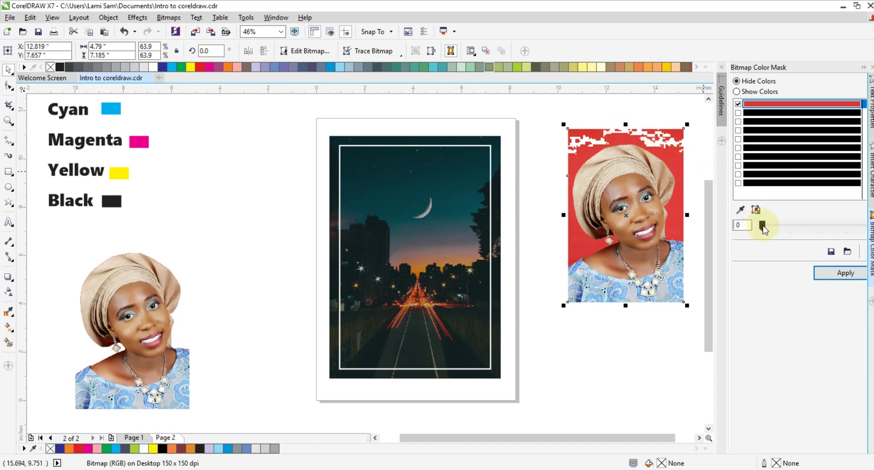
pyautogui.moveTo(763, 225); pyautogui.dragTo(775, 226)
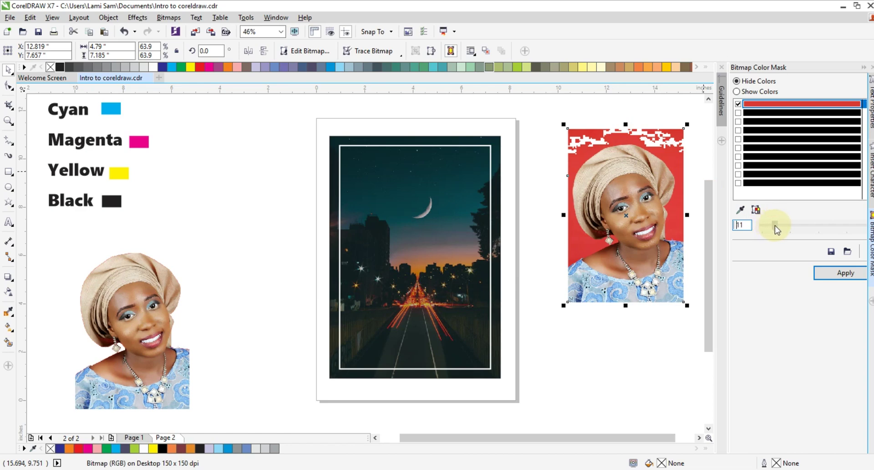
pyautogui.click(827, 270)
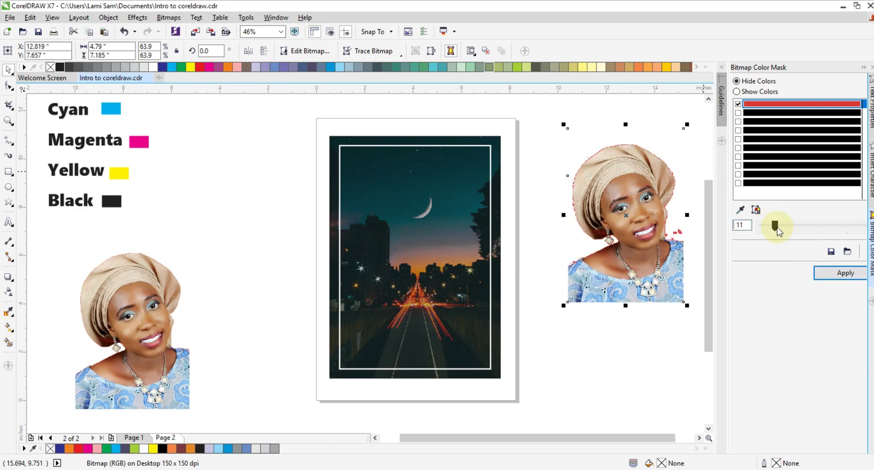
# Raise the red mask's tolerance gradually through 13, 15 and 16 up to 20, applying each setting to the portrait.
pyautogui.moveTo(774, 225); pyautogui.dragTo(775, 225)
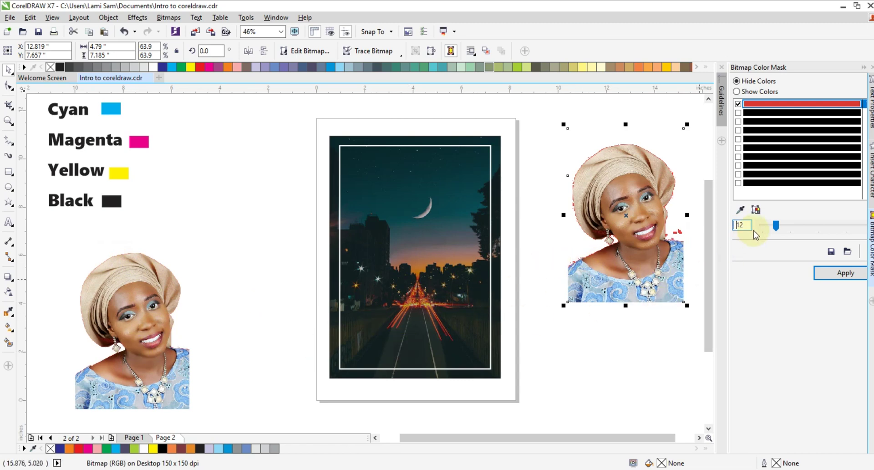
pyautogui.moveTo(776, 225); pyautogui.dragTo(778, 226)
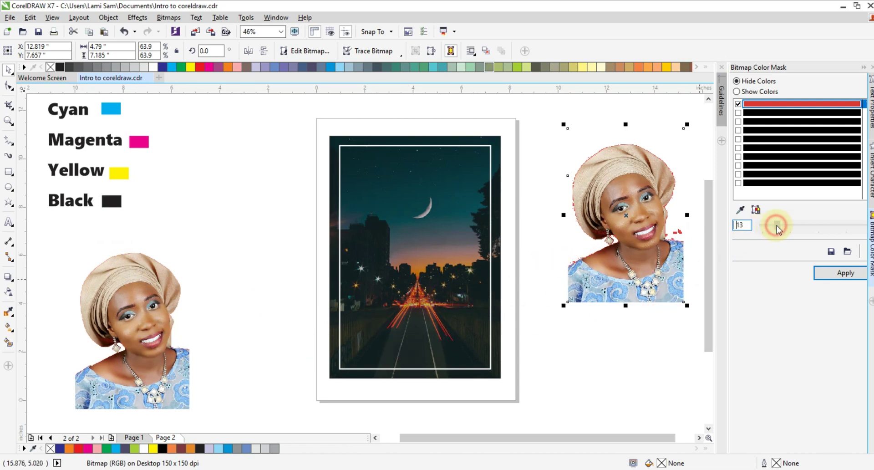
pyautogui.click(846, 273)
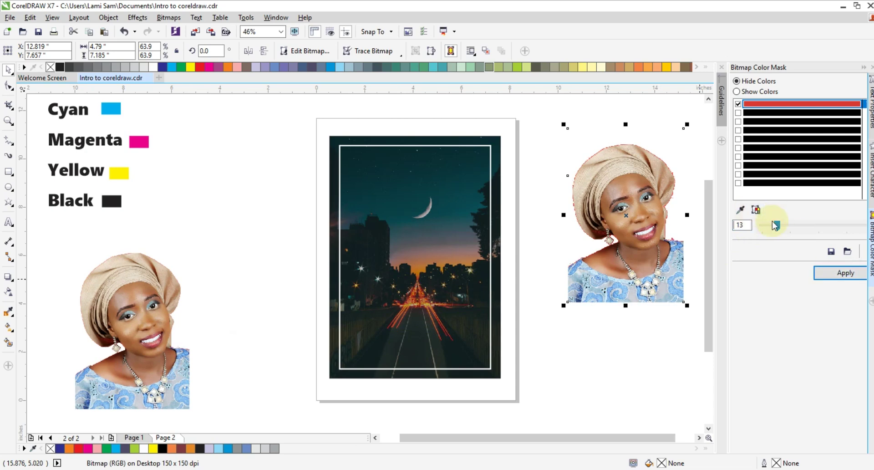
pyautogui.moveTo(778, 226); pyautogui.dragTo(779, 225)
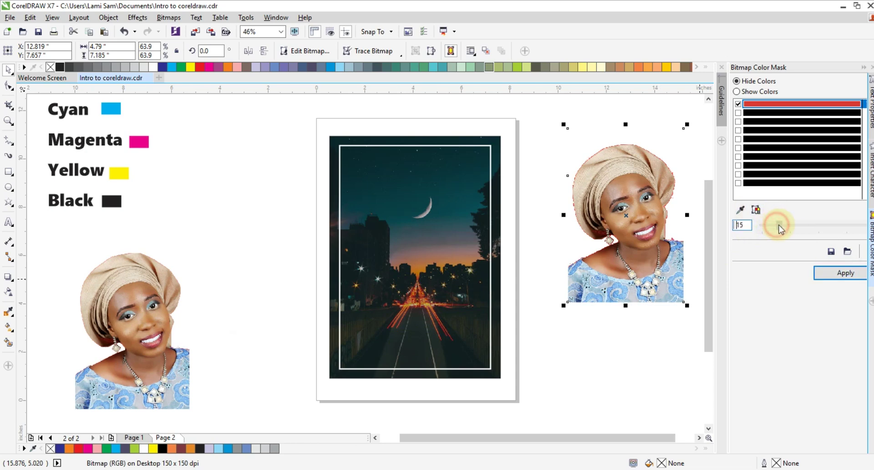
pyautogui.click(826, 275)
pyautogui.moveTo(777, 224); pyautogui.dragTo(779, 222)
pyautogui.click(819, 272)
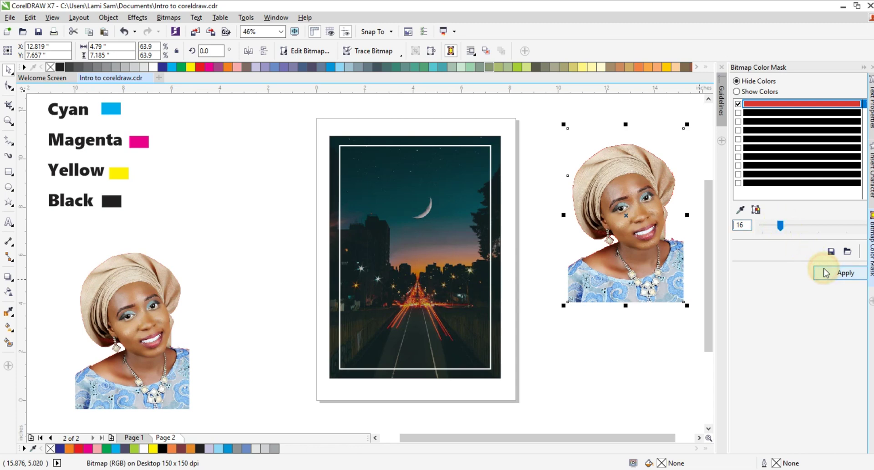
pyautogui.moveTo(777, 226); pyautogui.dragTo(782, 226)
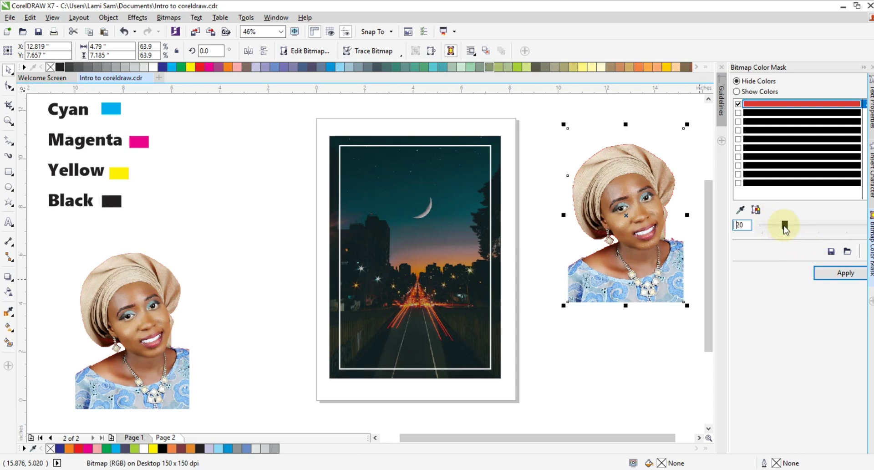
pyautogui.click(822, 273)
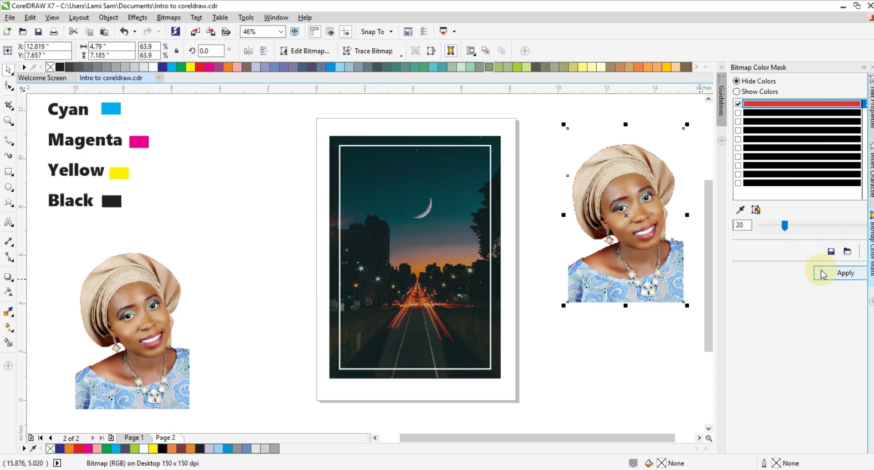
# Try stronger masking of the portrait's red background with the tolerance at 25 and at 30.
pyautogui.moveTo(785, 226); pyautogui.dragTo(792, 231)
pyautogui.click(845, 273)
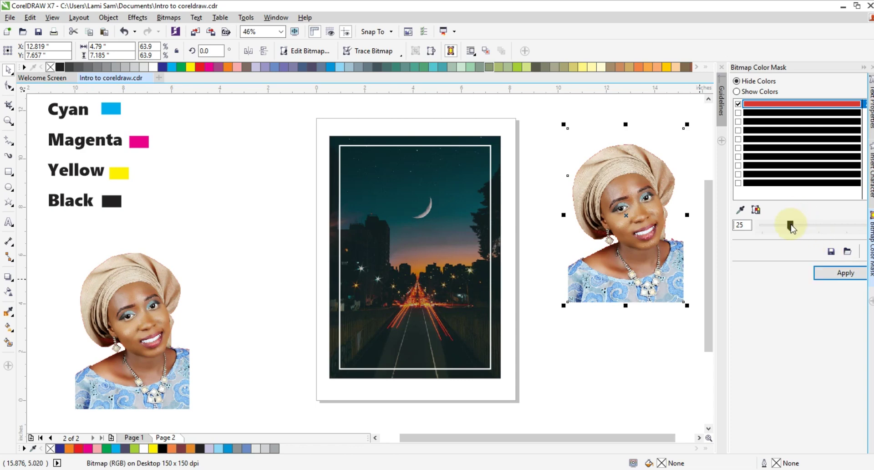
pyautogui.moveTo(791, 224); pyautogui.dragTo(792, 227)
pyautogui.click(820, 271)
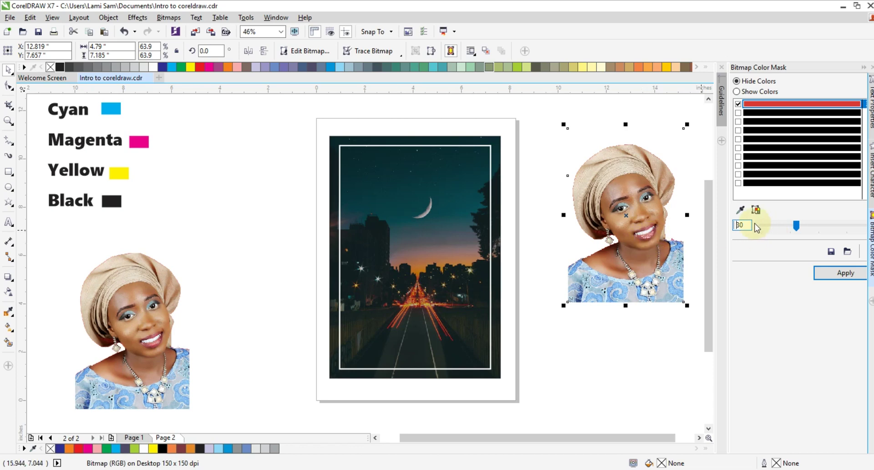
# Reduce the red mask's tolerance to 25 and further to 23, applying it to the portrait.
pyautogui.click(796, 228)
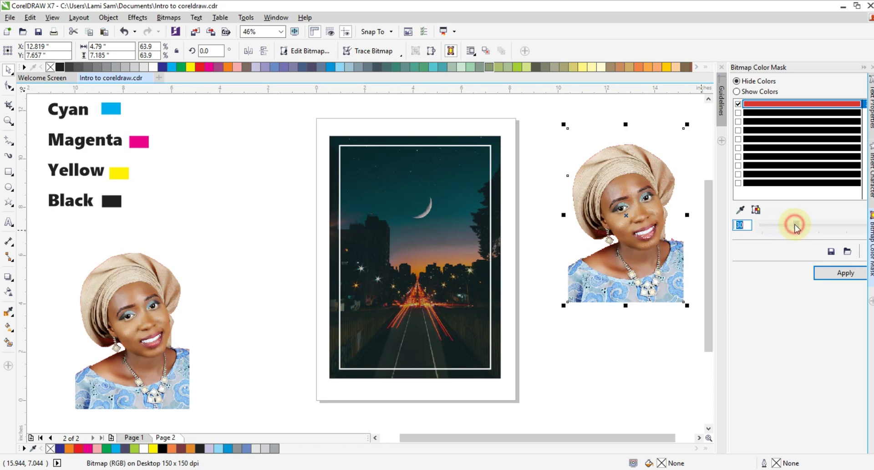
pyautogui.moveTo(795, 228); pyautogui.dragTo(790, 226)
pyautogui.click(835, 278)
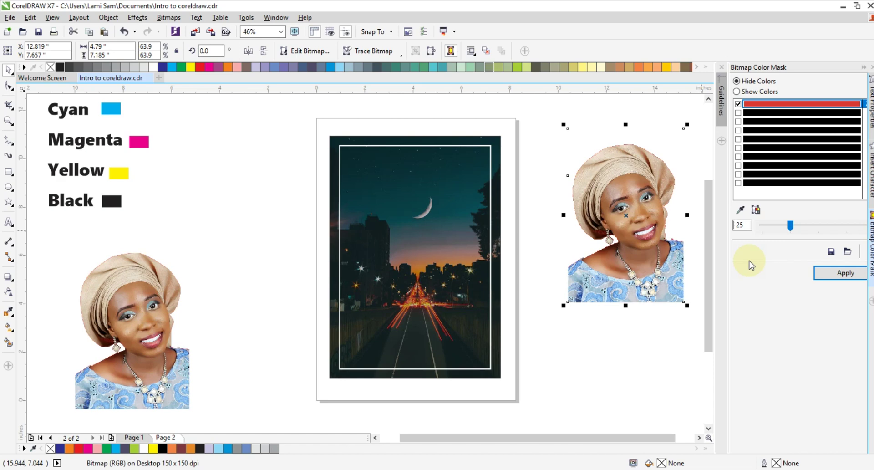
pyautogui.moveTo(790, 225); pyautogui.dragTo(789, 230)
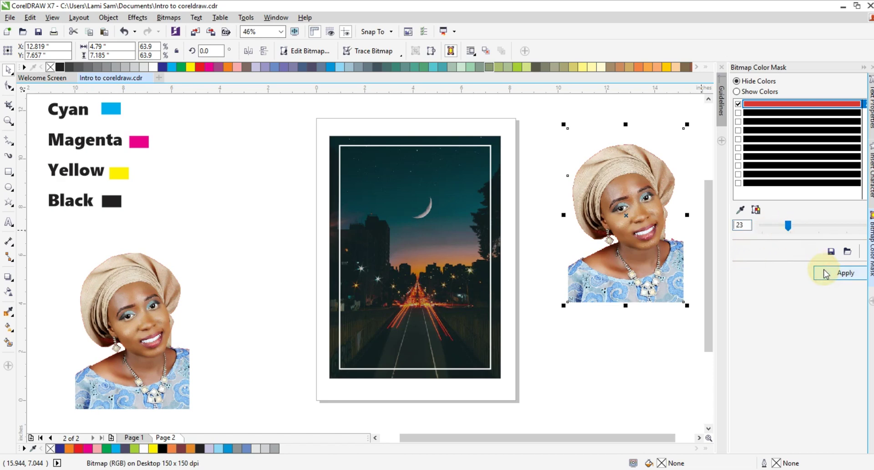
pyautogui.moveTo(787, 226); pyautogui.dragTo(789, 231)
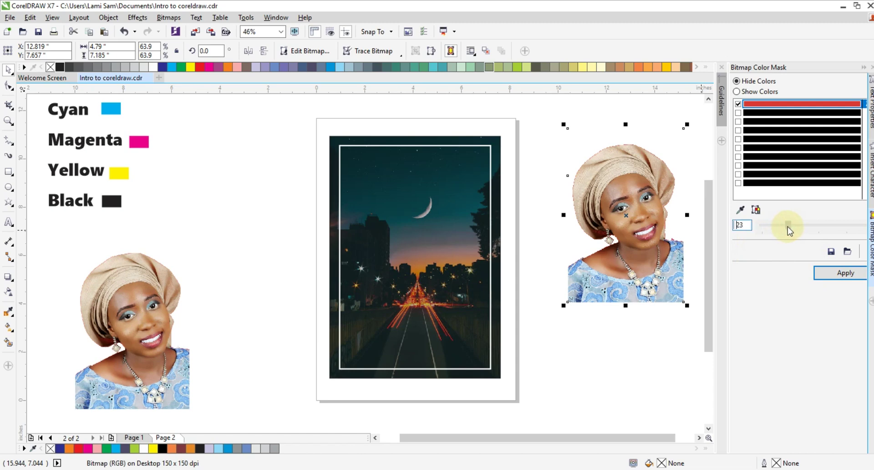
pyautogui.click(846, 273)
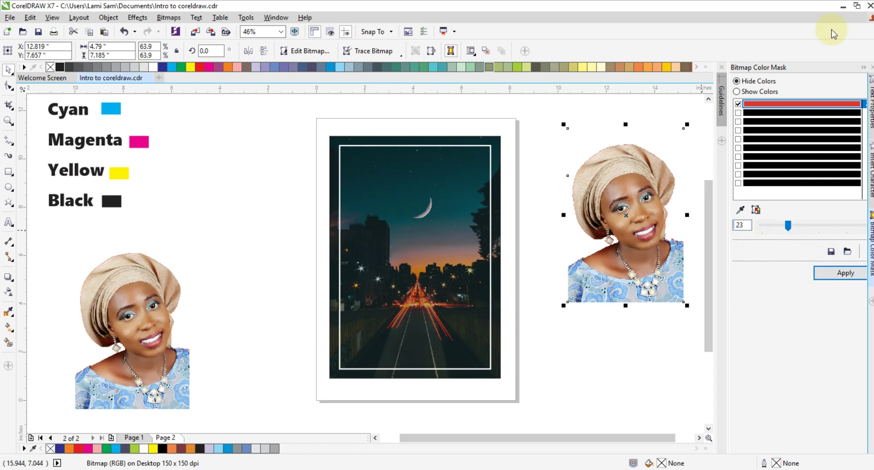
# Collapse the Bitmap Color Mask settings and inspect the masked portrait's lips and dress edge up close.
pyautogui.click(863, 72)
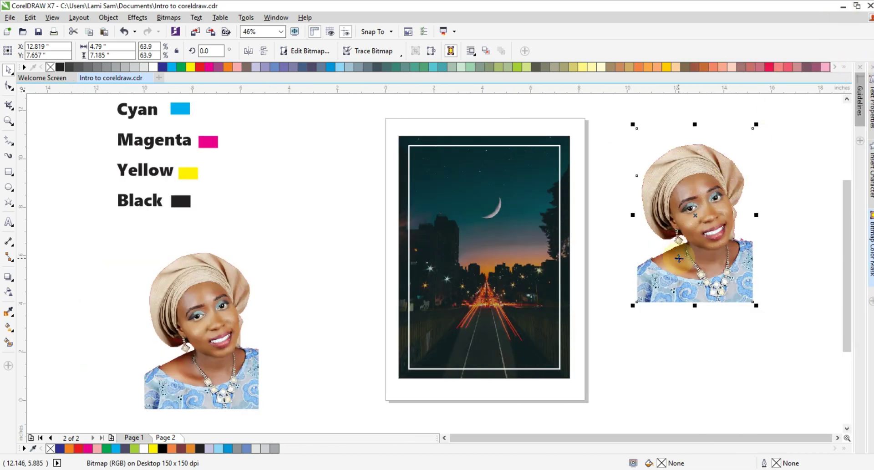
pyautogui.click(8, 120)
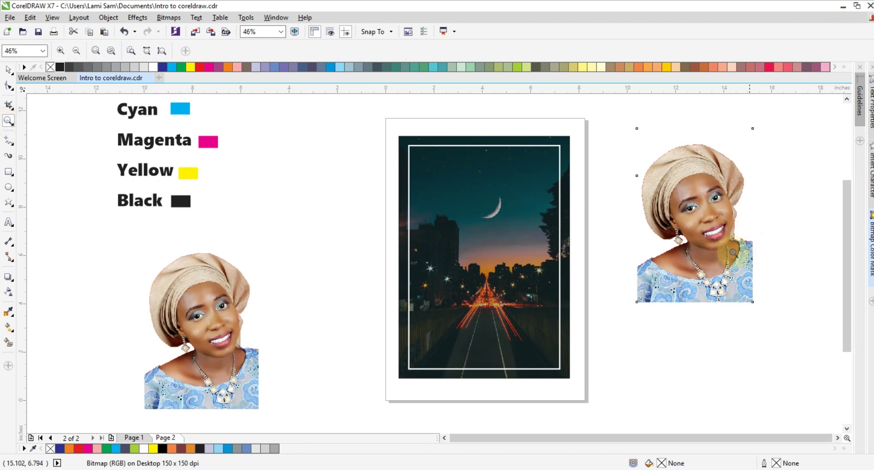
pyautogui.moveTo(703, 228); pyautogui.dragTo(740, 251)
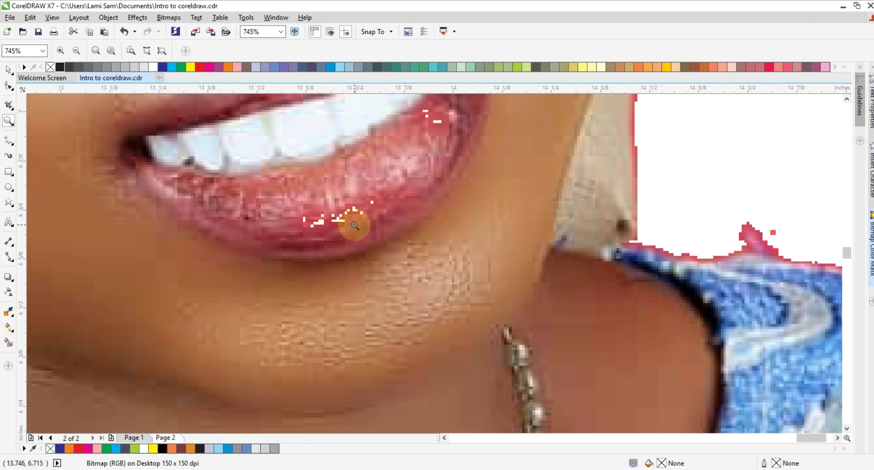
pyautogui.press('F4')
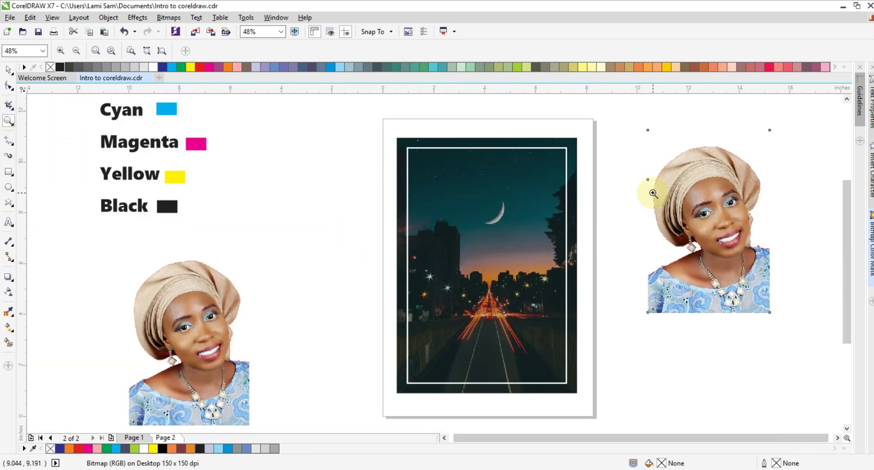
# Reopen the Bitmap Color Mask settings and apply the red mask to the portrait with a tolerance of 20.
pyautogui.click(870, 232)
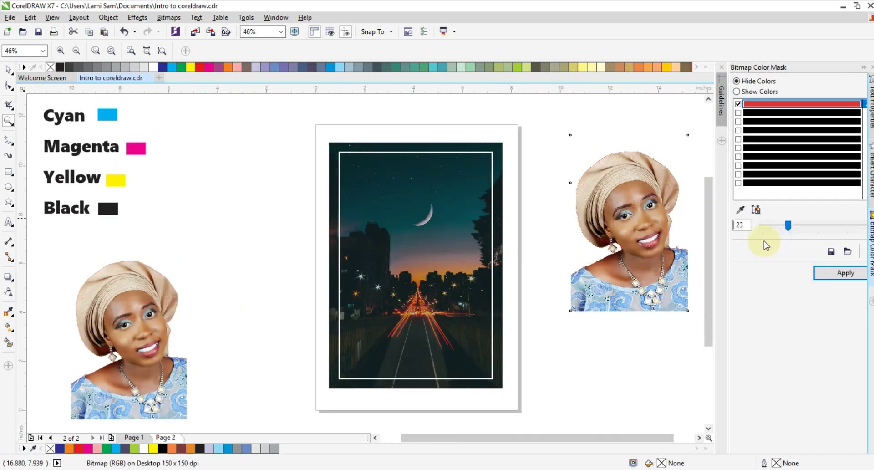
pyautogui.click(788, 225)
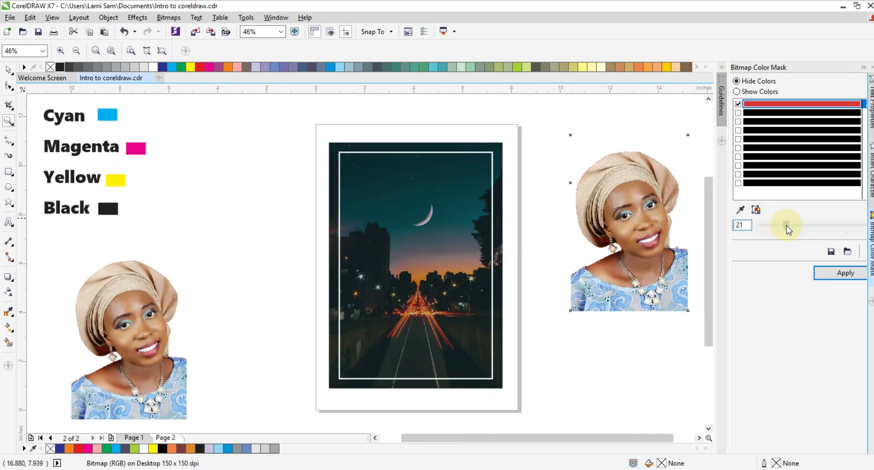
pyautogui.moveTo(786, 225); pyautogui.dragTo(786, 226)
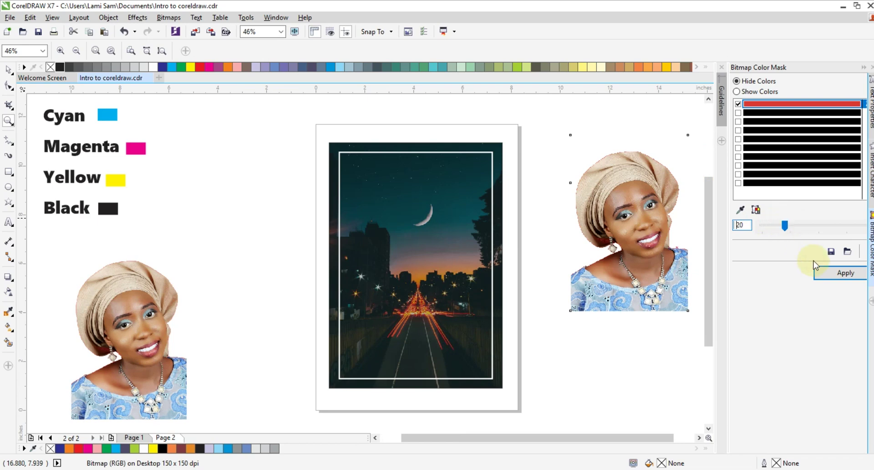
pyautogui.click(821, 275)
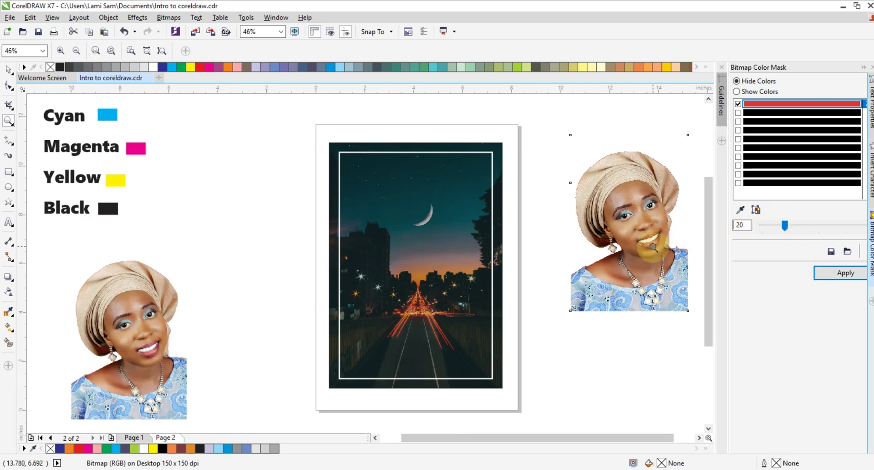
# Check the masked portrait's face and outer edges up close, and collapse the color mask settings.
pyautogui.click(634, 235)
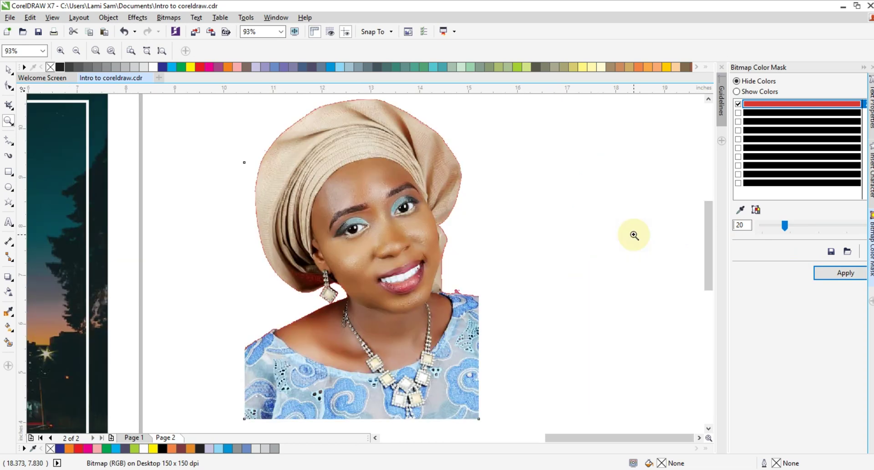
pyautogui.rightClick(634, 235)
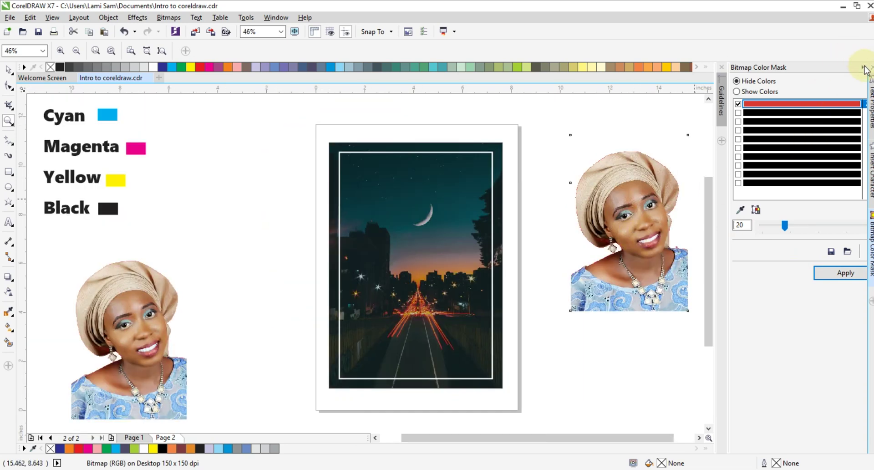
pyautogui.click(865, 68)
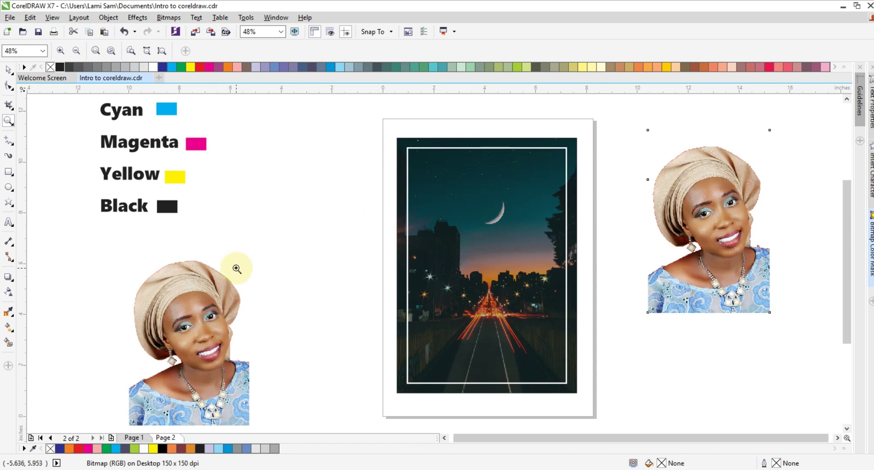
# Compare the color-masked portrait with the ready-made cut-out portrait by selecting each in turn.
pyautogui.click(8, 70)
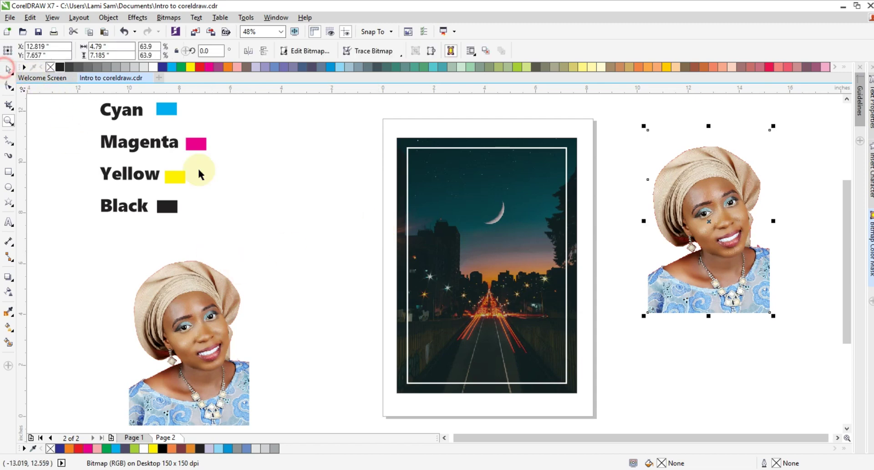
pyautogui.click(316, 248)
pyautogui.click(743, 233)
pyautogui.click(743, 231)
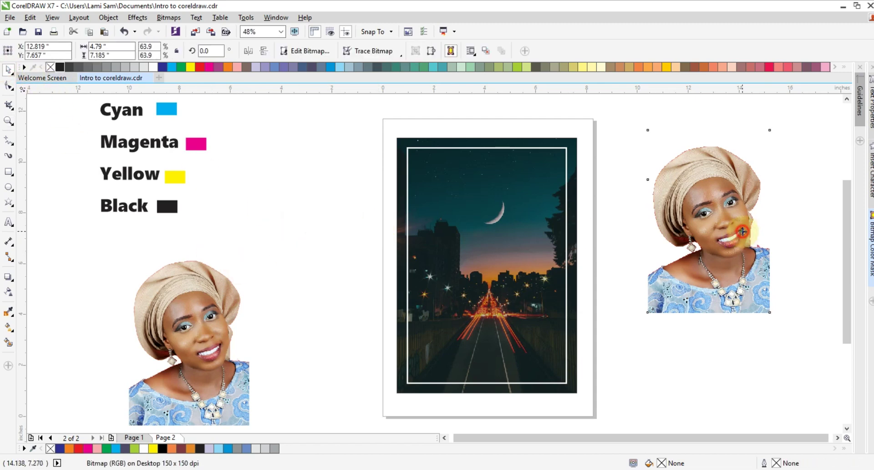
pyautogui.click(208, 263)
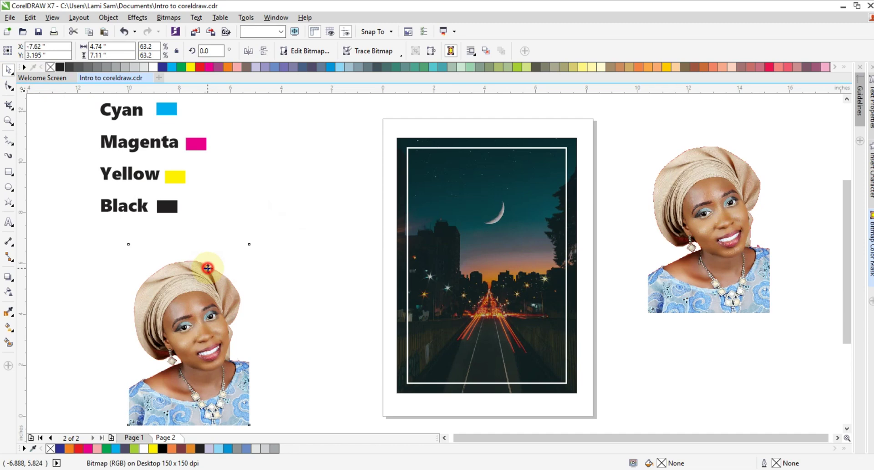
pyautogui.click(719, 182)
pyautogui.click(201, 298)
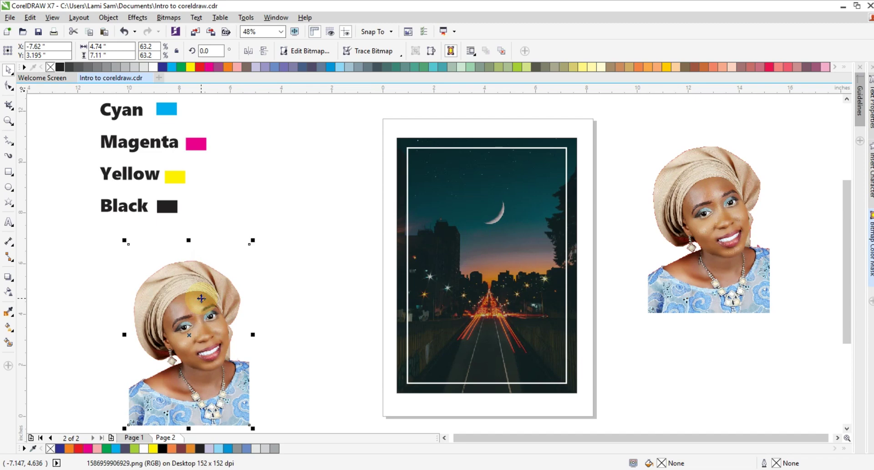
pyautogui.click(711, 239)
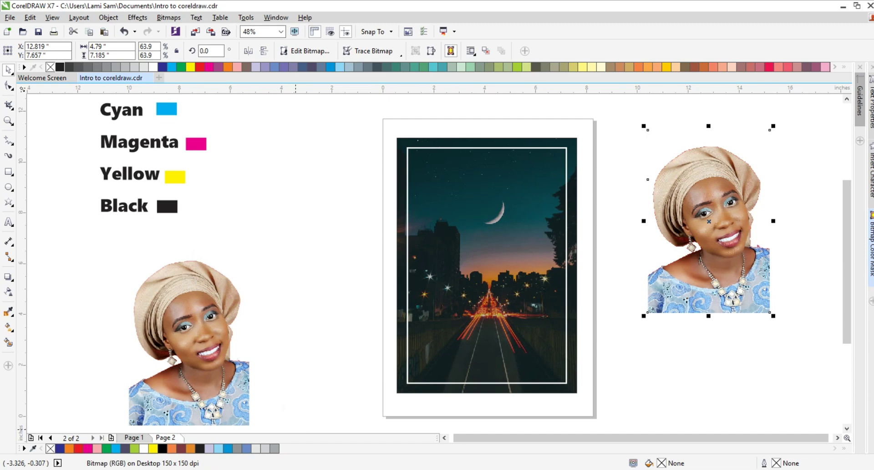
# Bring the red-background portrait from the Tutorial pictures folder into the Page 2 workspace, and put the folder window away.
pyautogui.click(273, 444)
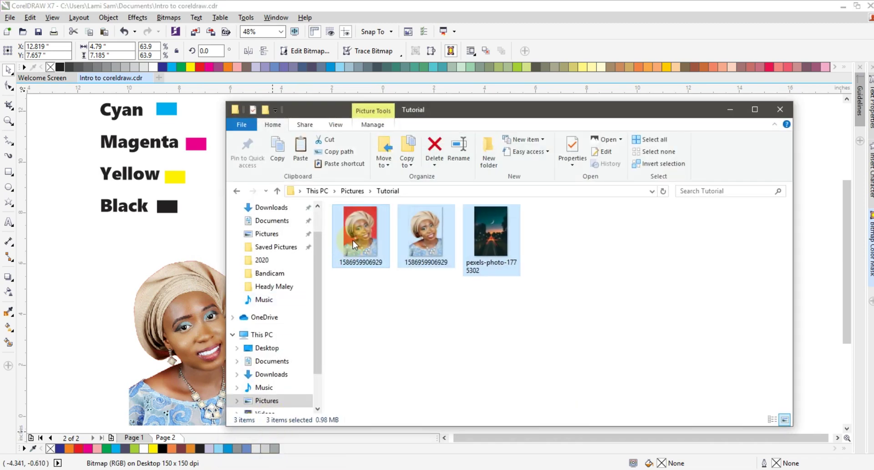
pyautogui.click(406, 331)
pyautogui.click(365, 246)
pyautogui.moveTo(372, 228); pyautogui.dragTo(190, 222)
pyautogui.click(730, 109)
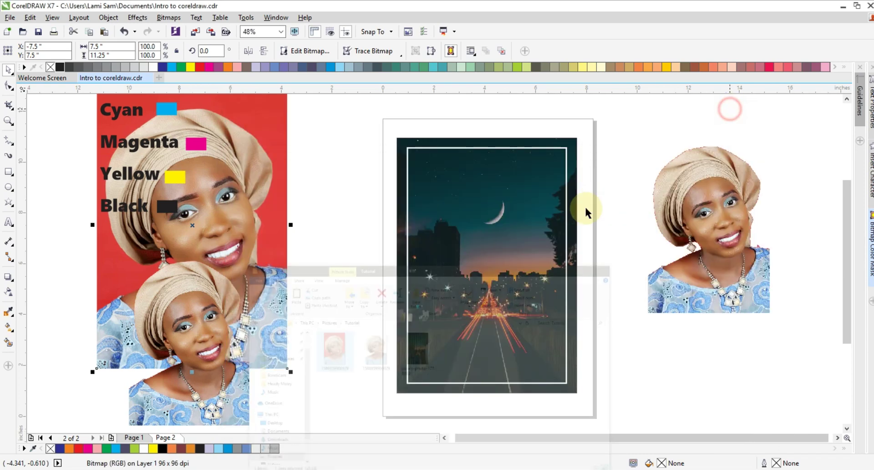
# Scale the red-background portrait to 75.6 percent and place it in the empty space just beside the poster page.
pyautogui.moveTo(260, 198); pyautogui.dragTo(342, 234)
pyautogui.moveTo(370, 129); pyautogui.dragTo(327, 196)
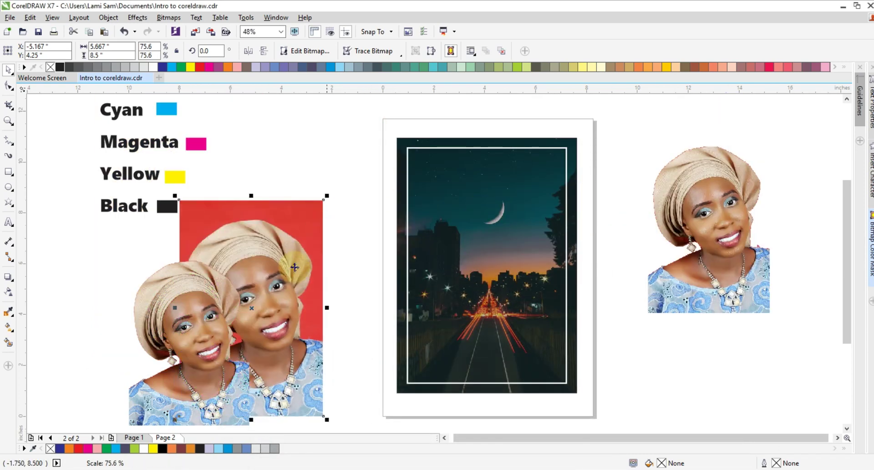
pyautogui.moveTo(295, 267); pyautogui.dragTo(351, 222)
# Move the ready-made cut-out portrait next to the color-masked one, and shift the red-background portrait slightly away from the page.
pyautogui.click(208, 326)
pyautogui.moveTo(174, 318); pyautogui.dragTo(748, 293)
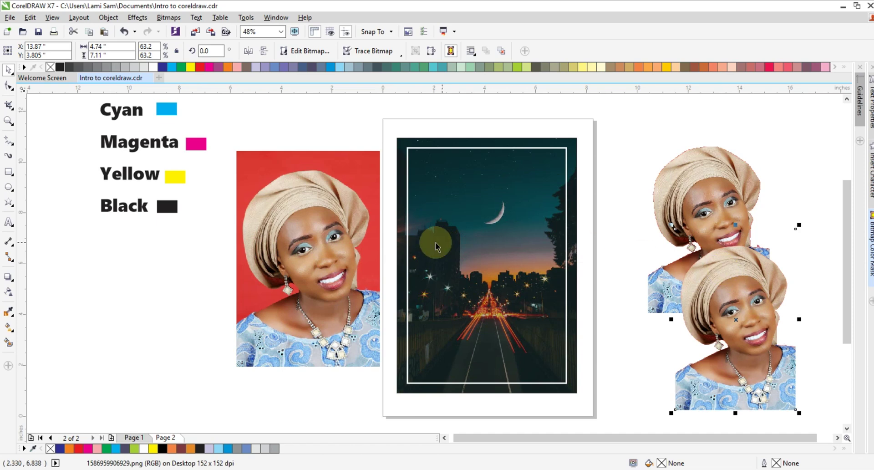
pyautogui.click(271, 166)
pyautogui.moveTo(270, 166); pyautogui.dragTo(258, 164)
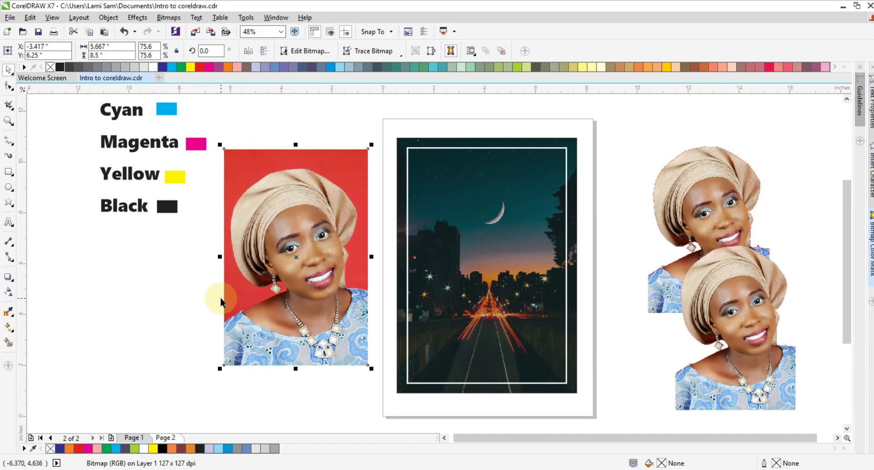
pyautogui.click(185, 296)
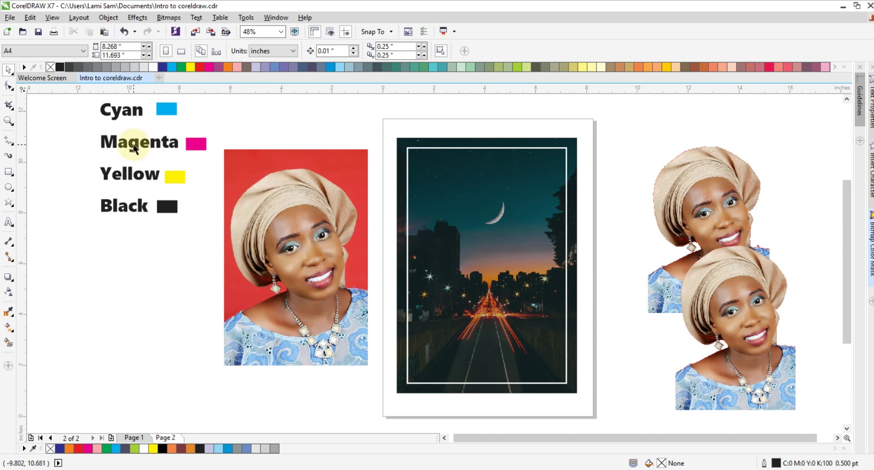
# With the Shape tool, crop the red-background portrait's top edge down to the top of the headwrap.
pyautogui.click(242, 168)
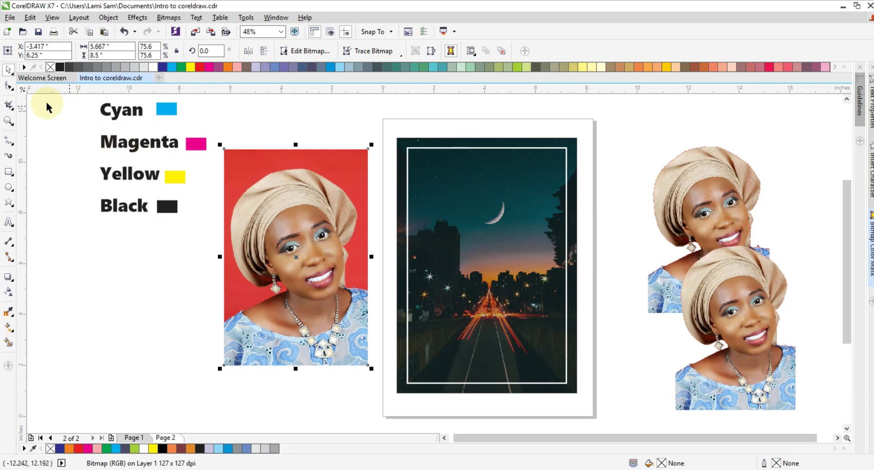
pyautogui.click(7, 88)
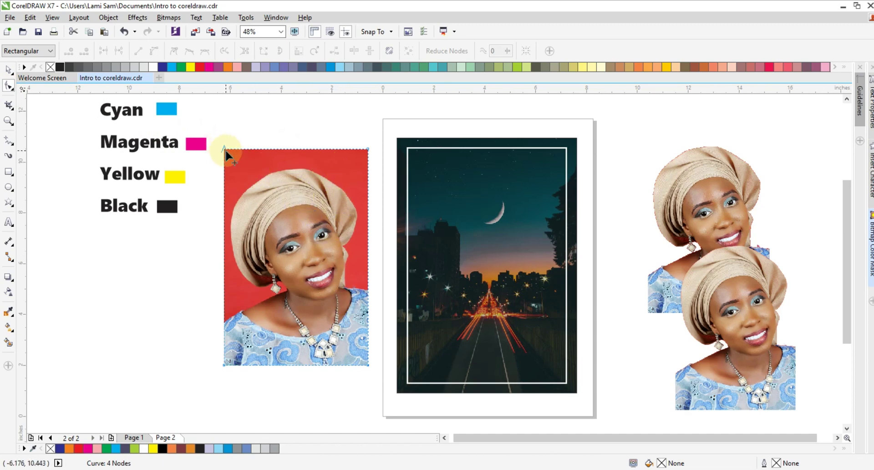
pyautogui.moveTo(214, 137); pyautogui.dragTo(368, 171)
pyautogui.moveTo(368, 169); pyautogui.dragTo(368, 168)
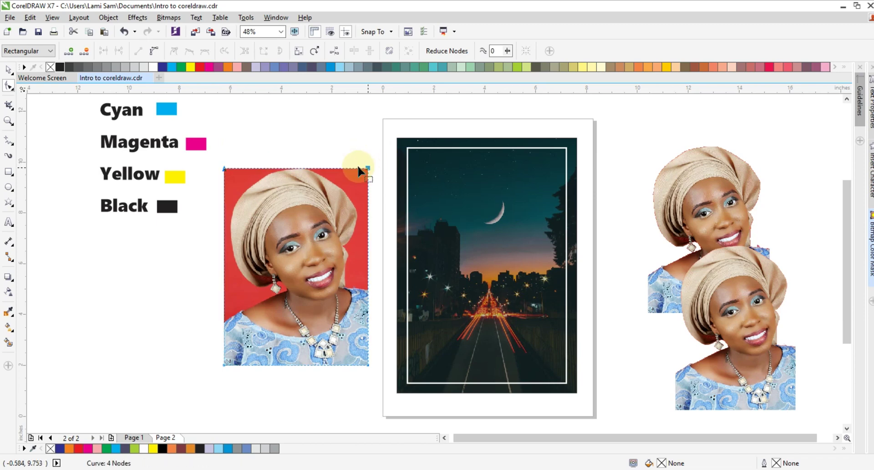
# Add a node on the portrait's top edge and one on its right edge, and delete the upper-right corner node.
pyautogui.click(304, 169)
pyautogui.doubleClick(305, 169)
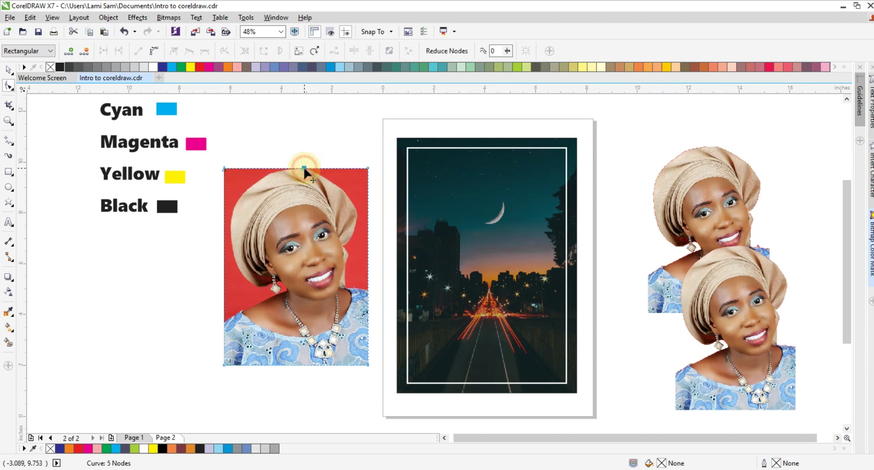
pyautogui.doubleClick(368, 200)
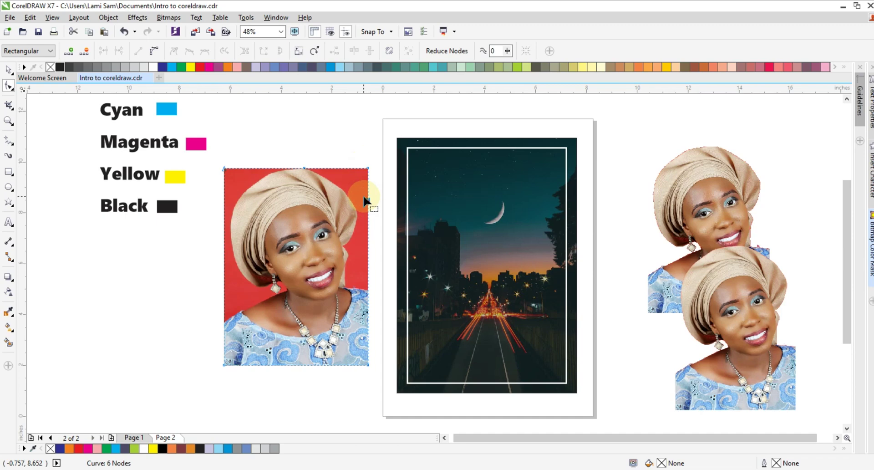
pyautogui.click(368, 168)
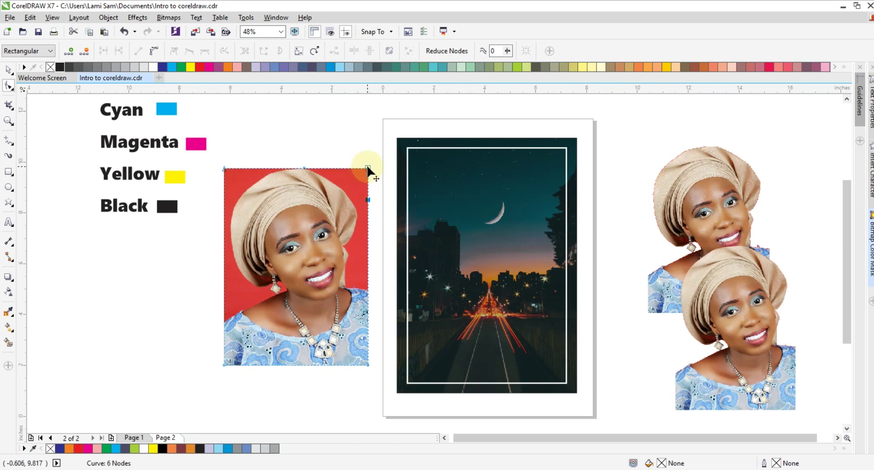
pyautogui.doubleClick(368, 168)
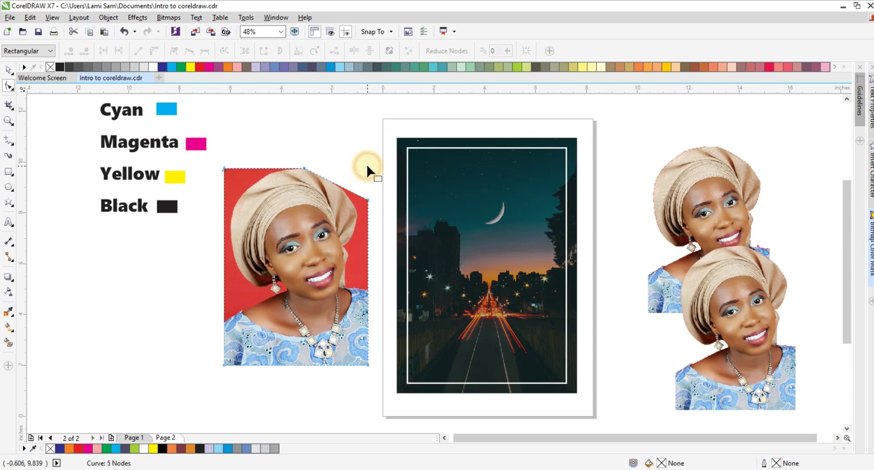
# Add two nodes along the diagonal upper-right crop edge and pull the lower one in to the headwrap.
pyautogui.click(333, 182)
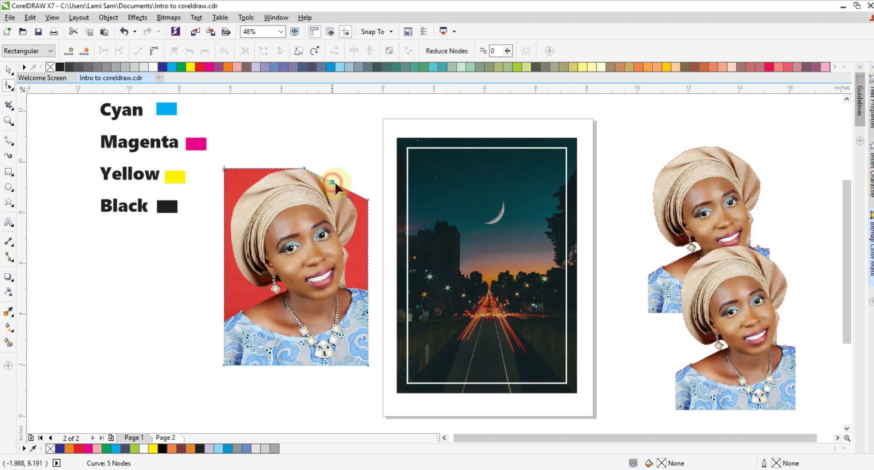
pyautogui.doubleClick(333, 182)
pyautogui.doubleClick(351, 193)
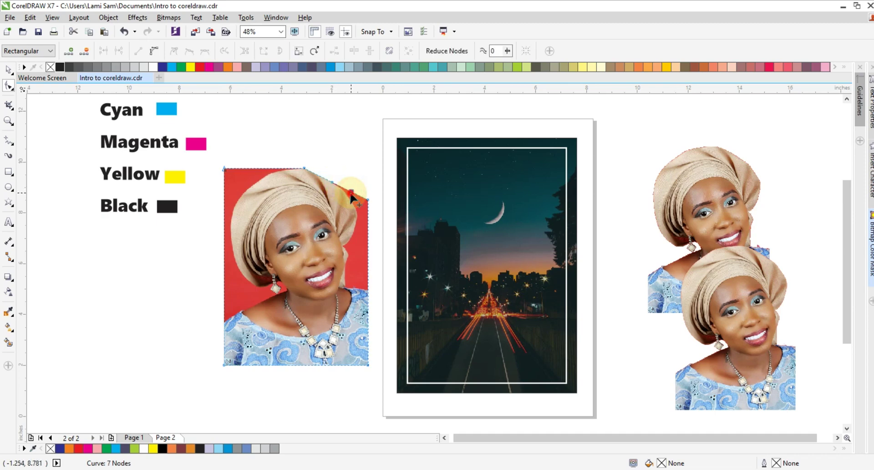
pyautogui.moveTo(348, 196); pyautogui.dragTo(345, 197)
# Add a node at the right shoulder, delete the upper right-edge node, and add a node beside the headwrap's right side.
pyautogui.click(368, 290)
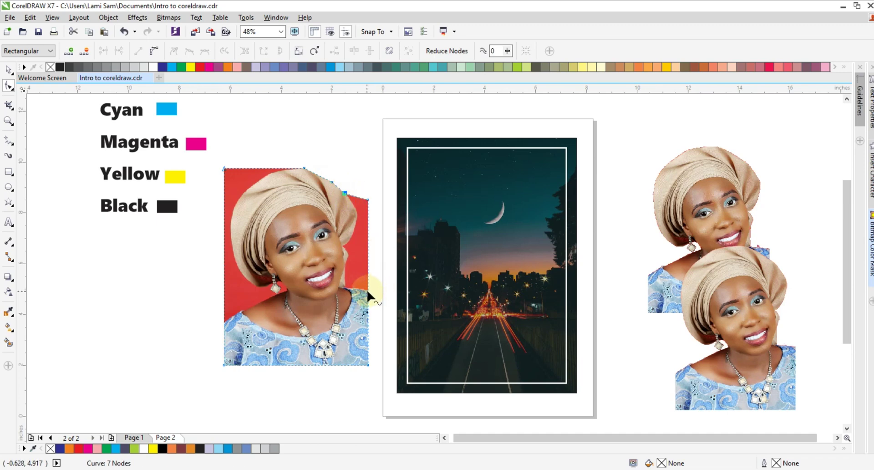
pyautogui.doubleClick(369, 200)
pyautogui.doubleClick(368, 200)
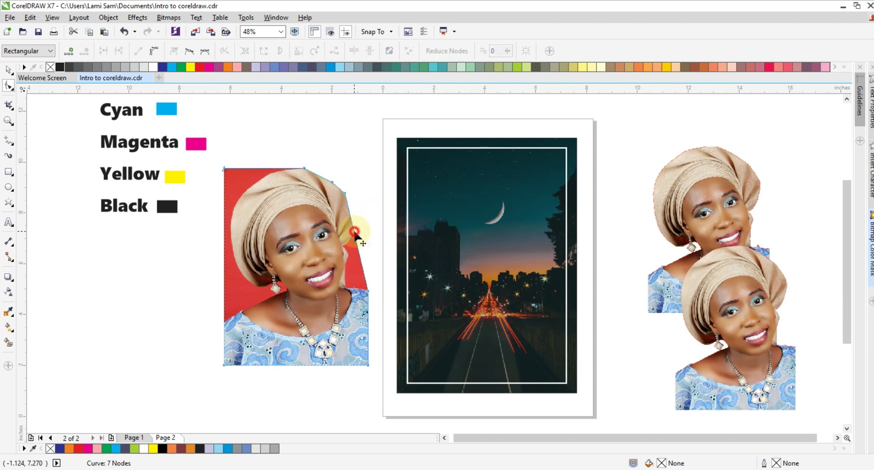
pyautogui.doubleClick(353, 230)
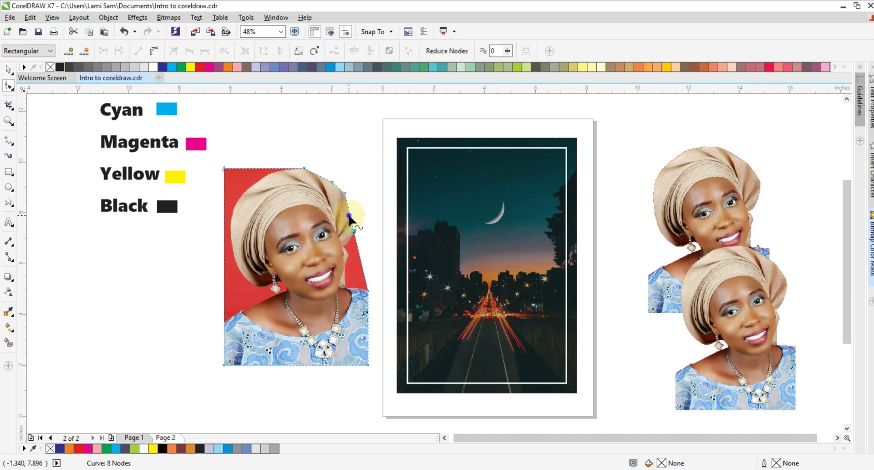
# Convert the crop segment at the headwrap's right side to a curve and bend it around the headwrap.
pyautogui.rightClick(349, 217)
pyautogui.click(388, 325)
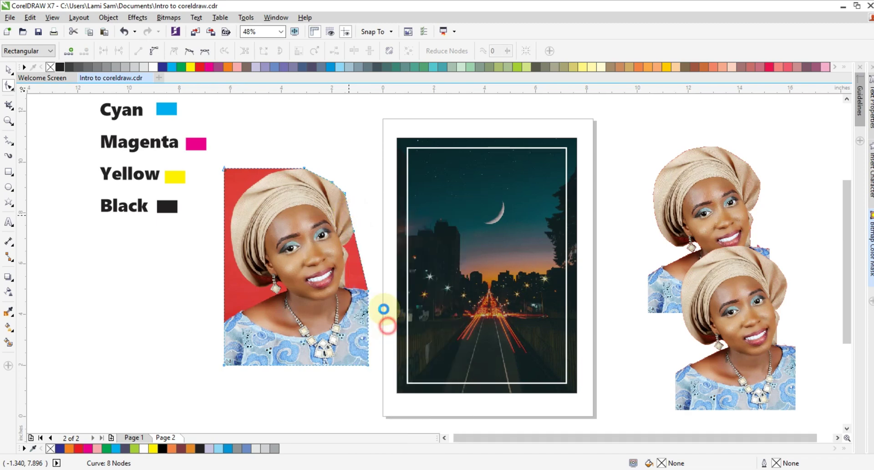
pyautogui.moveTo(351, 211)
pyautogui.mouseDown()
pyautogui.moveTo(359, 216)
pyautogui.moveTo(361, 207)
pyautogui.moveTo(341, 213)
pyautogui.mouseUp()
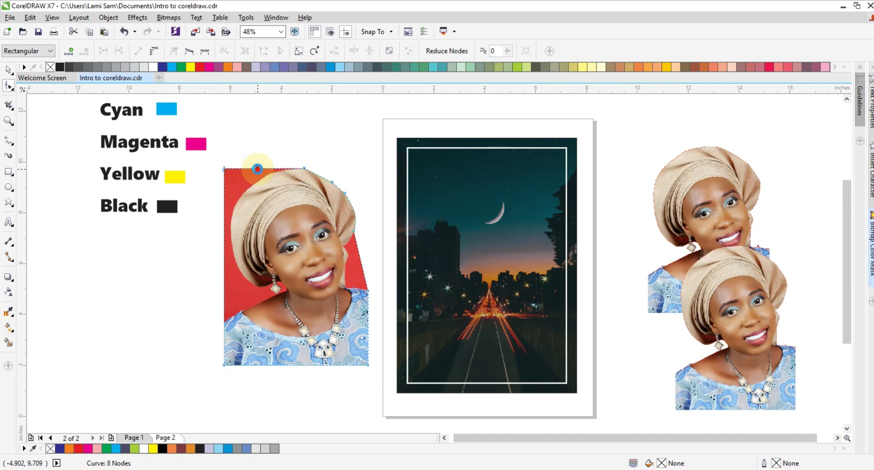
# Pull the portrait's upper-left corner node in to the headwrap with a new left-edge node, and remove the extra top-edge node.
pyautogui.moveTo(256, 168); pyautogui.dragTo(262, 173)
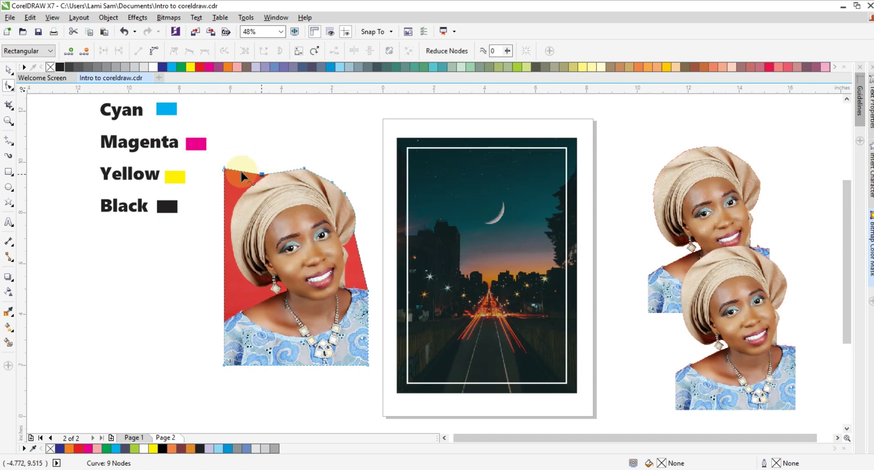
pyautogui.doubleClick(224, 205)
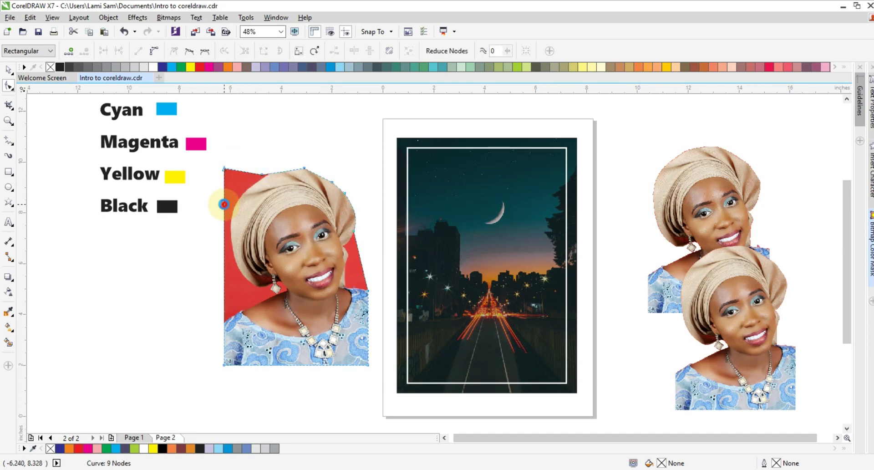
pyautogui.moveTo(224, 168); pyautogui.dragTo(242, 200)
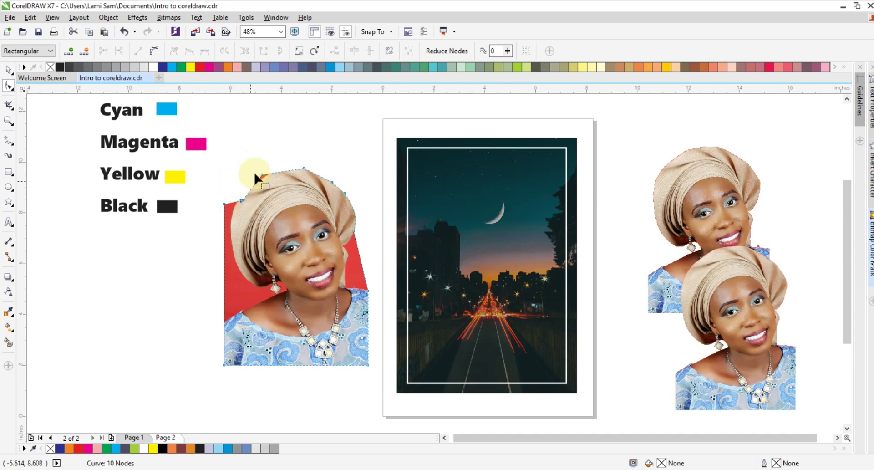
pyautogui.click(261, 174)
pyautogui.press('Delete')
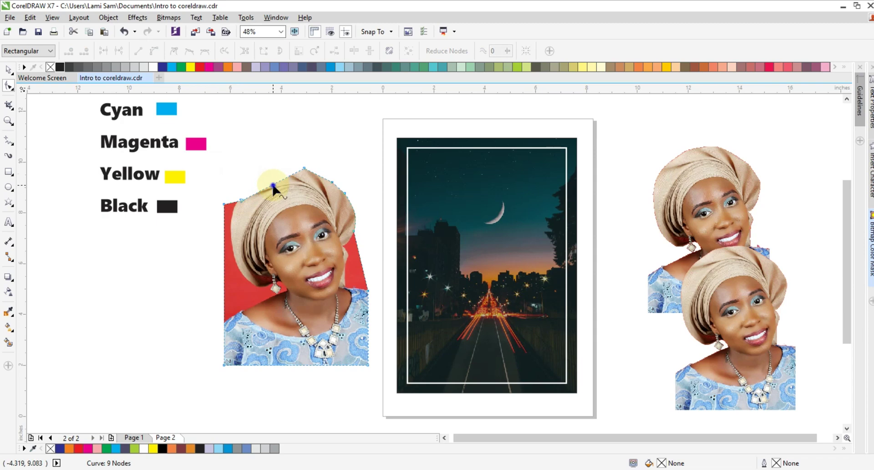
# Curve the upper-left crop segment around the headwrap and move the upper left-edge node in toward it.
pyautogui.rightClick(273, 187)
pyautogui.click(306, 294)
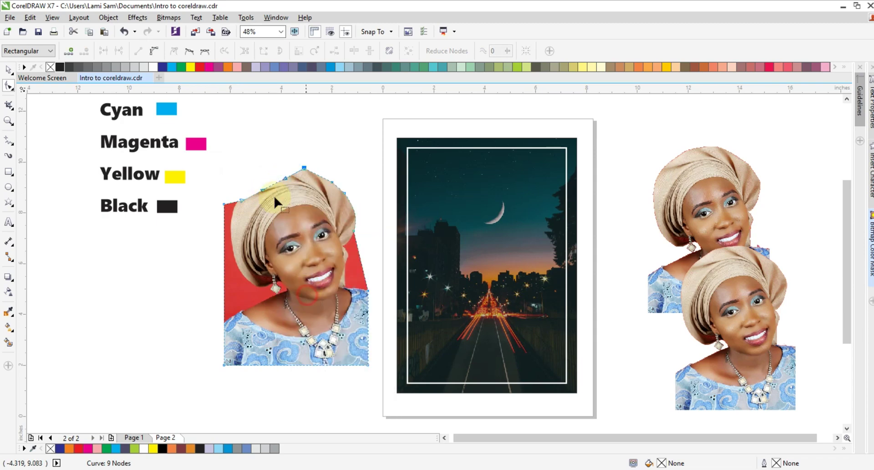
pyautogui.click(276, 181)
pyautogui.moveTo(275, 186)
pyautogui.mouseDown()
pyautogui.moveTo(266, 172)
pyautogui.moveTo(275, 172)
pyautogui.mouseUp()
pyautogui.moveTo(224, 204); pyautogui.dragTo(230, 207)
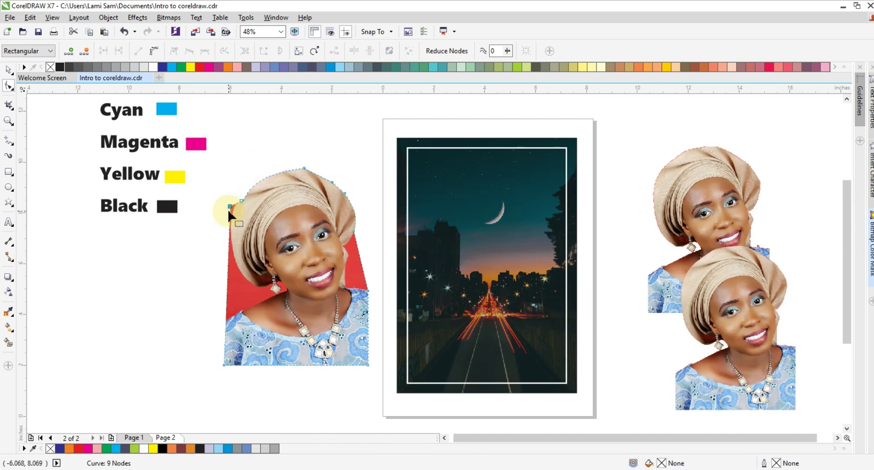
# Add nodes at the left shoulder and lower headwrap, delete the upper left-edge node, and curve the segment around the headwrap.
pyautogui.doubleClick(224, 319)
pyautogui.doubleClick(230, 206)
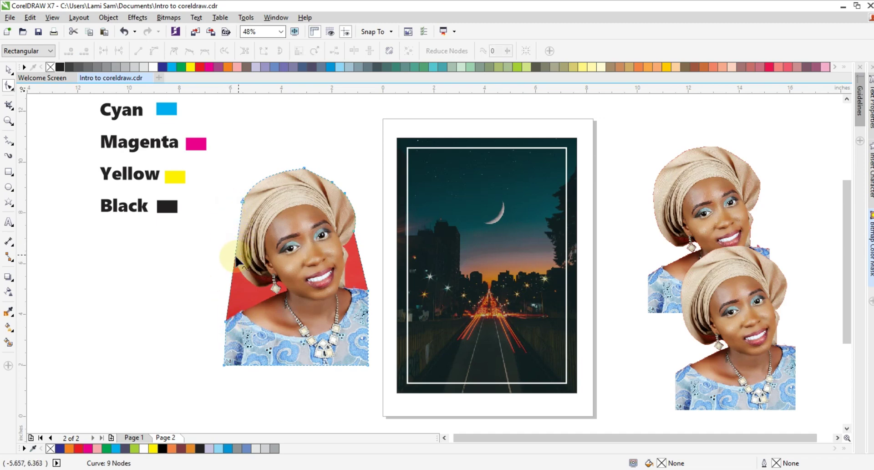
pyautogui.doubleClick(238, 233)
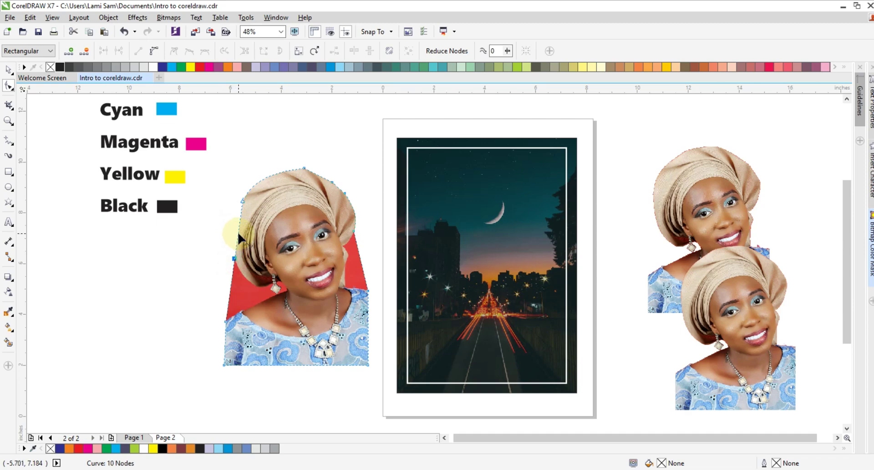
pyautogui.rightClick(238, 231)
pyautogui.click(273, 326)
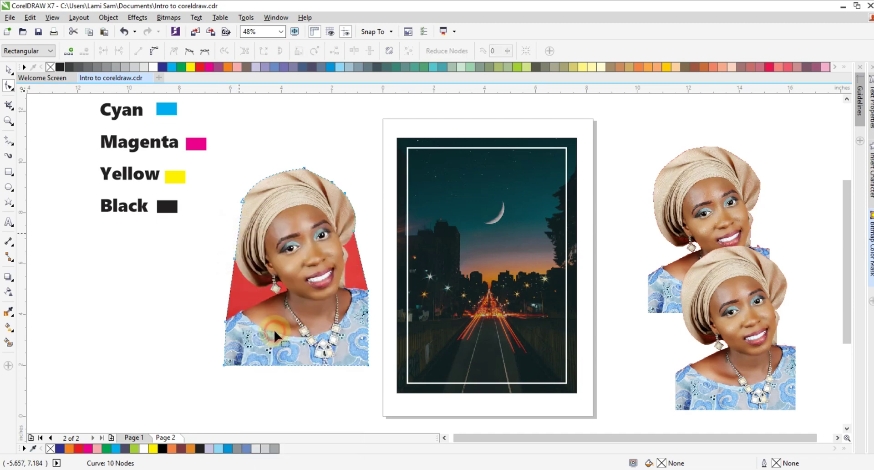
pyautogui.moveTo(243, 225); pyautogui.dragTo(227, 230)
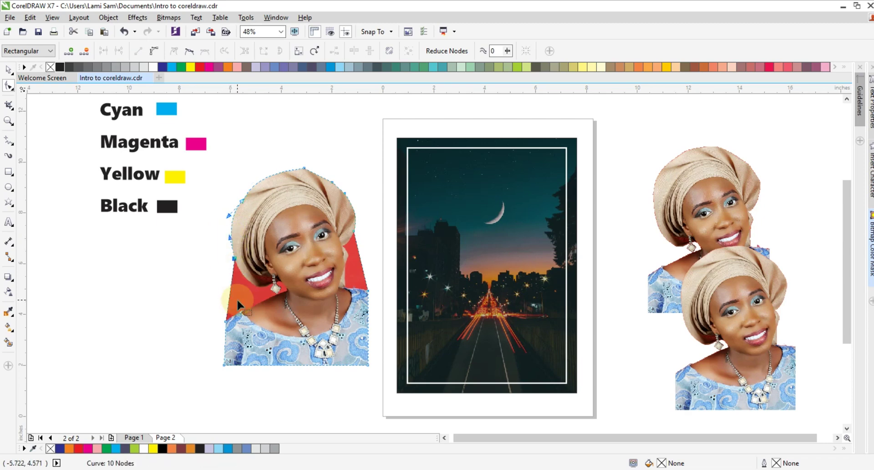
# Move the node-cropped portrait farther from the poster page, under the color labels, and scale it down to 30.7 percent.
pyautogui.click(8, 70)
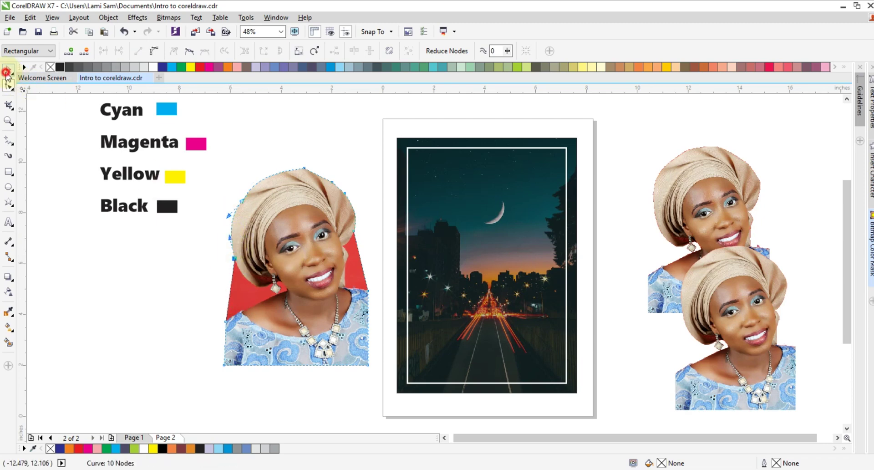
pyautogui.click(75, 206)
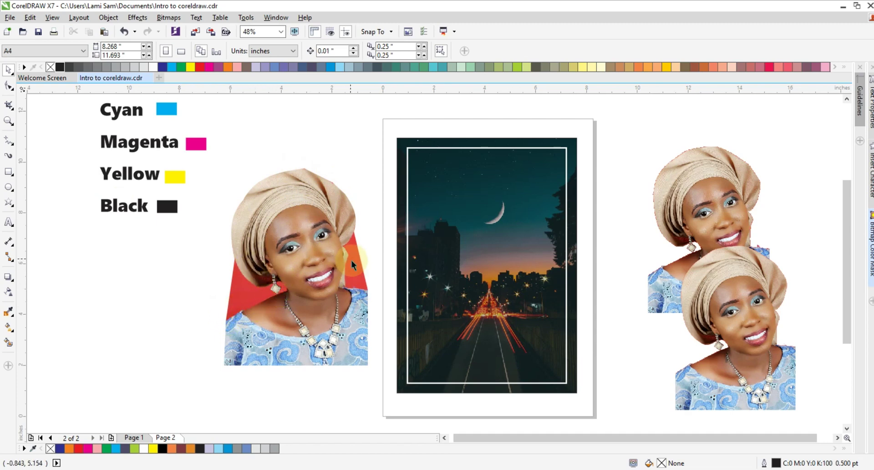
pyautogui.click(314, 263)
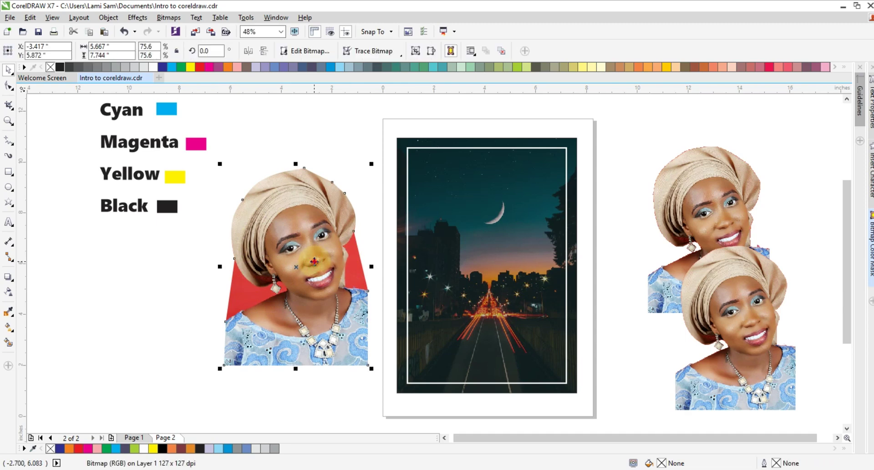
pyautogui.moveTo(315, 263); pyautogui.dragTo(242, 283)
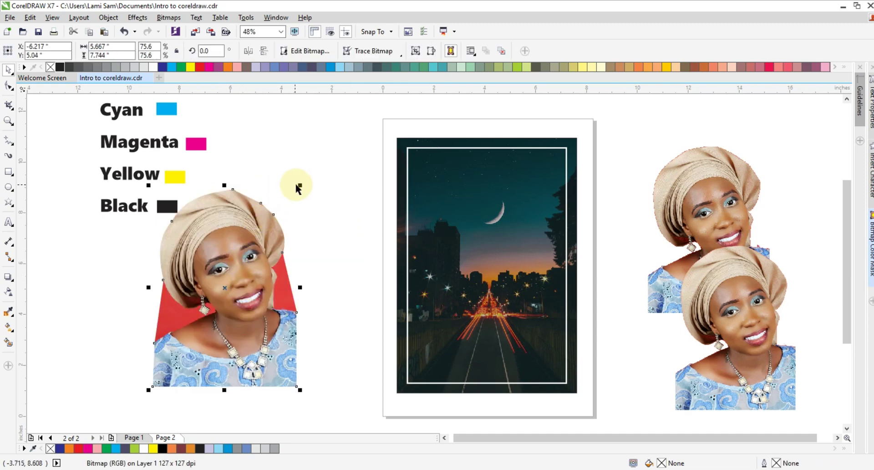
pyautogui.moveTo(300, 185); pyautogui.dragTo(217, 250)
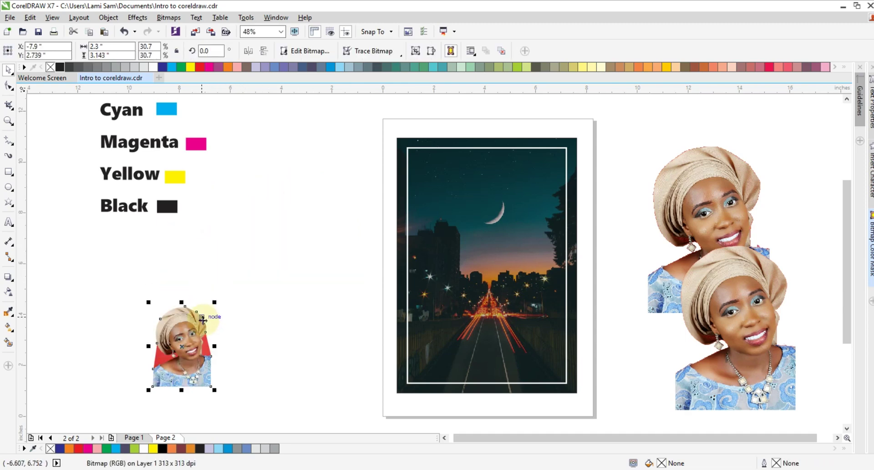
# Move the small node-cropped portrait up, closer beneath the color labels.
pyautogui.moveTo(197, 329); pyautogui.dragTo(179, 288)
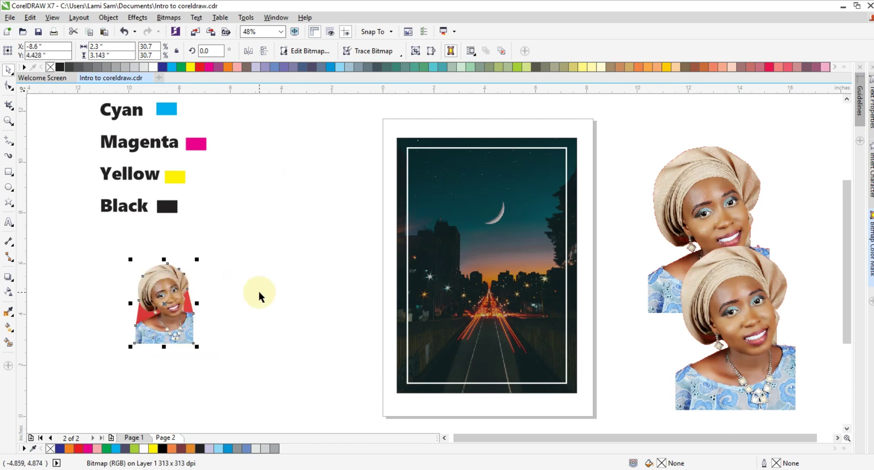
pyautogui.click(258, 291)
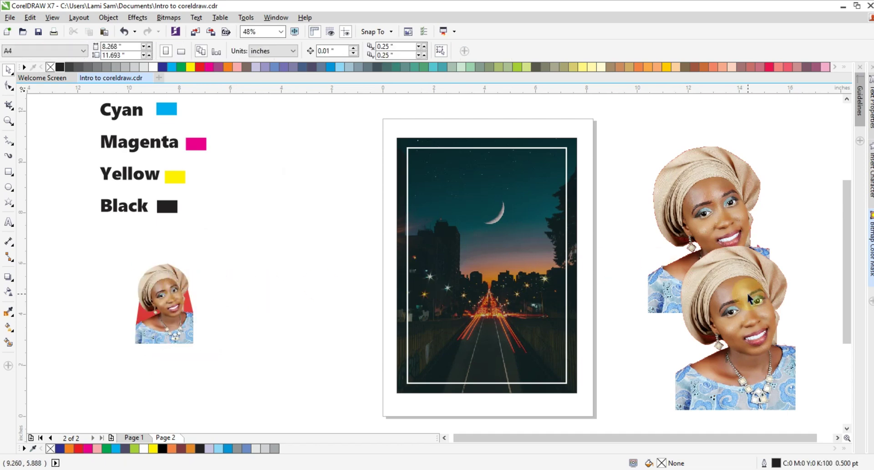
# Move the front large color-masked portrait onto the poster's lower-right corner and scale it down to 40 percent.
pyautogui.moveTo(747, 293); pyautogui.dragTo(566, 310)
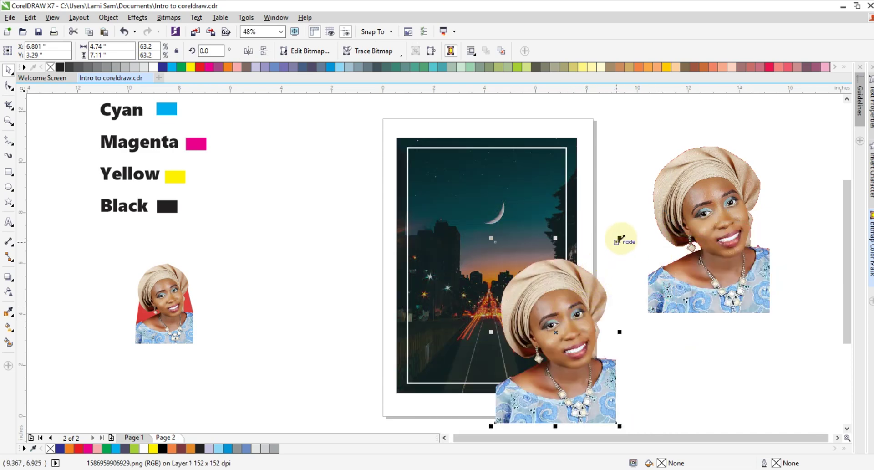
pyautogui.moveTo(620, 237); pyautogui.dragTo(587, 286)
pyautogui.moveTo(557, 361); pyautogui.dragTo(563, 342)
pyautogui.moveTo(595, 263); pyautogui.dragTo(588, 290)
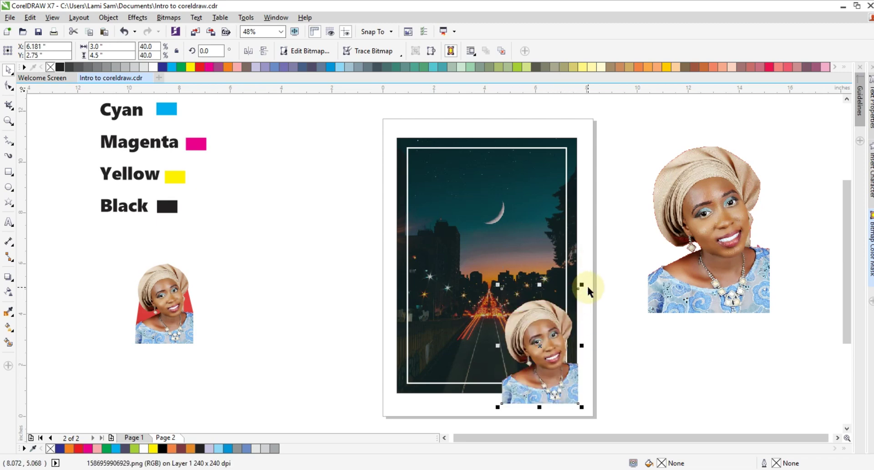
# Nudge the portrait up to a Y position of 2.99 inches so it sits near the poster's bottom edge.
pyautogui.press('Up')
pyautogui.press('Up')
pyautogui.press('Up')
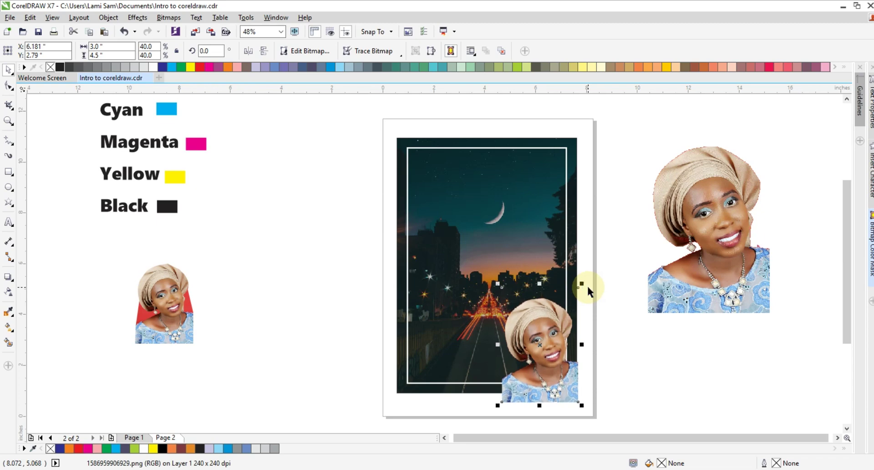
pyautogui.press('Up')
pyautogui.press('Up')
pyautogui.press('Up')
pyautogui.press('Up')
pyautogui.press('Up')
pyautogui.press('Up')
pyautogui.press('Up')
pyautogui.press('Up')
pyautogui.press('Up')
pyautogui.press('Up')
pyautogui.press('Up')
pyautogui.press('Up')
pyautogui.press('Up')
pyautogui.press('Up')
pyautogui.press('Up')
pyautogui.press('Up')
pyautogui.press('Up')
pyautogui.press('Up')
pyautogui.press('Up')
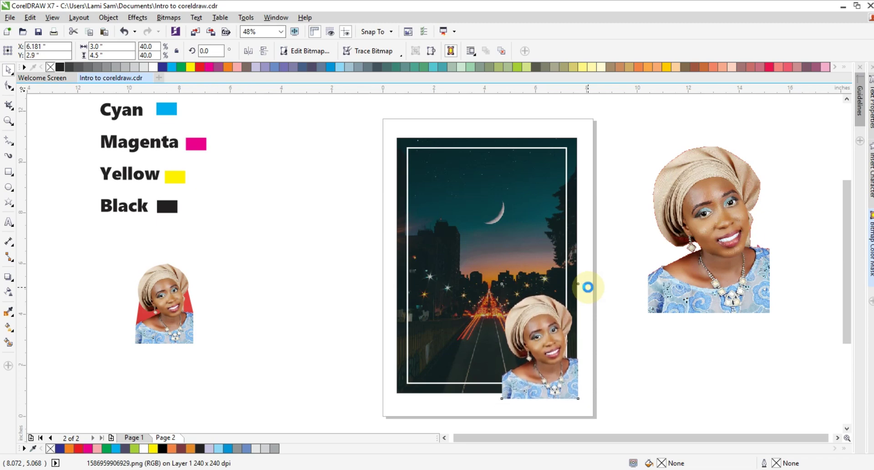
pyautogui.click(422, 302)
pyautogui.click(400, 299)
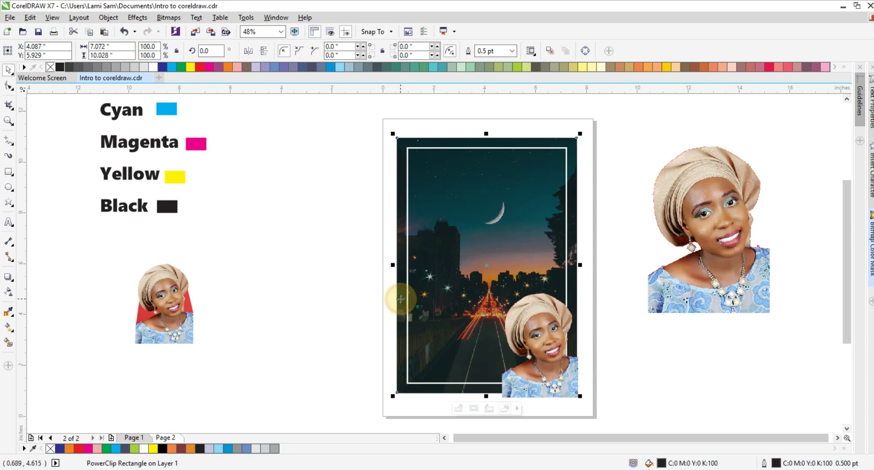
pyautogui.click(311, 334)
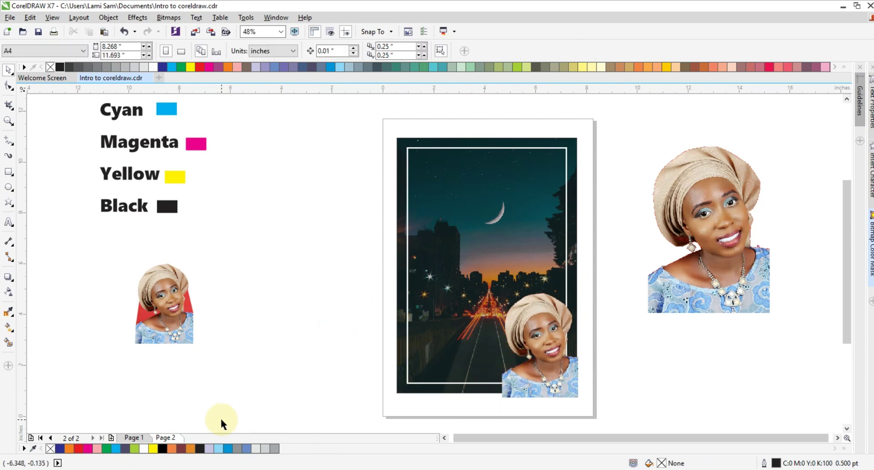
# Check the portrait's look on the finished quote poster on Page 1 and return to Page 2.
pyautogui.press('pageup')
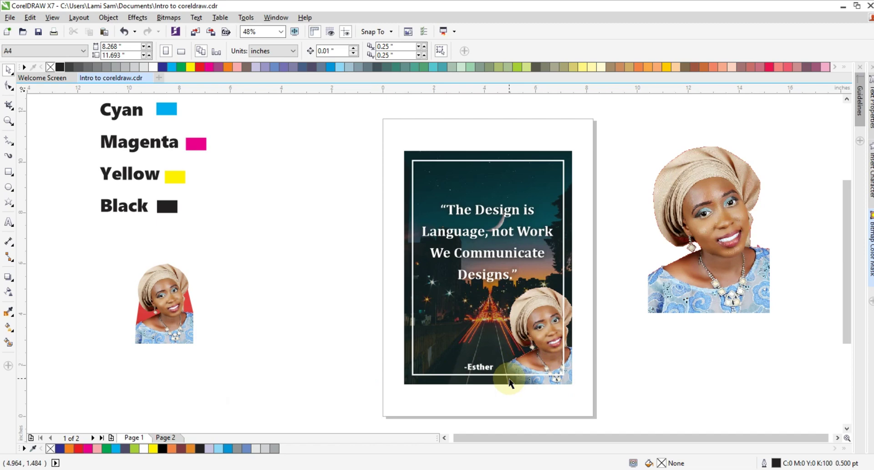
pyautogui.click(165, 438)
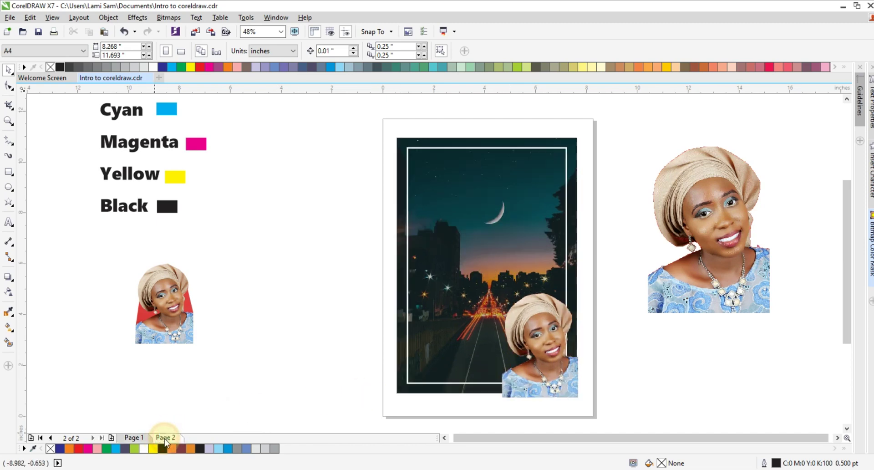
# Apply a fountain transparency to the portrait on the poster.
pyautogui.click(540, 380)
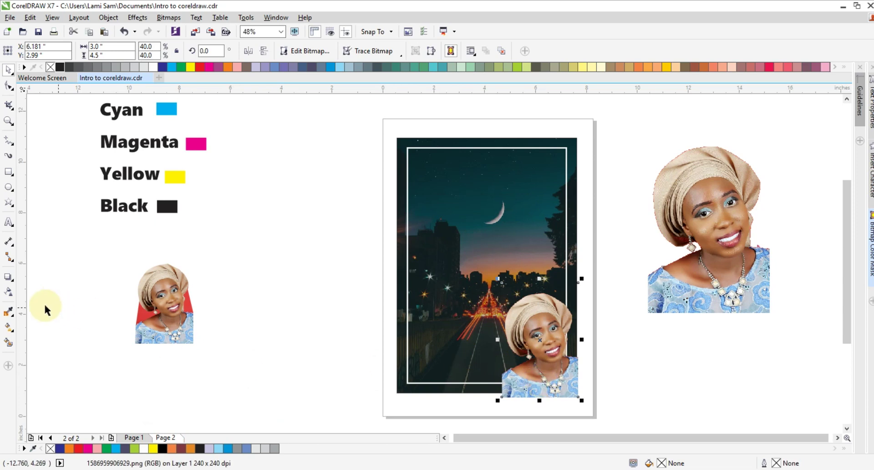
pyautogui.click(9, 293)
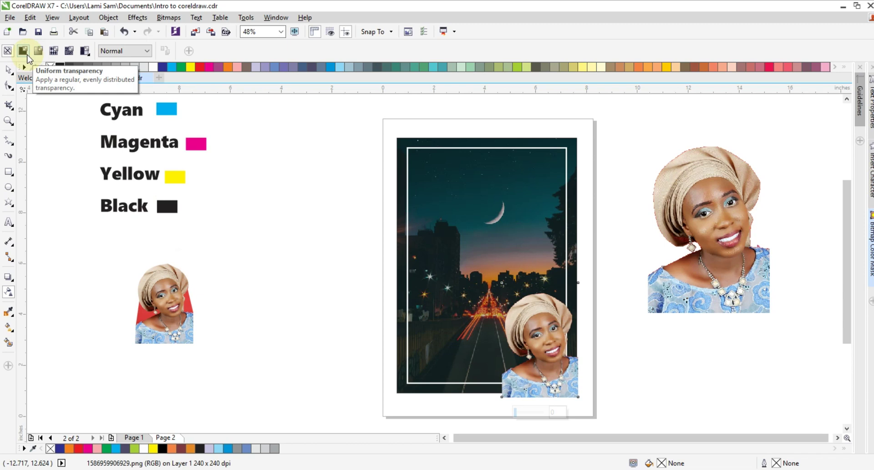
pyautogui.click(404, 147)
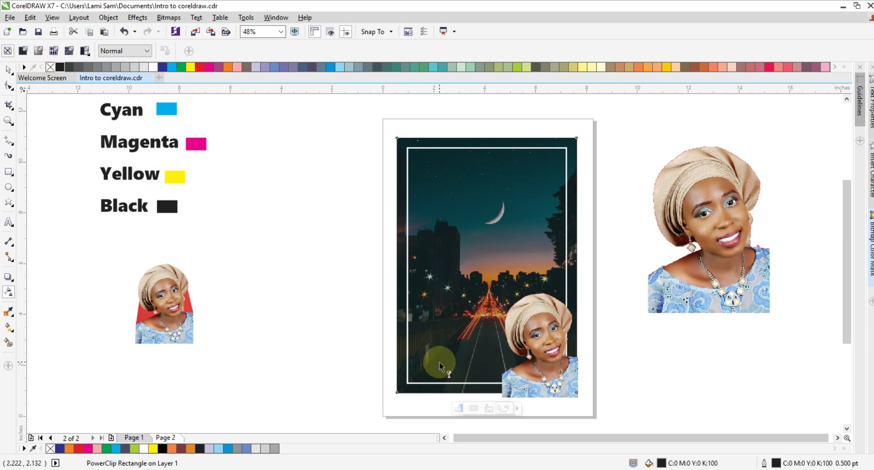
pyautogui.click(533, 392)
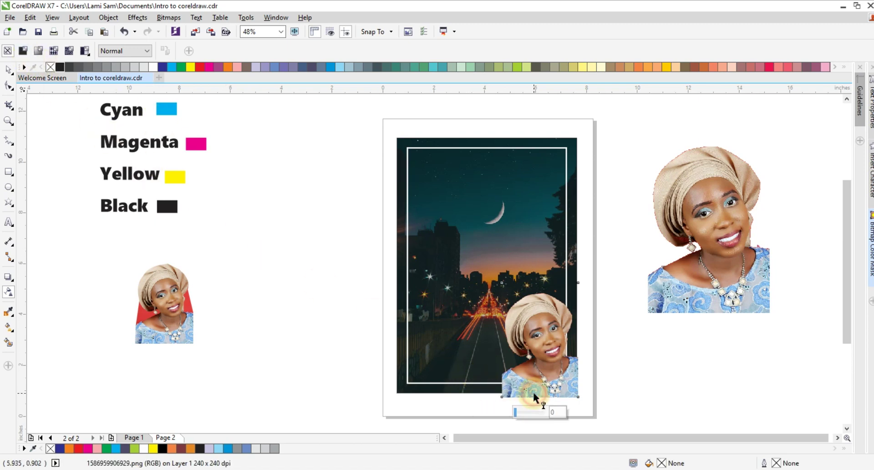
pyautogui.click(38, 52)
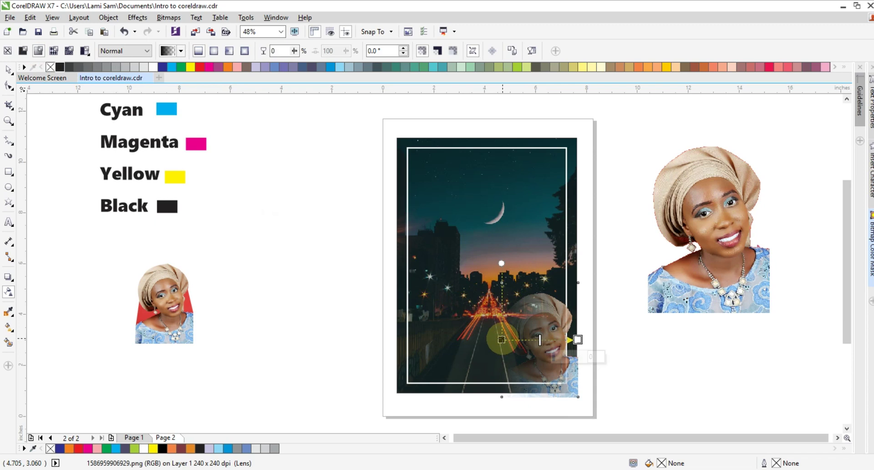
# Reposition the fountain transparency's start and end at about 28 degrees so only the portrait's lower-left shoulder fades into the photo.
pyautogui.moveTo(501, 339); pyautogui.dragTo(515, 390)
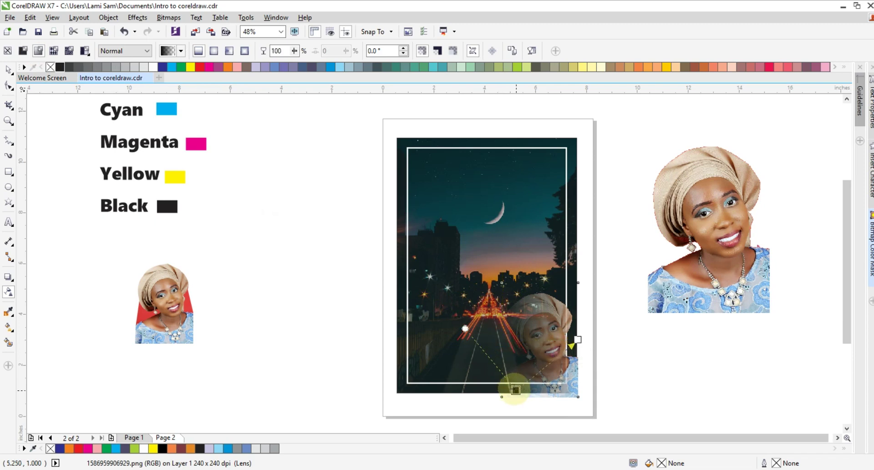
pyautogui.moveTo(578, 339); pyautogui.dragTo(535, 378)
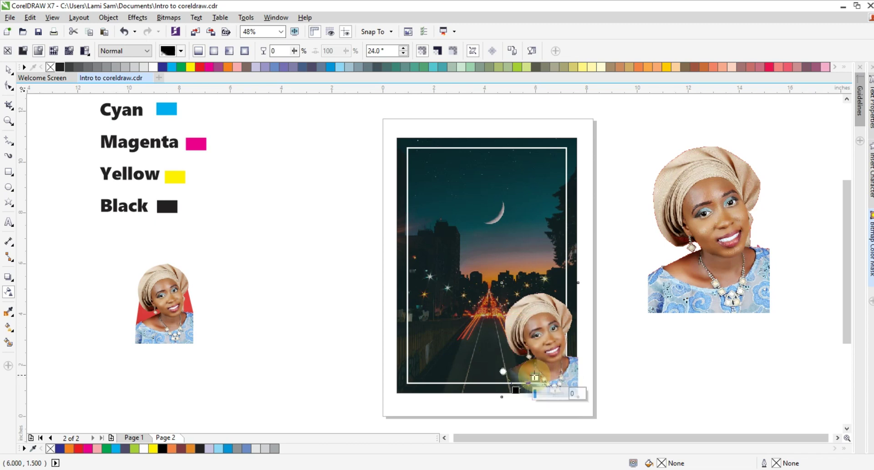
pyautogui.click(515, 390)
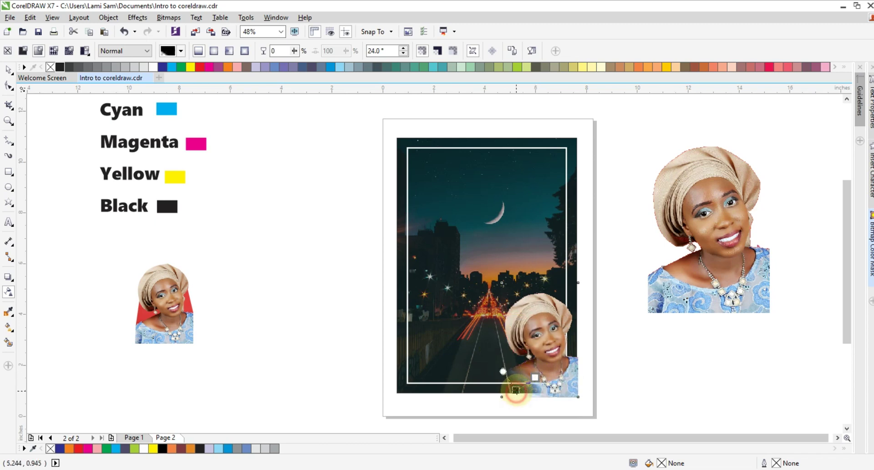
pyautogui.moveTo(515, 390); pyautogui.dragTo(516, 392)
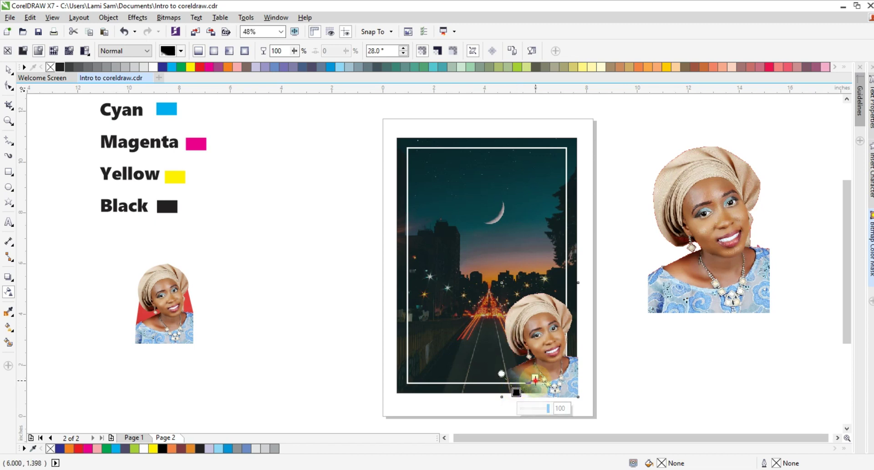
pyautogui.click(535, 379)
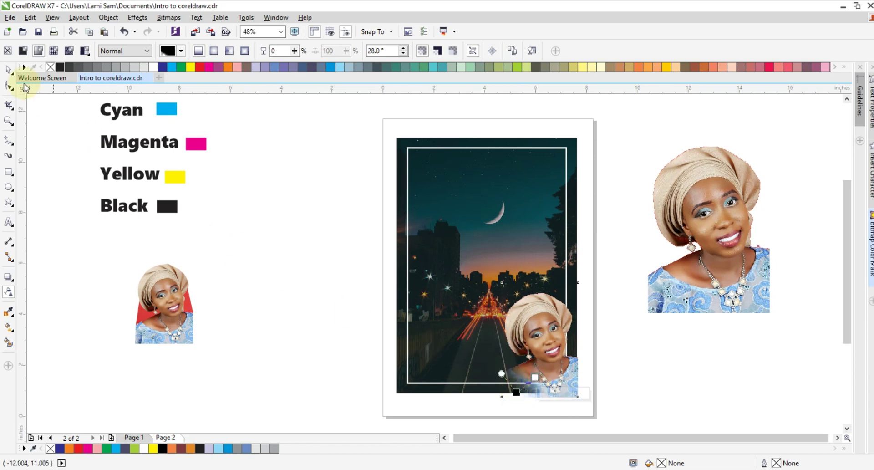
pyautogui.click(8, 71)
pyautogui.click(344, 273)
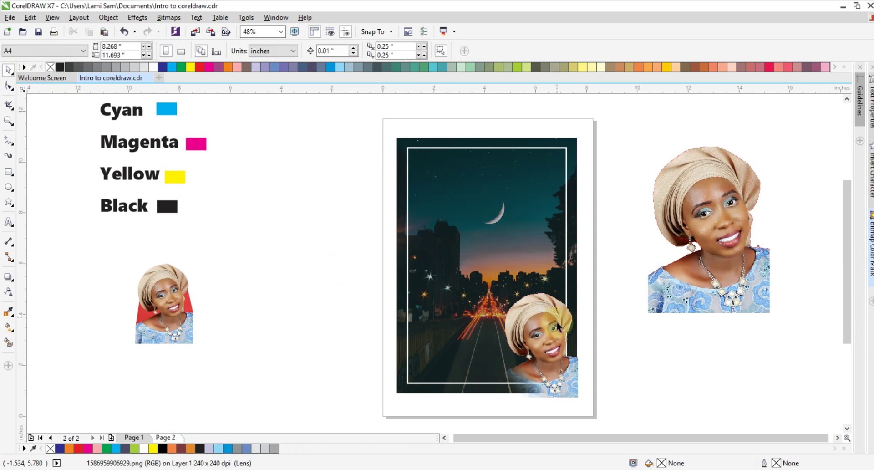
# PowerClip the faded portrait inside the poster's night-city photo rectangle.
pyautogui.click(577, 386)
pyautogui.rightClick(576, 387)
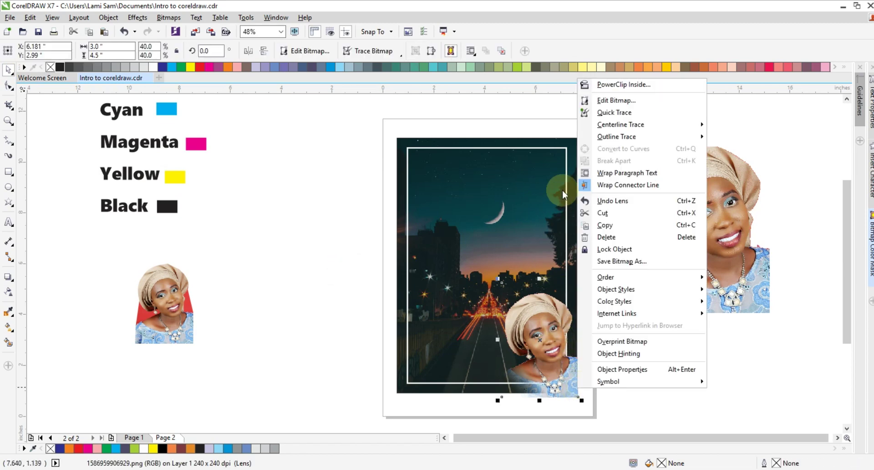
pyautogui.click(619, 85)
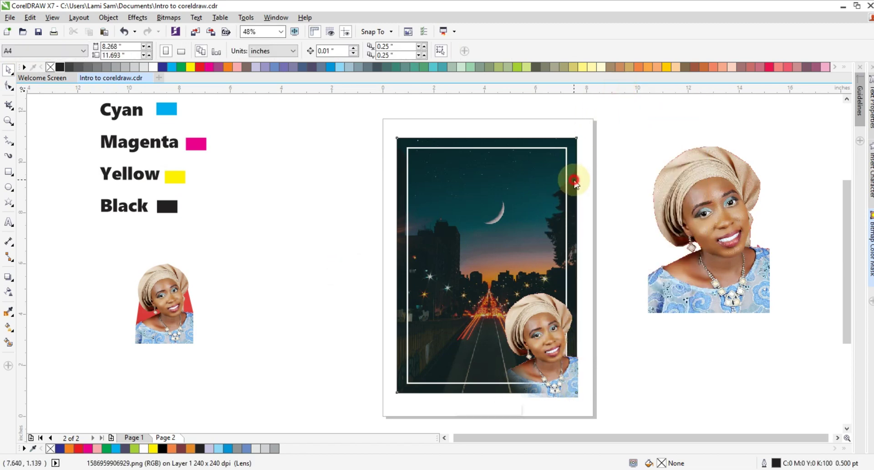
pyautogui.click(571, 182)
pyautogui.click(624, 228)
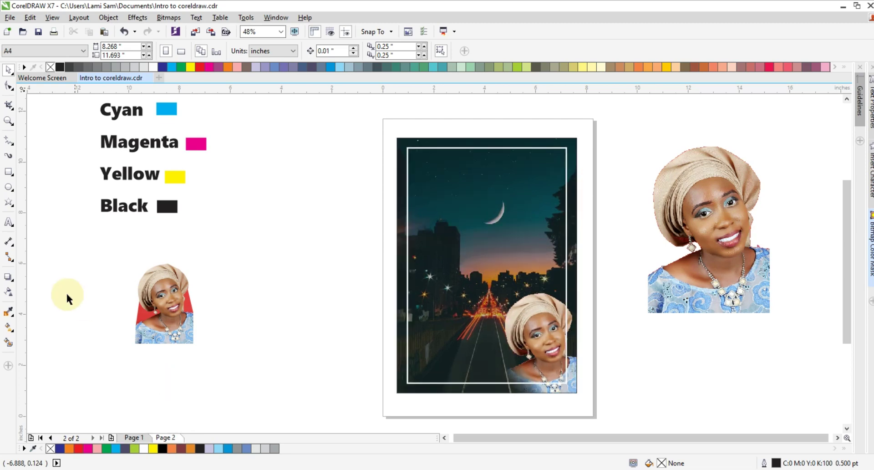
# Add four-line artistic text beside the page reading "The Design is / Language, not Work / We Communicate / Designs.".
pyautogui.click(8, 222)
pyautogui.click(258, 273)
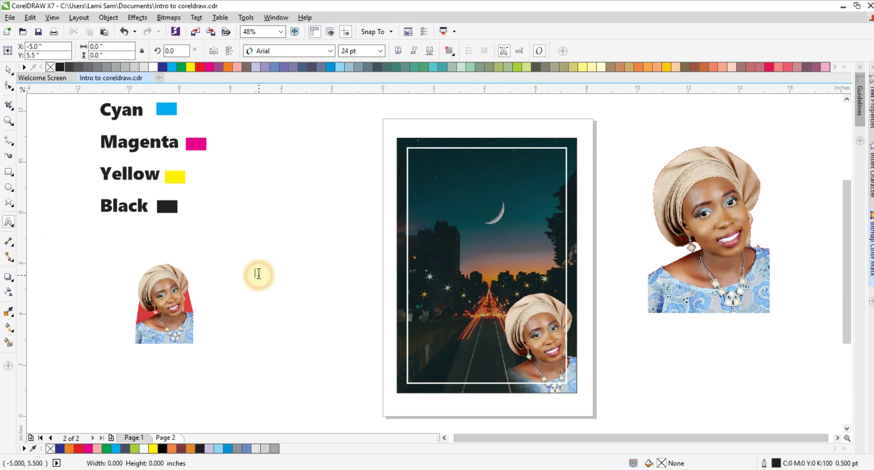
pyautogui.write('R')
pyautogui.press('BackSpace')
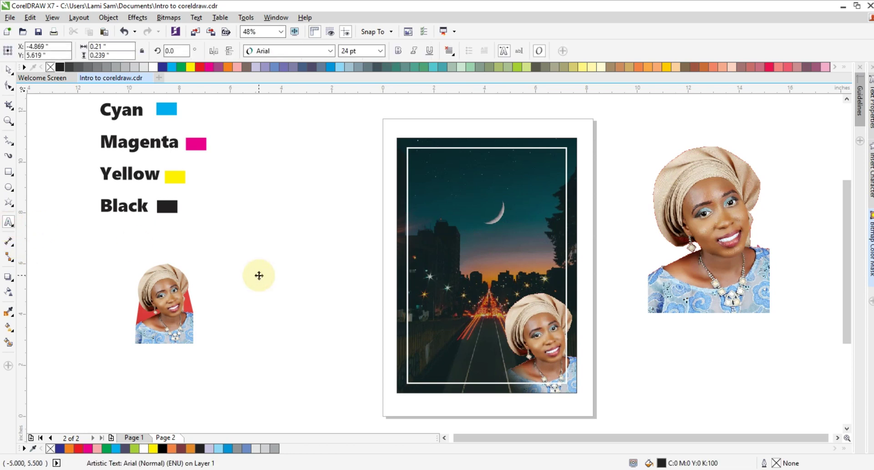
pyautogui.write('The')
pyautogui.write('Design is')
pyautogui.press('Return')
pyautogui.write('Language')
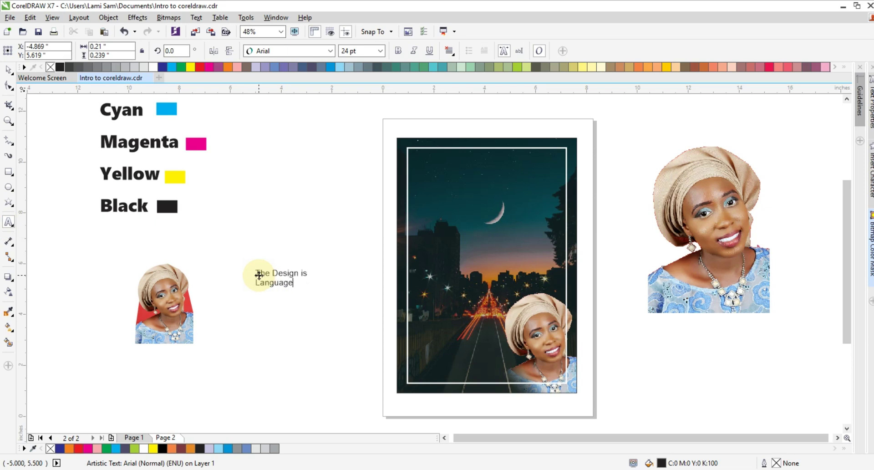
pyautogui.write(', ')
pyautogui.write('not')
pyautogui.write(' Work ')
pyautogui.write('We Co')
pyautogui.write('mmu')
pyautogui.write('ni')
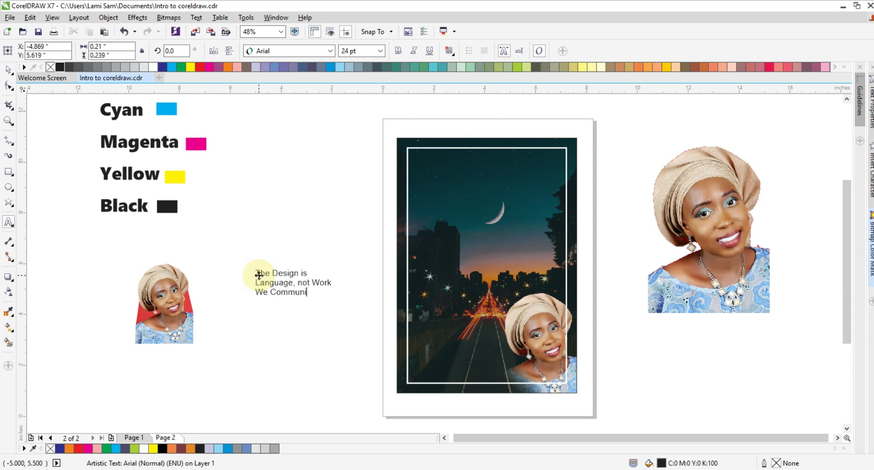
pyautogui.write('cate')
pyautogui.press('Return')
pyautogui.write('Designs.')
pyautogui.press('Escape')
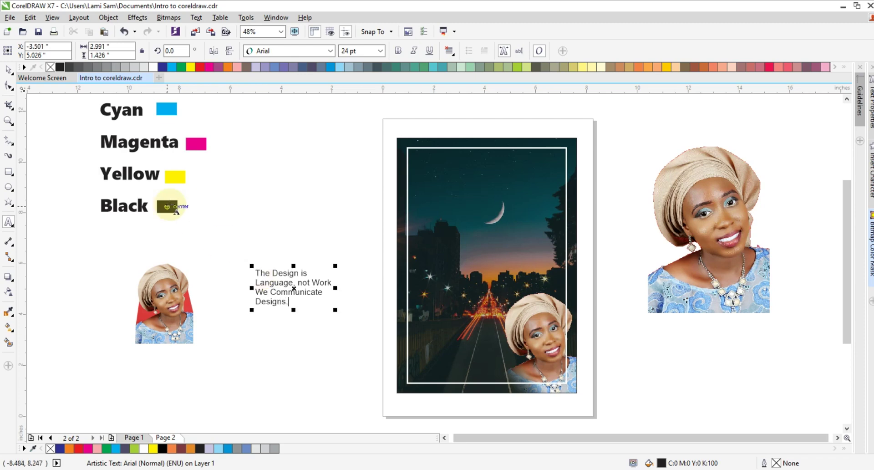
# Enclose the quote text in opening and closing double quotation marks.
pyautogui.write('"')
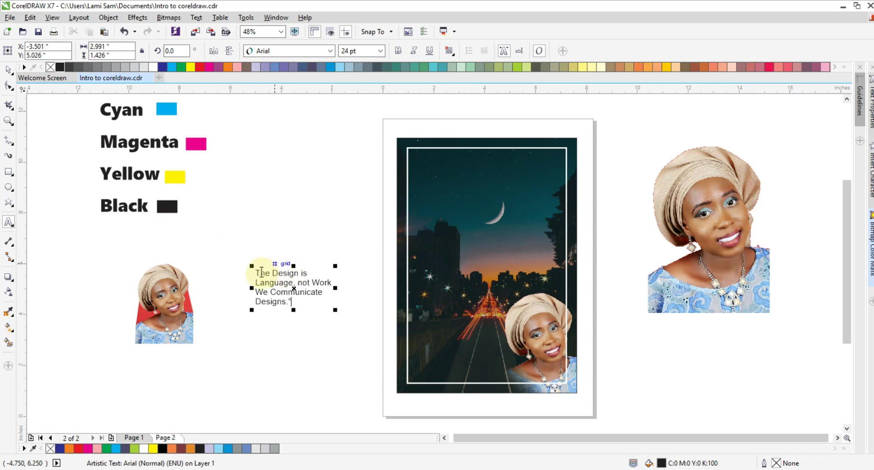
pyautogui.click(255, 272)
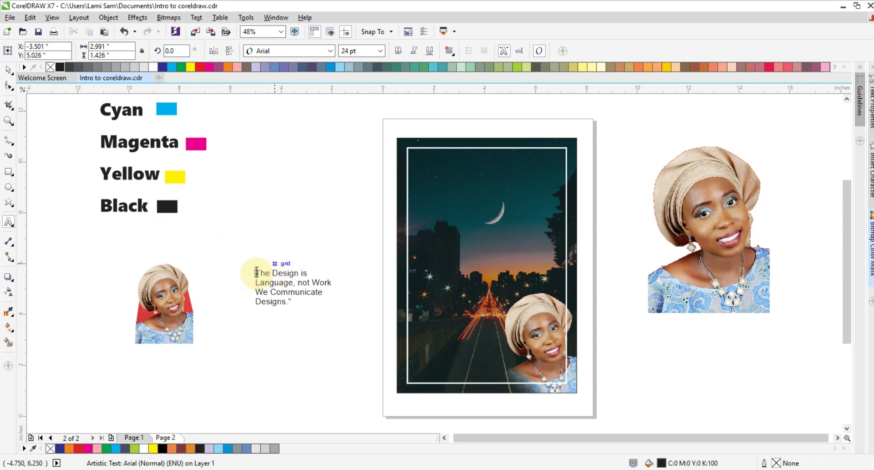
pyautogui.write('"')
pyautogui.click(8, 69)
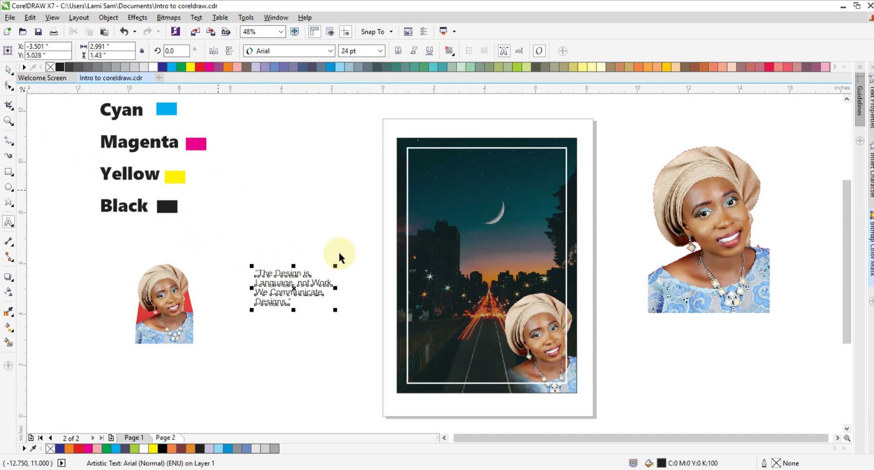
# Enlarge the quote text to about 28 pt and move it onto the poster over the moon.
pyautogui.moveTo(335, 265); pyautogui.dragTo(351, 246)
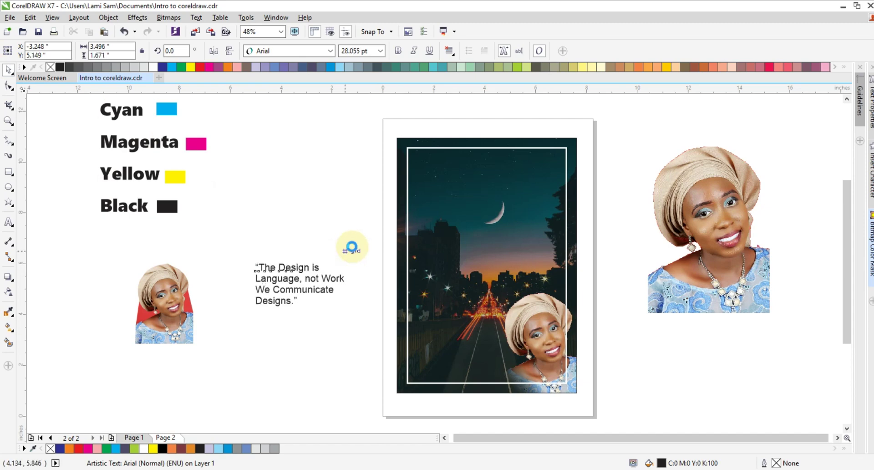
pyautogui.moveTo(294, 281); pyautogui.dragTo(453, 188)
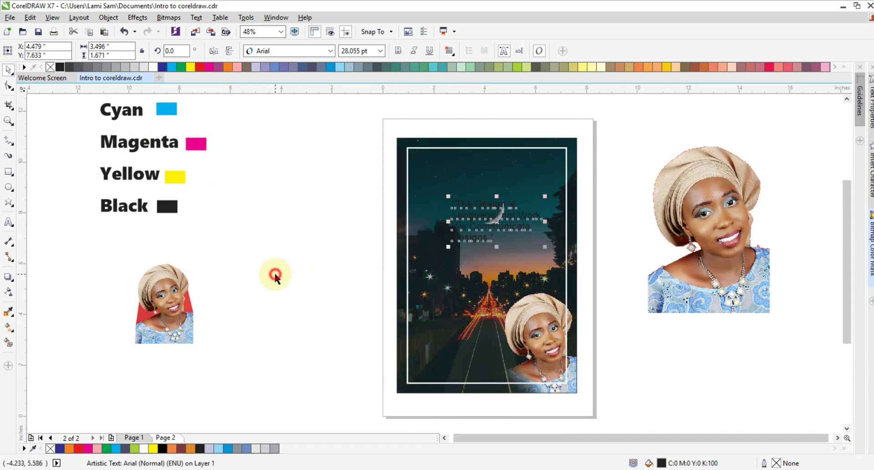
pyautogui.click(275, 274)
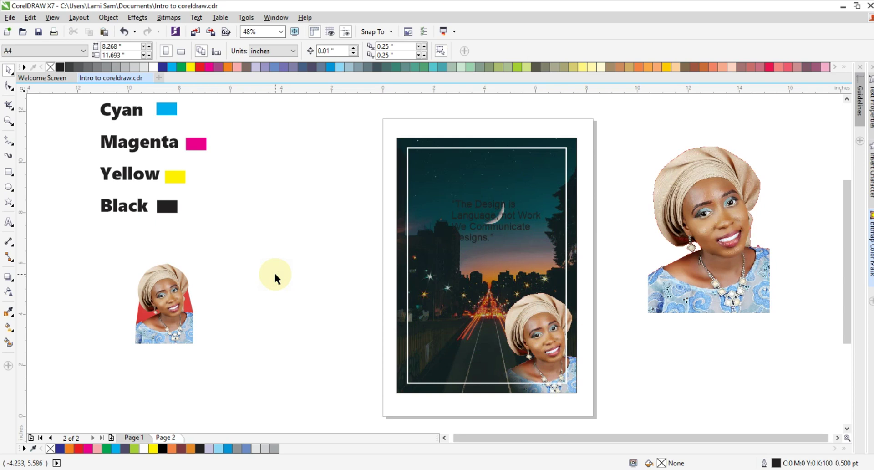
# Compare the quote with the Page 1 poster and set the Page 2 quote text's horizontal alignment to Center.
pyautogui.press('pageup')
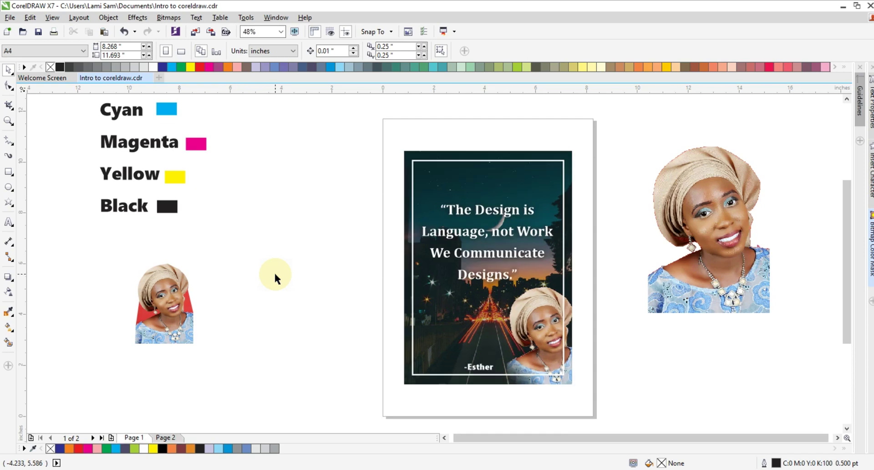
pyautogui.press('pagedown')
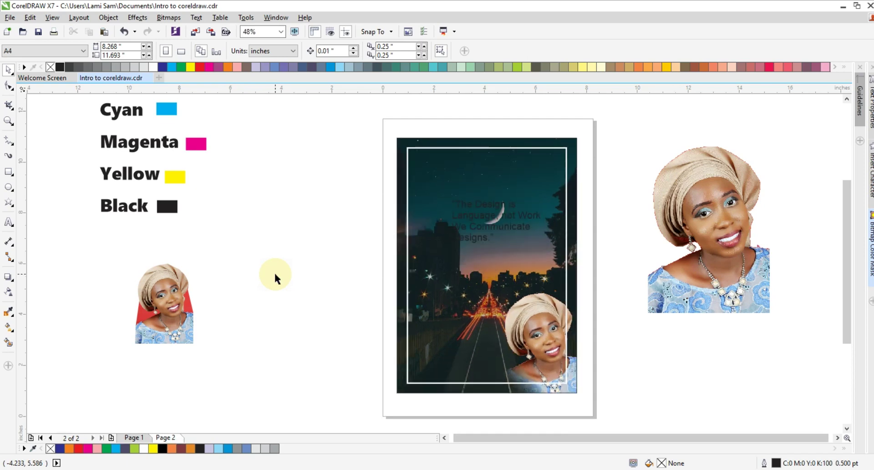
pyautogui.click(461, 214)
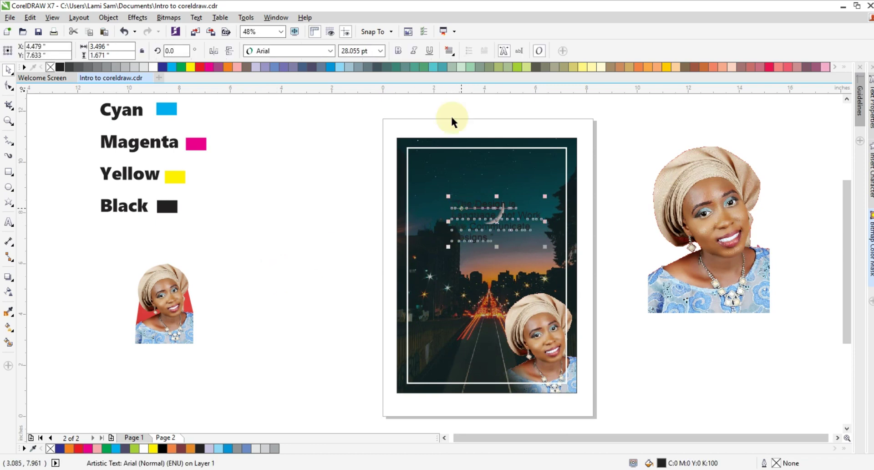
pyautogui.click(288, 225)
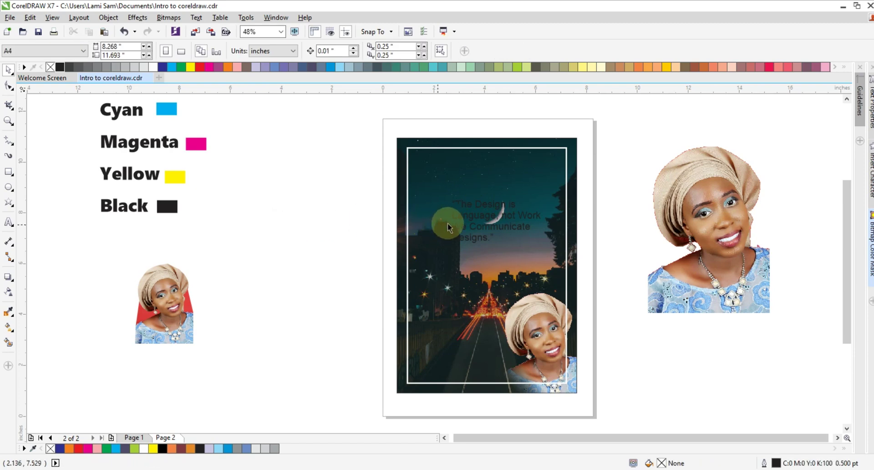
pyautogui.click(464, 218)
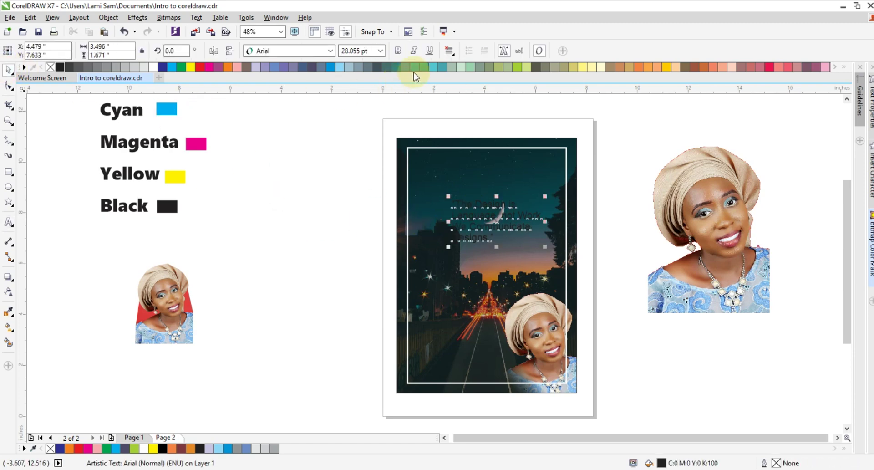
pyautogui.click(449, 51)
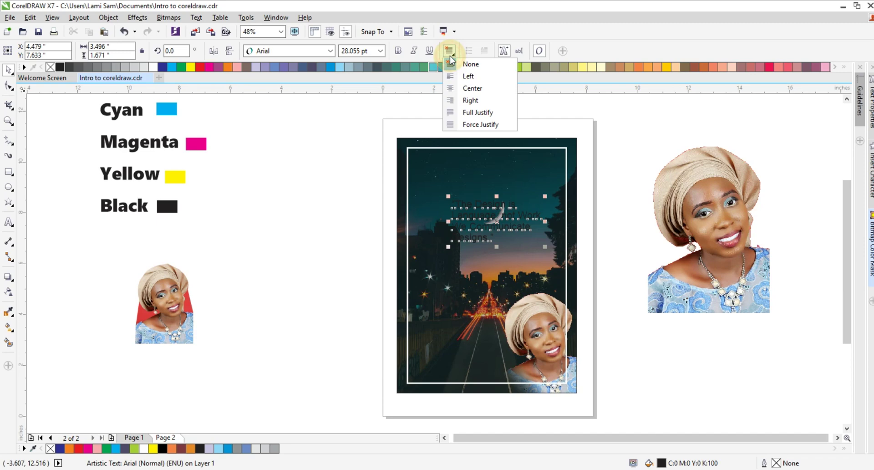
pyautogui.click(463, 91)
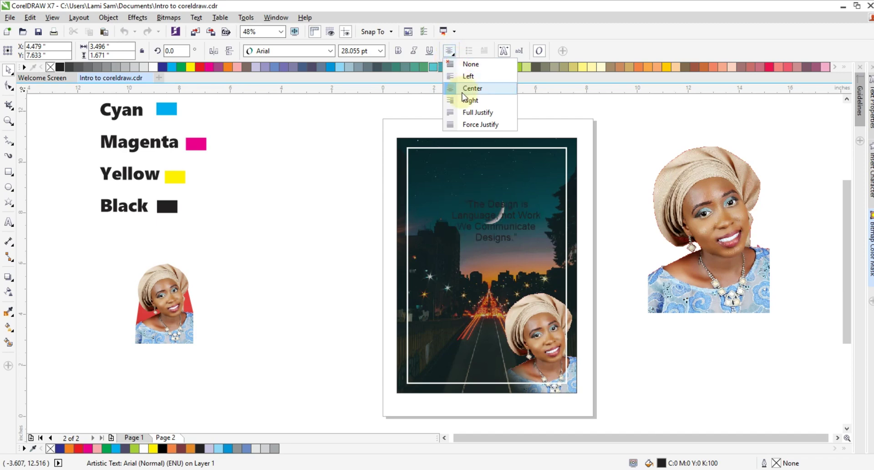
pyautogui.click(449, 52)
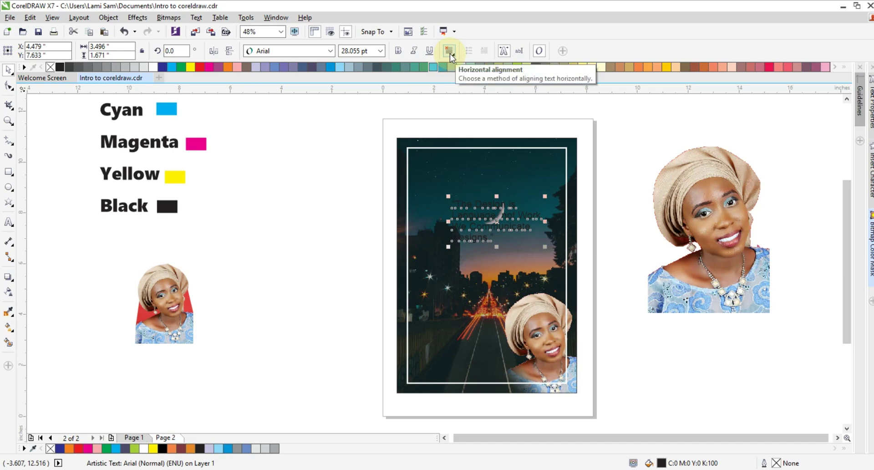
pyautogui.click(449, 54)
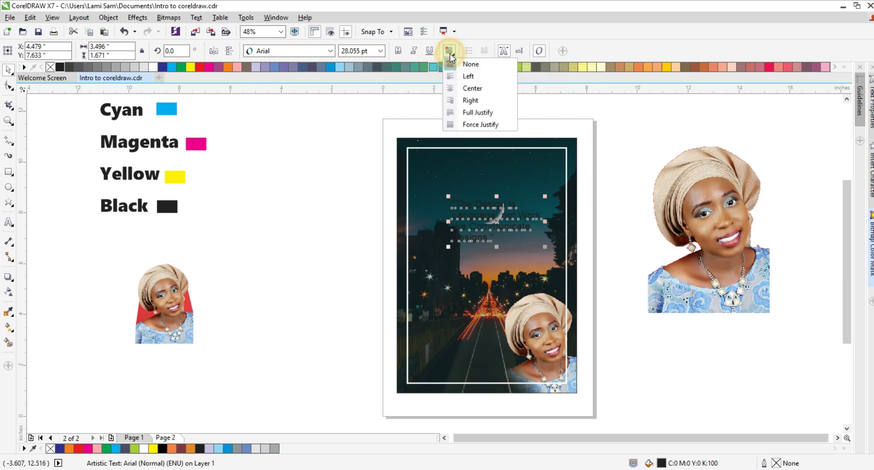
pyautogui.click(463, 89)
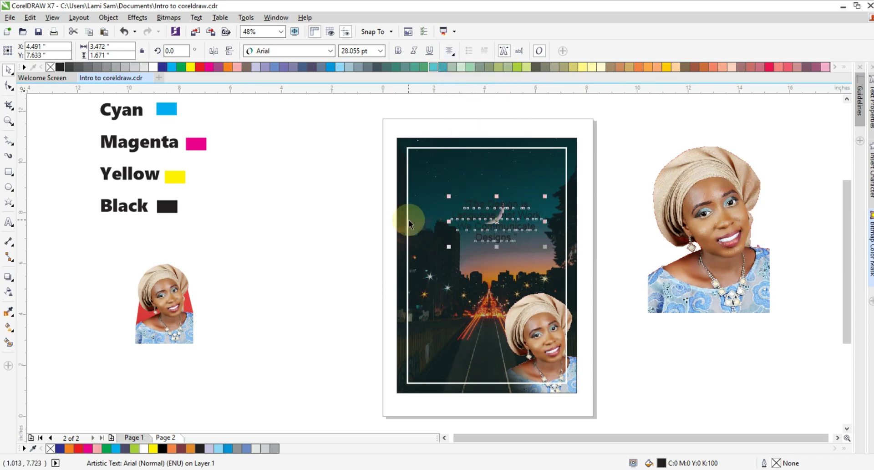
pyautogui.click(321, 243)
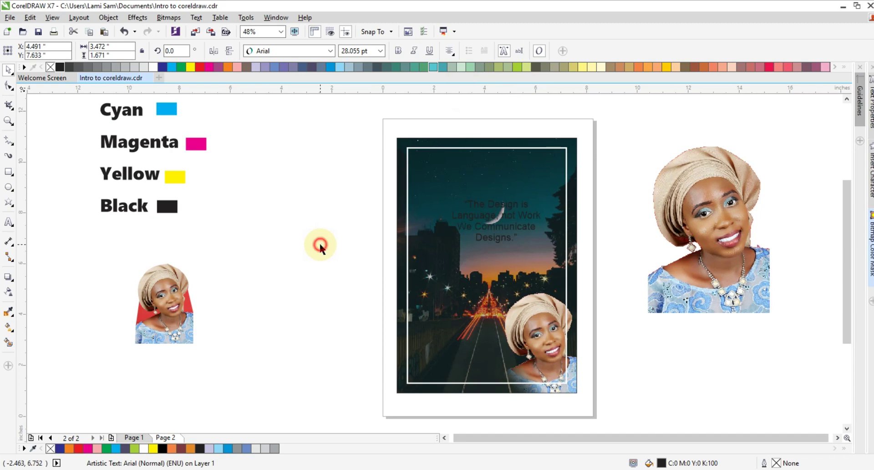
# Align the quote text horizontally to the center of the poster's white border frame, keeping its height over the moon.
pyautogui.click(471, 220)
pyautogui.keyDown('shift'); pyautogui.click(423, 207); pyautogui.keyUp('shift')
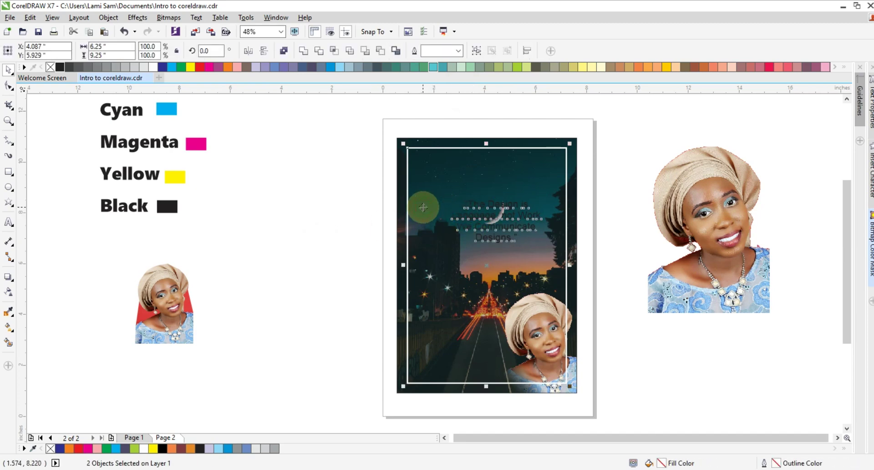
pyautogui.press('c')
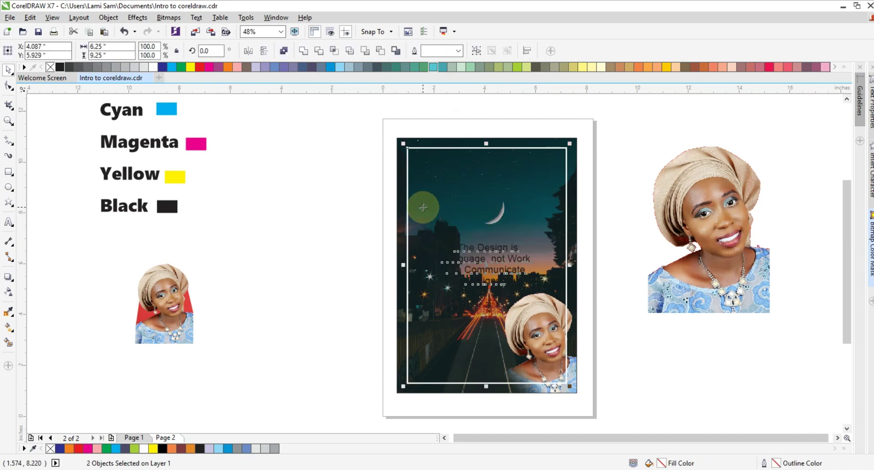
pyautogui.press('e')
pyautogui.hotkey('ctrl', 'z')
pyautogui.hotkey('ctrl', 'z')
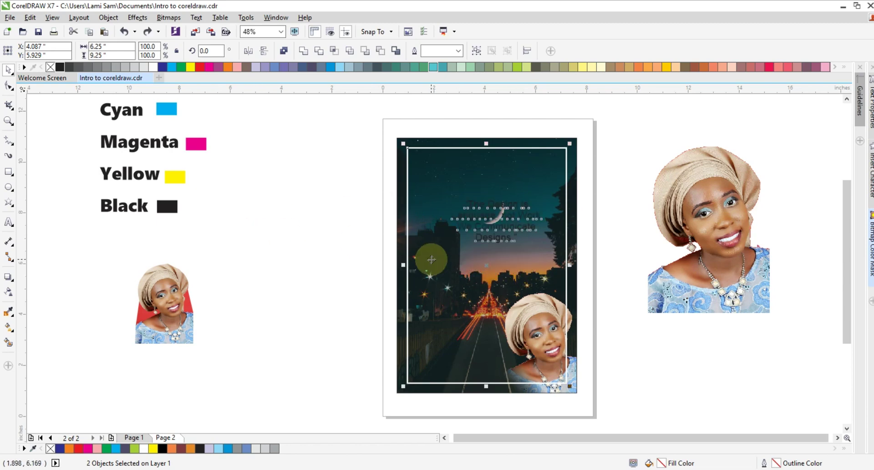
pyautogui.click(351, 225)
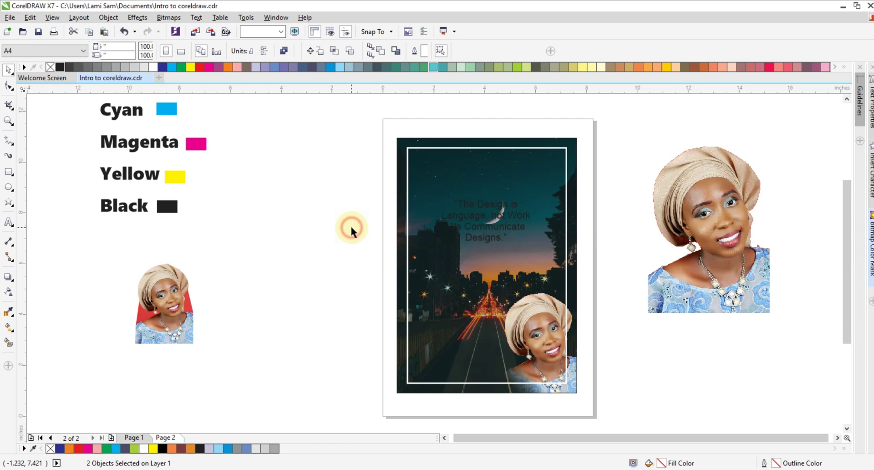
# Fill the quote text on the Page 2 poster with white, as on the Page 1 poster.
pyautogui.click(451, 218)
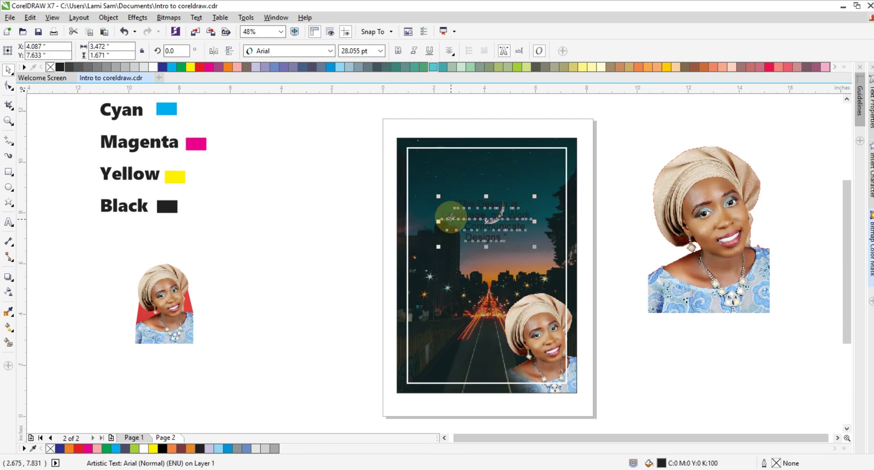
pyautogui.press('pageup')
pyautogui.press('pageup')
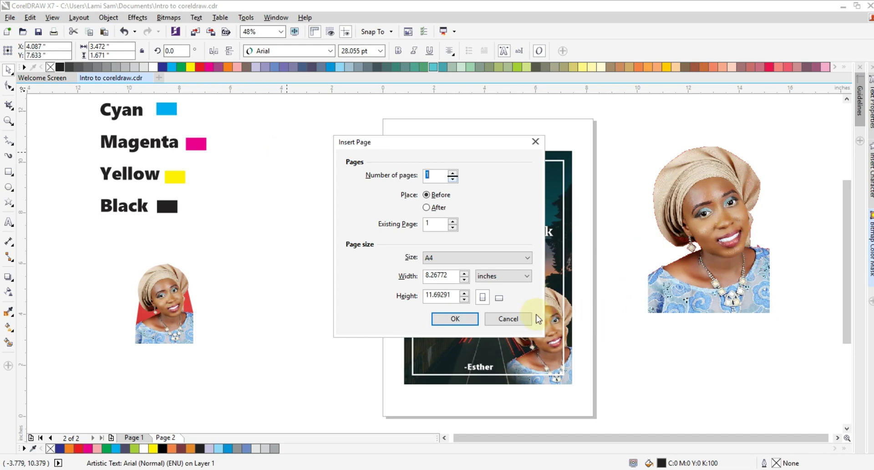
pyautogui.click(517, 317)
pyautogui.press('pagedown')
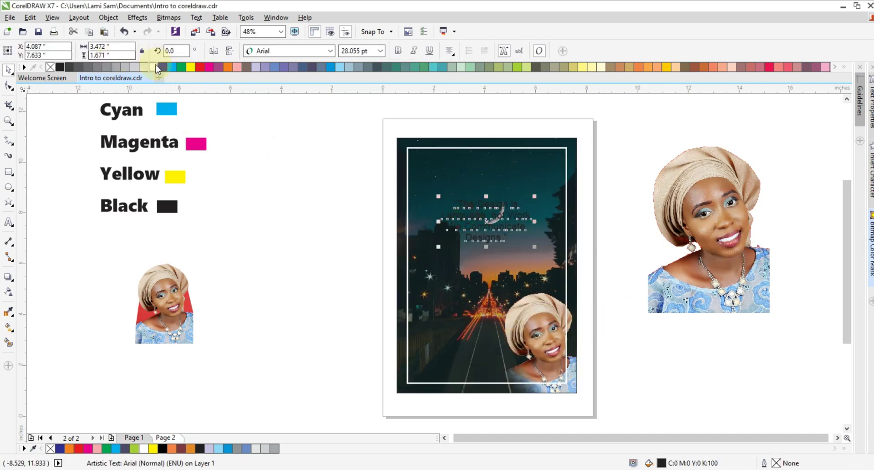
pyautogui.click(325, 214)
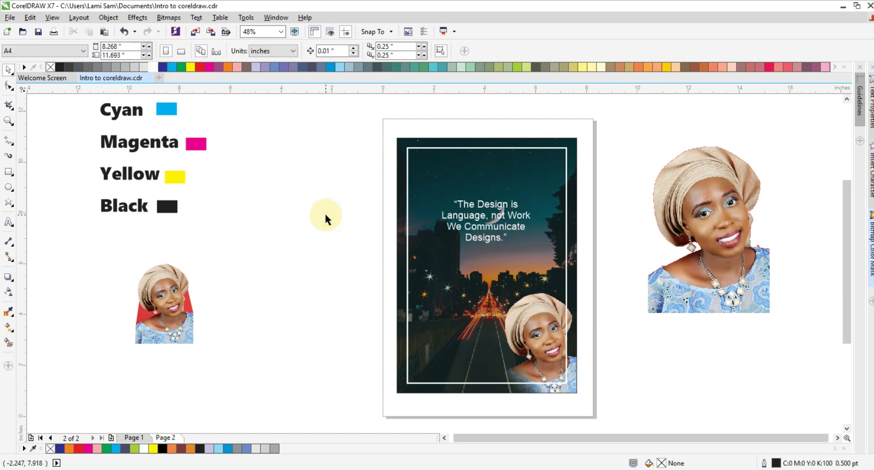
# Check the quote's styling on Page 1 and set the Page 2 quote text to Cambria (Bold).
pyautogui.press('pageup')
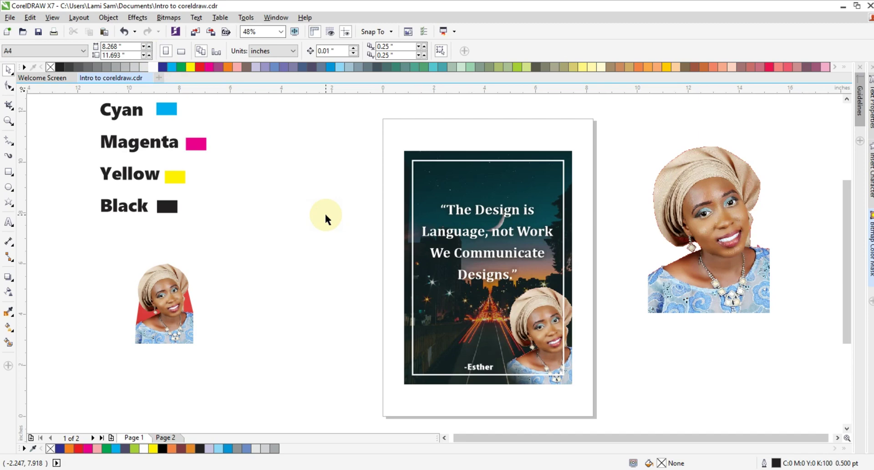
pyautogui.press('pagedown')
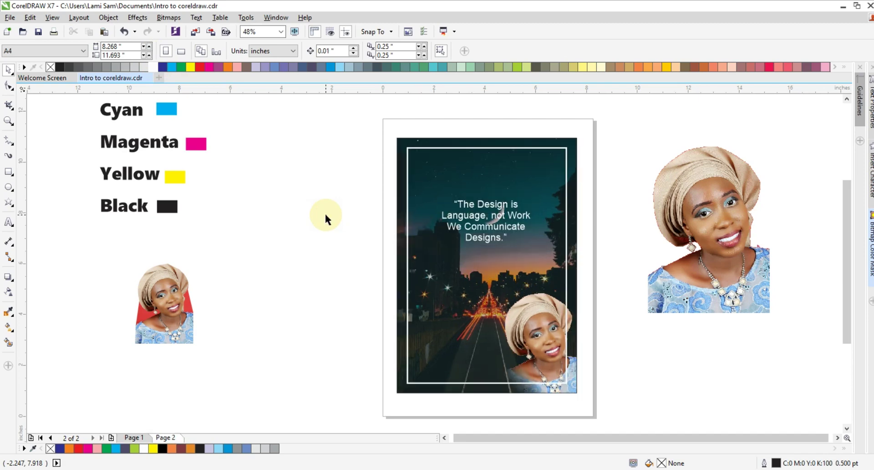
pyautogui.press('pageup')
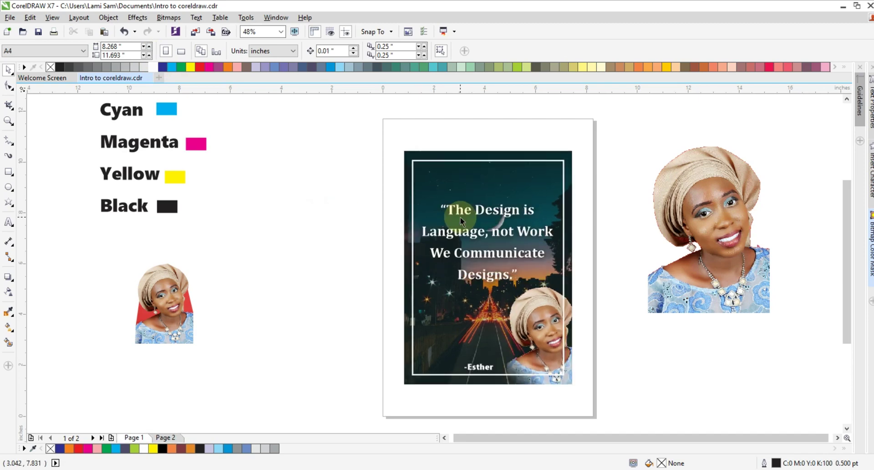
pyautogui.click(461, 222)
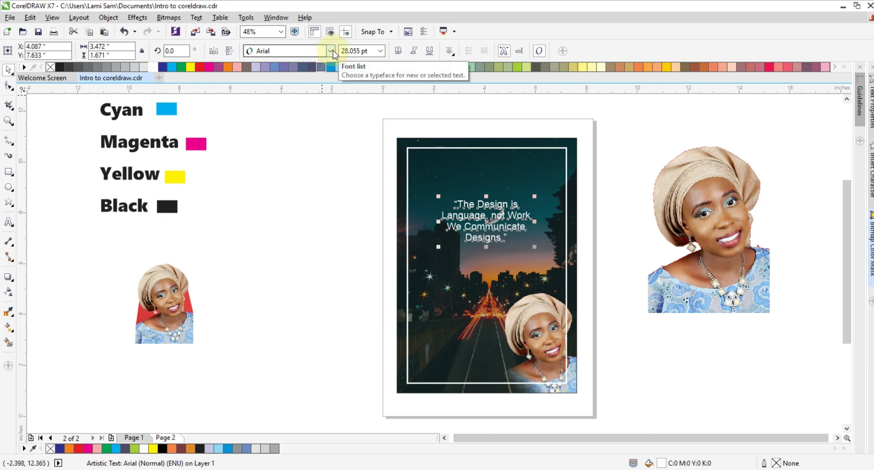
pyautogui.click(331, 50)
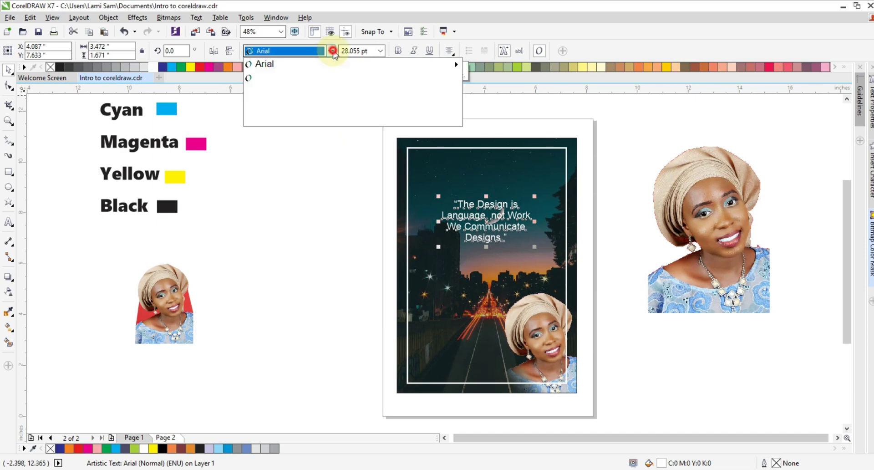
pyautogui.moveTo(276, 85)
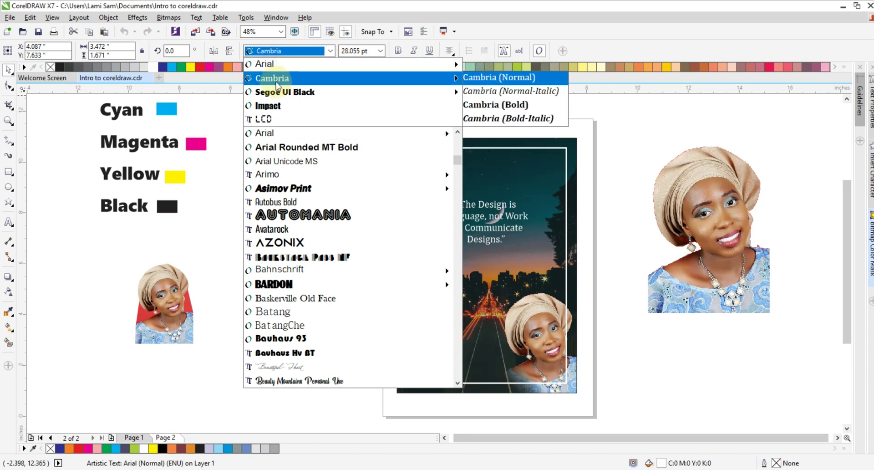
pyautogui.click(490, 106)
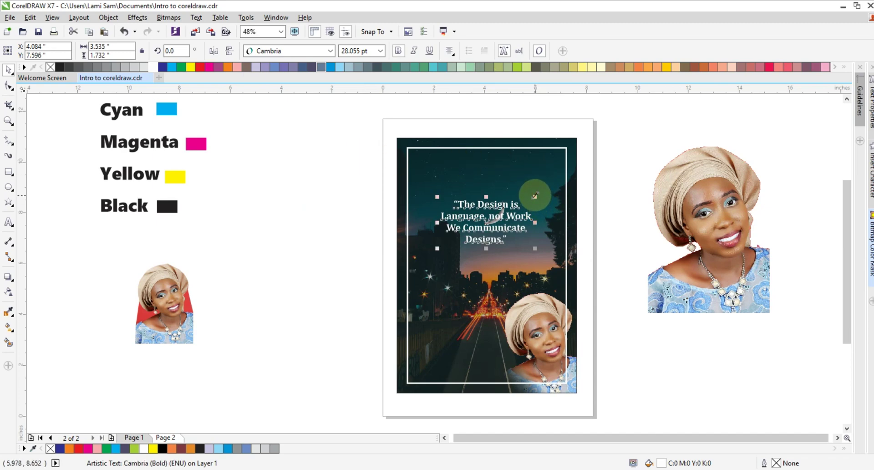
# Set the quote text's size to 36 pt and scale it up proportionally to about 37 pt.
pyautogui.moveTo(535, 195); pyautogui.dragTo(551, 179)
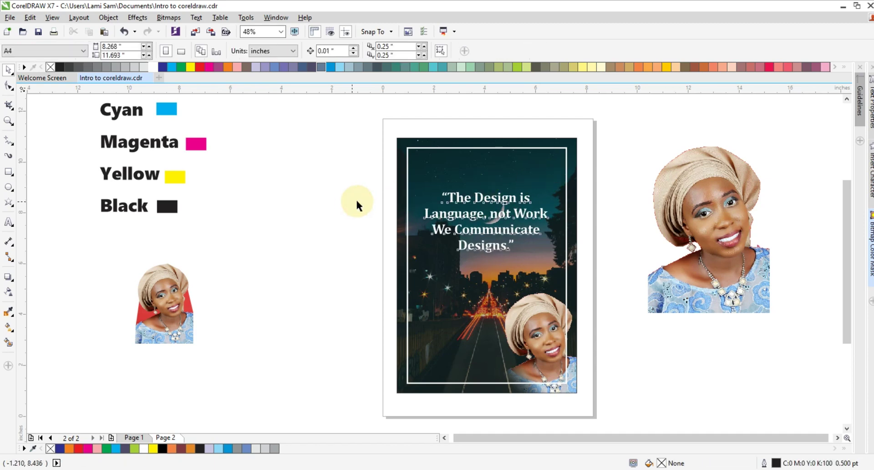
pyautogui.hotkey('ctrl', 'z')
pyautogui.click(381, 51)
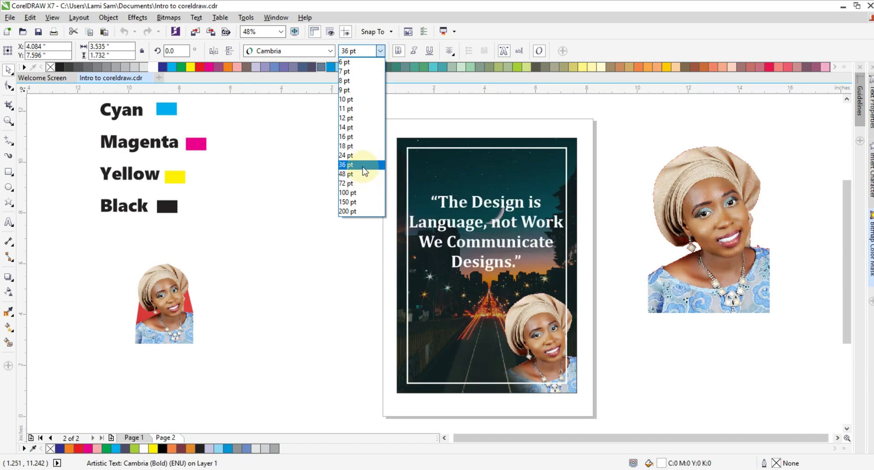
pyautogui.click(363, 165)
pyautogui.click(487, 206)
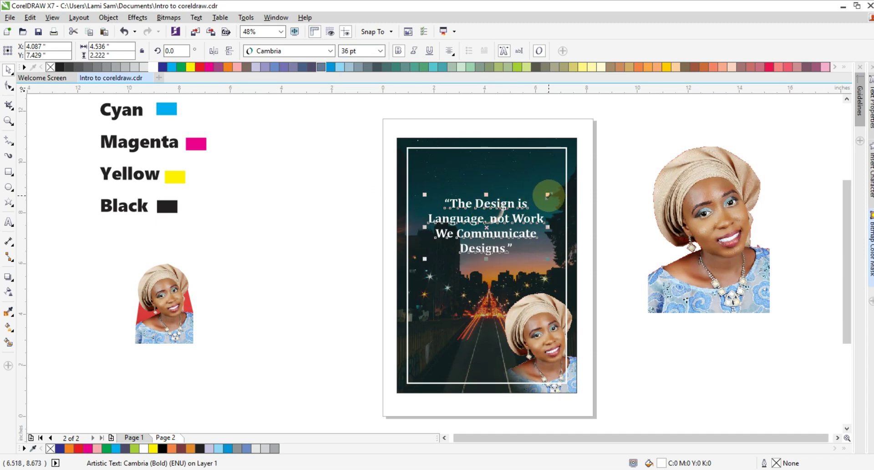
pyautogui.moveTo(548, 195)
pyautogui.mouseDown()
pyautogui.moveTo(567, 183)
pyautogui.moveTo(551, 192)
pyautogui.mouseUp()
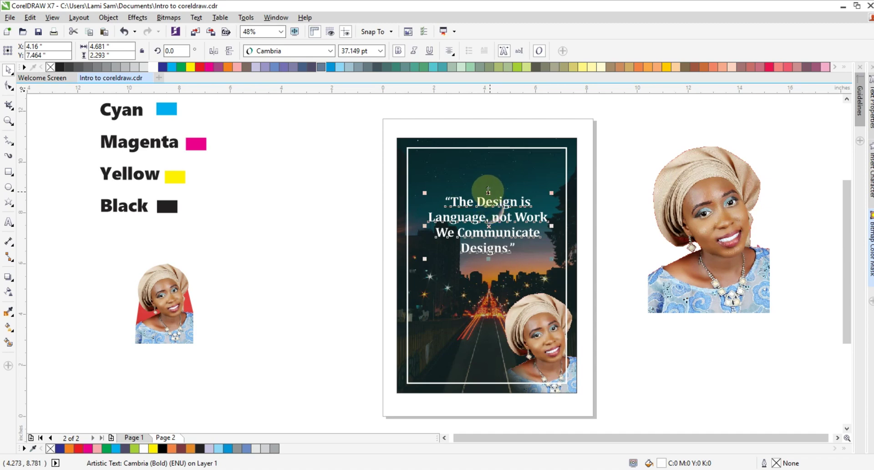
# Try stretching the quote text and the separate portrait beside the page vertically, and undo both stretches.
pyautogui.moveTo(488, 190); pyautogui.dragTo(487, 166)
pyautogui.click(331, 208)
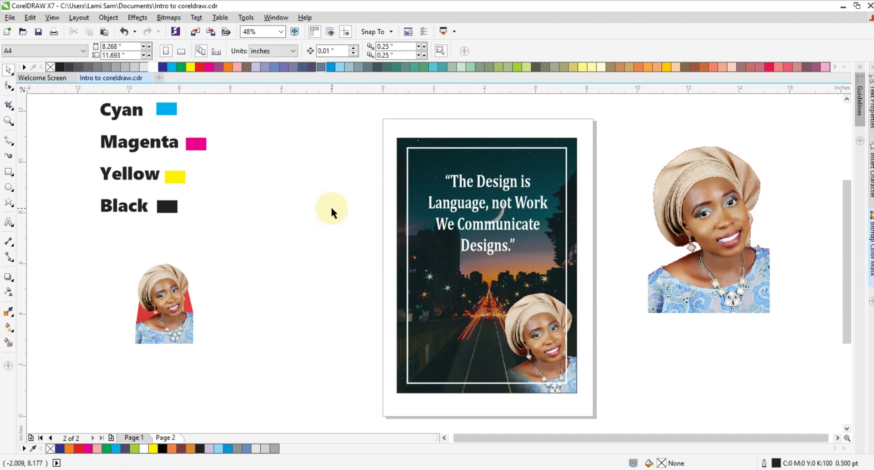
pyautogui.click(721, 195)
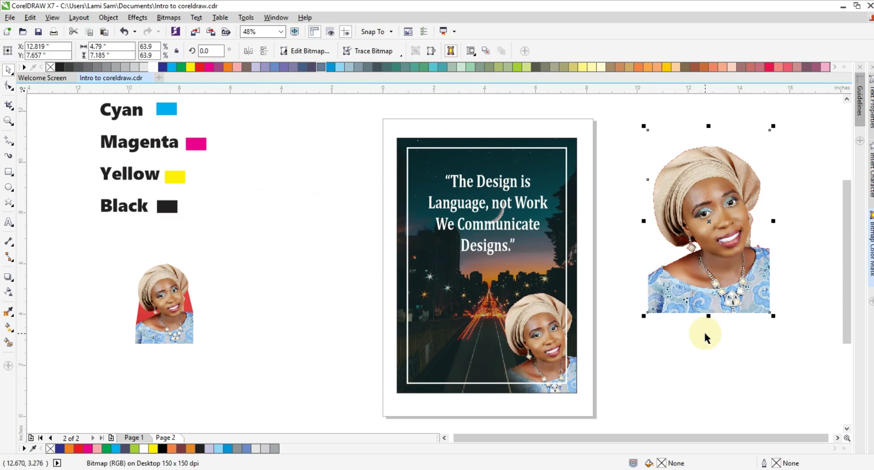
pyautogui.moveTo(708, 315); pyautogui.dragTo(723, 400)
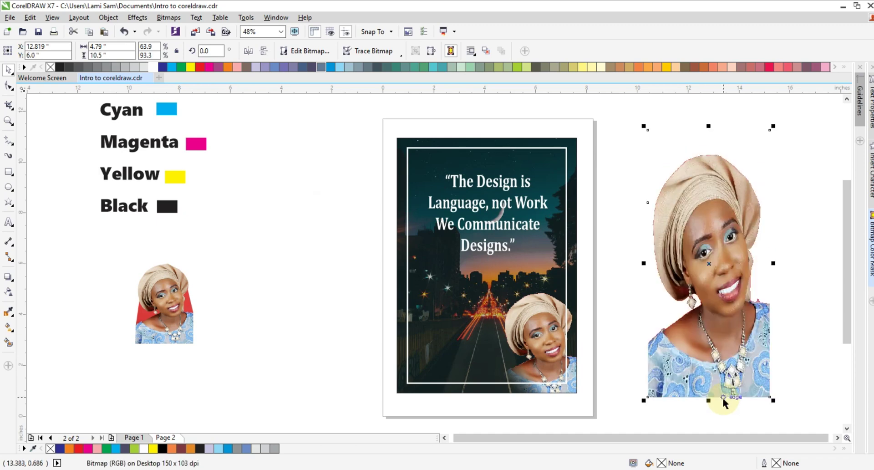
pyautogui.hotkey('ctrl', 'z')
pyautogui.hotkey('ctrl', 'z')
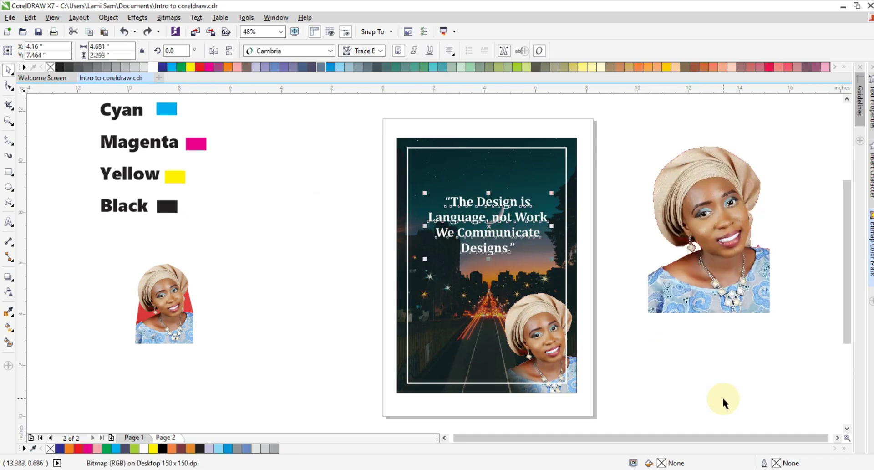
pyautogui.click(279, 259)
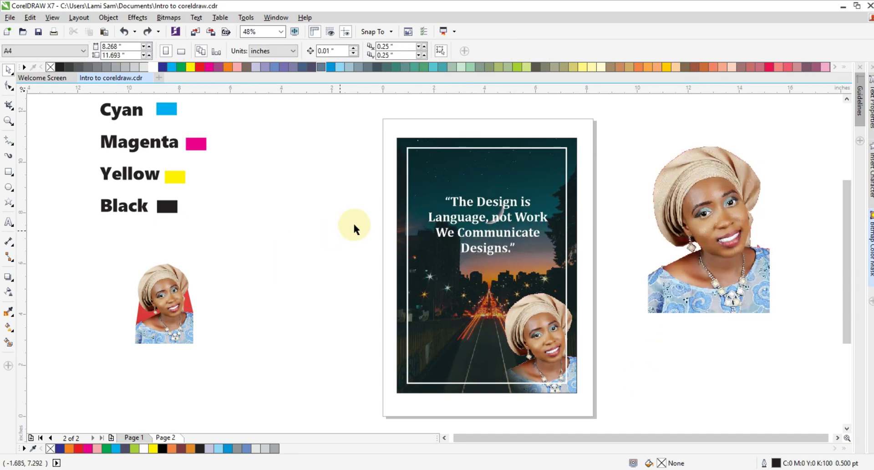
# Try enlarging the Page 2 quote text from one corner, undo it, and scale it proportionally about its center to about 45 pt.
pyautogui.click(463, 218)
pyautogui.moveTo(430, 196); pyautogui.dragTo(412, 185)
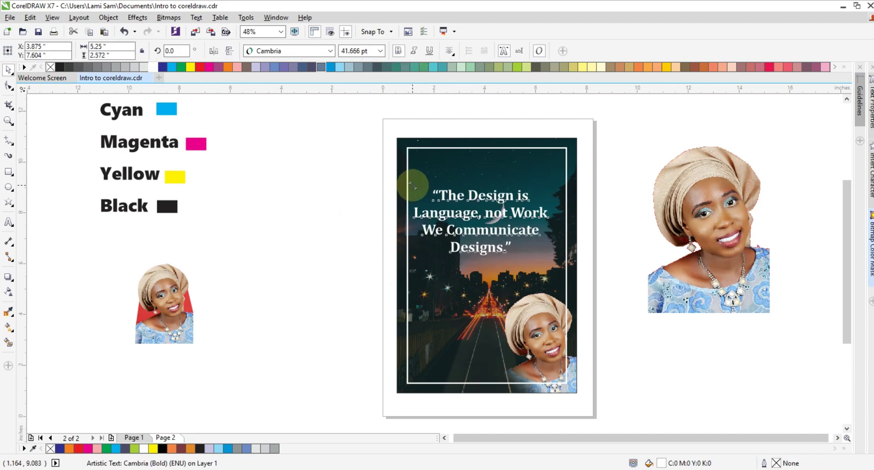
pyautogui.hotkey('ctrl', 'z')
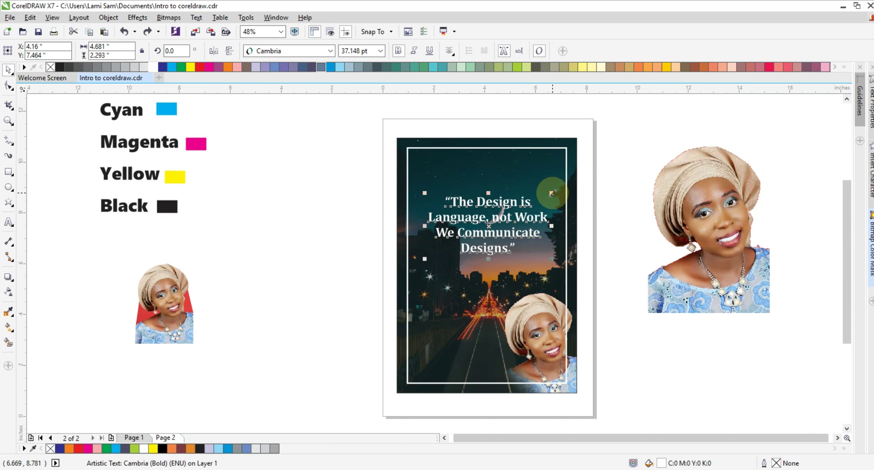
pyautogui.moveTo(552, 193); pyautogui.dragTo(565, 185)
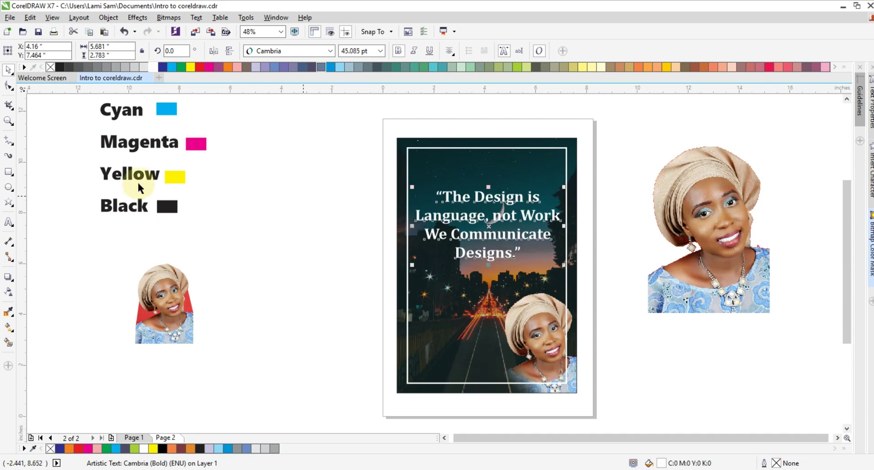
pyautogui.click(59, 180)
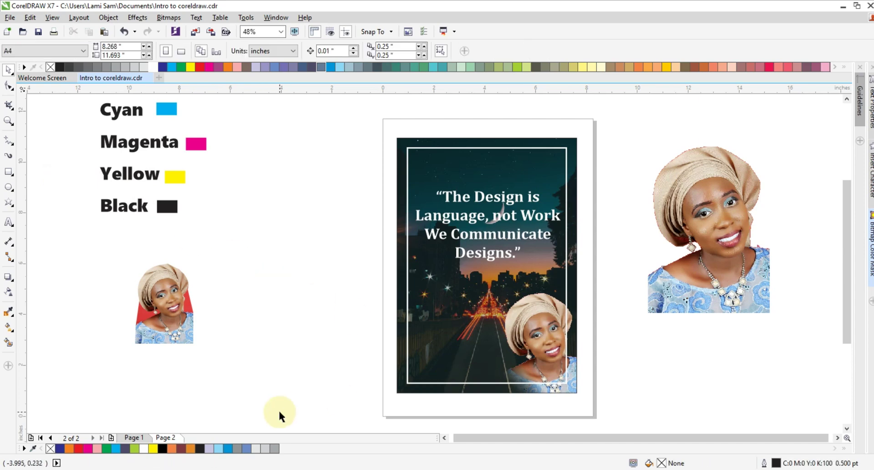
# Compare the quote with Page 1 and widen the Page 2 quote's line spacing with the Shape tool until the block is about 3.61 in tall.
pyautogui.press('pageup')
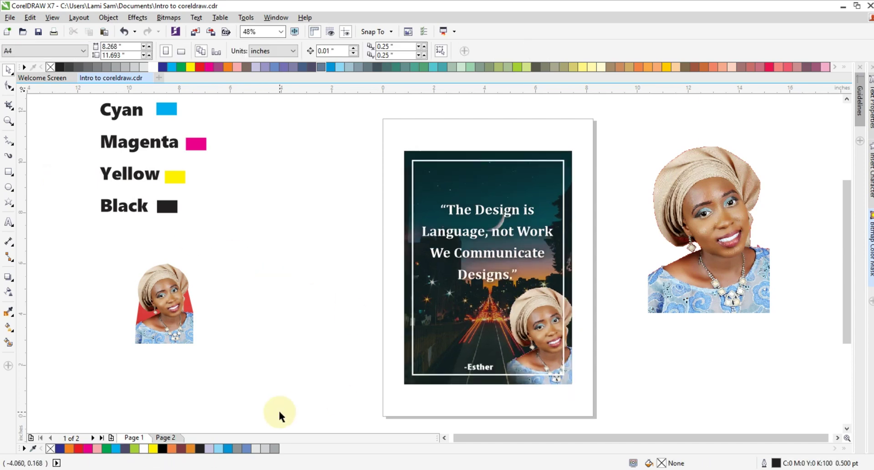
pyautogui.click(471, 253)
pyautogui.press('pagedown')
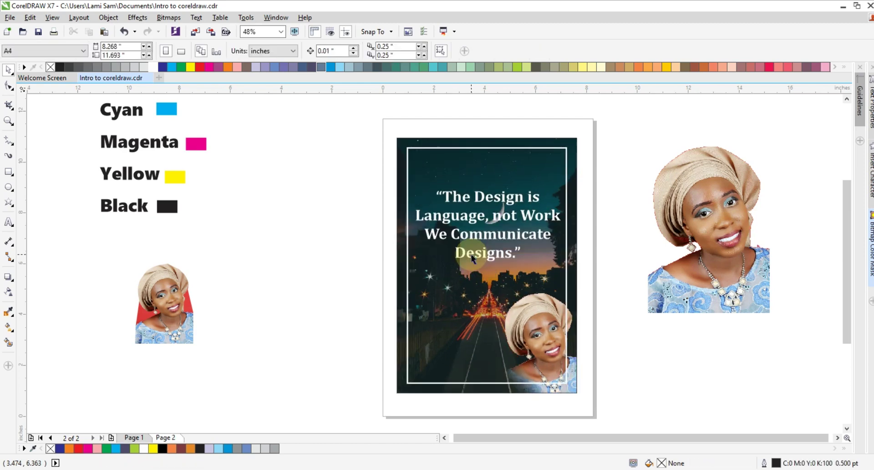
pyautogui.click(471, 253)
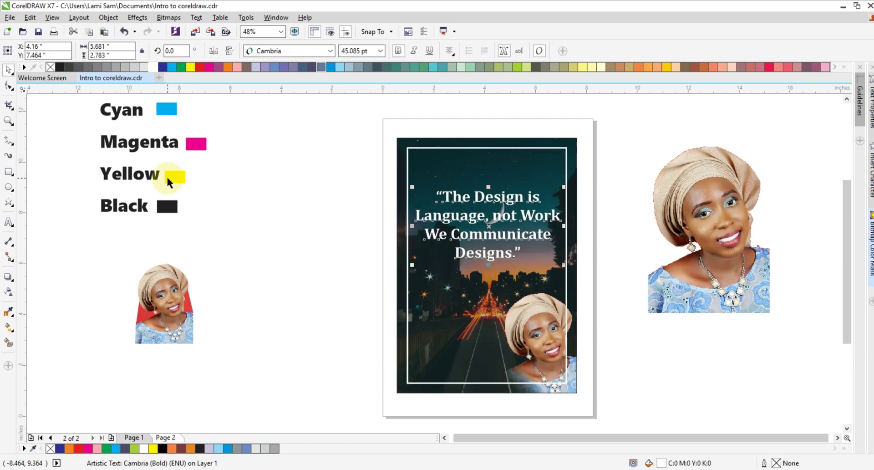
pyautogui.click(7, 87)
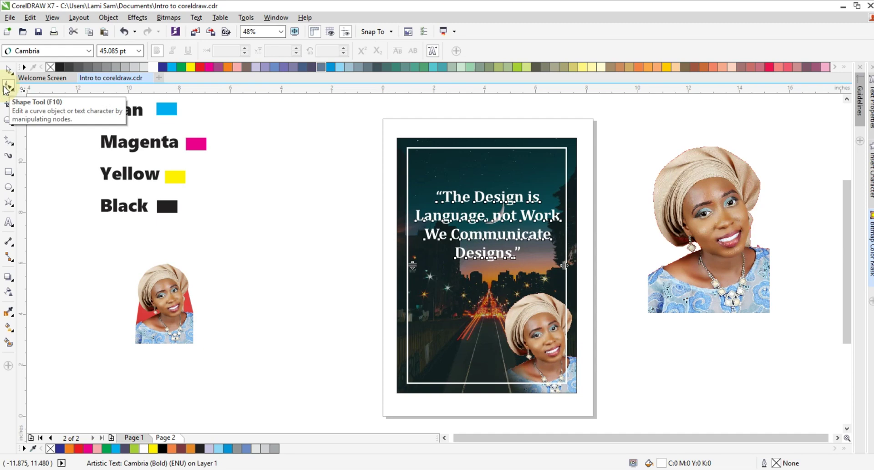
pyautogui.click(8, 87)
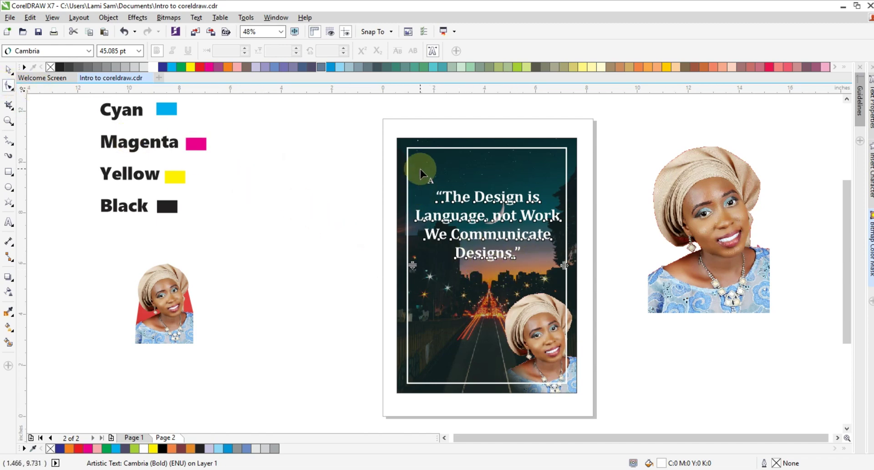
pyautogui.click(9, 69)
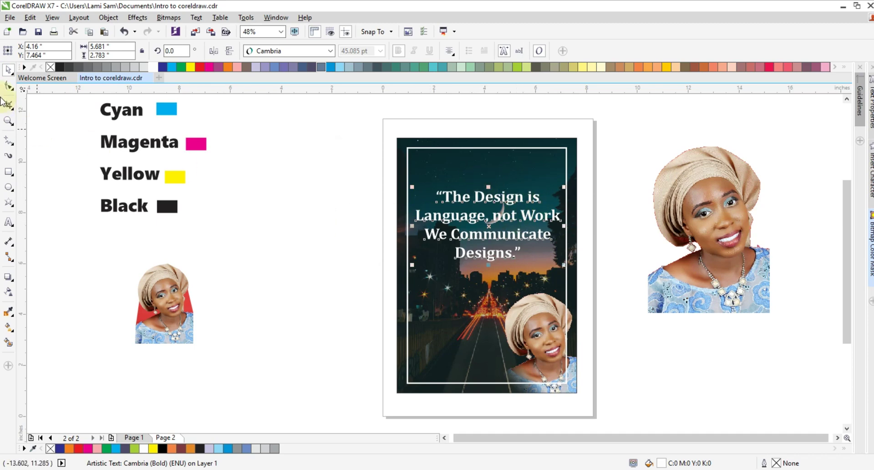
pyautogui.click(8, 86)
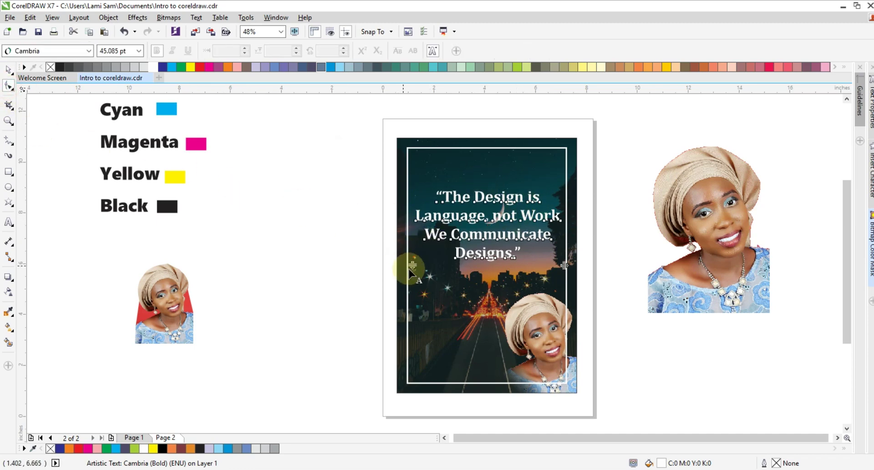
pyautogui.moveTo(412, 264); pyautogui.dragTo(413, 283)
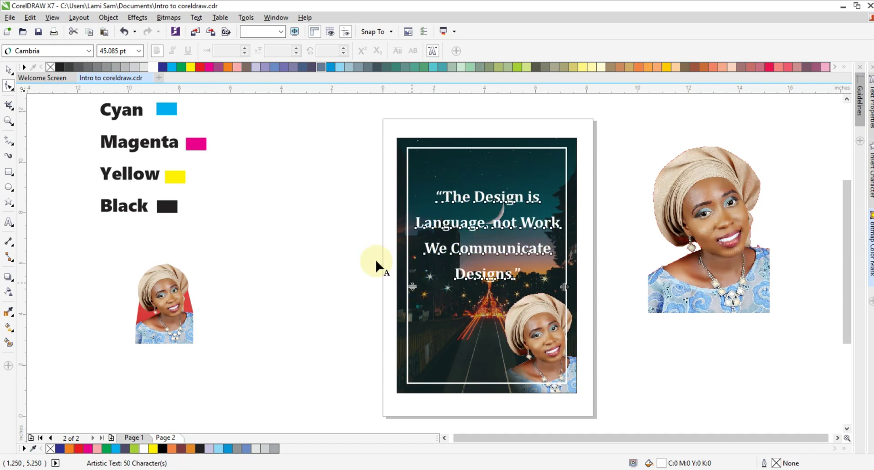
pyautogui.click(8, 69)
pyautogui.click(282, 215)
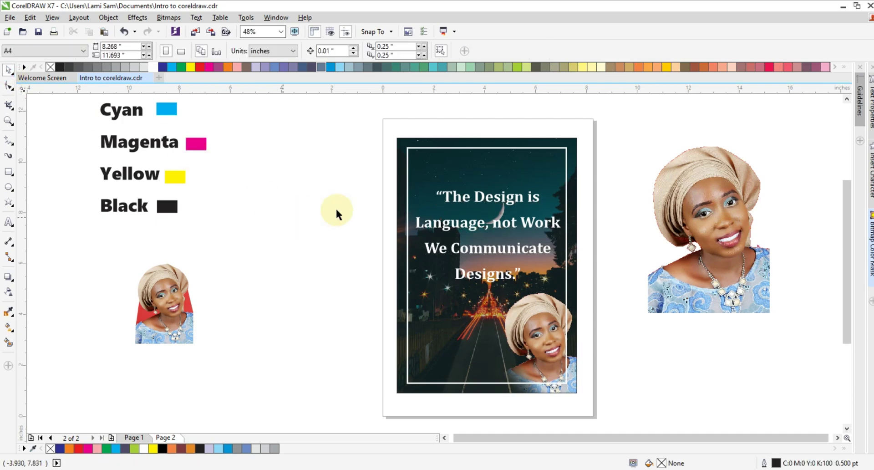
pyautogui.click(450, 225)
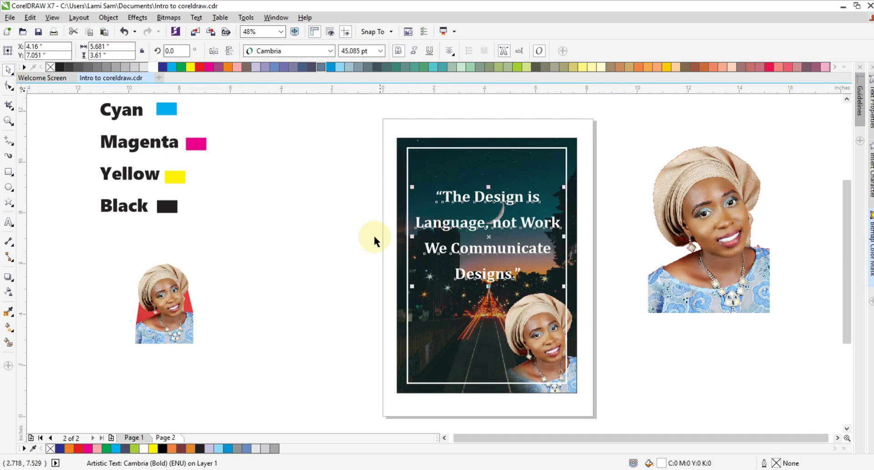
pyautogui.click(277, 256)
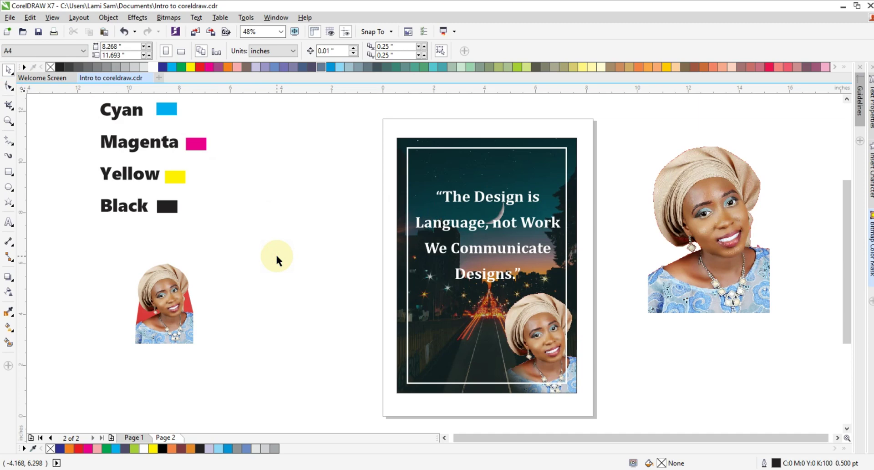
# Compare the quote's appearance with Page 1 and apply the Small Glow drop shadow preset to the Page 2 quote text.
pyautogui.press('pageup')
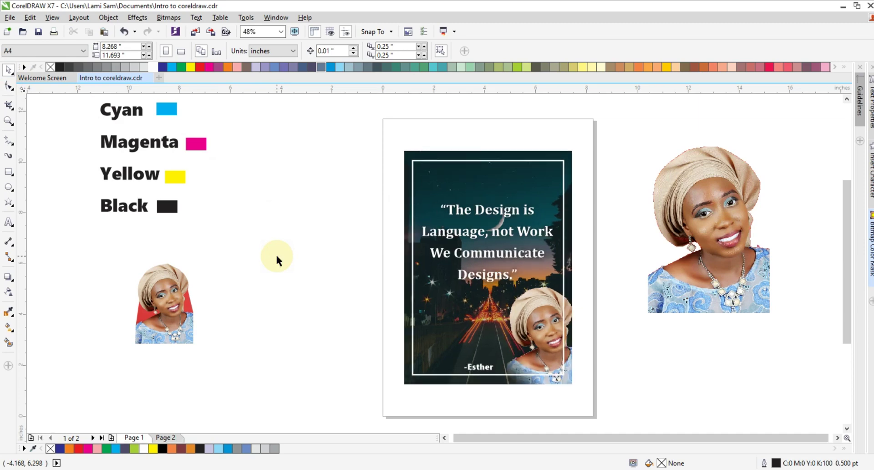
pyautogui.press('pagedown')
pyautogui.press('pageup')
pyautogui.press('pagedown')
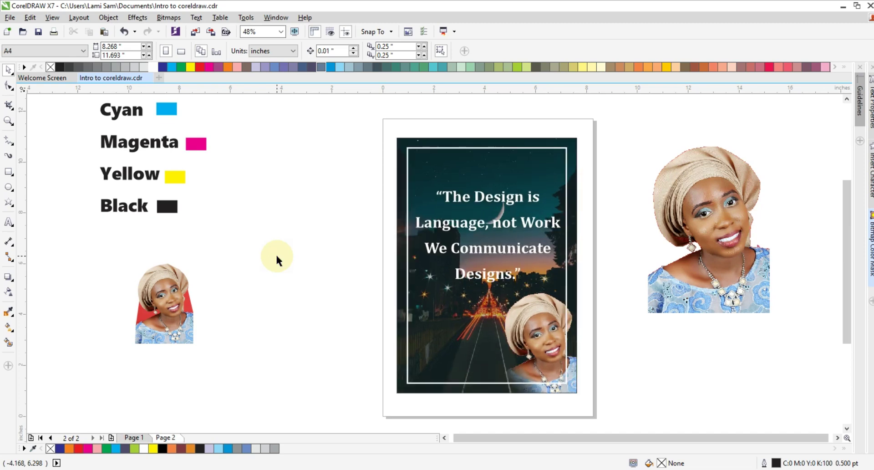
pyautogui.click(434, 253)
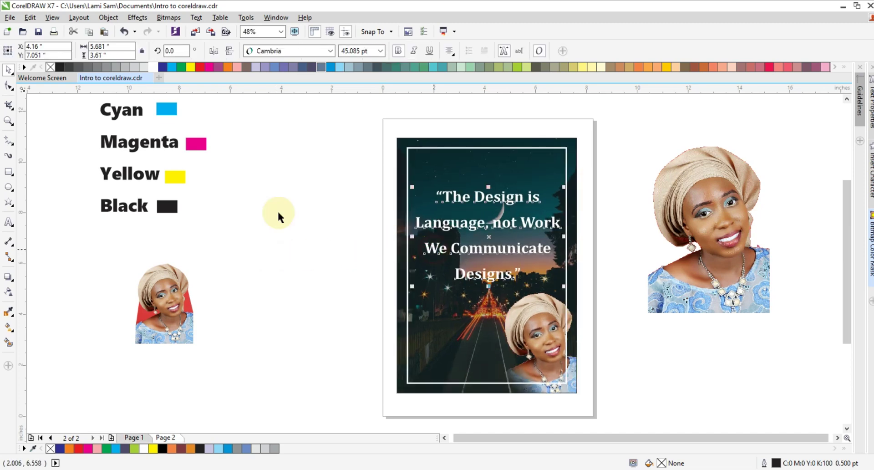
pyautogui.click(8, 278)
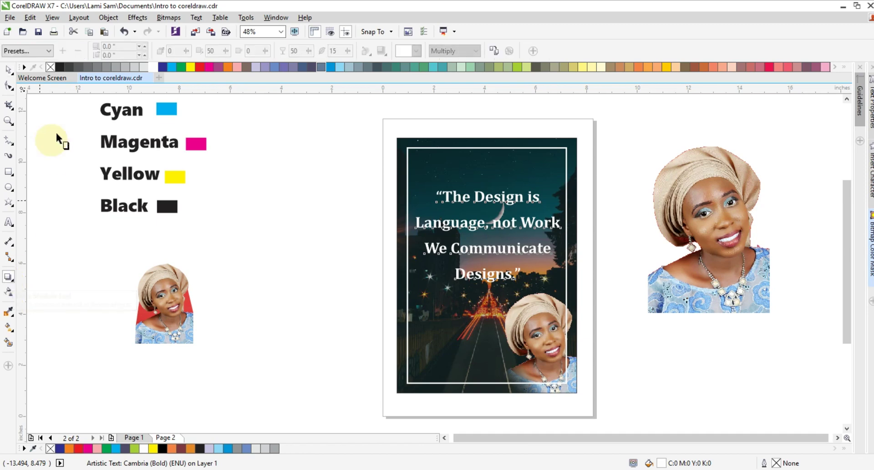
pyautogui.click(39, 49)
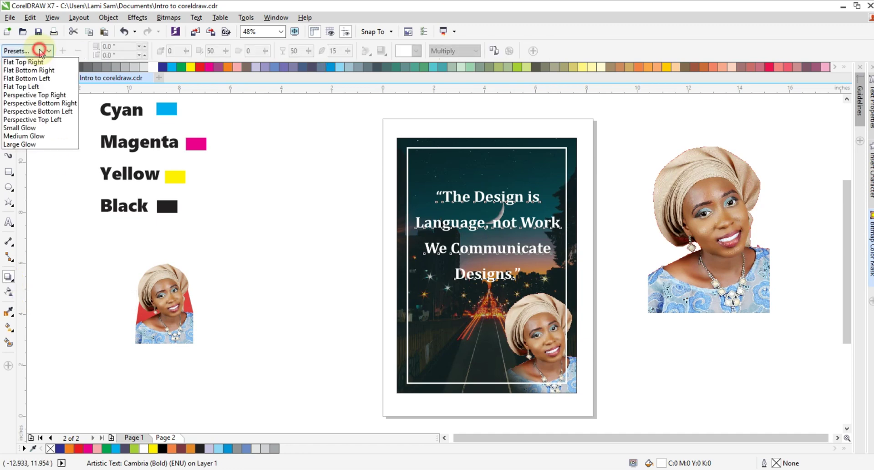
pyautogui.click(45, 278)
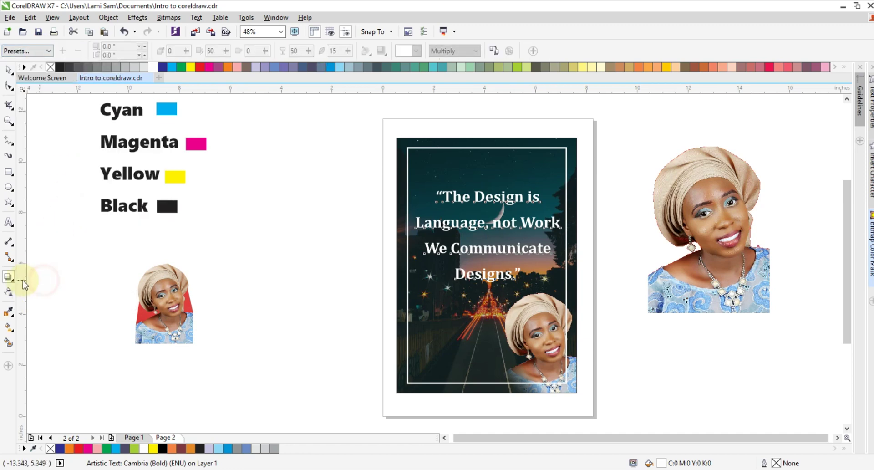
pyautogui.click(29, 53)
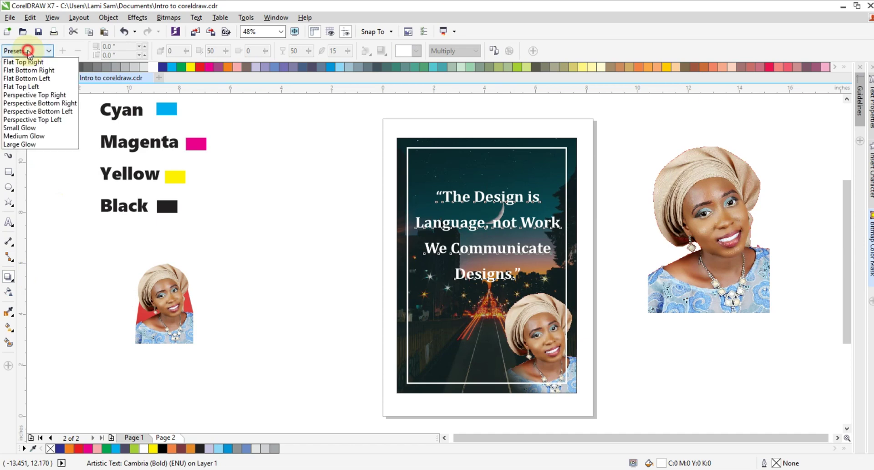
pyautogui.click(19, 127)
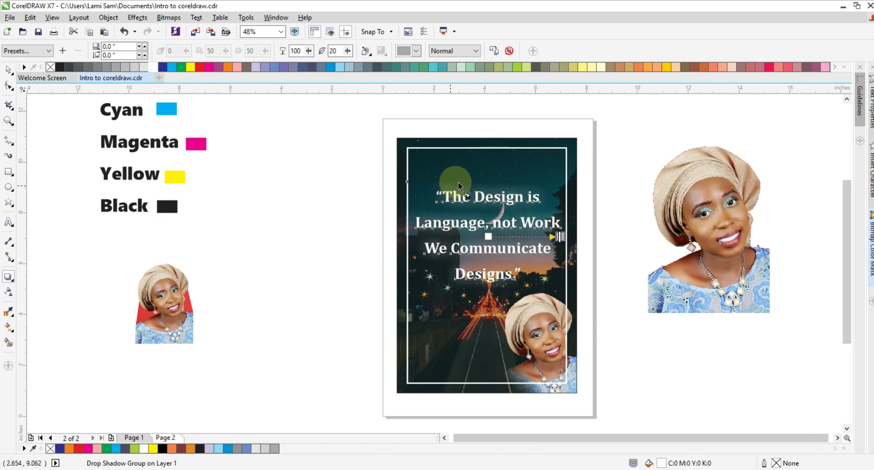
# Set the quote text's drop shadow color to black and its feathering to 10.
pyautogui.click(417, 51)
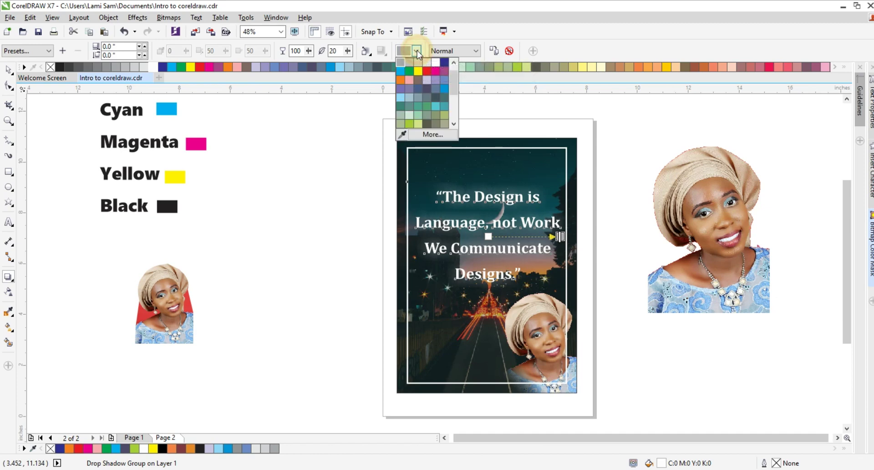
pyautogui.click(454, 72)
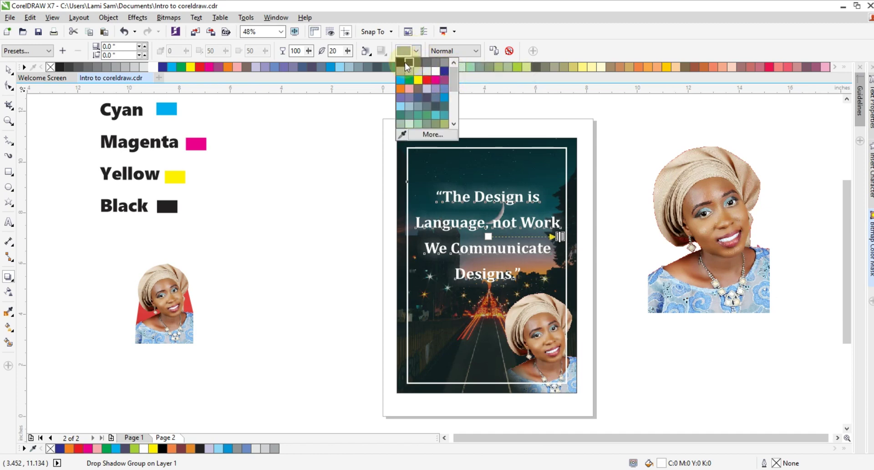
pyautogui.click(402, 63)
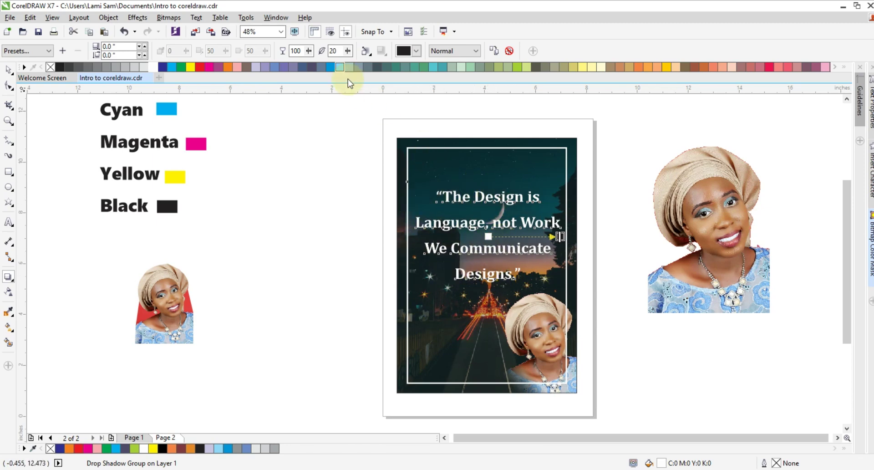
pyautogui.moveTo(338, 51); pyautogui.dragTo(323, 51)
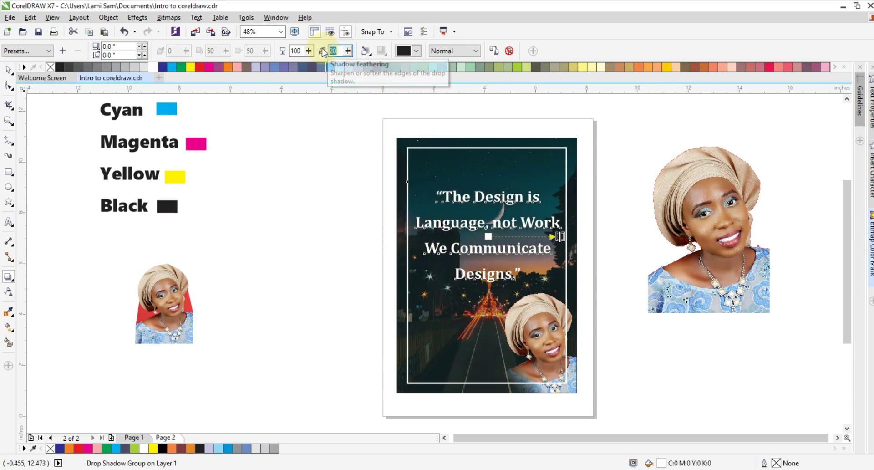
pyautogui.write('10')
pyautogui.press('Return')
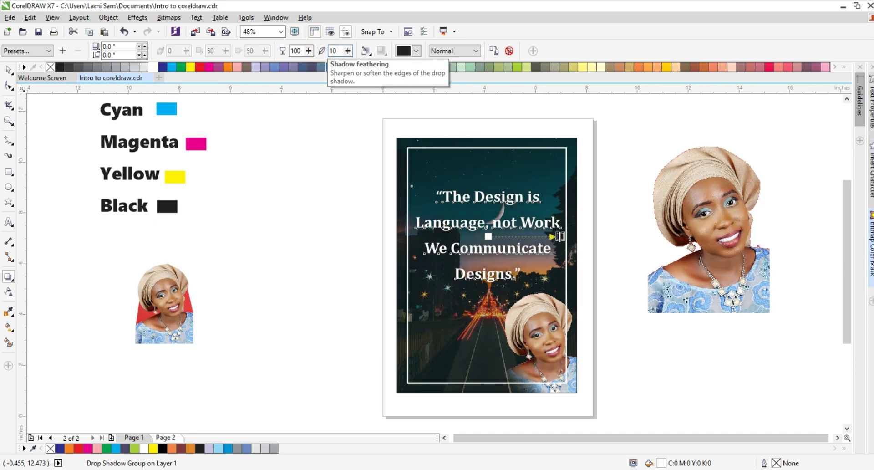
pyautogui.click(8, 70)
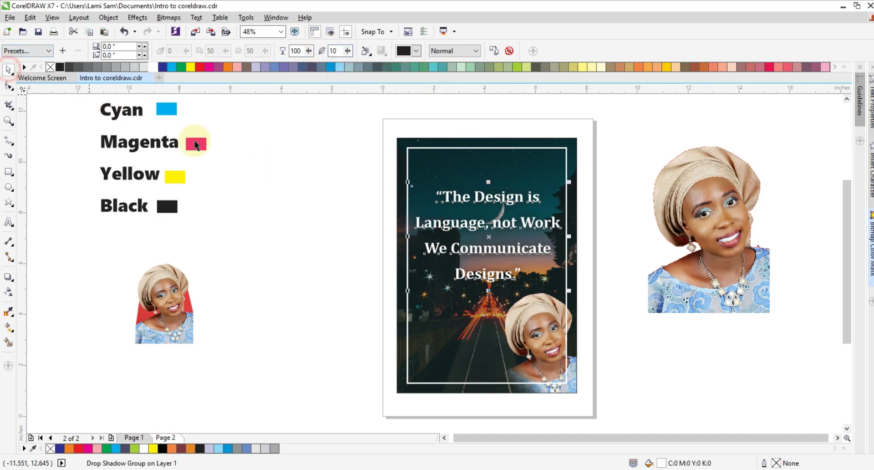
pyautogui.click(325, 176)
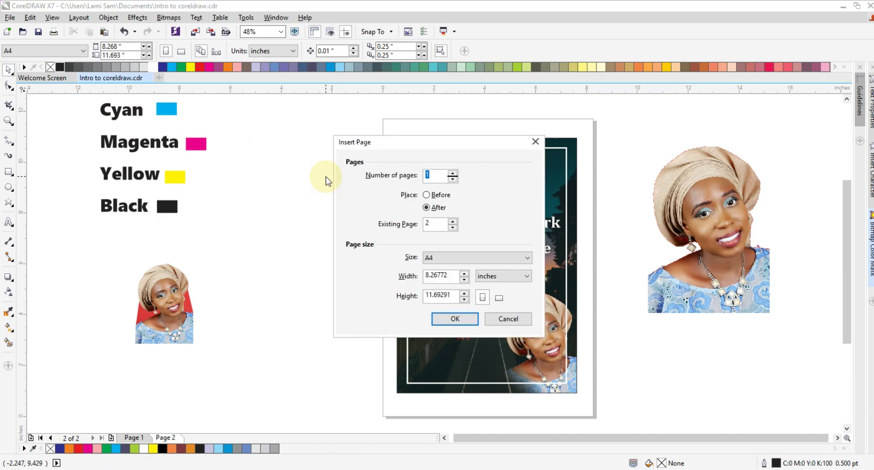
pyautogui.click(510, 320)
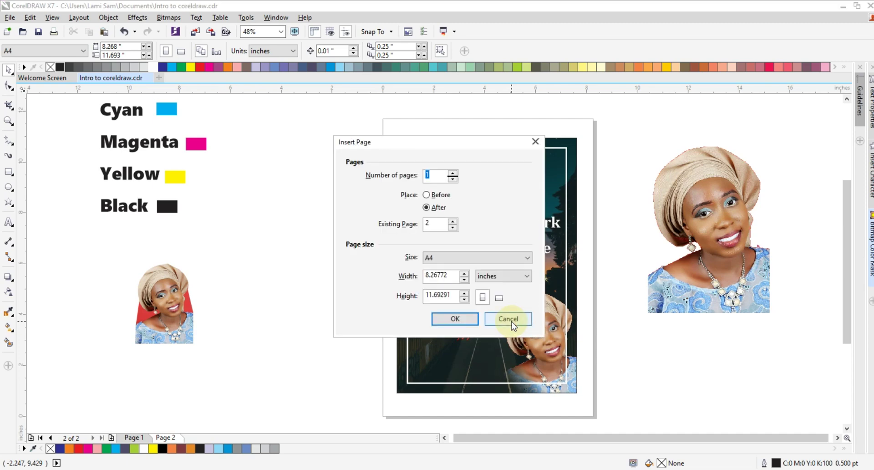
pyautogui.click(511, 320)
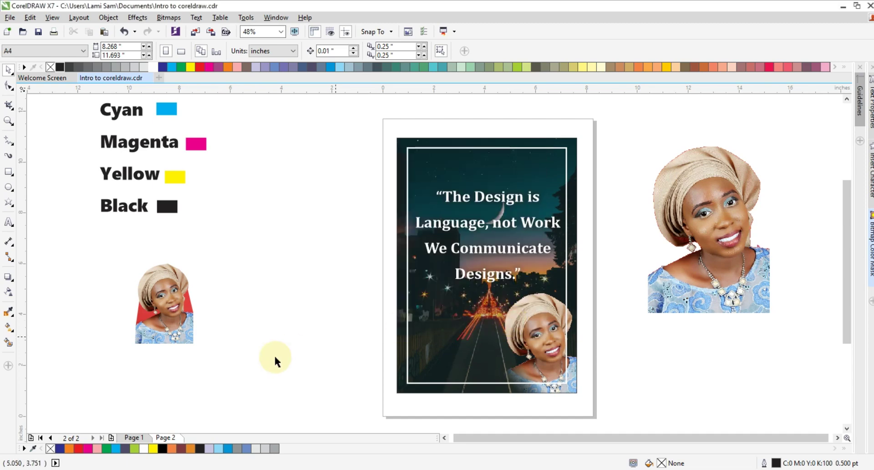
# Add the author's first name, preceded by a hyphen, as artistic text beside Page 2 and set its font to Segoe UI Black.
pyautogui.click(8, 222)
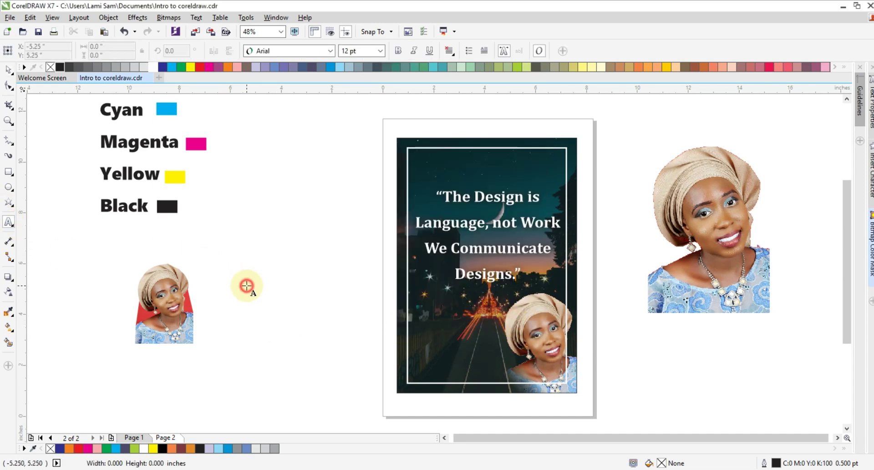
pyautogui.click(246, 285)
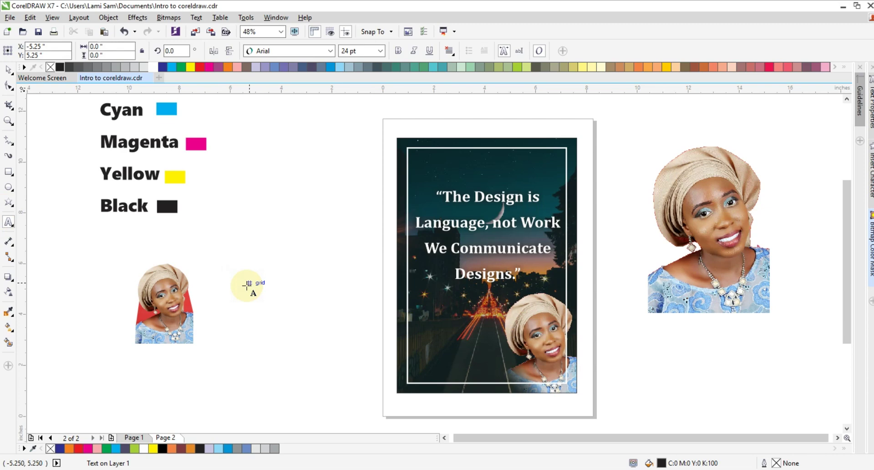
pyautogui.write('Est')
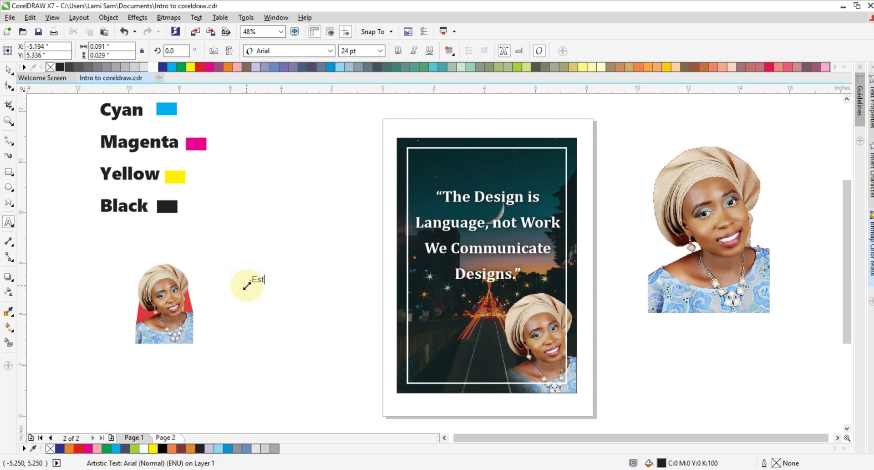
pyautogui.write('her')
pyautogui.hotkey('ctrl', 'space')
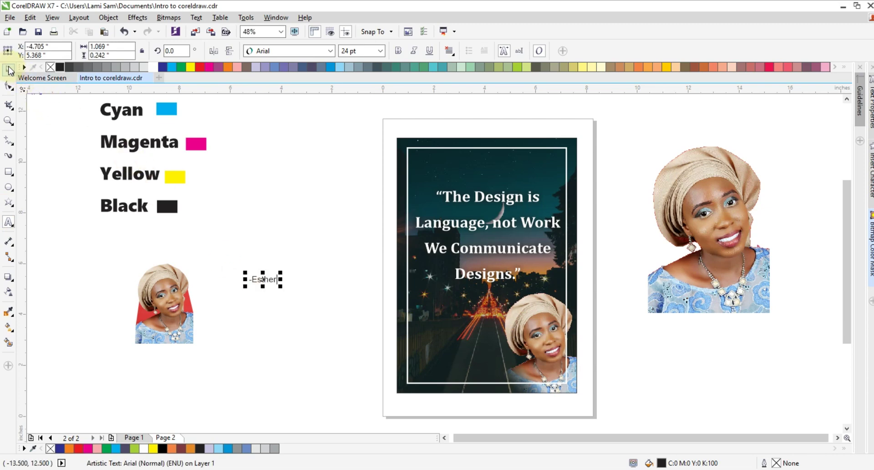
pyautogui.click(328, 51)
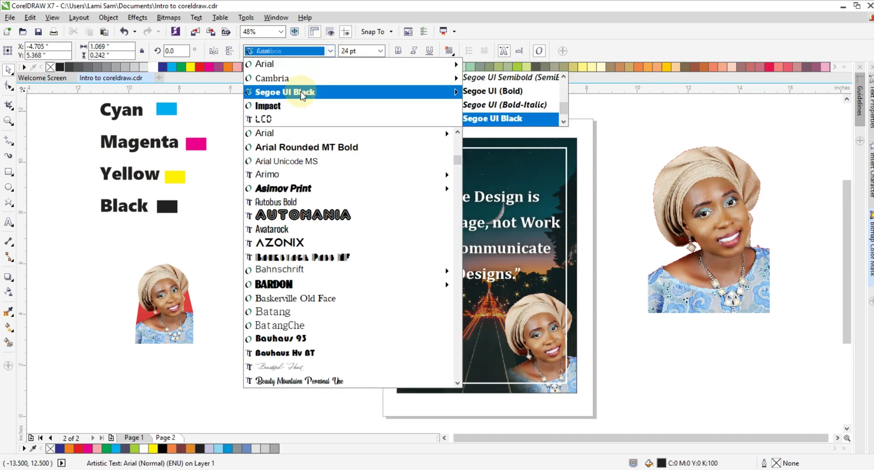
pyautogui.click(301, 93)
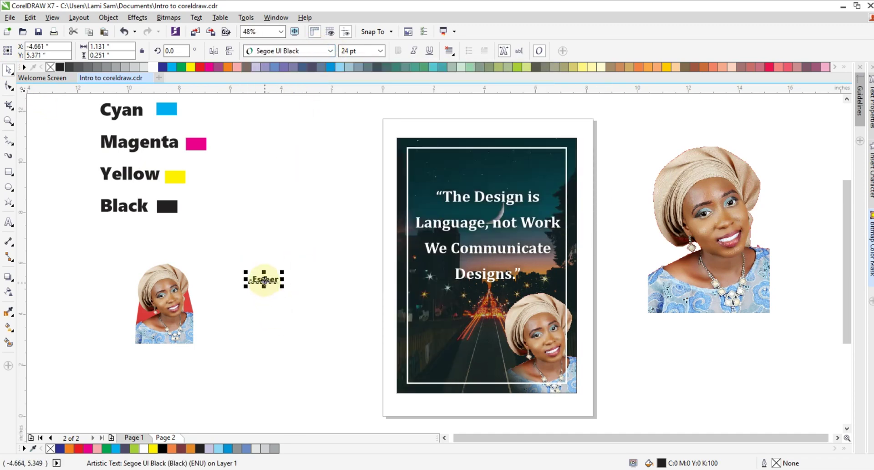
# Fill the author name with white and move it onto the Page 2 poster, just above the frame's lower edge beside the portrait.
pyautogui.click(153, 67)
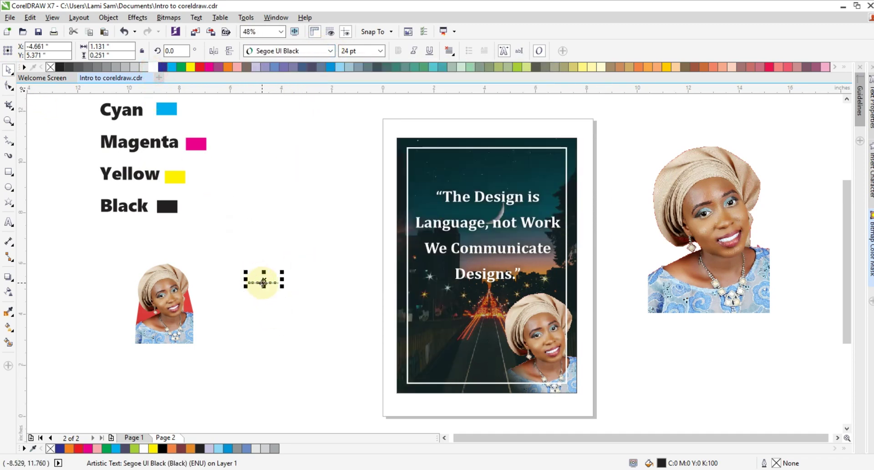
pyautogui.moveTo(263, 283); pyautogui.dragTo(470, 374)
pyautogui.click(273, 333)
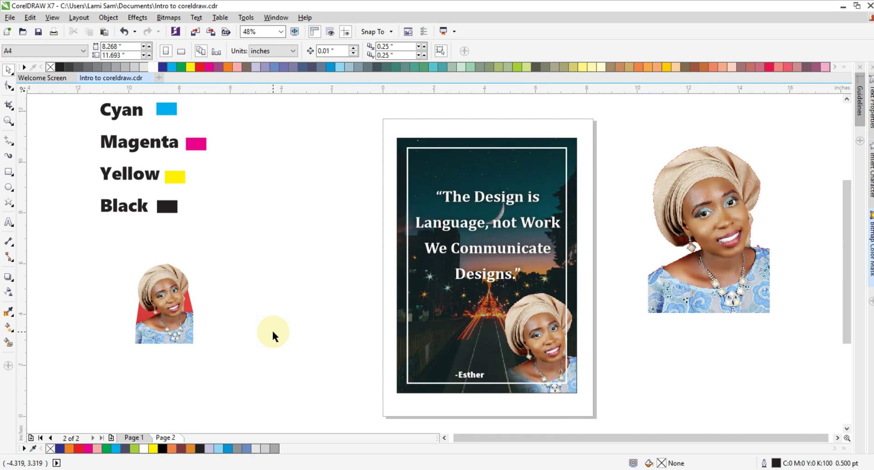
# Compare the finished Page 2 poster with the original on Page 1 by alternating between the two pages.
pyautogui.press('pageup')
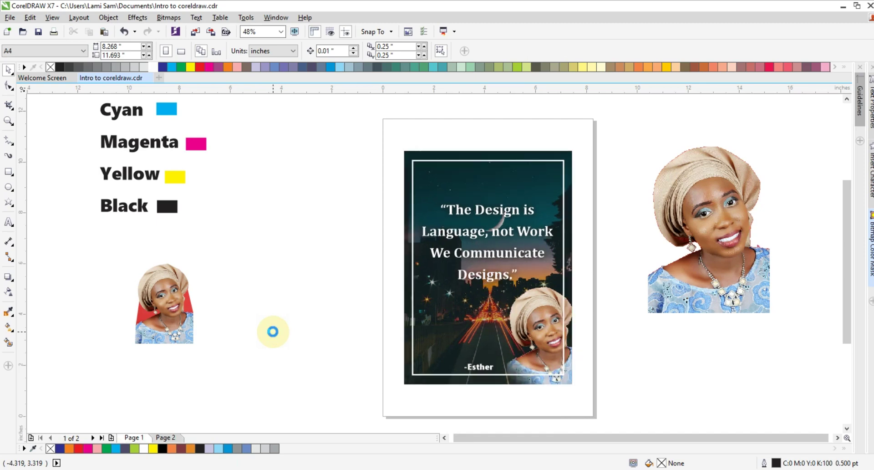
pyautogui.press('pagedown')
pyautogui.press('pageup')
pyautogui.press('pagedown')
pyautogui.press('pageup')
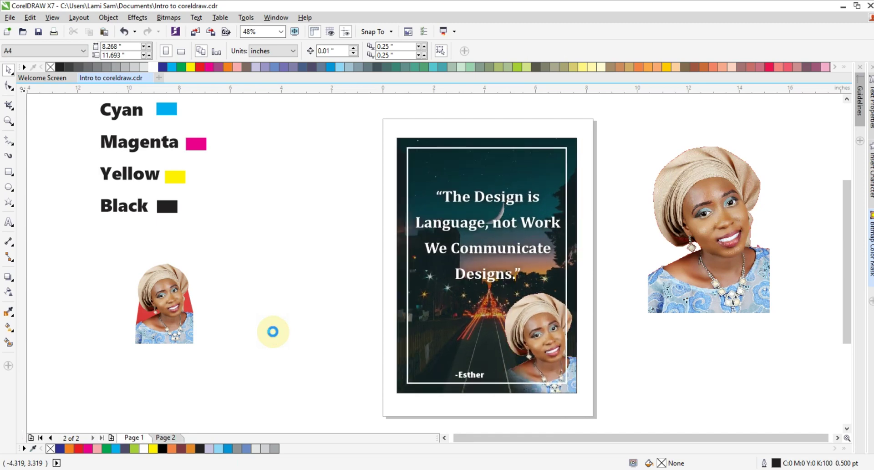
pyautogui.press('pagedown')
pyautogui.press('pageup')
pyautogui.press('pagedown')
pyautogui.press('pageup')
pyautogui.press('pagedown')
pyautogui.press('pageup')
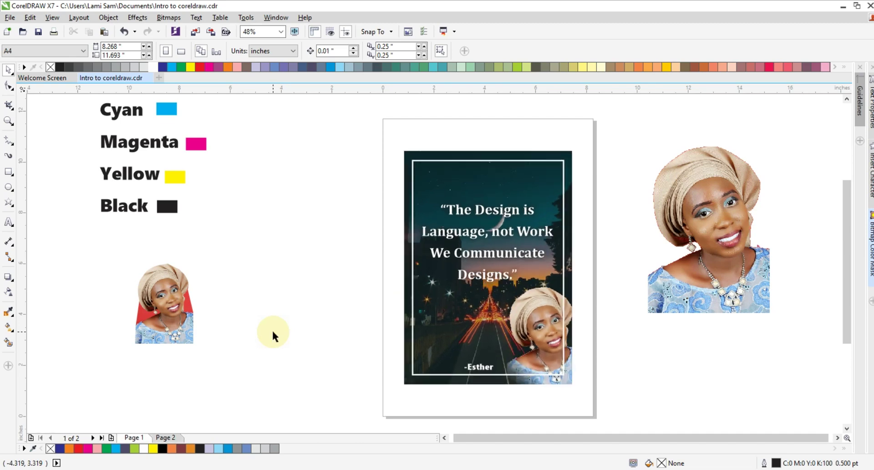
pyautogui.press('pageup')
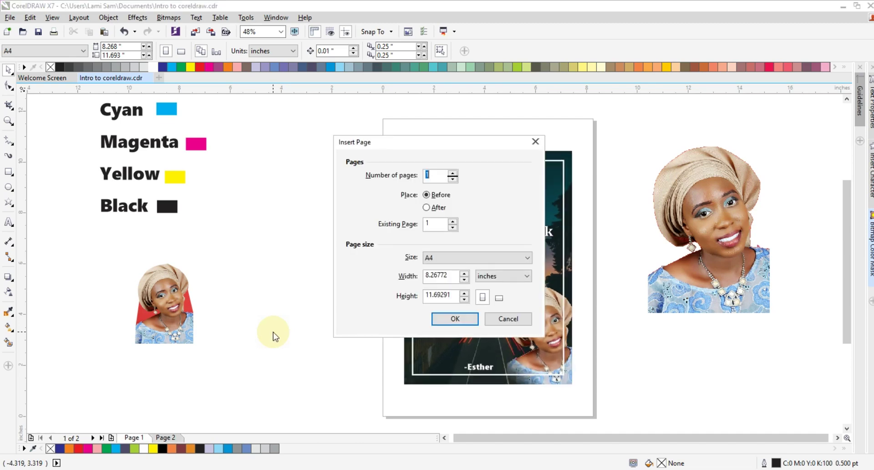
pyautogui.click(505, 320)
# Remove the outline from the photo's PowerClip rectangle on Page 2 and examine the poster's edge.
pyautogui.click(168, 437)
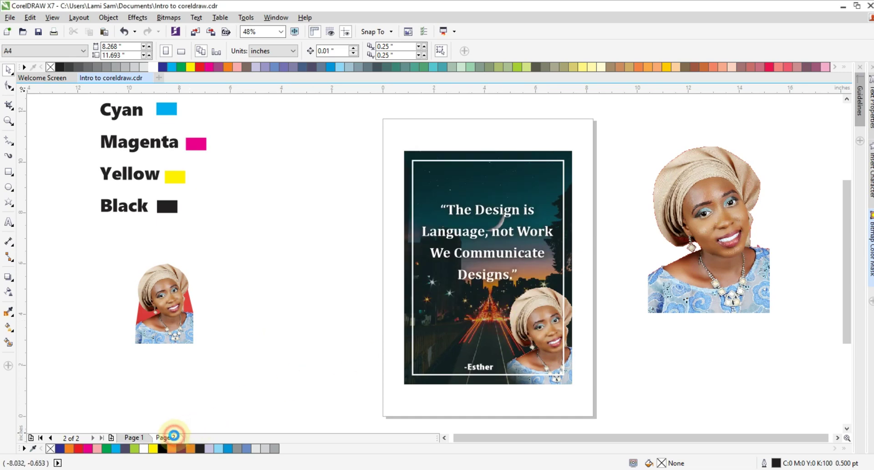
pyautogui.click(402, 345)
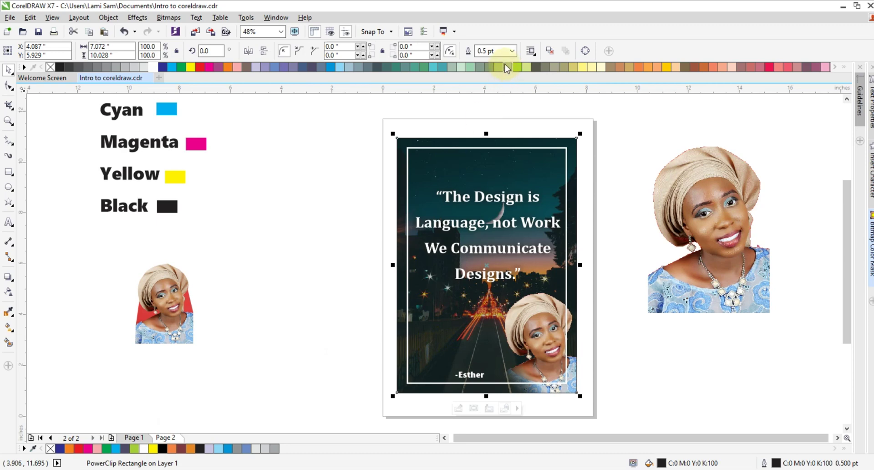
pyautogui.click(513, 51)
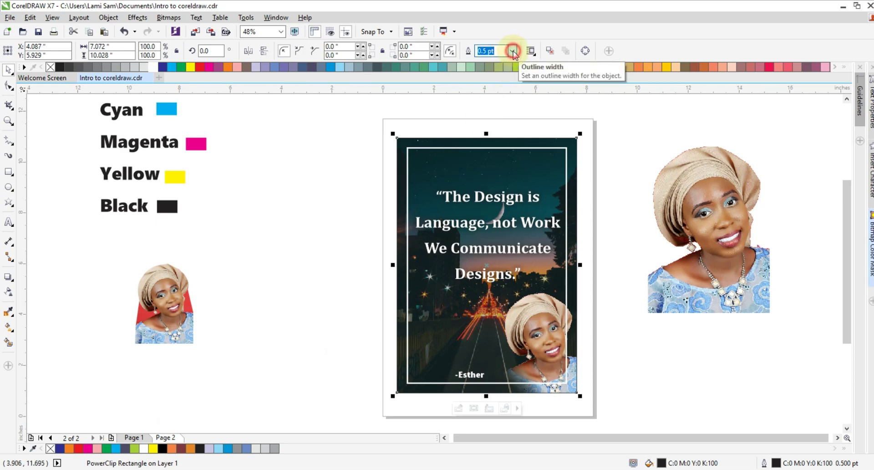
pyautogui.click(488, 64)
pyautogui.click(357, 211)
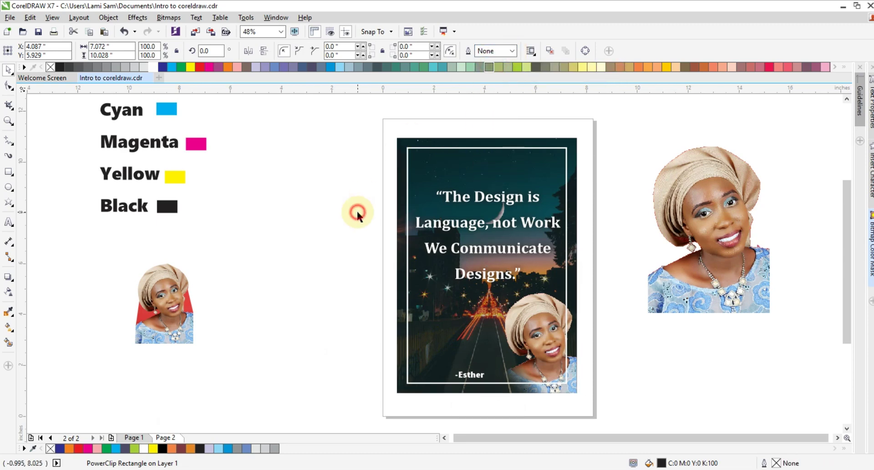
pyautogui.click(403, 158)
pyautogui.click(337, 153)
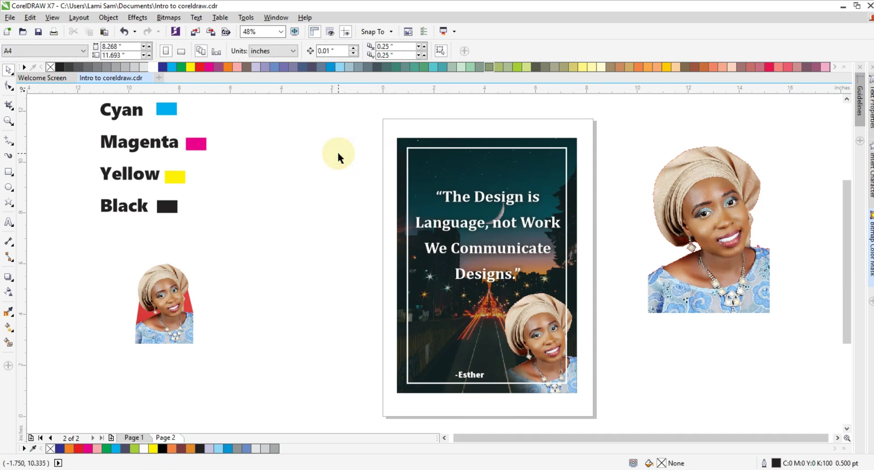
pyautogui.click(401, 143)
pyautogui.click(324, 162)
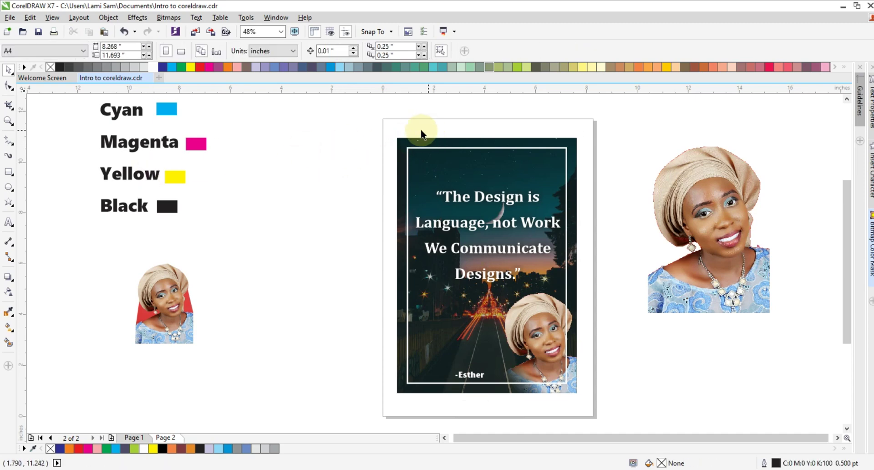
# Create a page-sized rectangle behind the Page 2 poster and fill it with pink (C:0 M:40 Y:20 K:0).
pyautogui.click(9, 173)
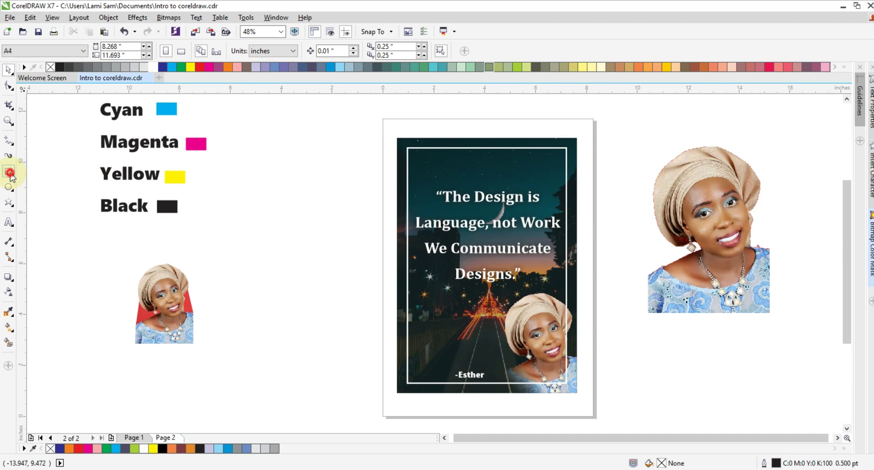
pyautogui.click(10, 173)
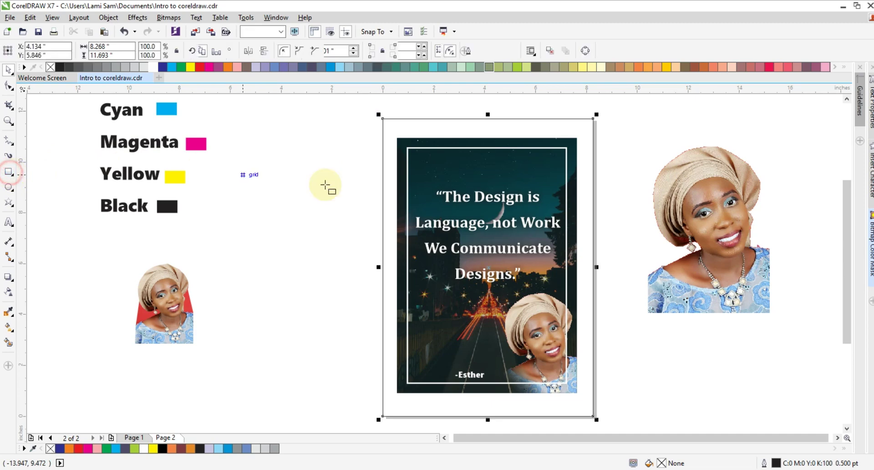
pyautogui.click(236, 67)
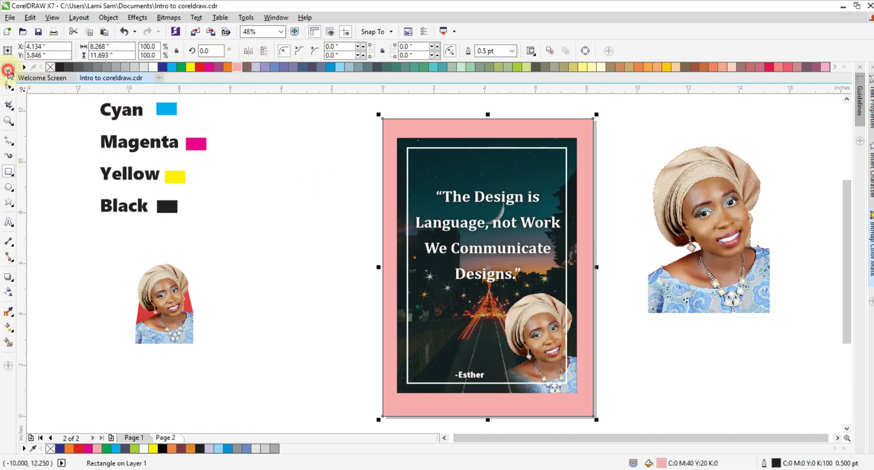
pyautogui.click(354, 201)
# Set the photo PowerClip rectangle's outline width to 0.75 pt and preview the page full screen.
pyautogui.click(397, 221)
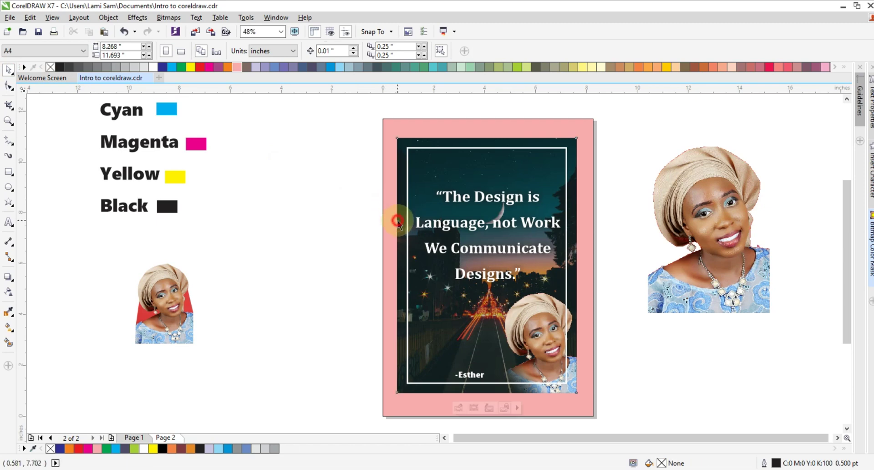
pyautogui.click(512, 50)
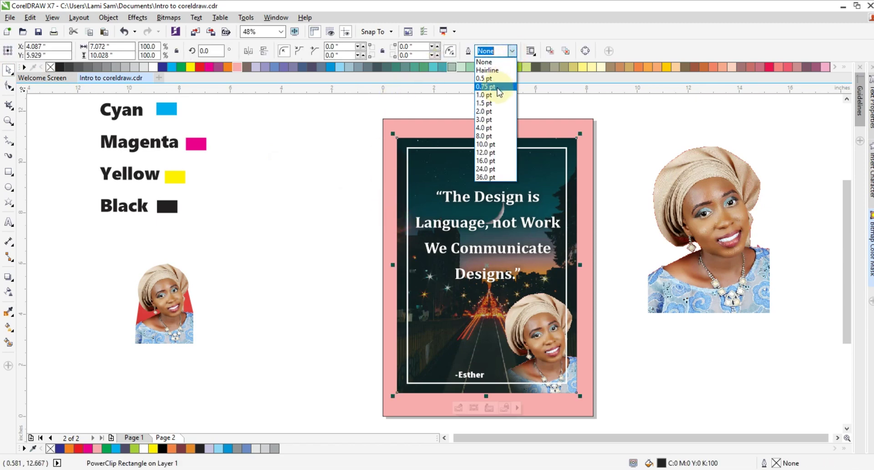
pyautogui.click(491, 87)
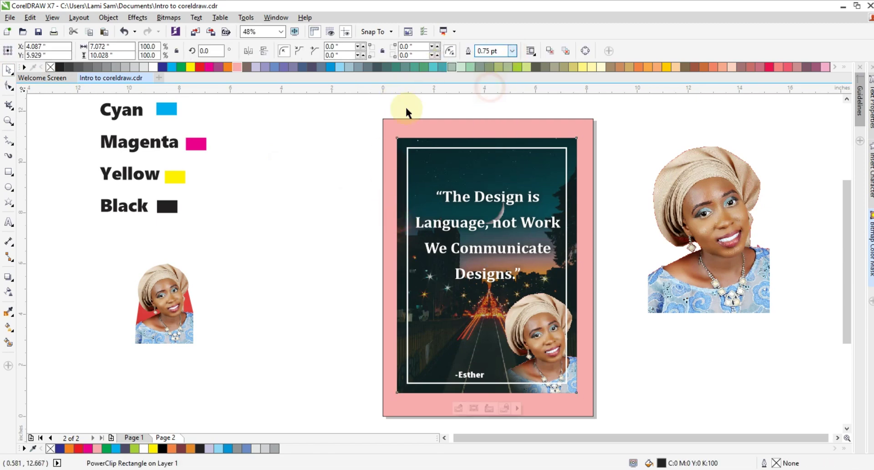
pyautogui.click(8, 70)
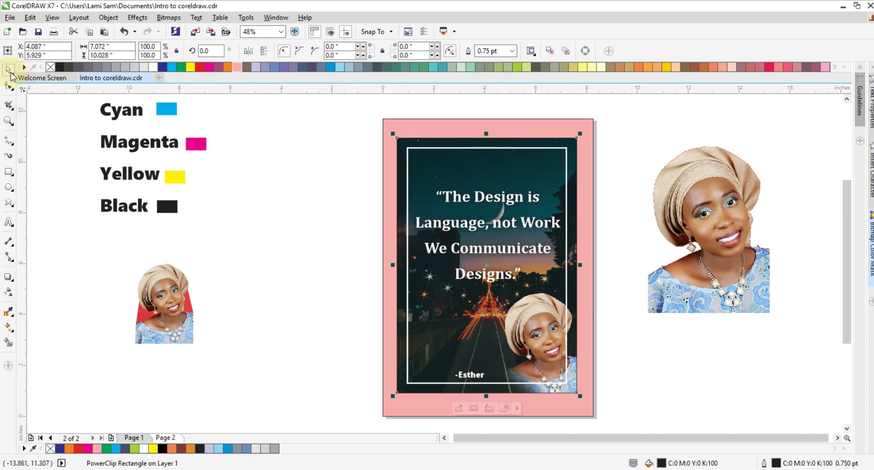
pyautogui.click(235, 154)
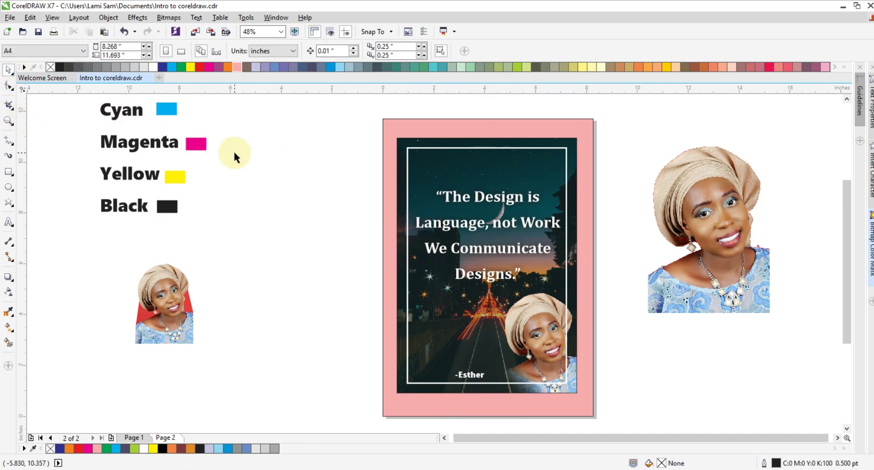
pyautogui.press('F9')
pyautogui.press('F9')
# Change the photo PowerClip rectangle's outline width again and check the poster in a full-screen preview.
pyautogui.click(400, 143)
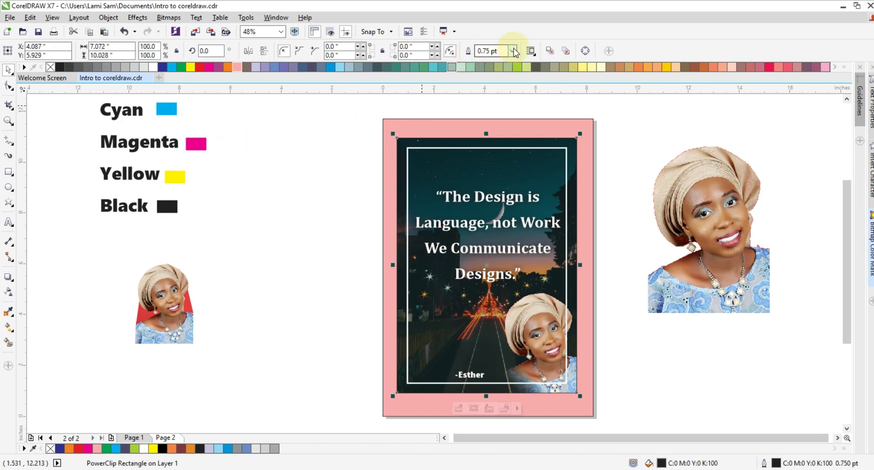
pyautogui.click(514, 51)
pyautogui.click(490, 76)
pyautogui.click(310, 173)
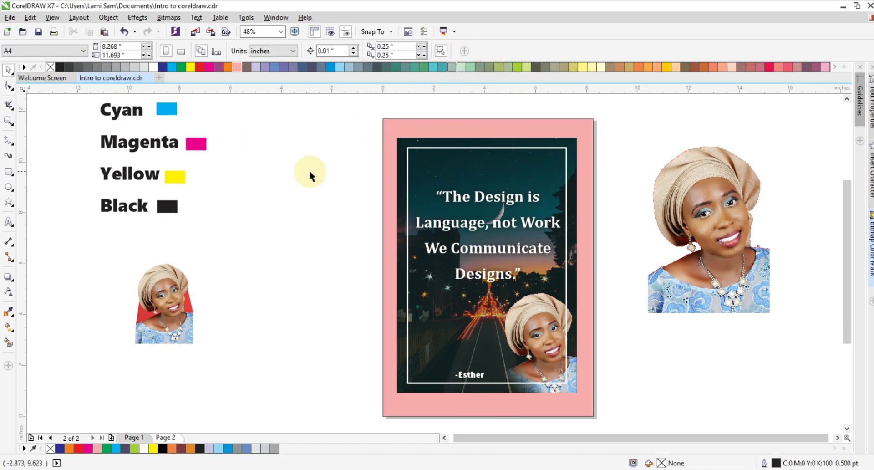
pyautogui.press('F9')
pyautogui.press('F9')
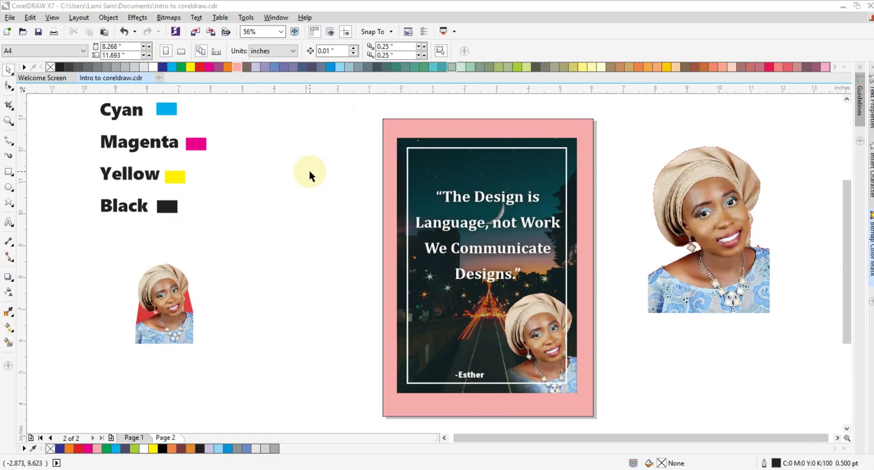
# Delete the pink page-sized rectangle behind the Page 2 poster.
pyautogui.click(392, 131)
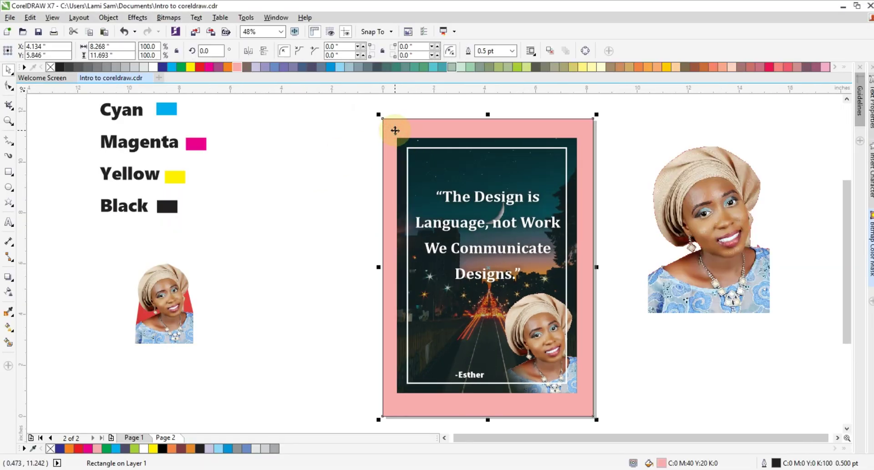
pyautogui.rightClick(395, 132)
pyautogui.click(421, 254)
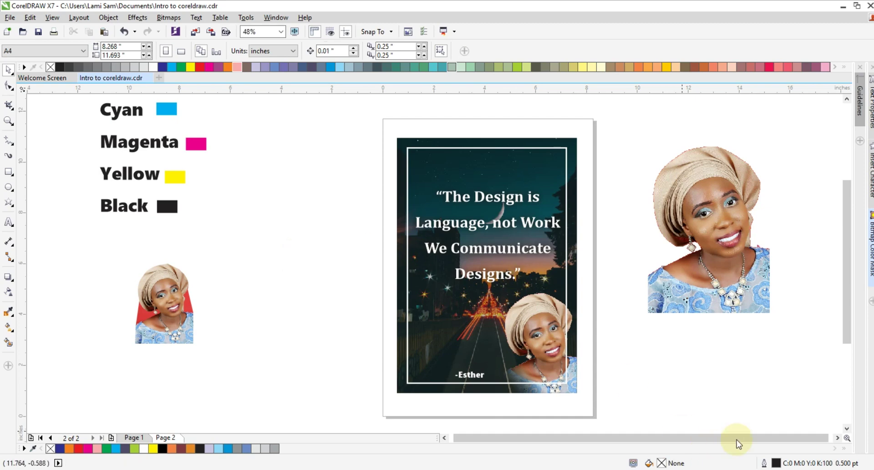
# Apply the white frame rectangle's outline settings with Behind fill and Scale with object enabled, and save the document.
pyautogui.doubleClick(776, 462)
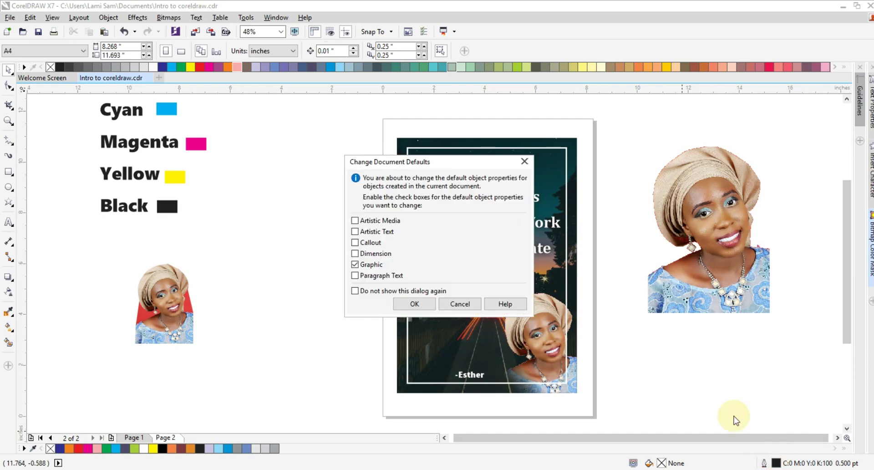
pyautogui.click(474, 309)
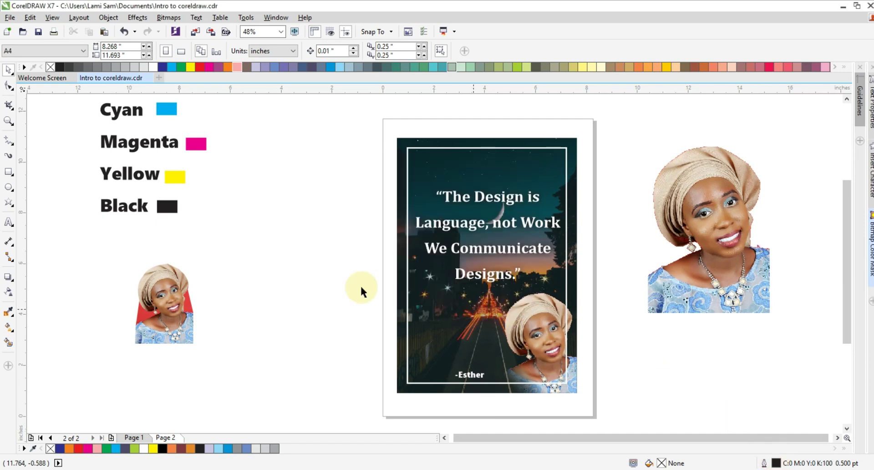
pyautogui.click(406, 300)
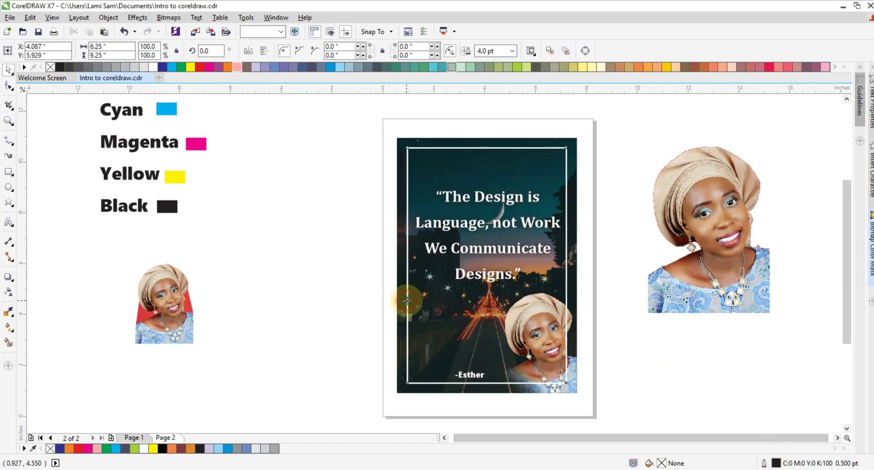
pyautogui.doubleClick(775, 464)
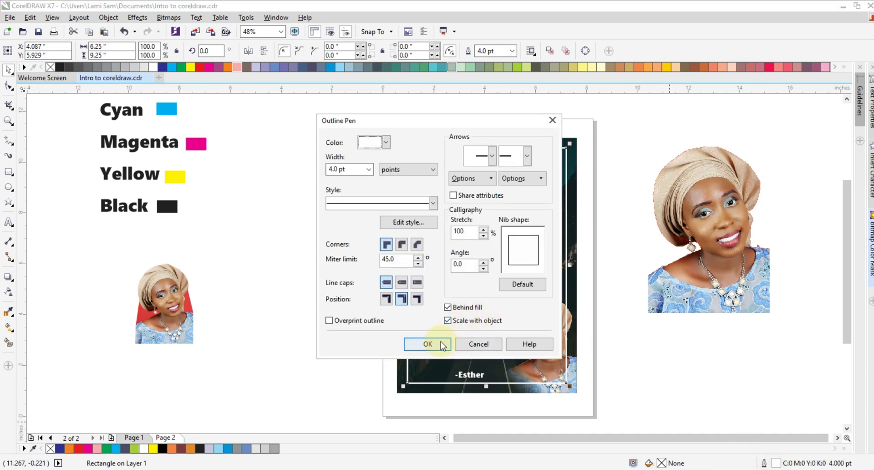
pyautogui.click(441, 342)
pyautogui.click(301, 281)
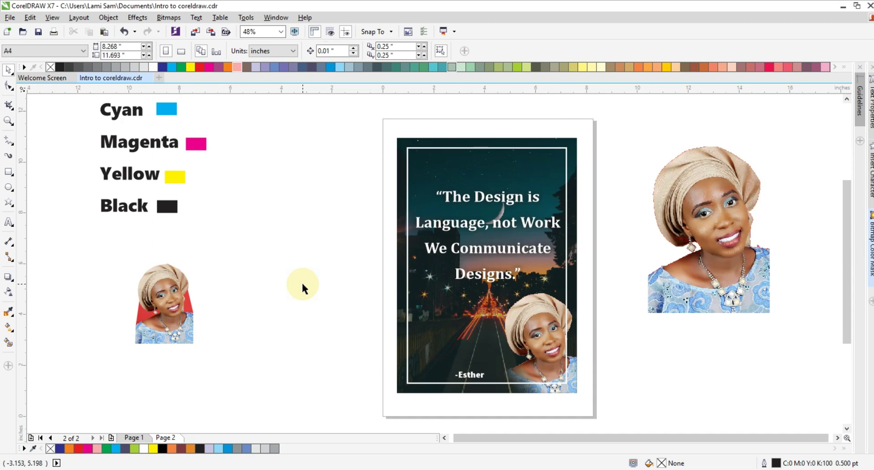
pyautogui.click(10, 17)
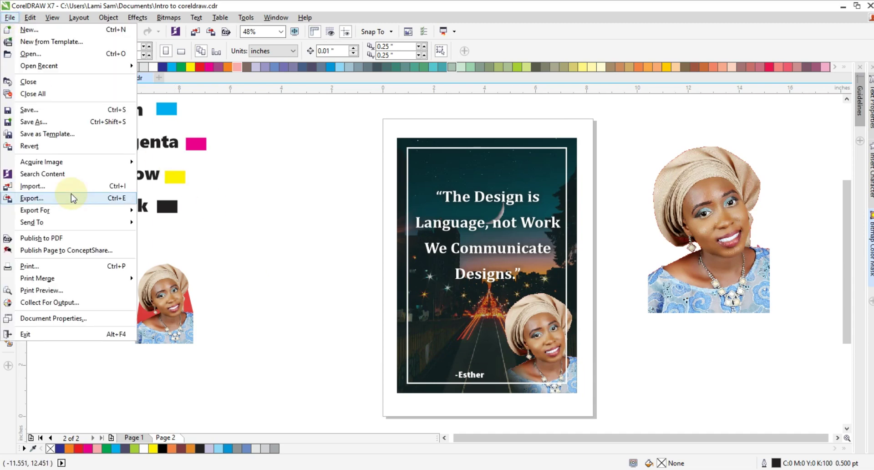
pyautogui.click(34, 112)
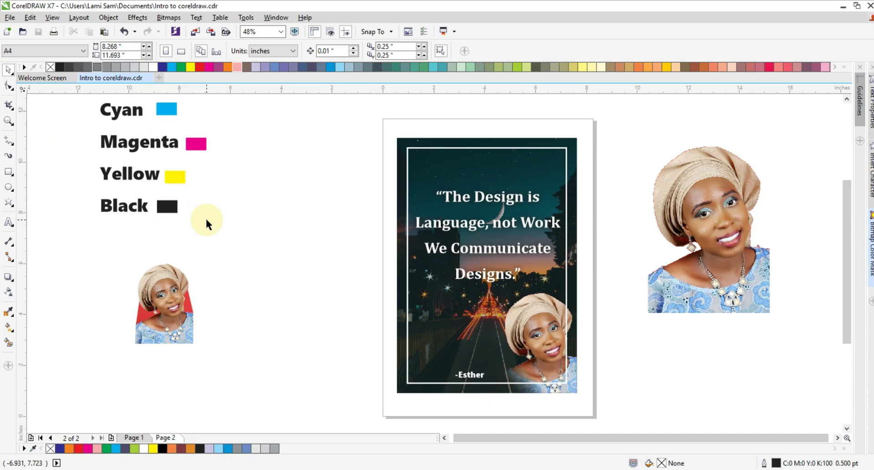
# Move the small portrait bitmap beside Page 2 closer to the page and slightly upward, and save the document.
pyautogui.moveTo(164, 316); pyautogui.dragTo(245, 290)
pyautogui.click(143, 272)
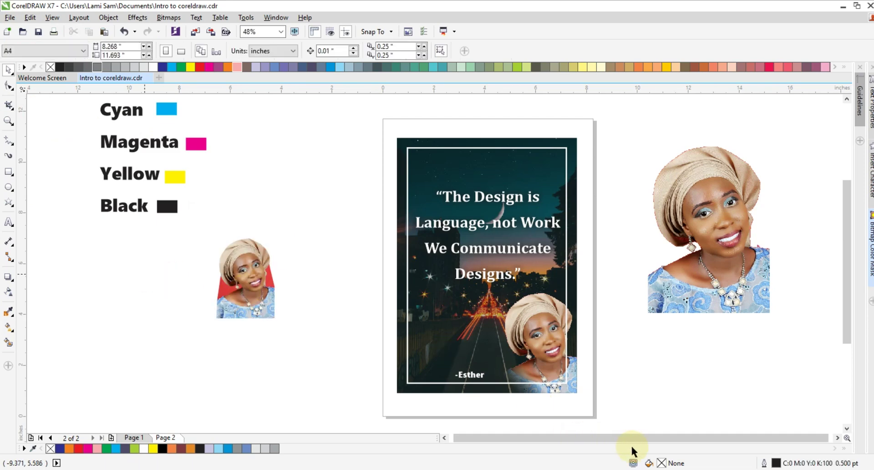
pyautogui.hotkey('ctrl', 's')
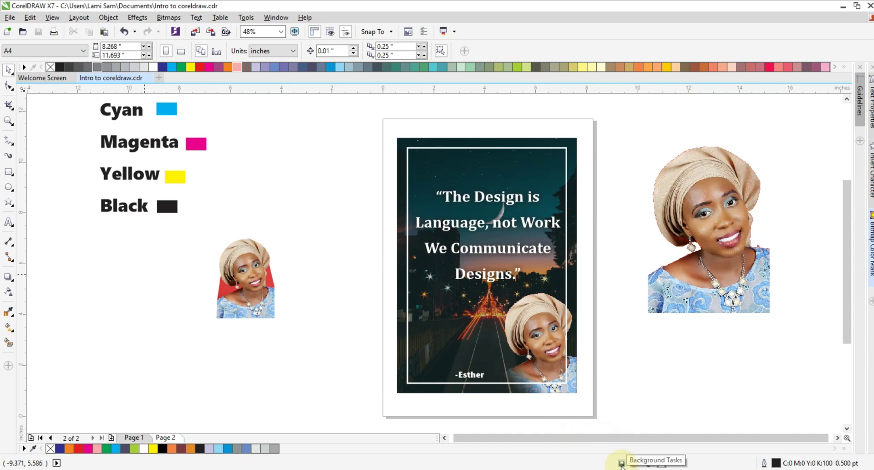
pyautogui.click(621, 464)
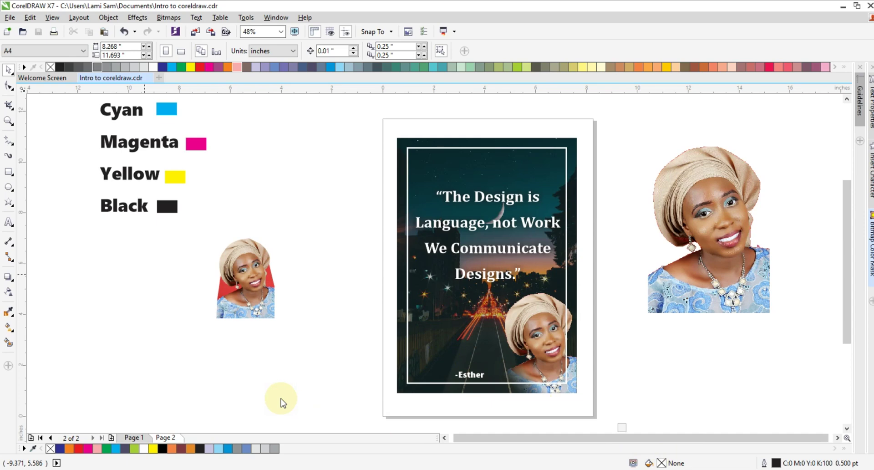
# Move the small portrait to about X -6.46, Y 4.15 in and the large portrait away from the page to about X 14.36, Y 7.84 in.
pyautogui.click(251, 284)
pyautogui.moveTo(236, 304); pyautogui.dragTo(209, 337)
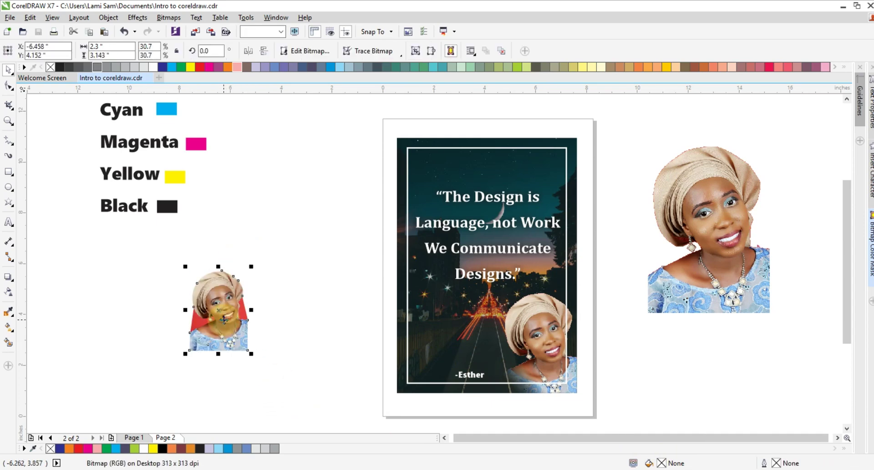
pyautogui.click(290, 297)
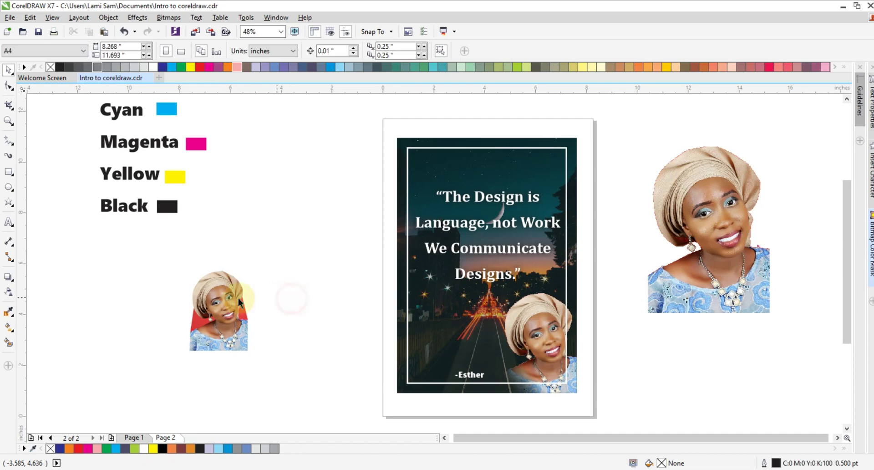
pyautogui.click(684, 249)
pyautogui.moveTo(741, 258); pyautogui.dragTo(780, 255)
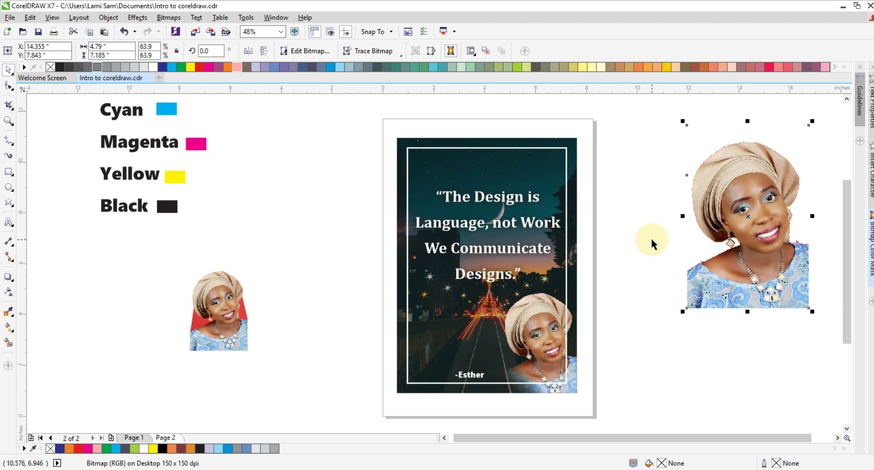
pyautogui.moveTo(302, 184); pyautogui.dragTo(326, 237)
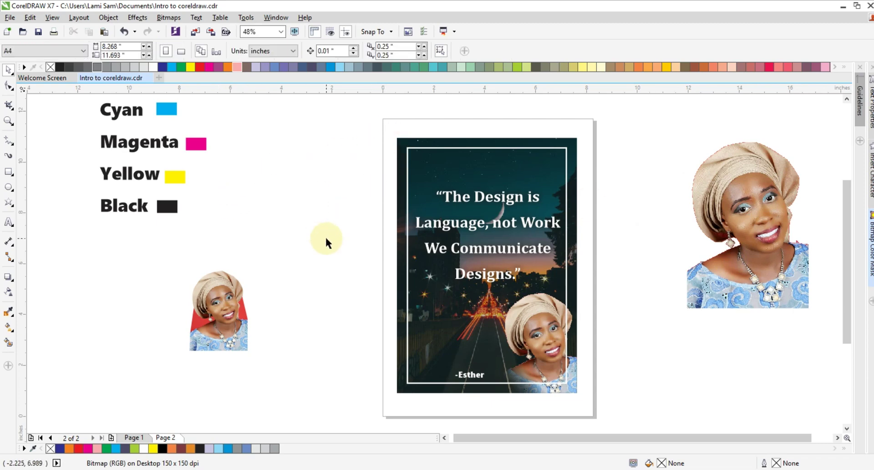